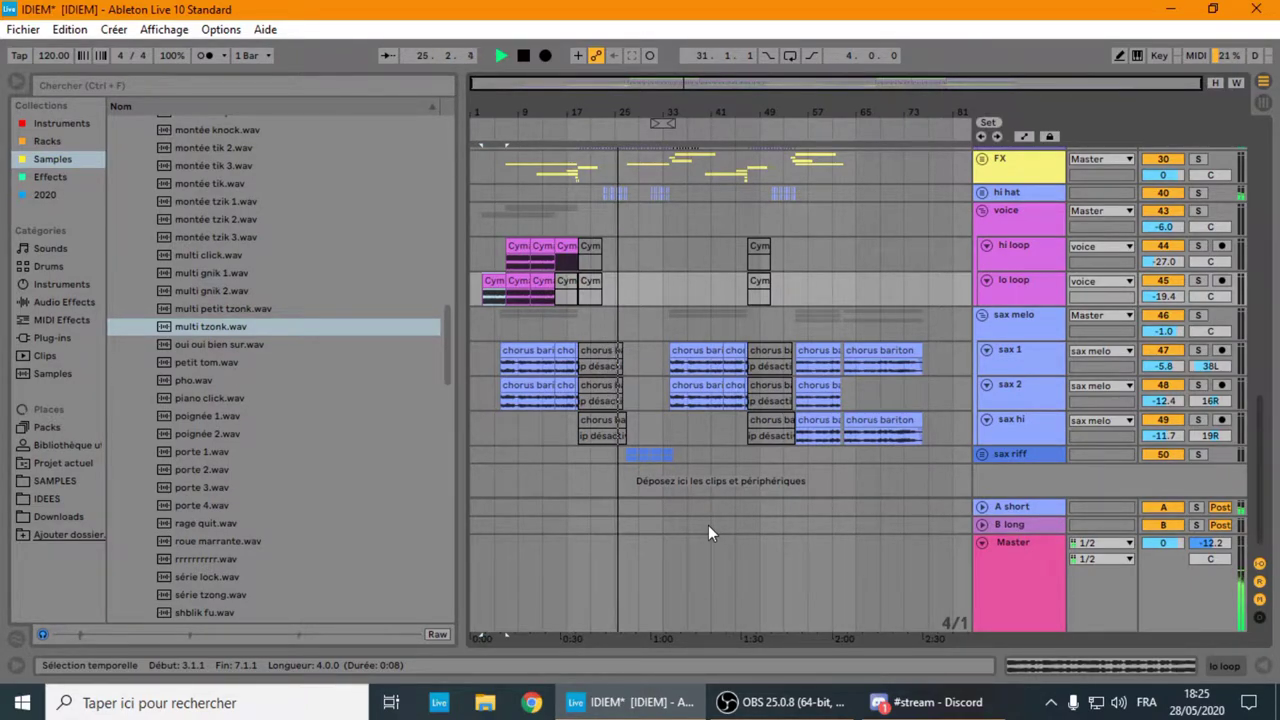
- Unfold the sax riff group and review the arrangement's tracks, from the sax parts up to lead, chords, bass and kick, during playback
click(981, 455)
scroll(705, 405, down, 2)
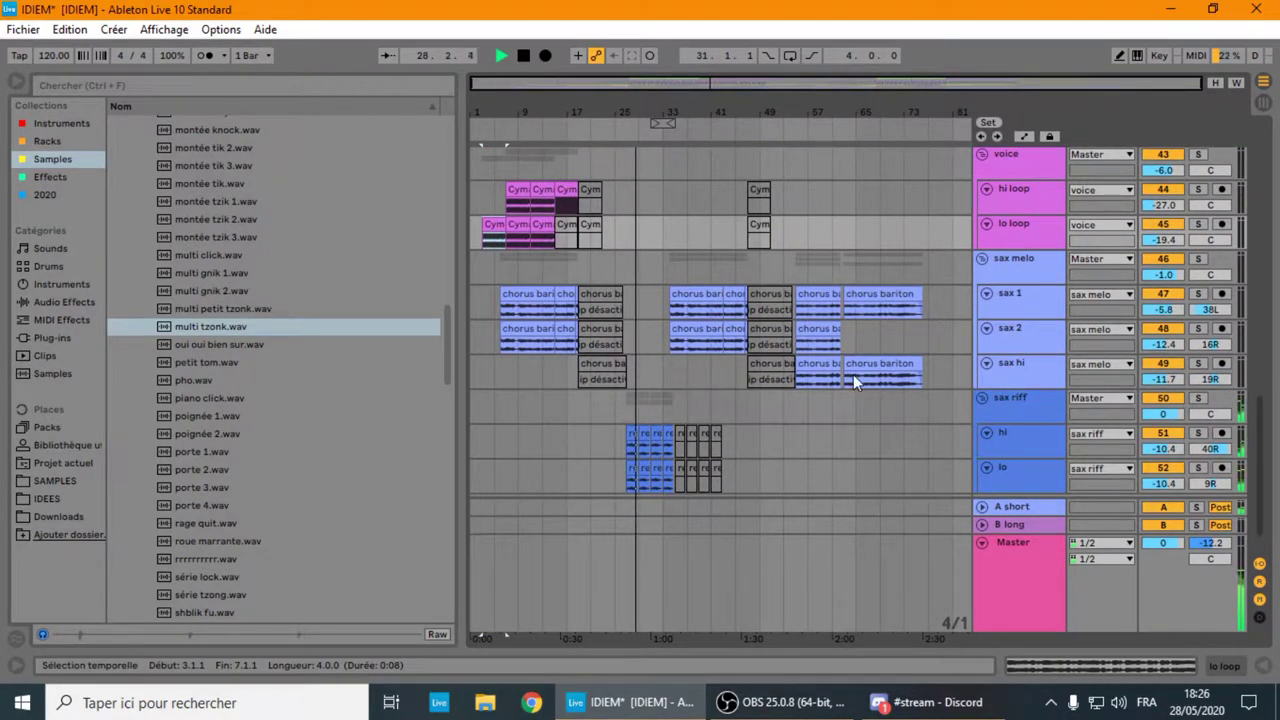
scroll(701, 318, up, 10)
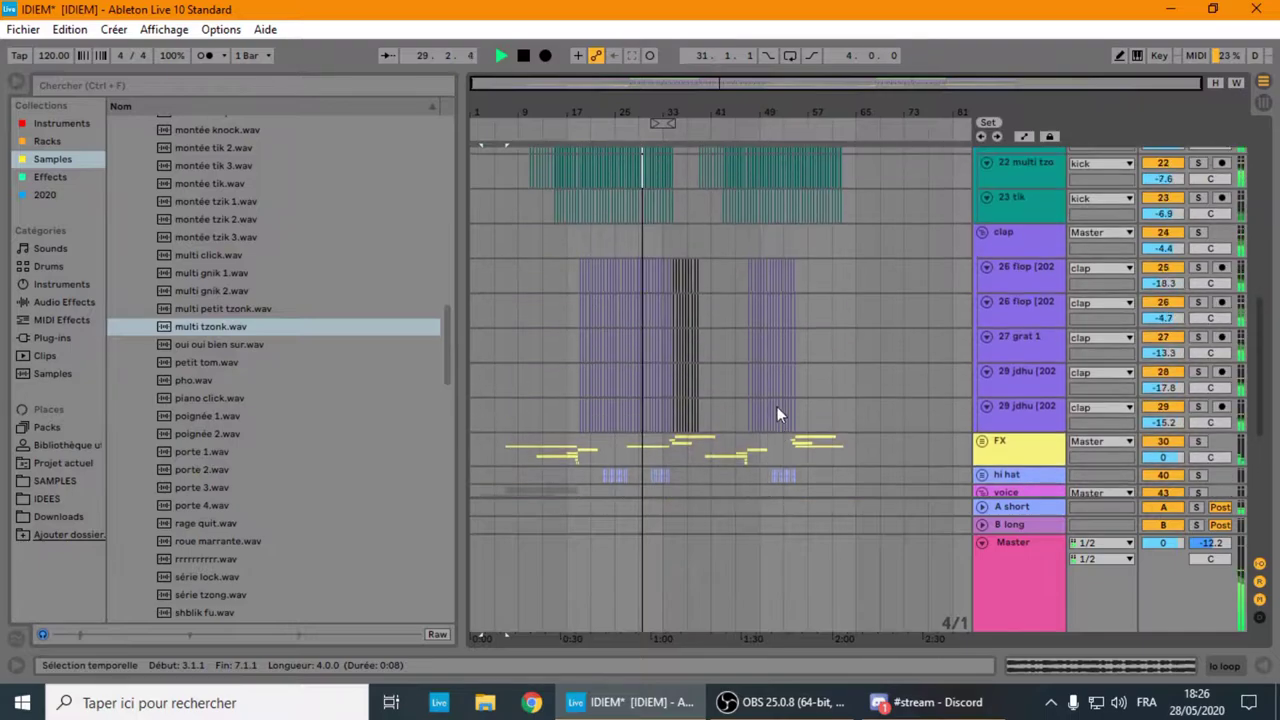
scroll(868, 418, up, 12)
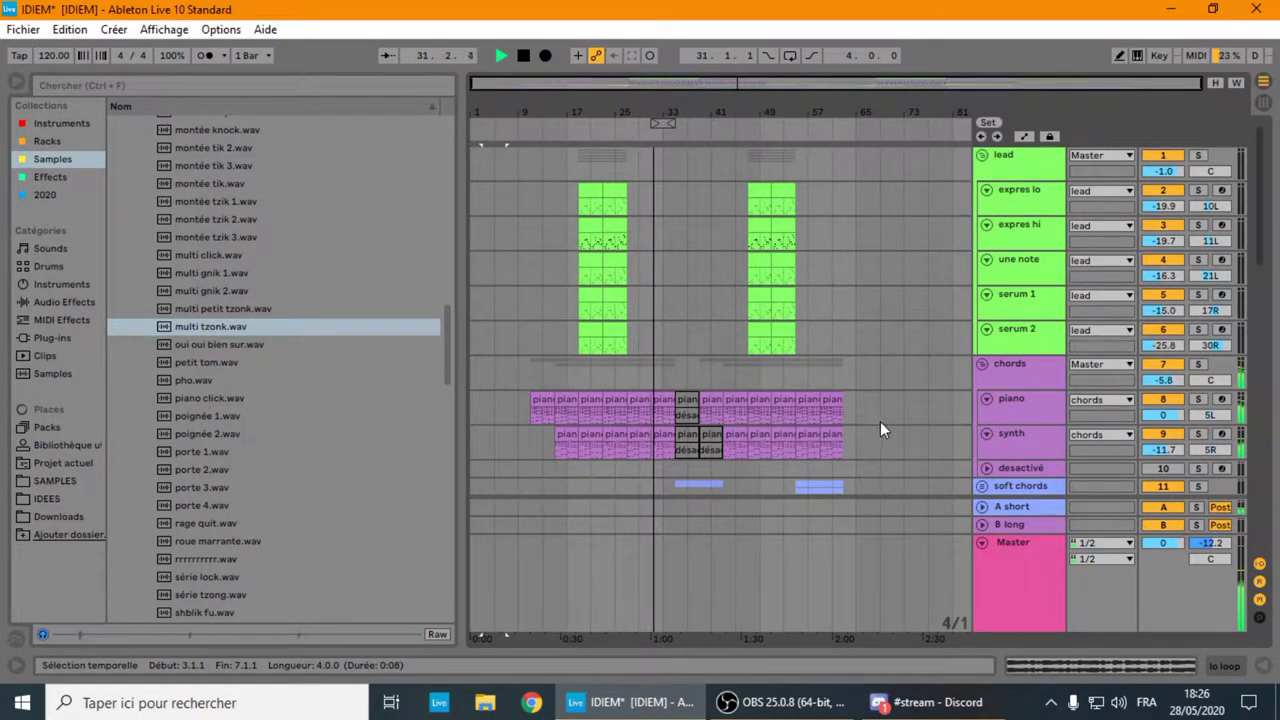
scroll(910, 454, down, 1)
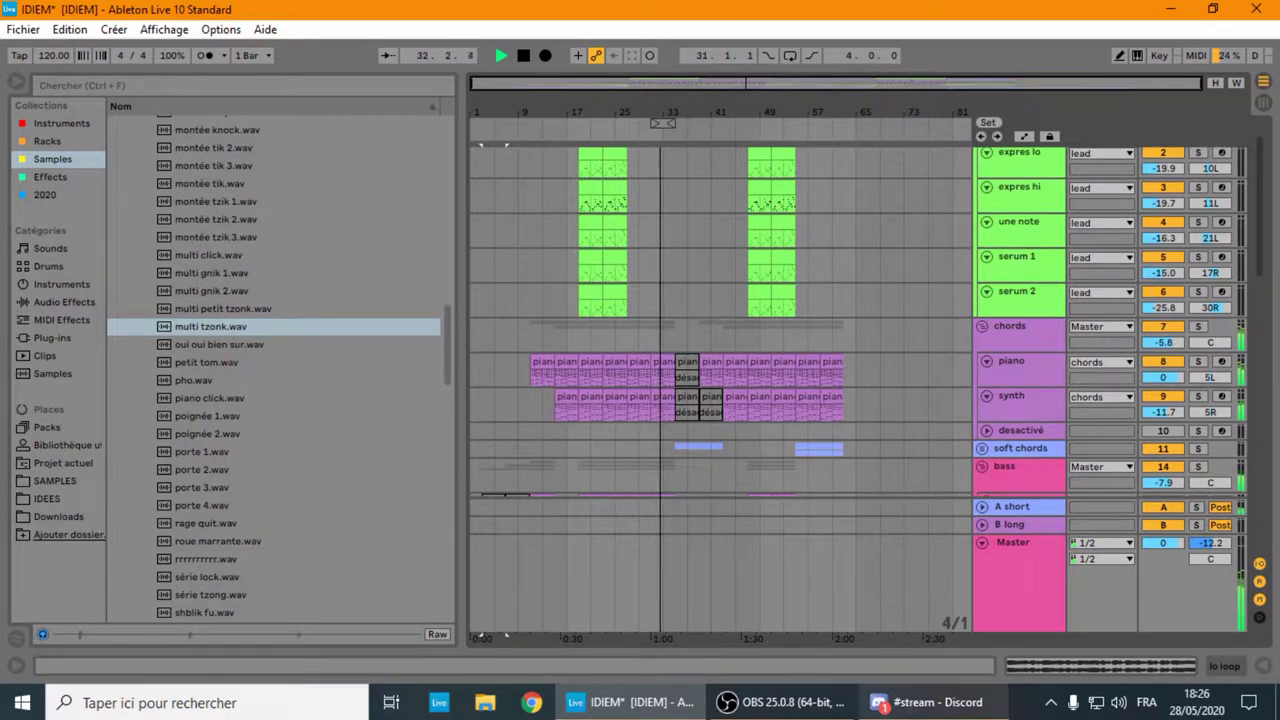
mouse_move(930, 702)
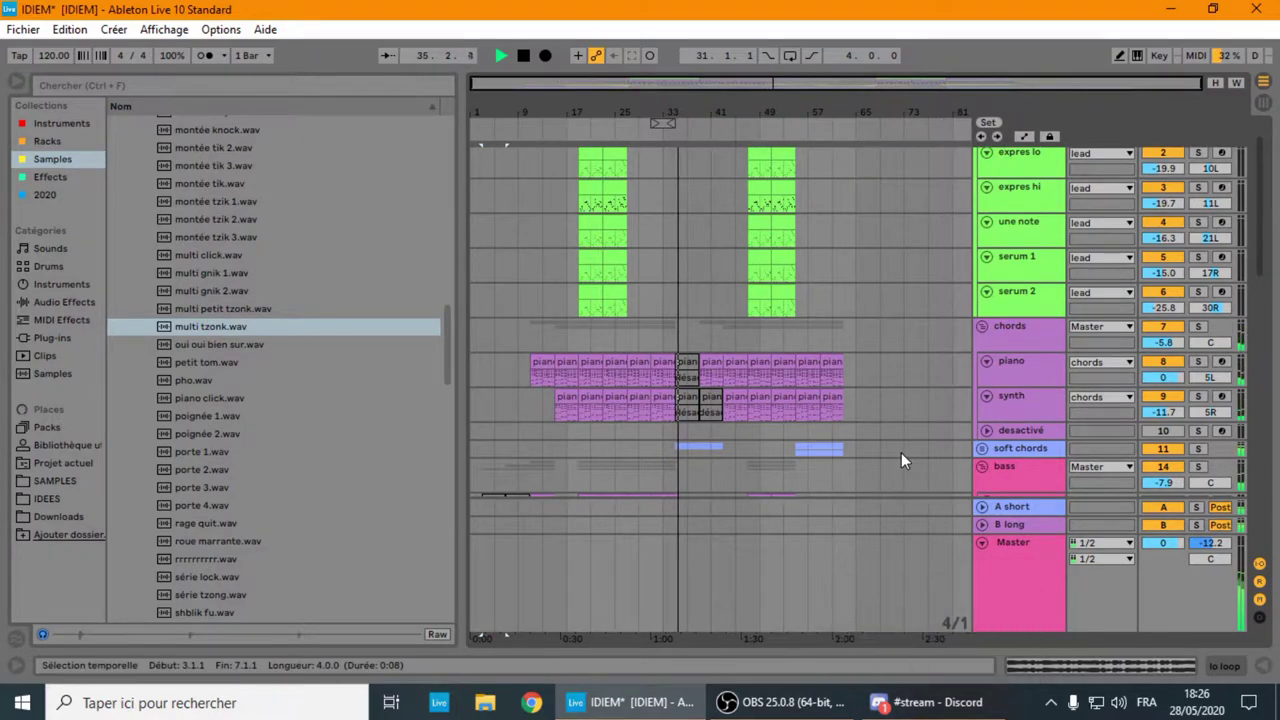
scroll(901, 452, down, 3)
scroll(874, 425, down, 2)
scroll(873, 416, down, 2)
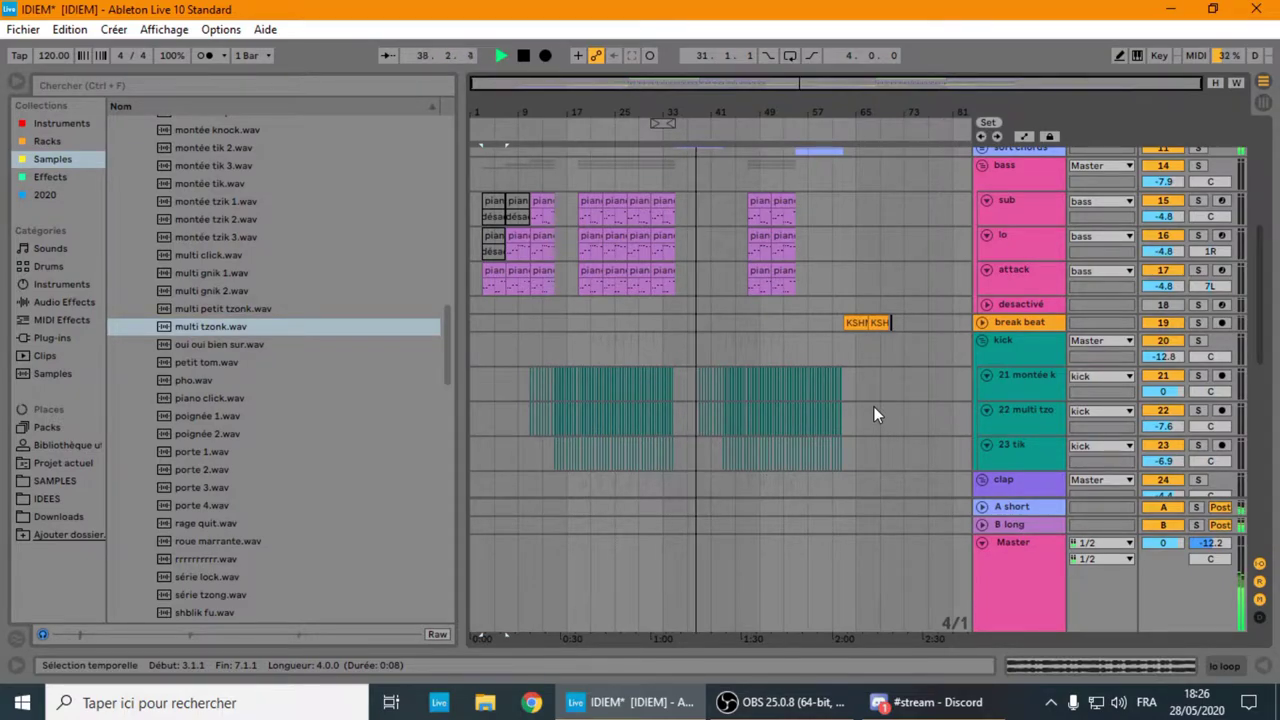
scroll(873, 406, up, 2)
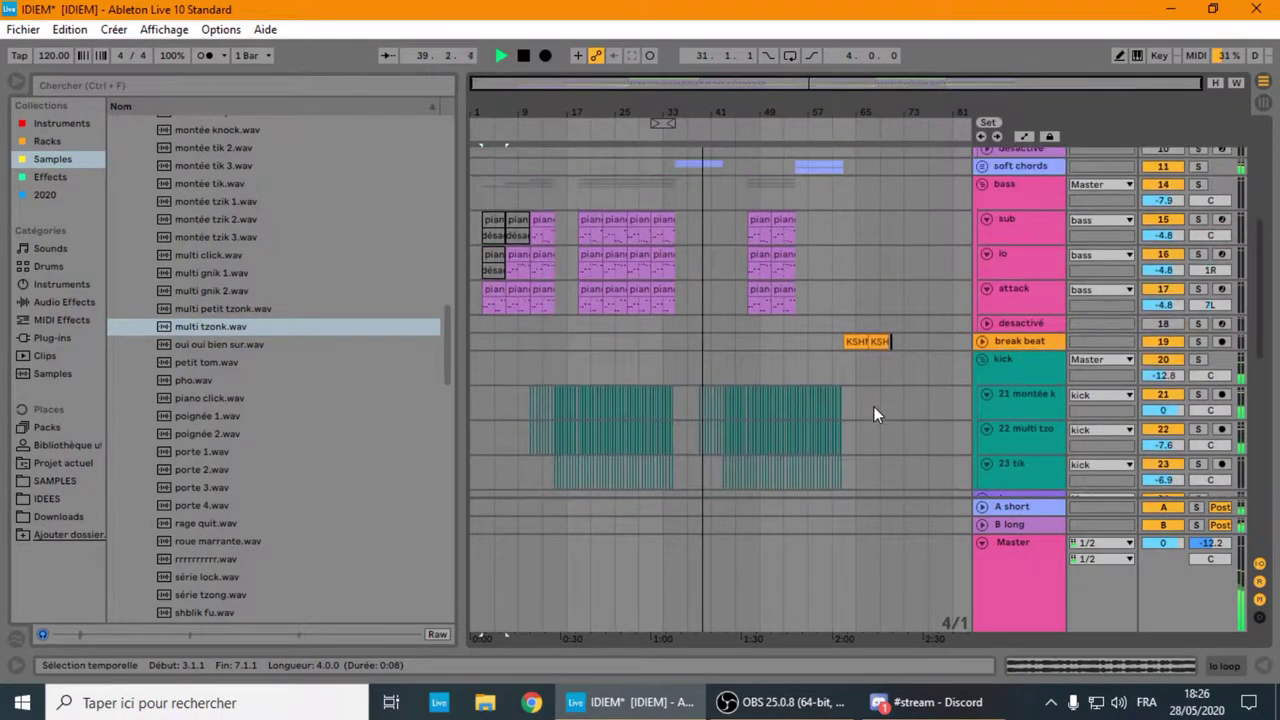
scroll(873, 406, up, 5)
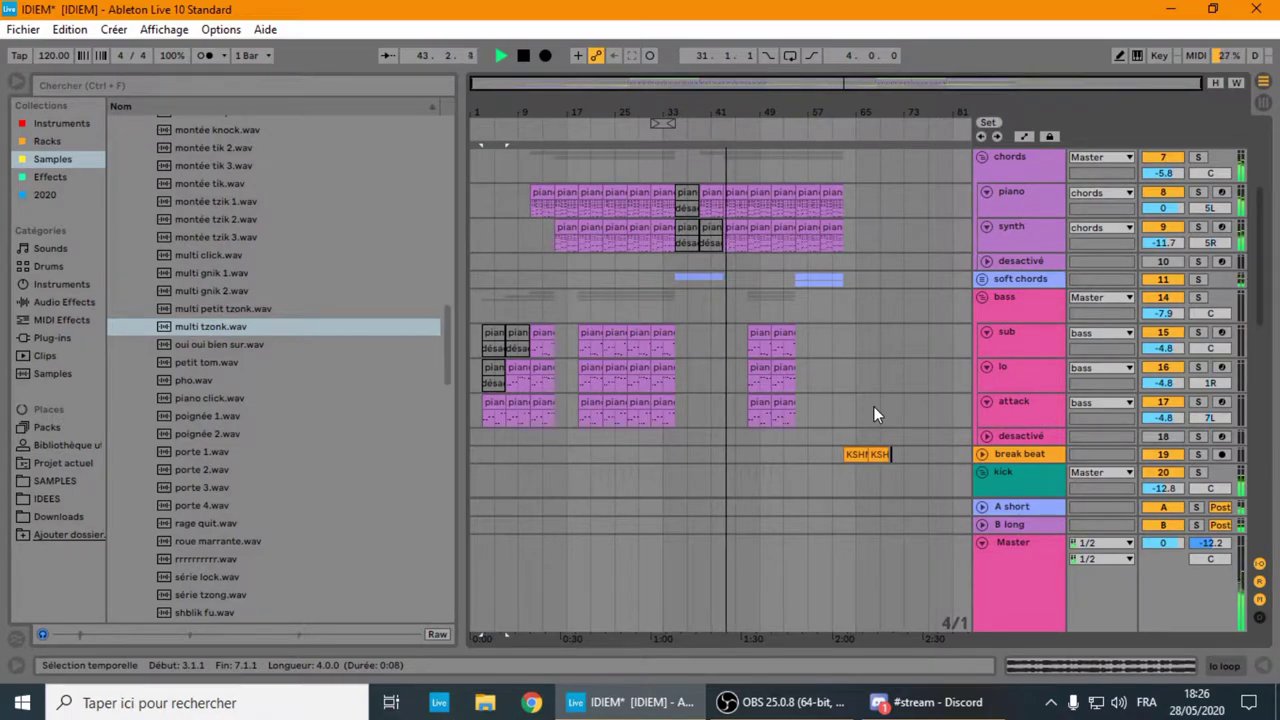
- Examine the kick, clap, FX, voice, sax and break beat tracks while the end of the song plays
key(ctrl+z)
key(ctrl+z)
key(ctrl+z)
key(ctrl+z)
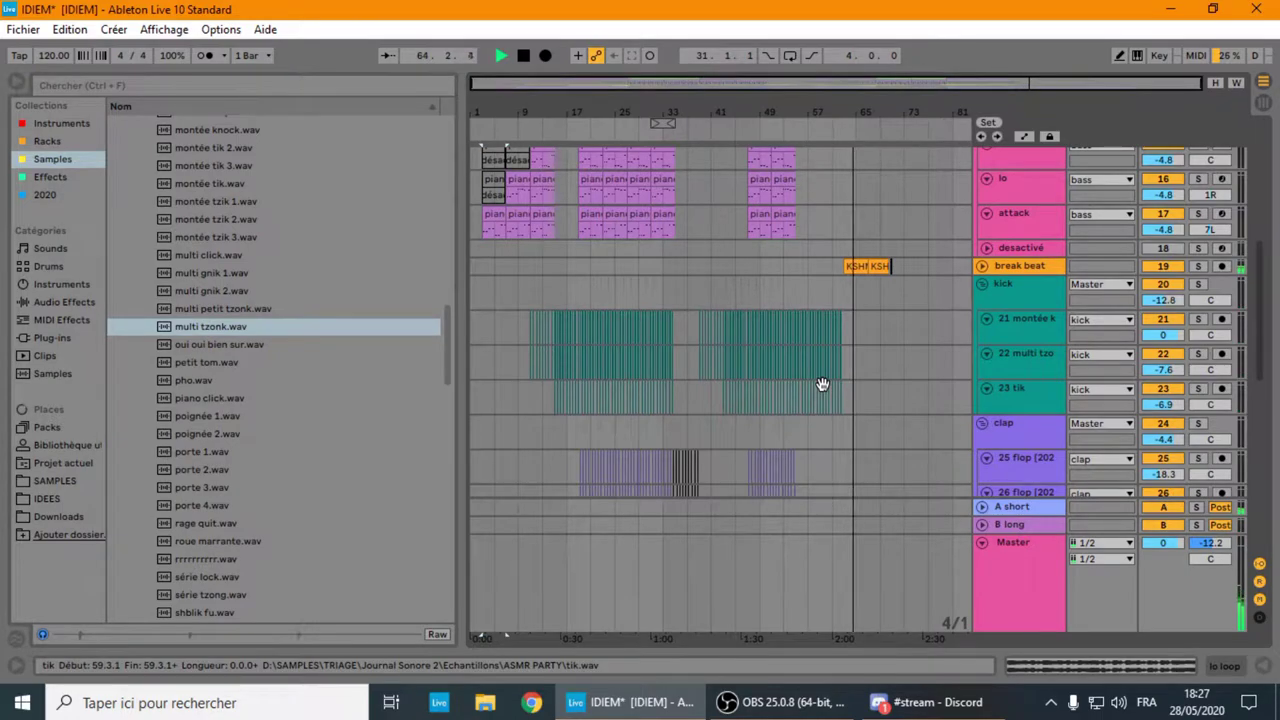
scroll(823, 385, down, 10)
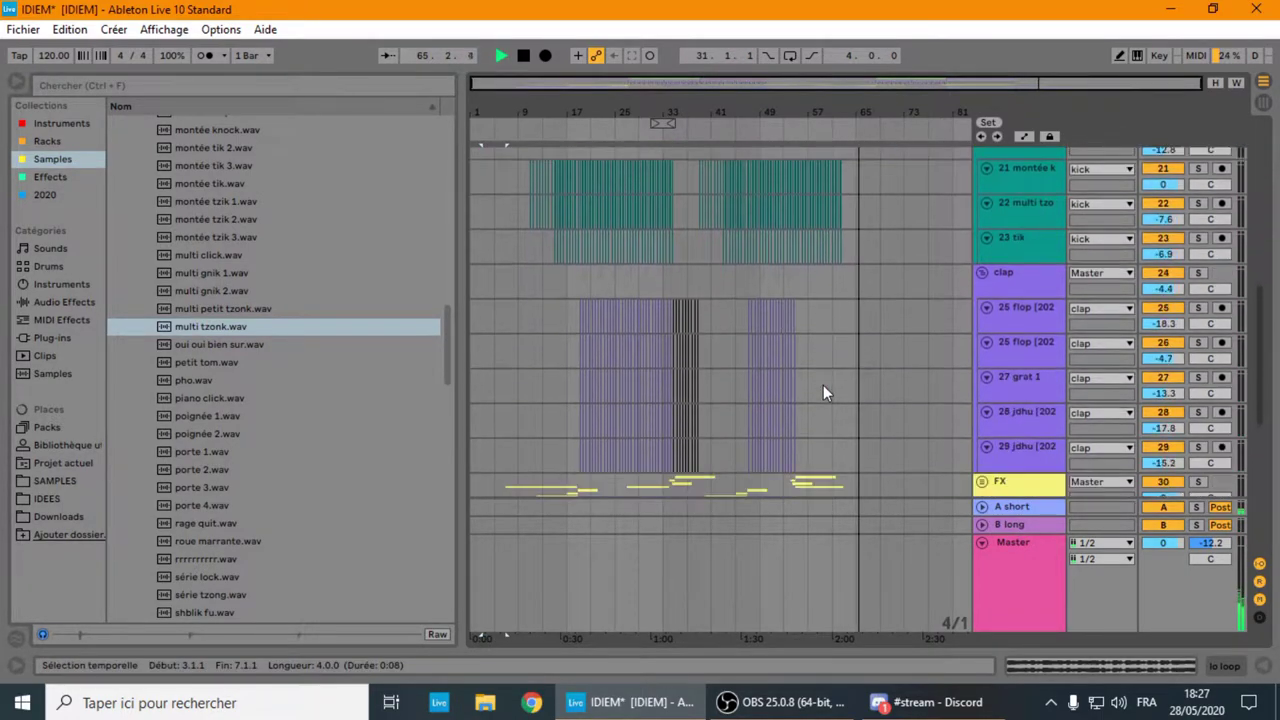
scroll(823, 385, down, 3)
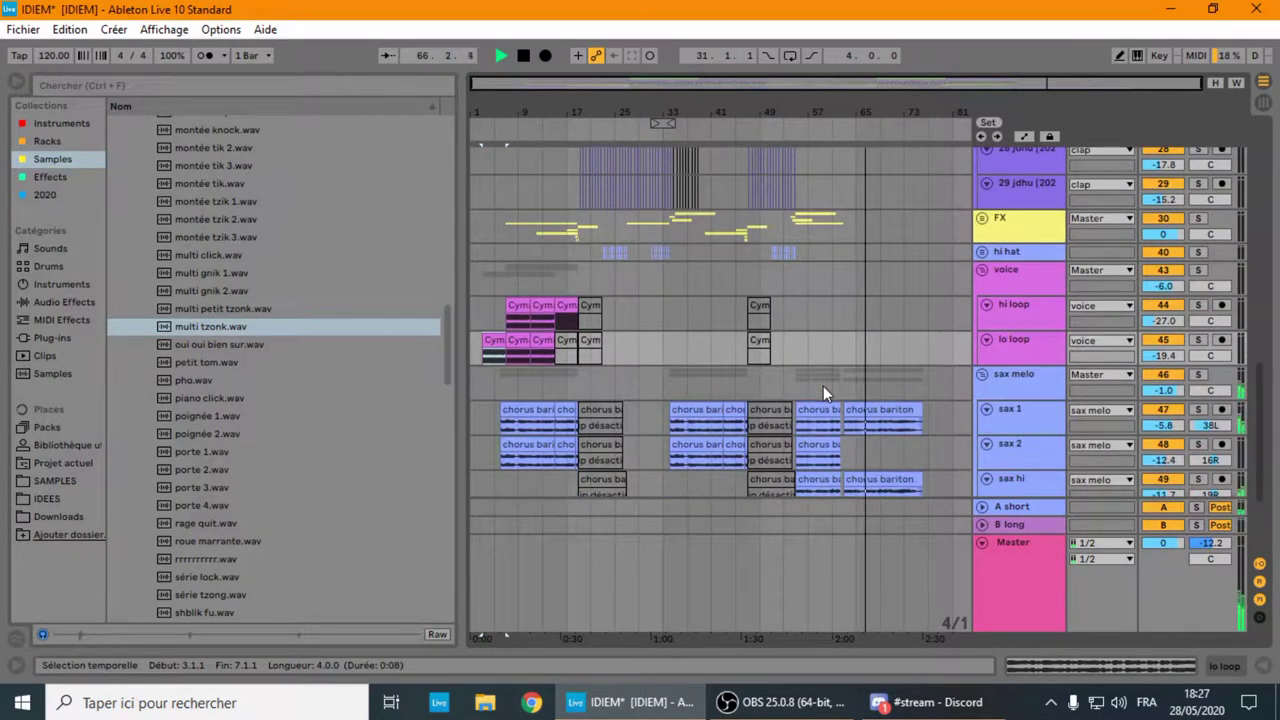
scroll(894, 293, up, 5)
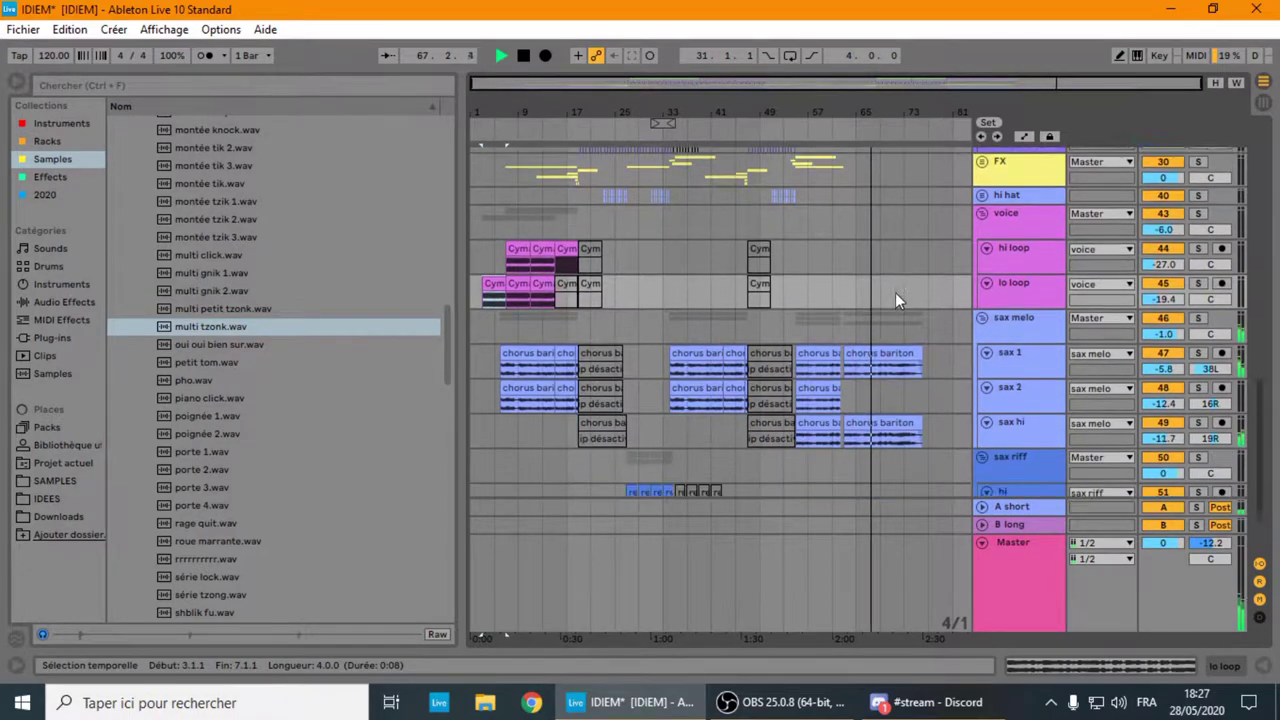
scroll(896, 298, up, 5)
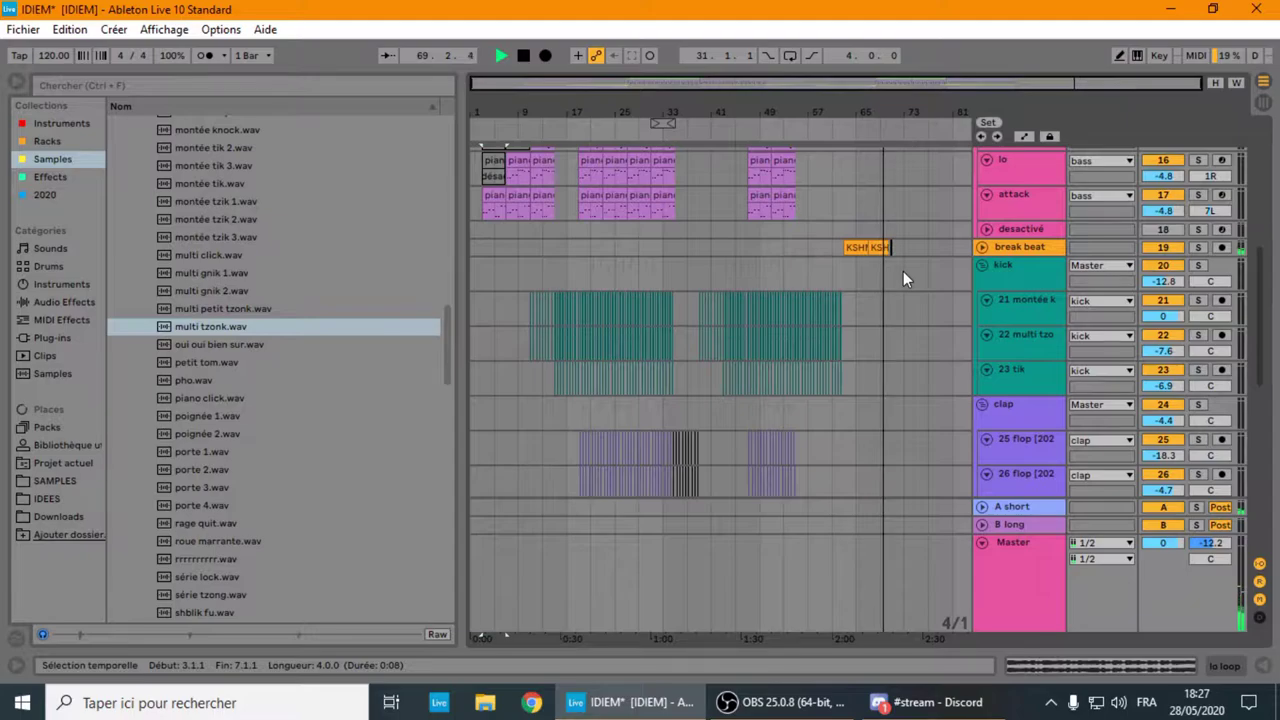
scroll(903, 271, up, 2)
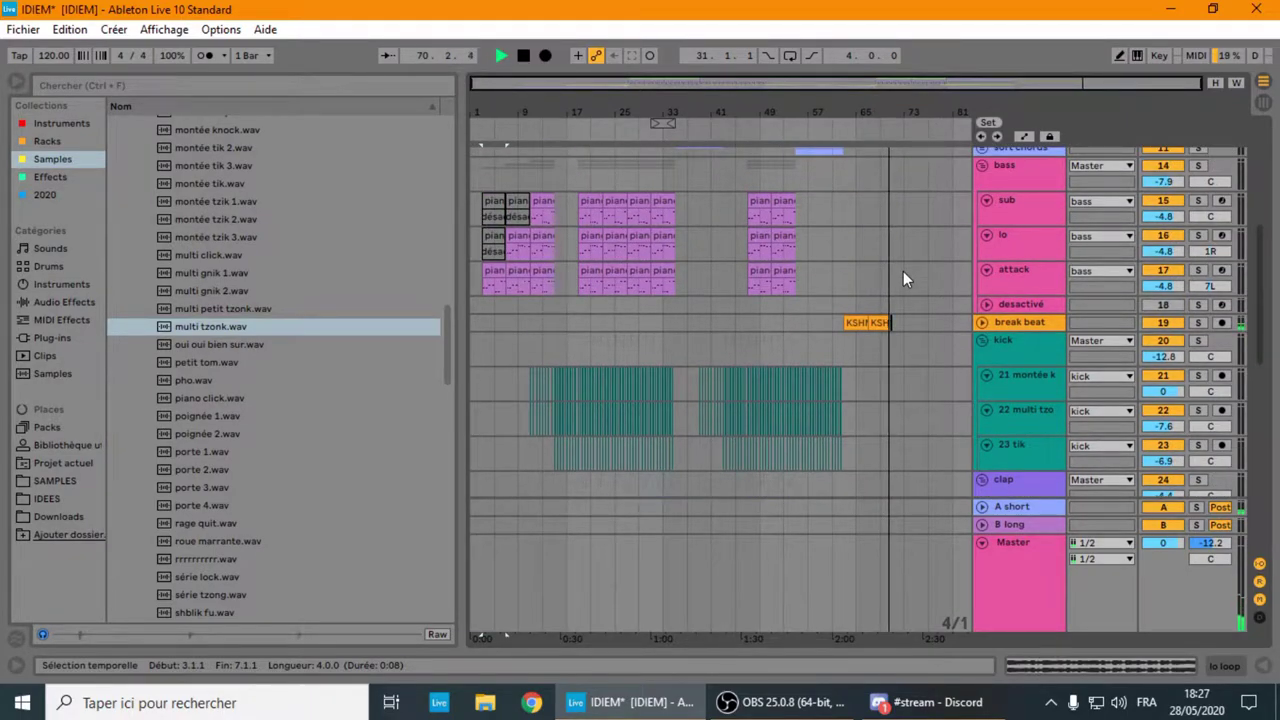
scroll(903, 271, down, 3)
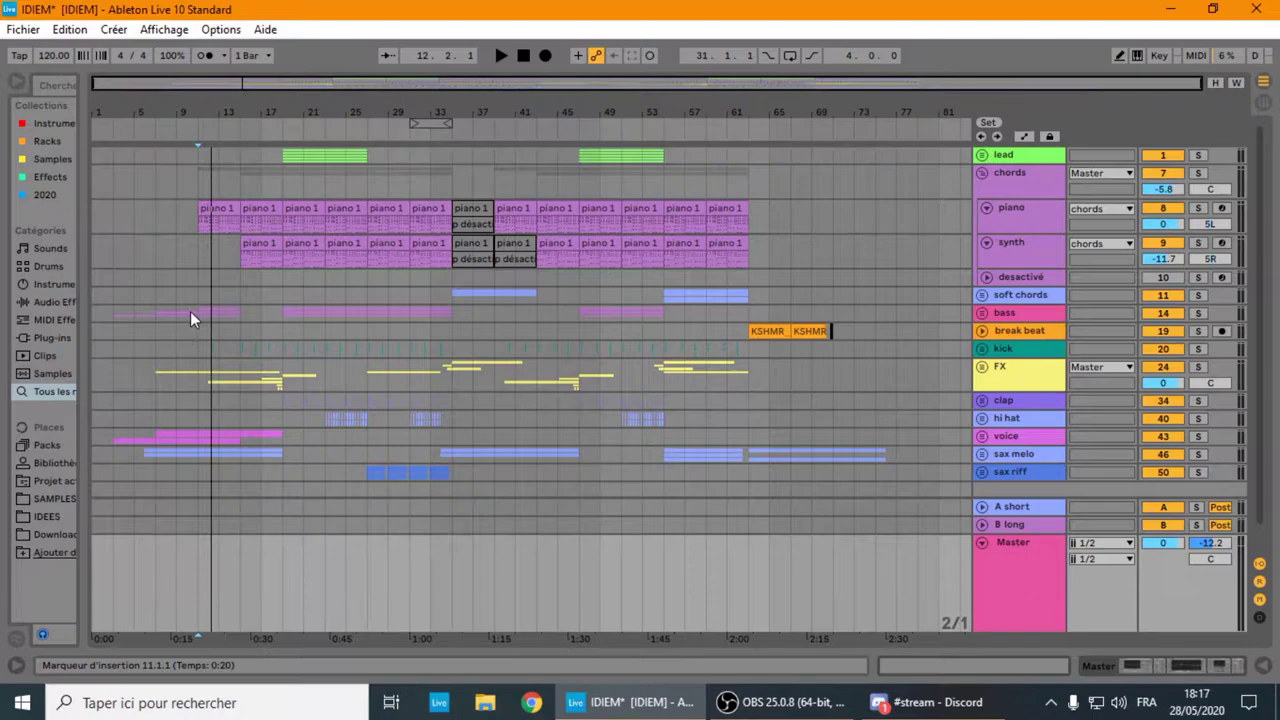
- Unfold the lead group, widen the browser and show the device chain of the expres lo track
click(1001, 222)
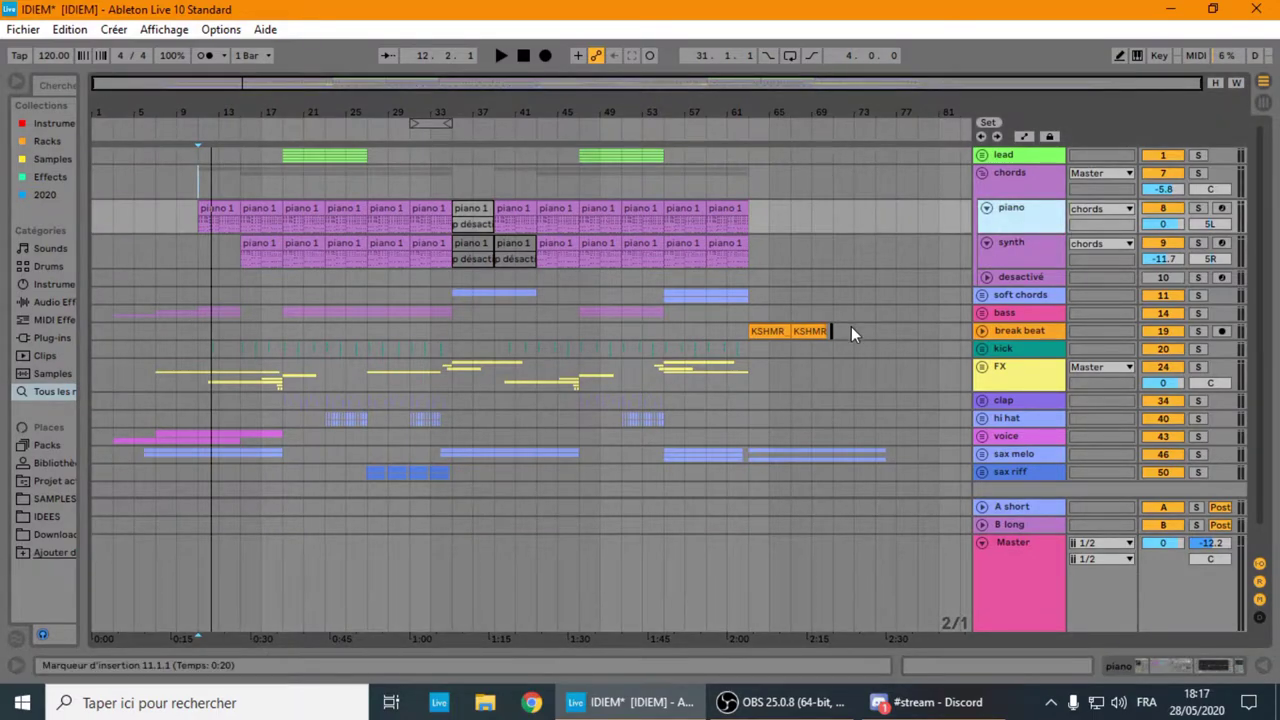
click(981, 155)
click(981, 156)
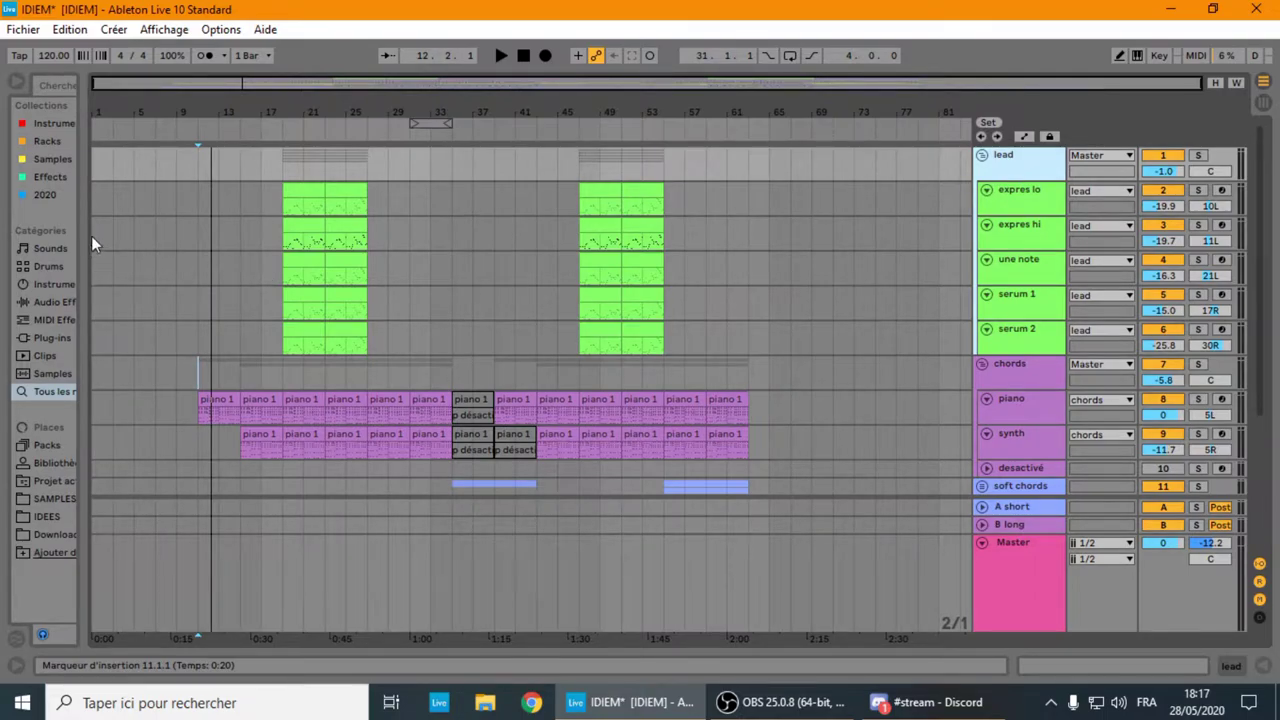
drag(91, 236, 183, 245)
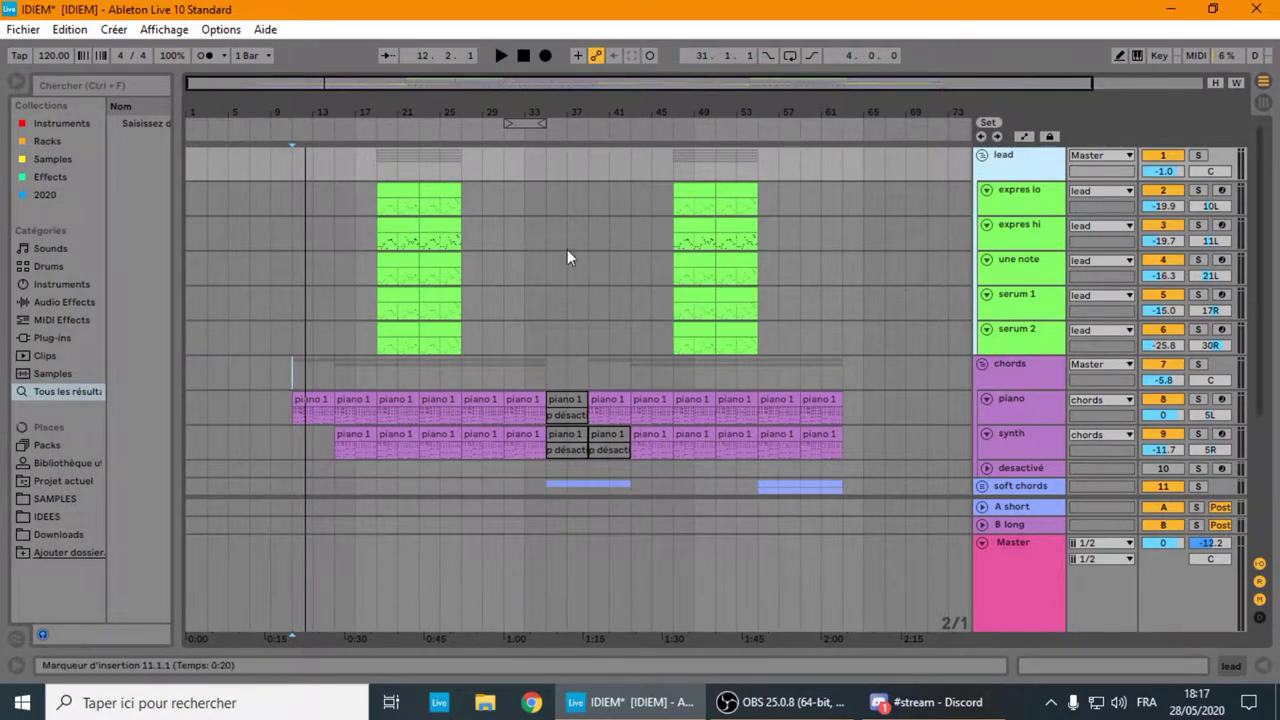
double_click(1008, 196)
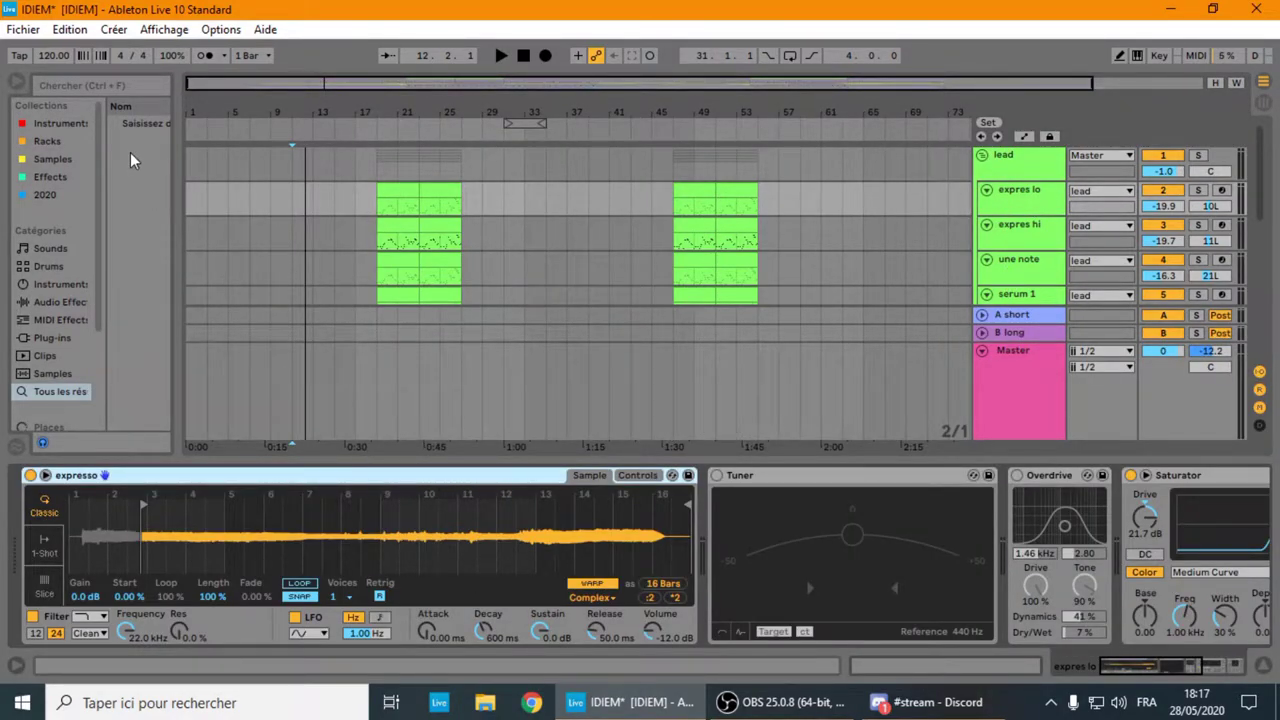
- Browse the Samples collection to the Ambiances folder of Journal Sonore 2 and locate the expresso.wav source recording
click(56, 160)
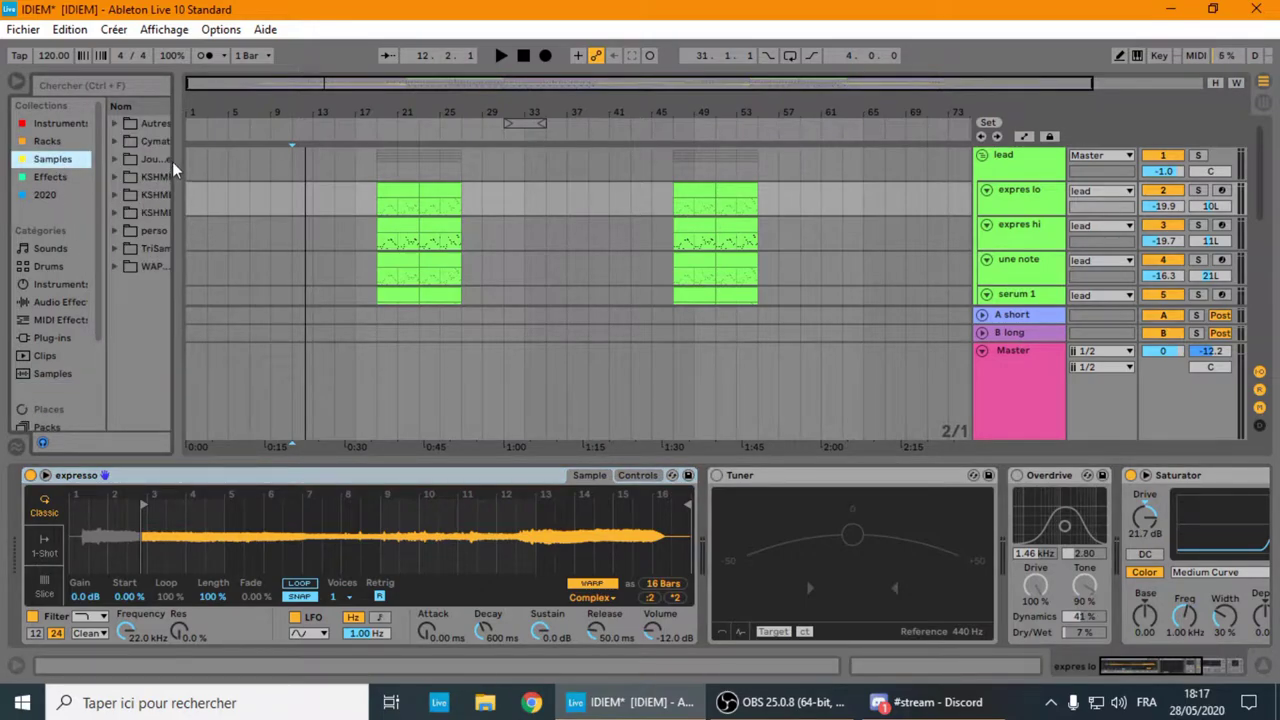
drag(175, 158, 461, 174)
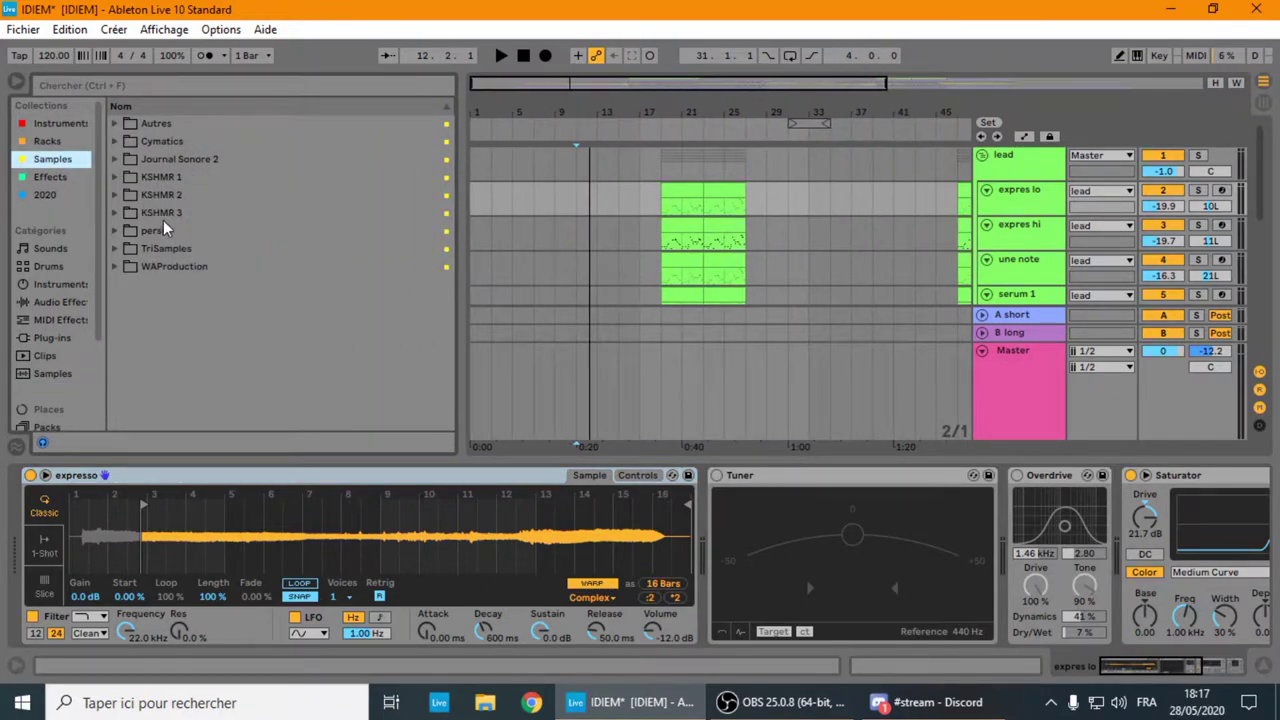
click(116, 166)
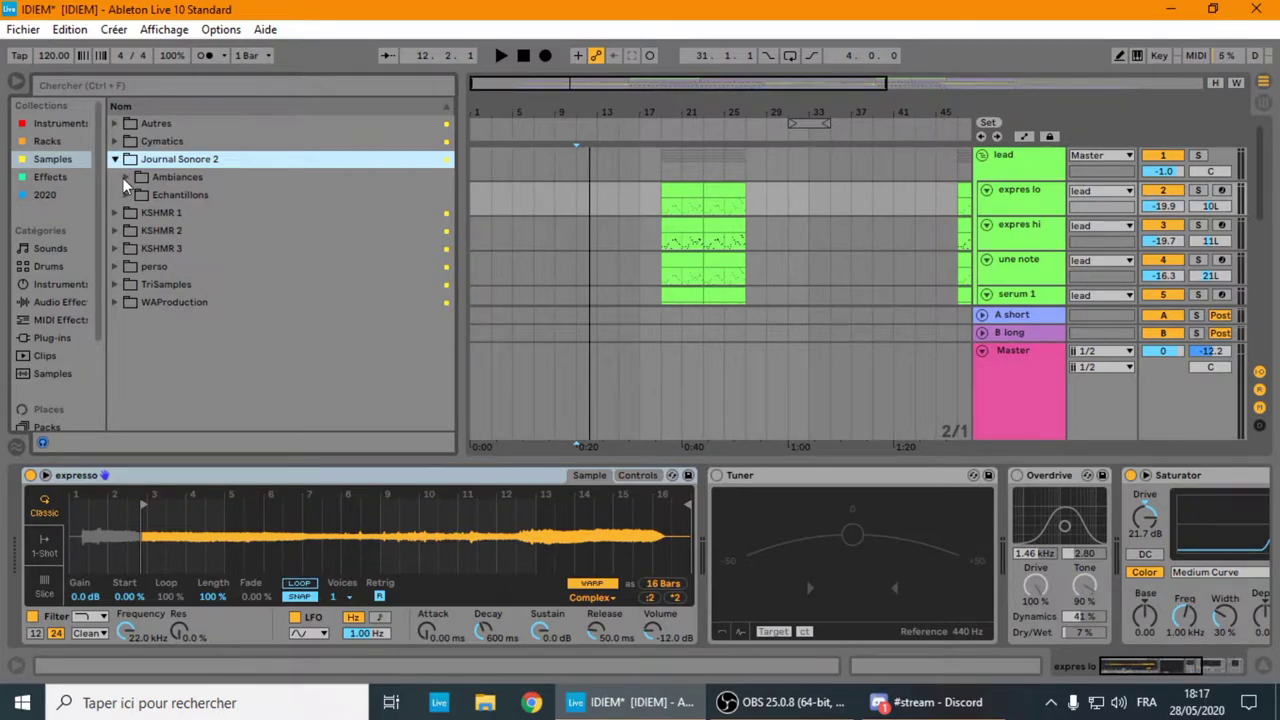
click(125, 178)
click(138, 196)
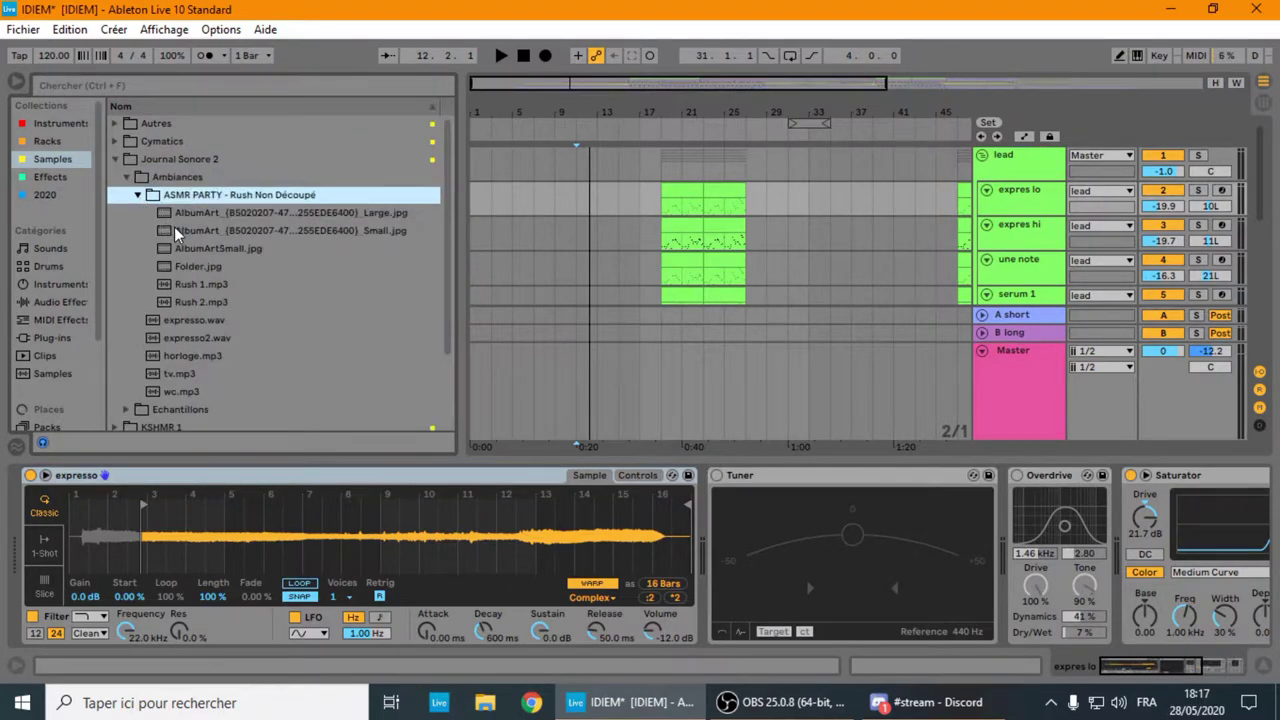
click(138, 195)
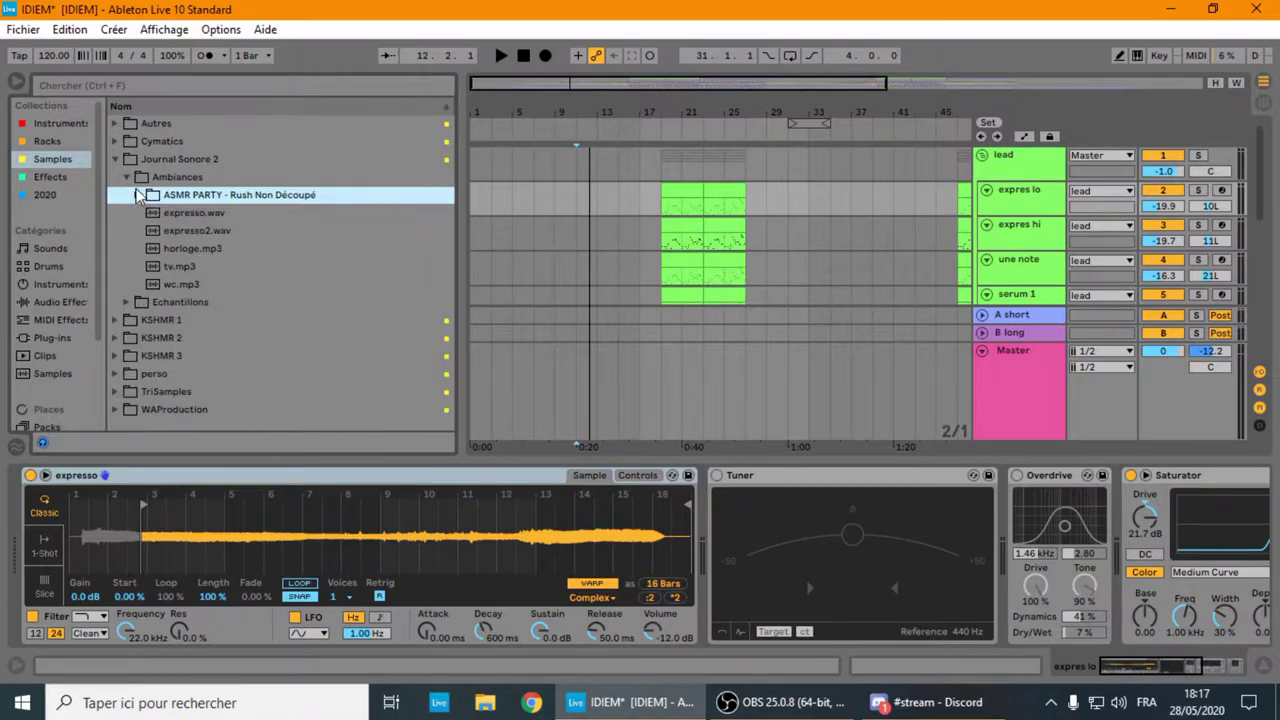
click(160, 213)
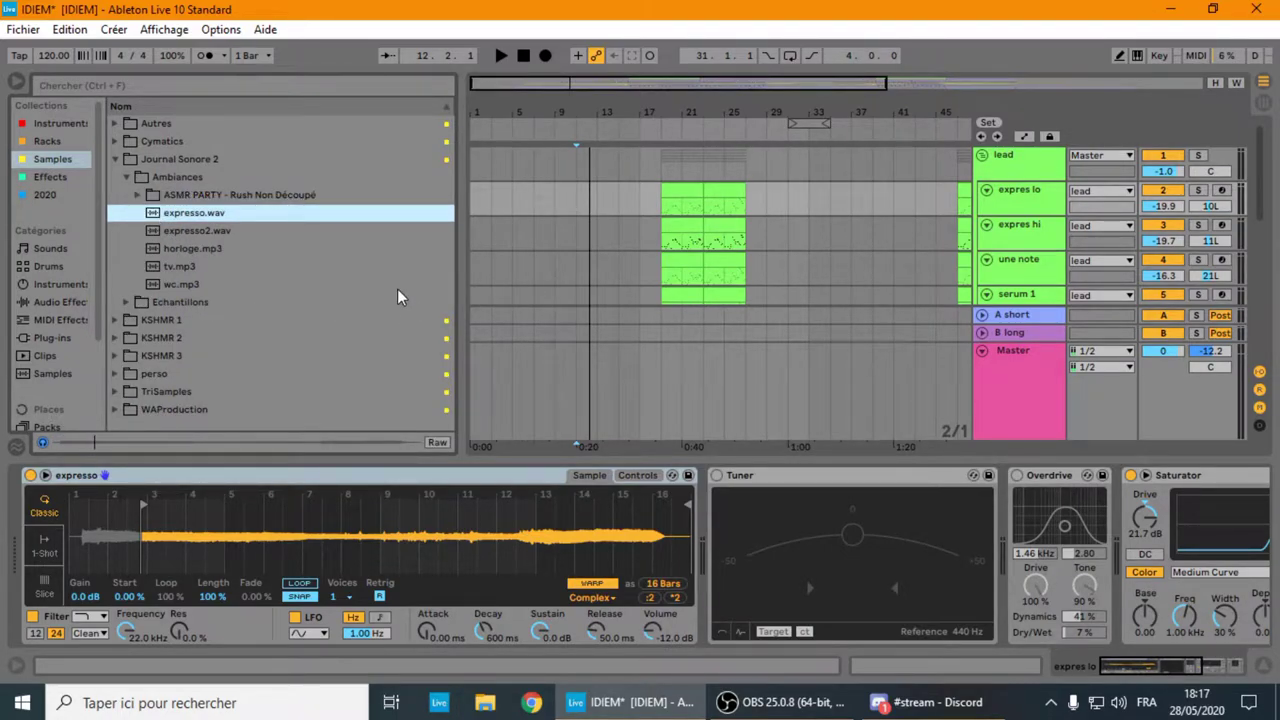
click(190, 181)
- Solo the expres lo track and play it from the start of its first clip
click(1221, 191)
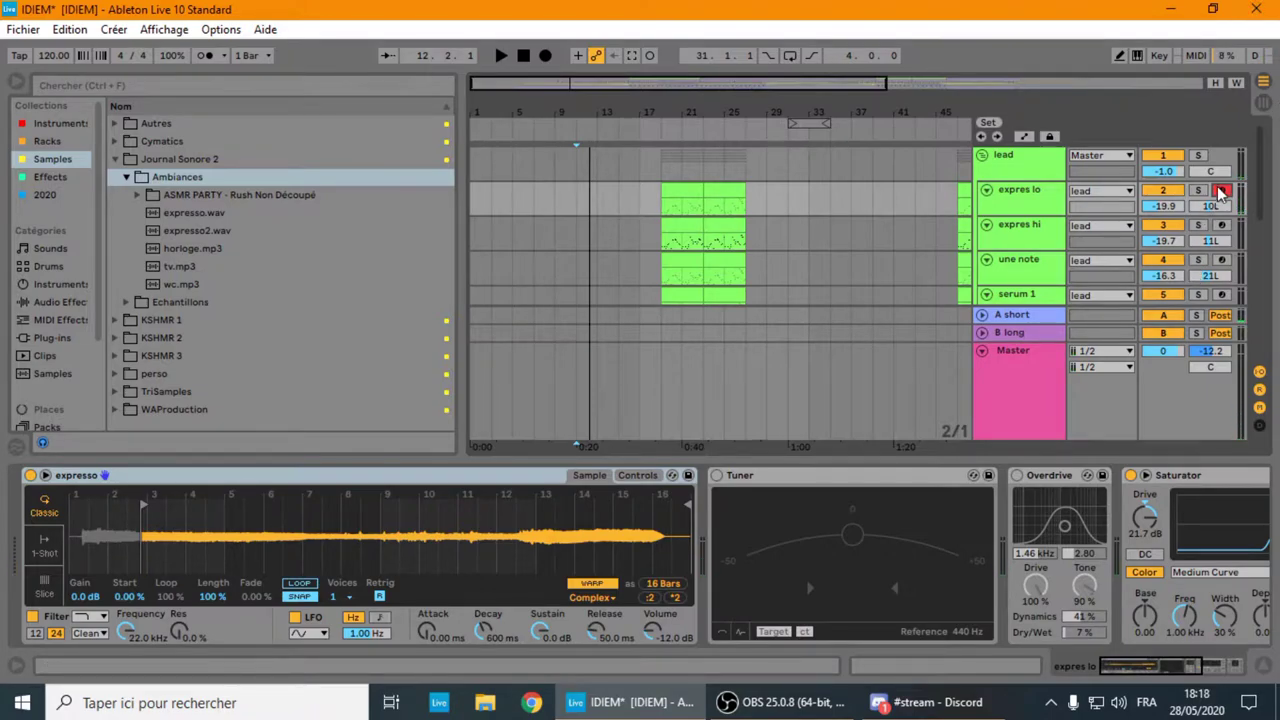
drag(890, 457, 768, 712)
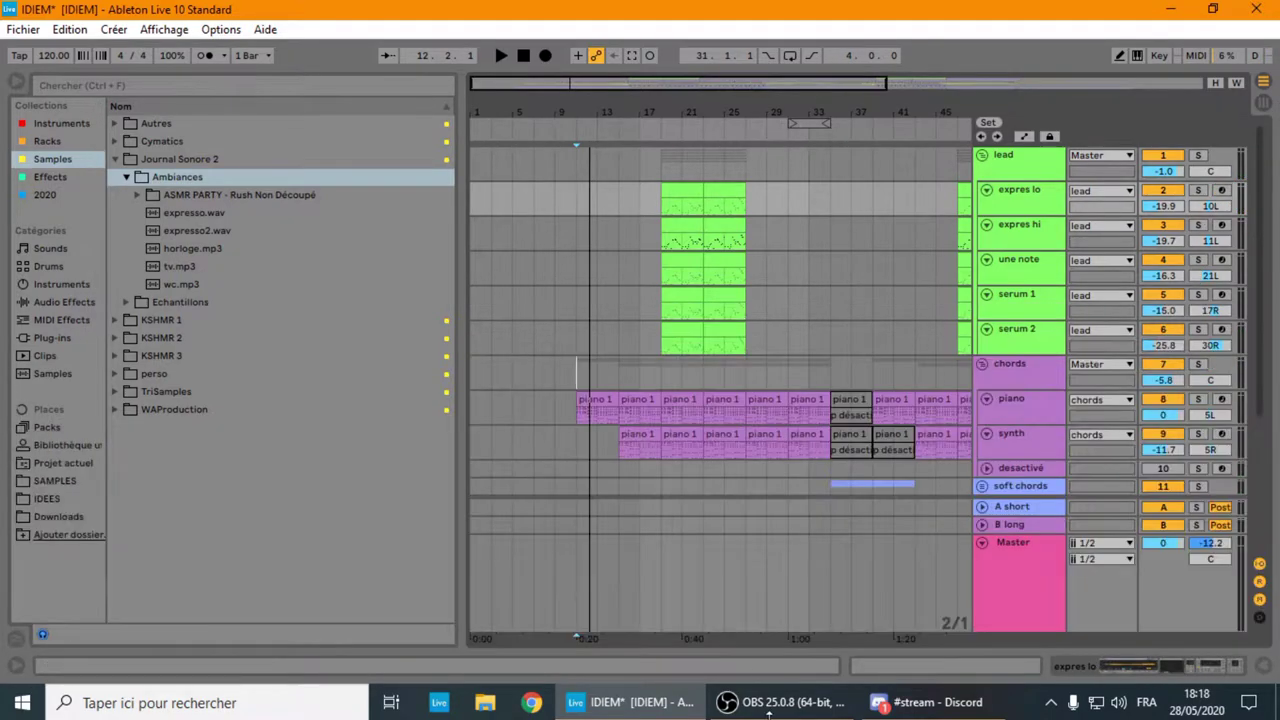
click(1198, 190)
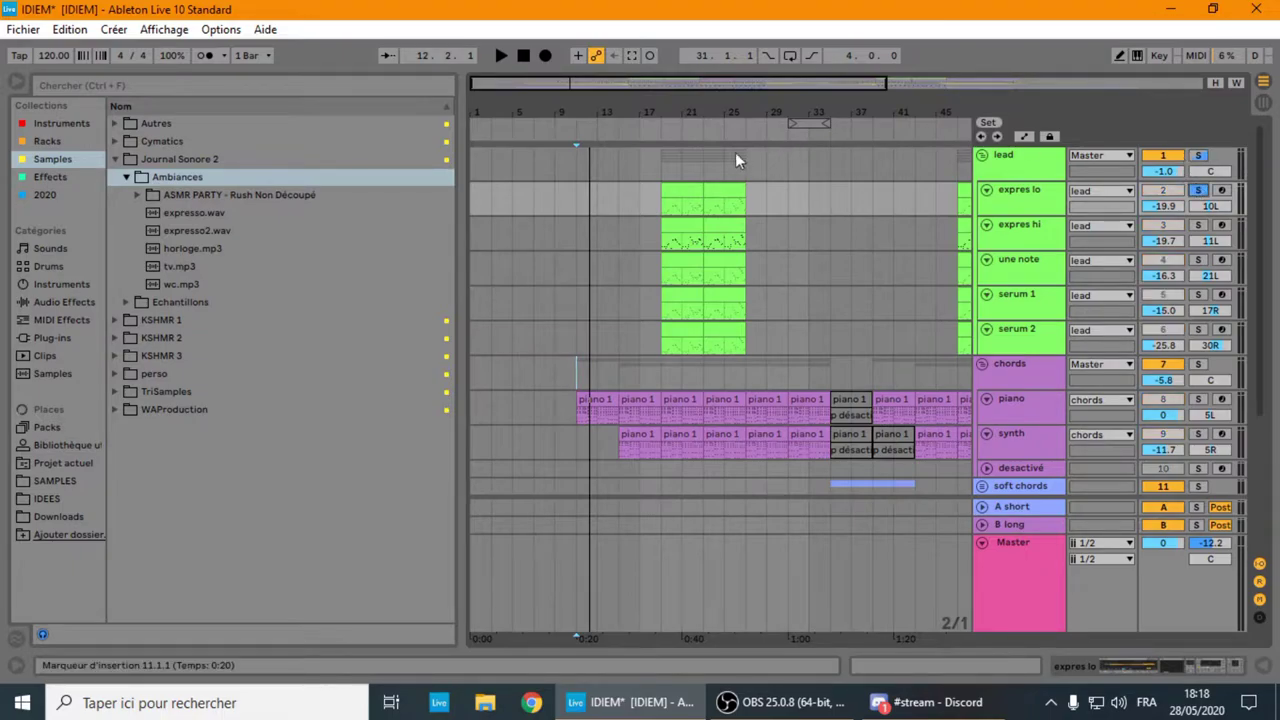
click(667, 217)
key(space)
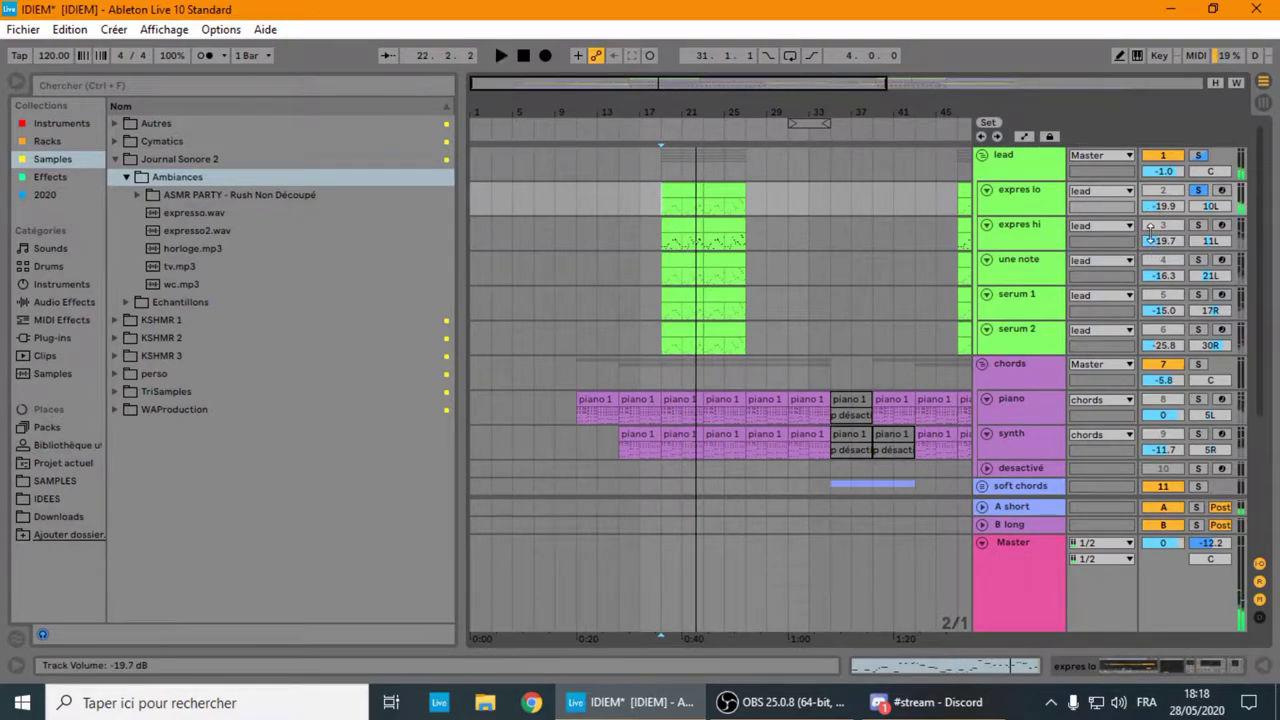
- Inspect the expresso sampler's controls and the rest of the expres lo device chain through Hot Driven Tape
double_click(1010, 193)
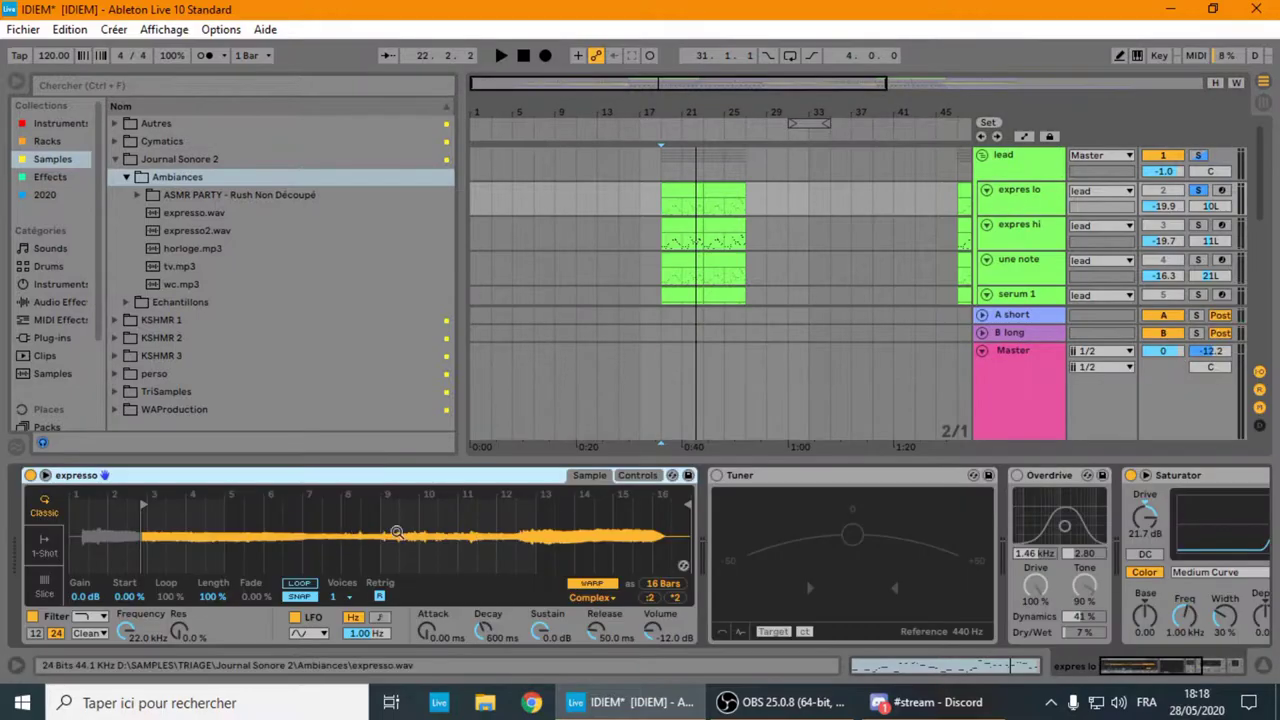
click(634, 475)
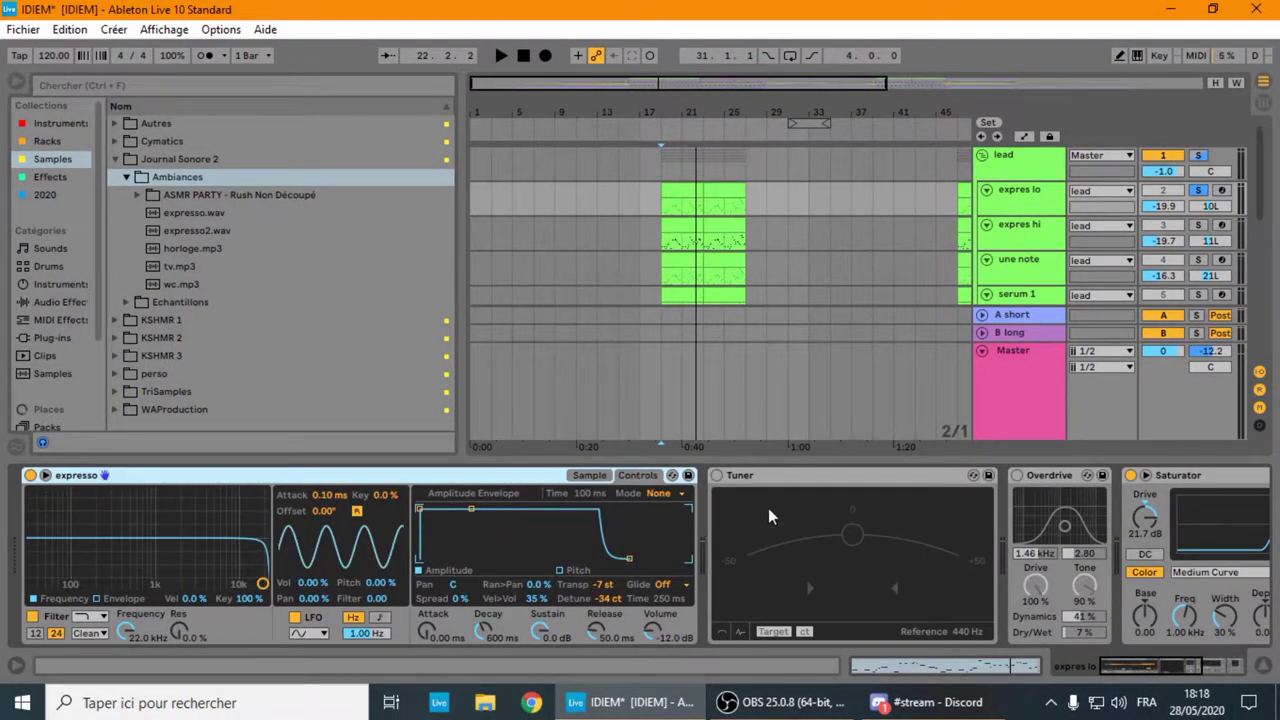
drag(1150, 668, 1200, 663)
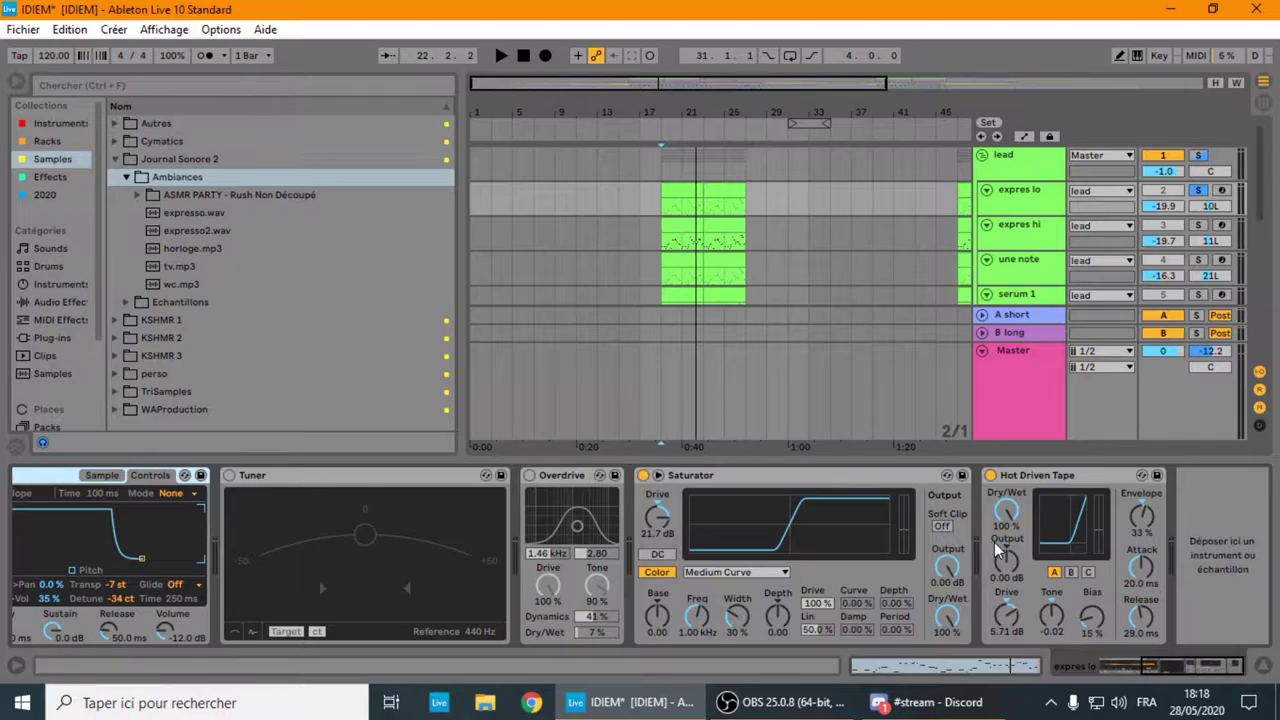
- Play the soloed expres lo track and switch Hot Driven Tape off and on to compare the sound, leaving it off
key(space)
click(990, 476)
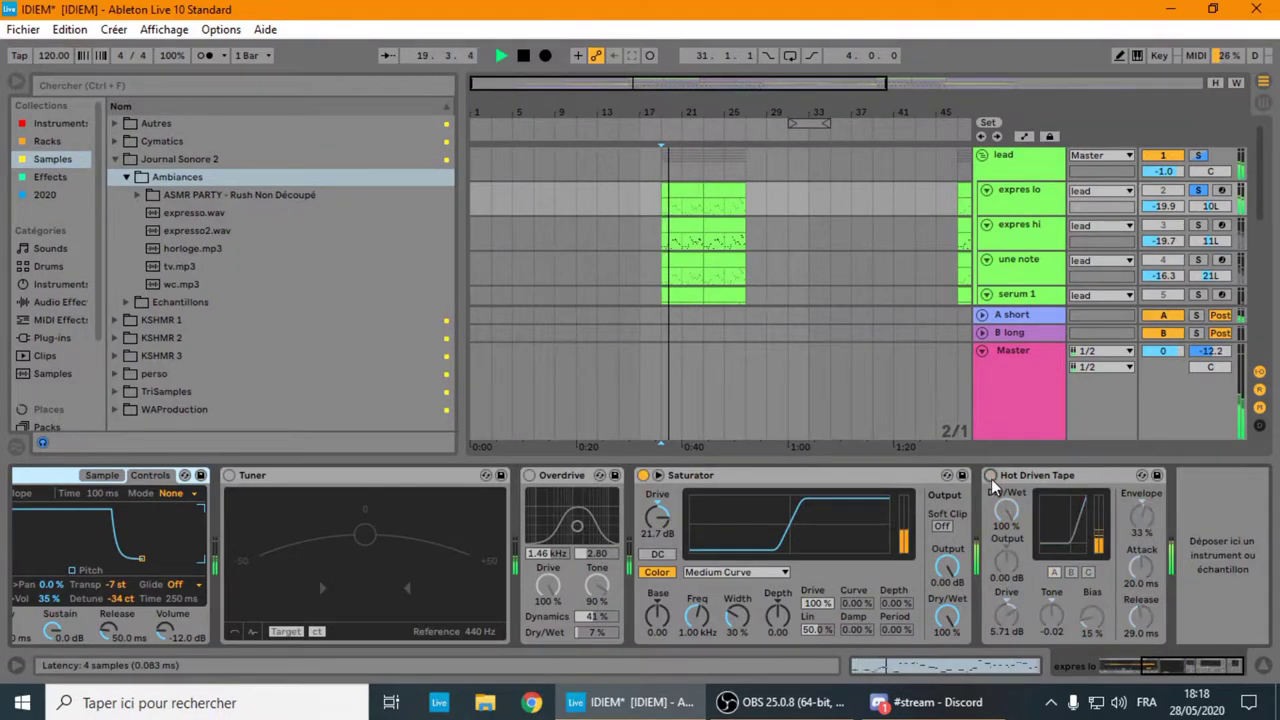
click(990, 476)
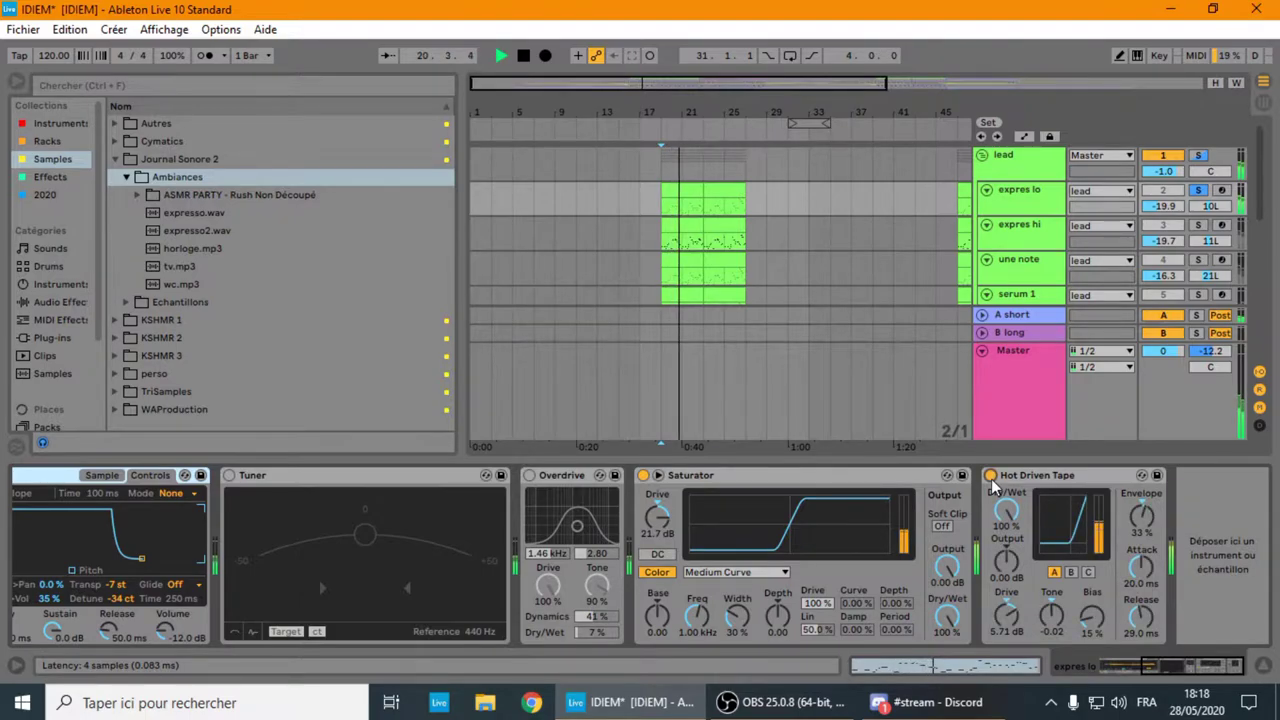
click(990, 476)
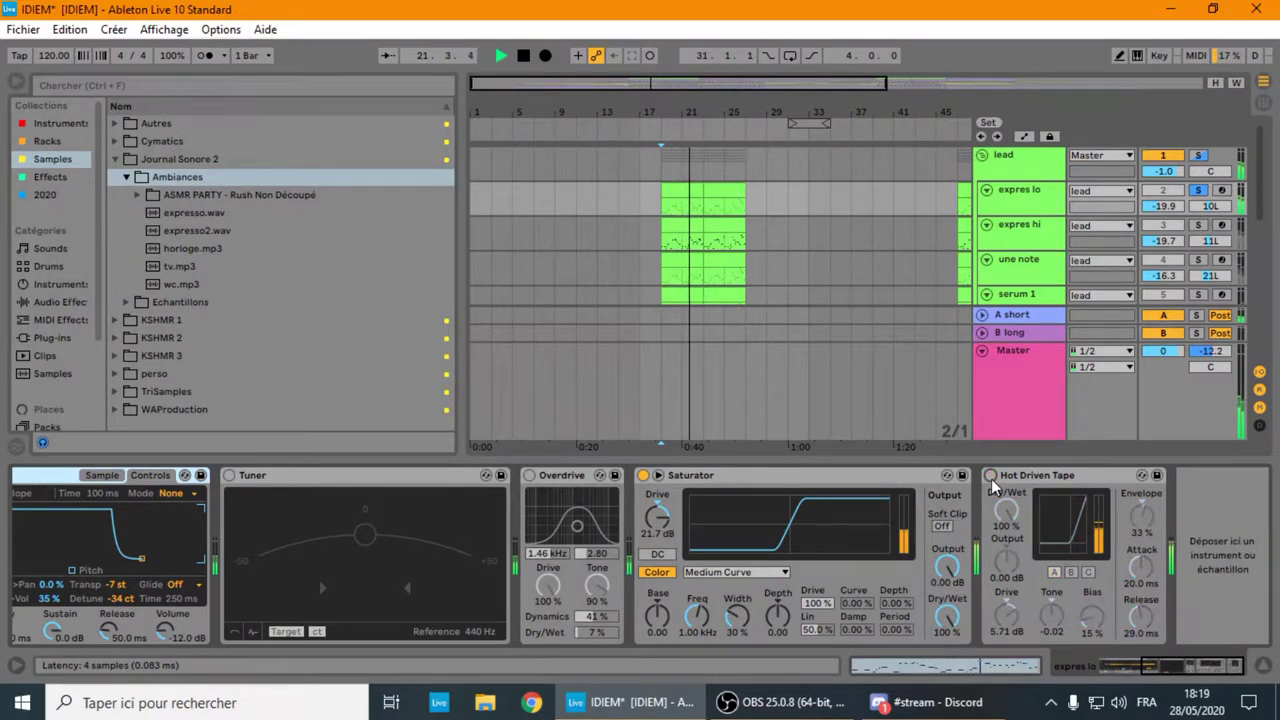
- Stop playback and switch Hot Driven Tape back on in the expres lo device chain
key(space)
click(990, 476)
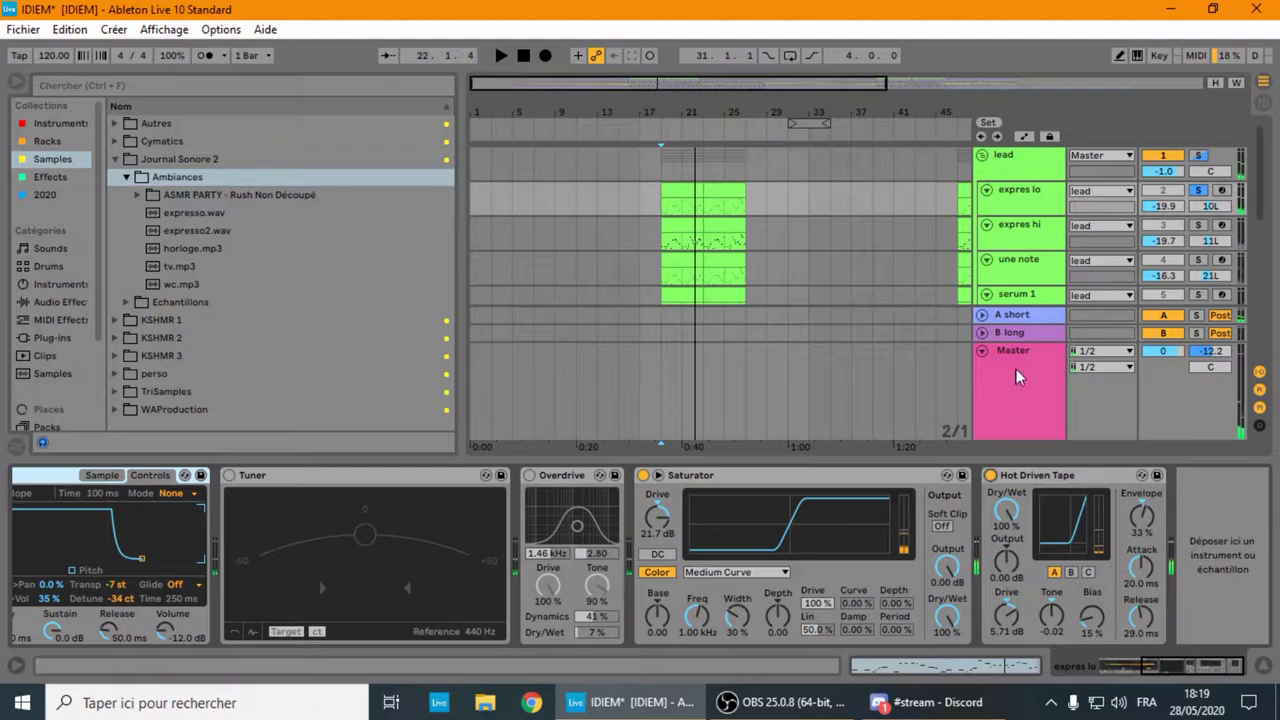
- Compare the device chains of the expres lo and expres hi tracks, finishing on expres hi
click(1030, 225)
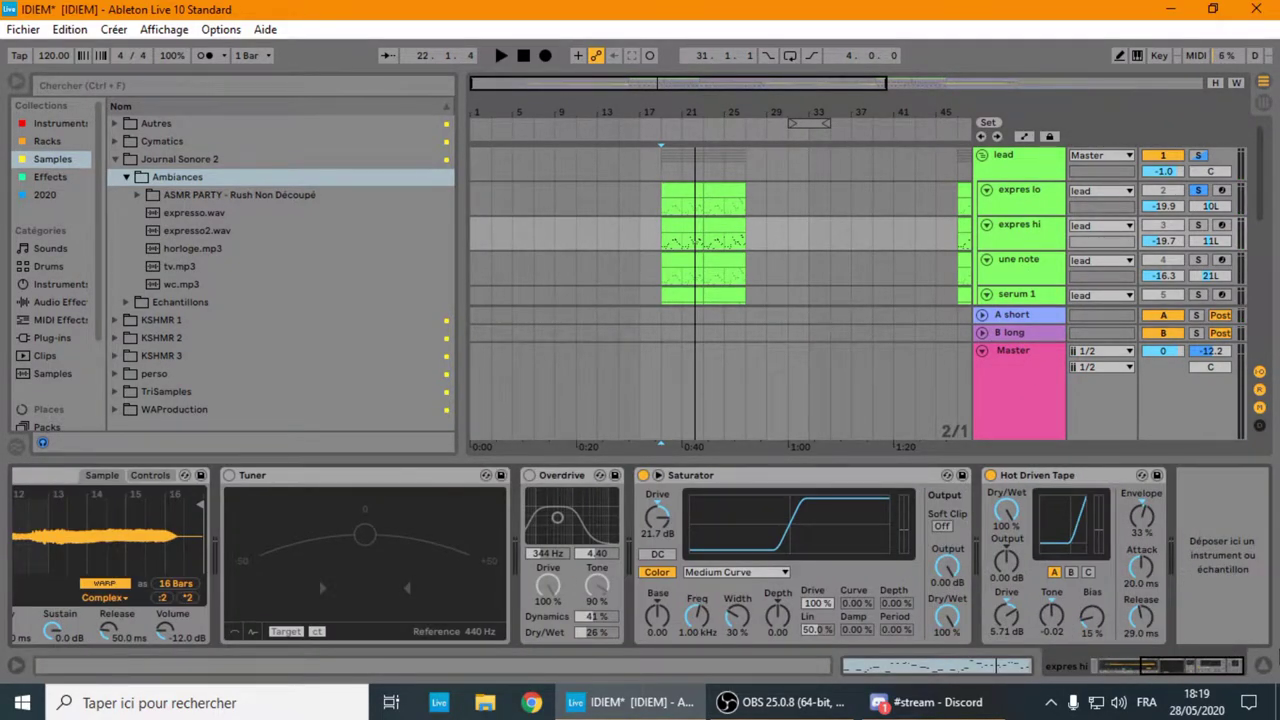
click(1025, 200)
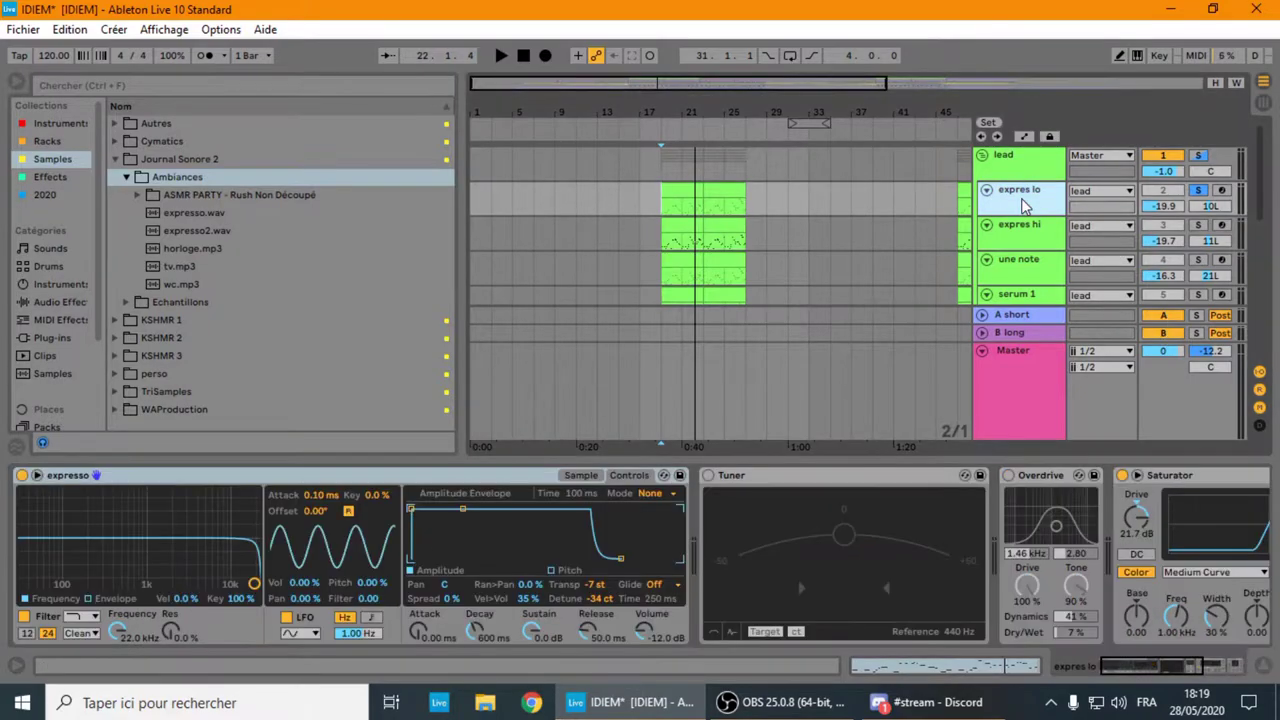
click(1009, 234)
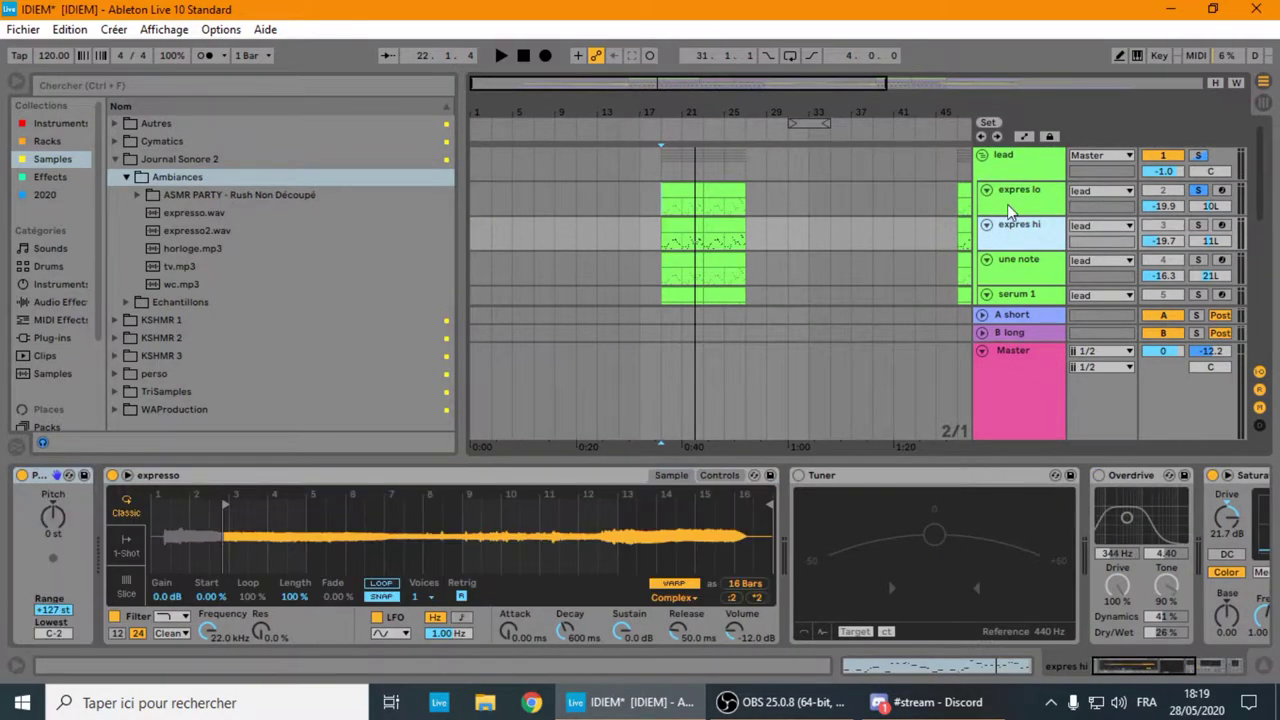
click(1013, 212)
click(1018, 240)
- Solo the expres hi track and play its clip briefly
click(1198, 225)
key(space)
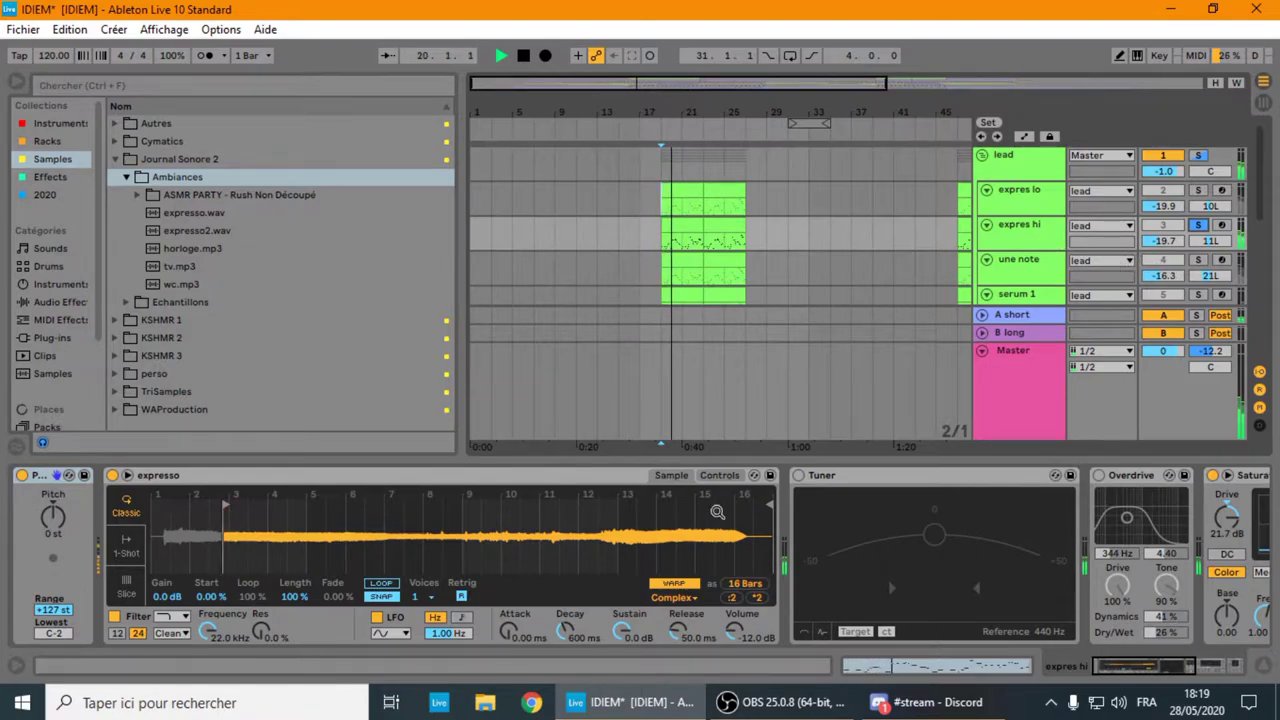
key(space)
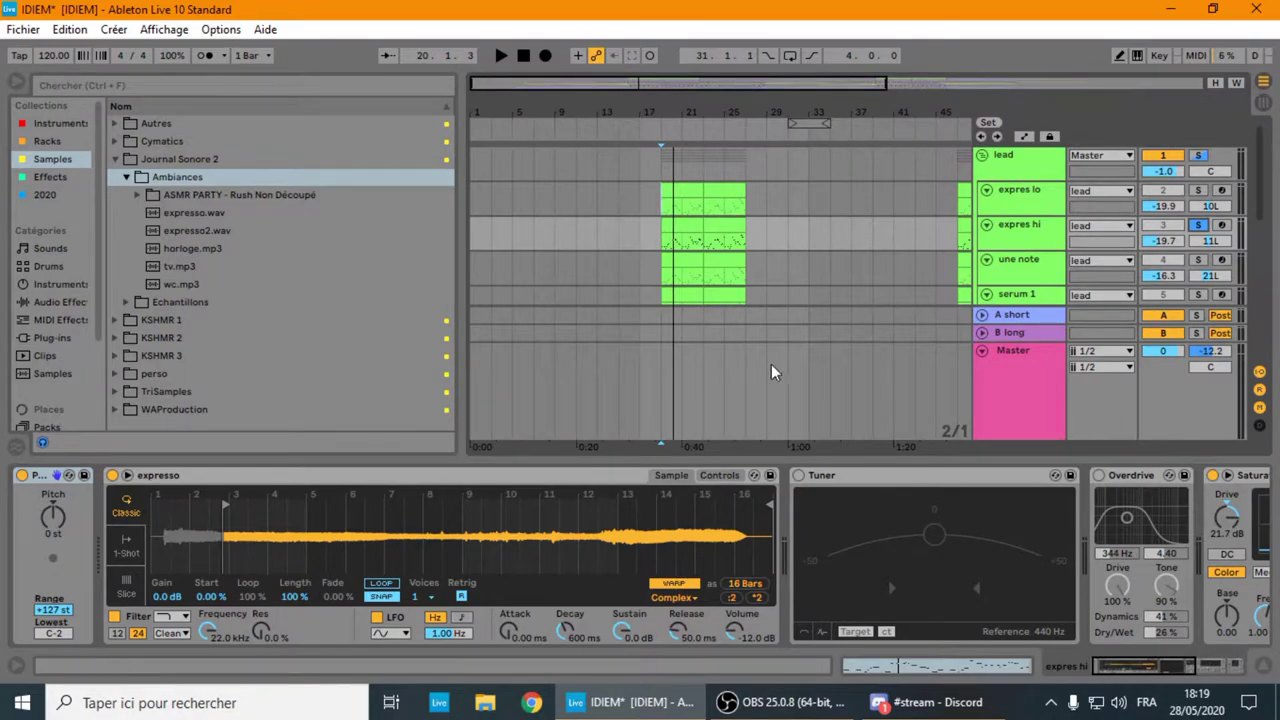
- Show the device chain of the une note track and solo that track
scroll(1008, 208, down, 1)
click(1022, 238)
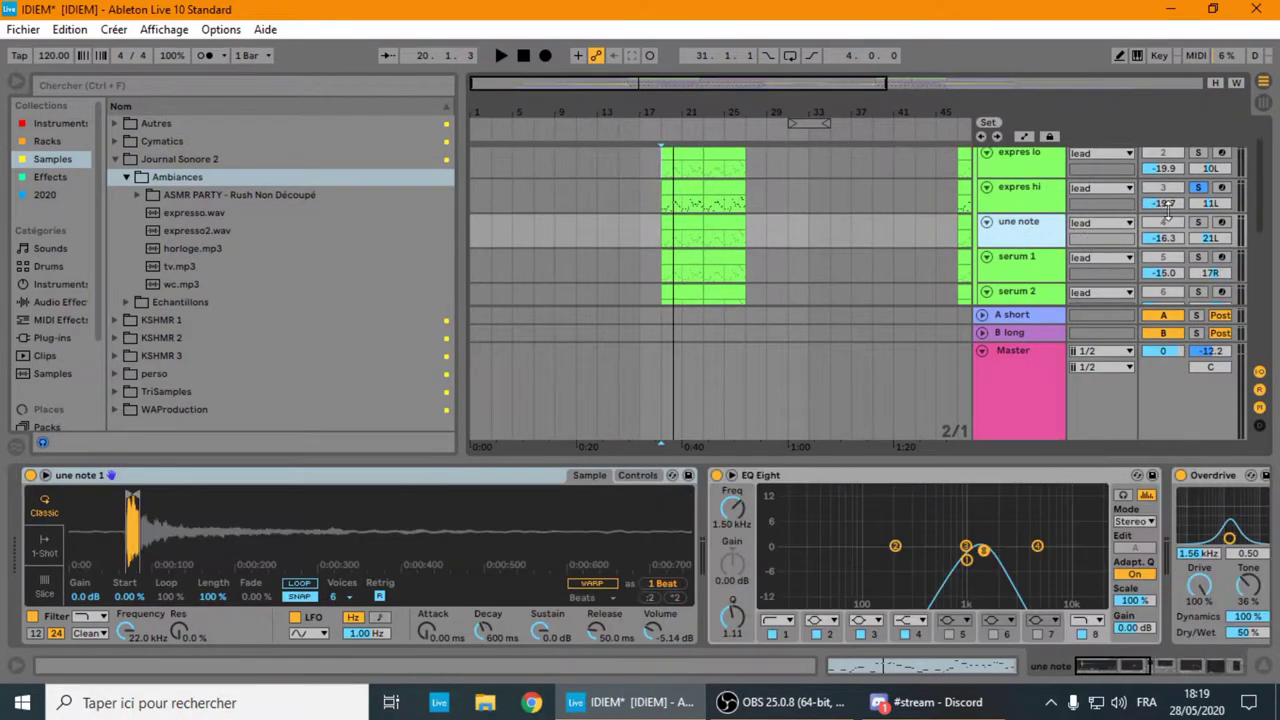
click(1198, 222)
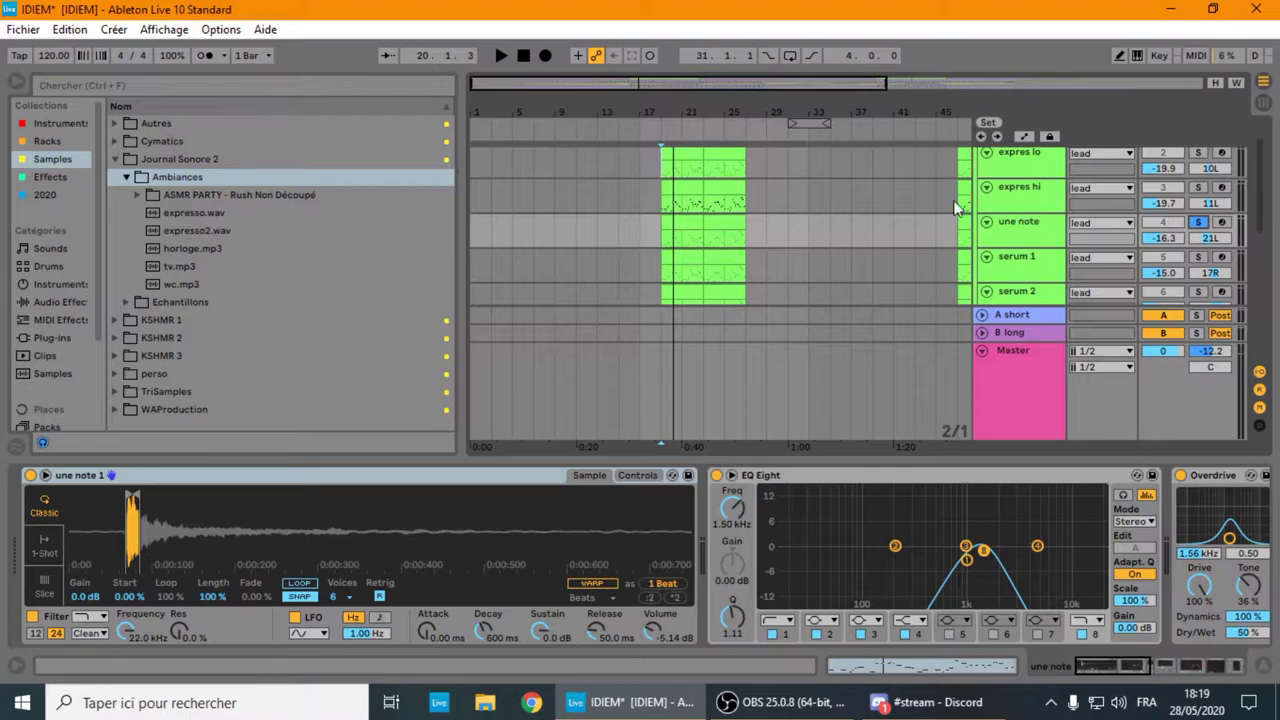
- Collapse the Ambiances folder, browse the Echantillons folder to une note 1.wav and preview that sample
click(135, 180)
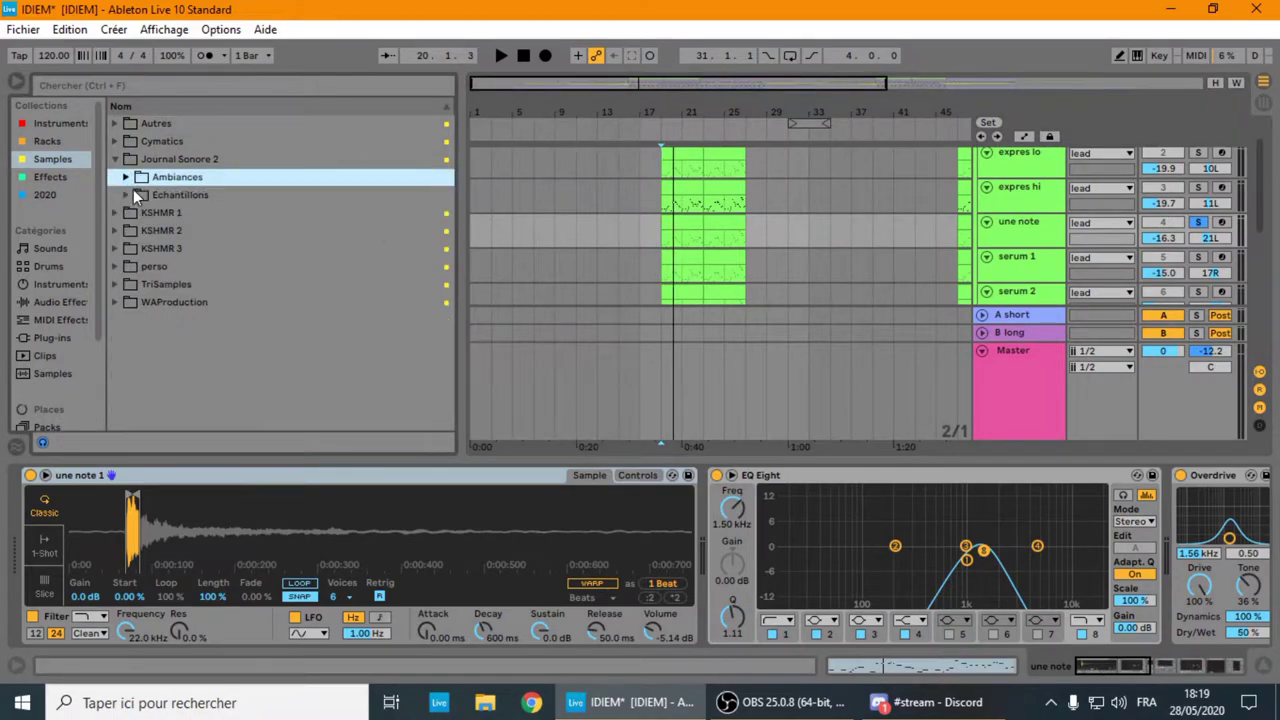
click(132, 195)
click(137, 213)
scroll(168, 234, down, 10)
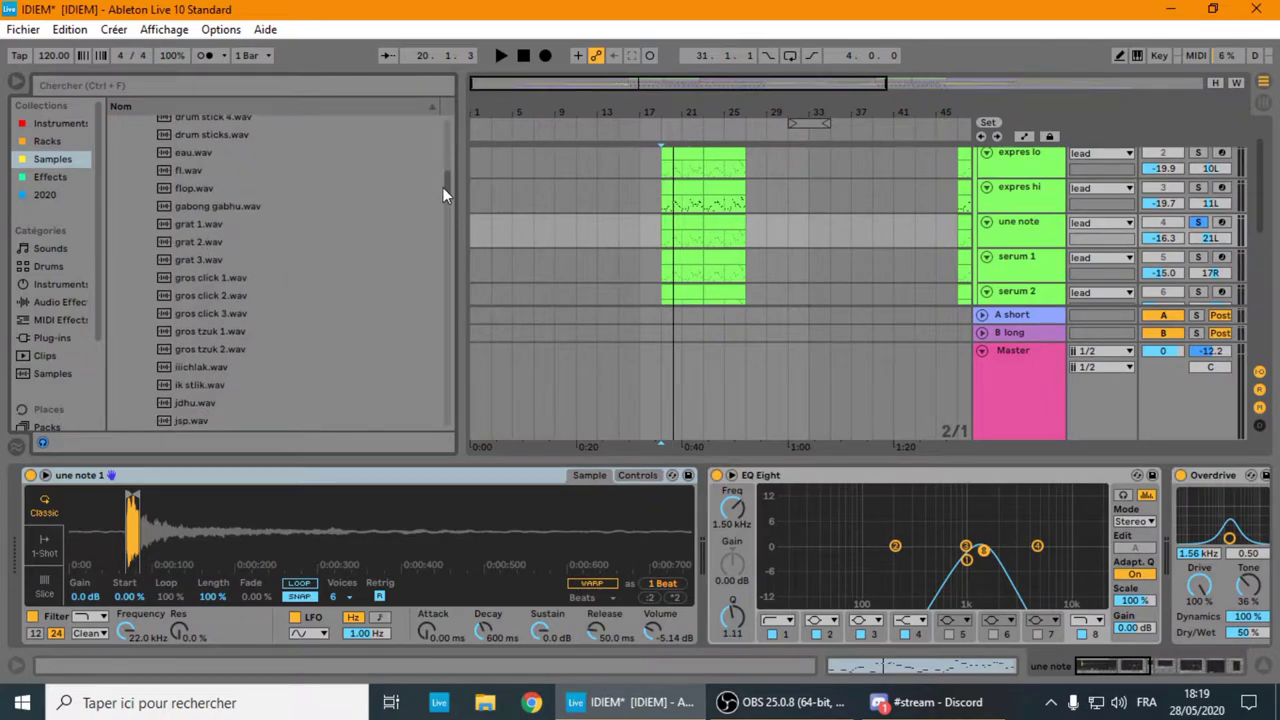
drag(442, 187, 422, 349)
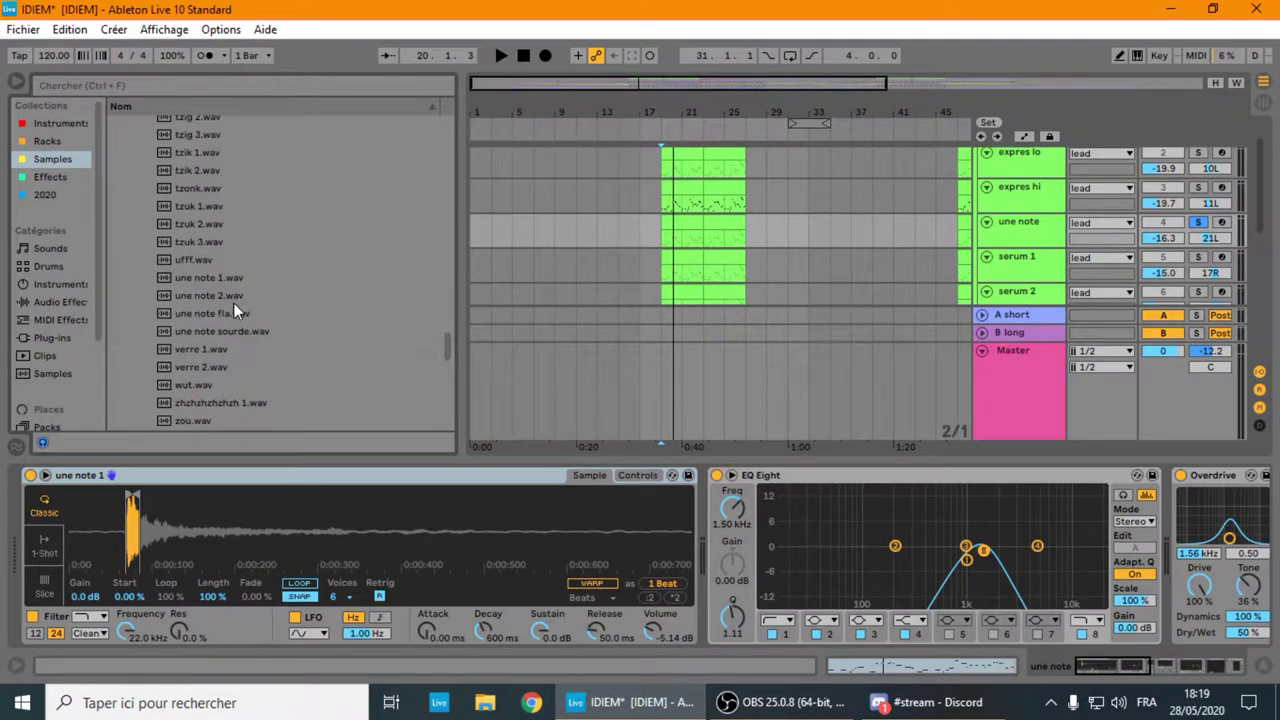
click(216, 278)
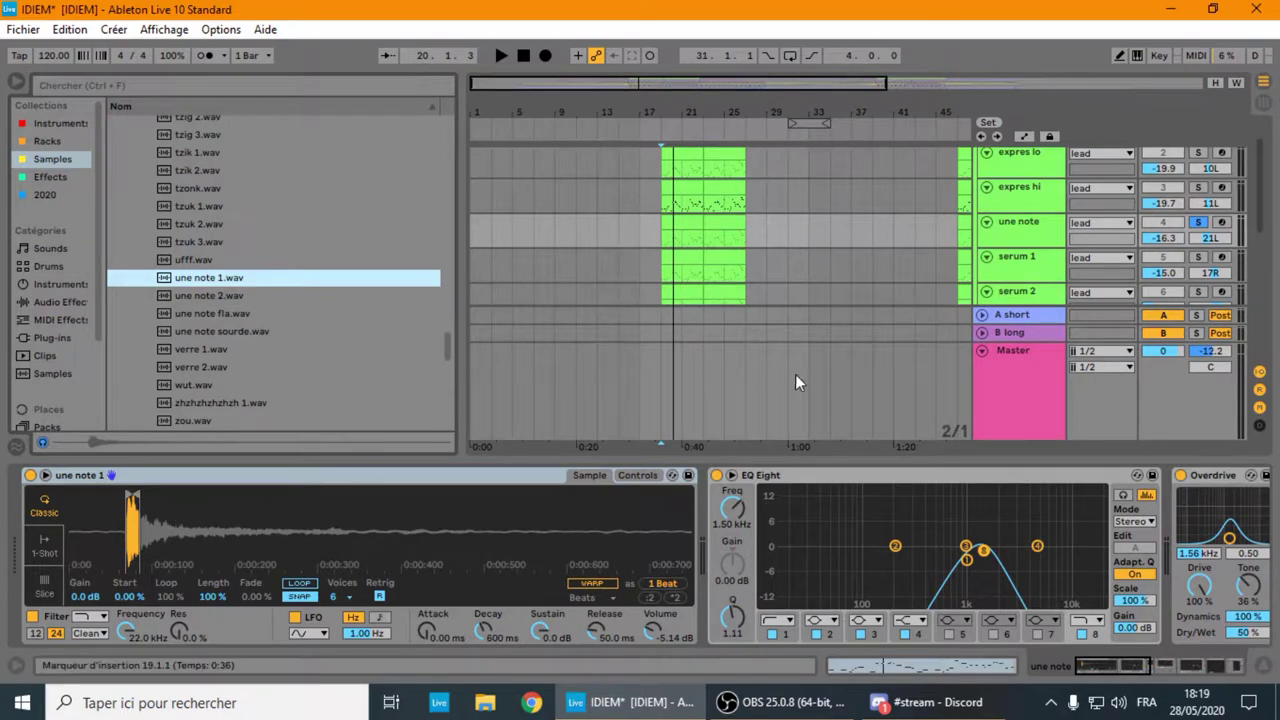
- Play the soloed une note track and inspect its device chain through Overdrive, Saturator and the second EQ Eight
click(1030, 224)
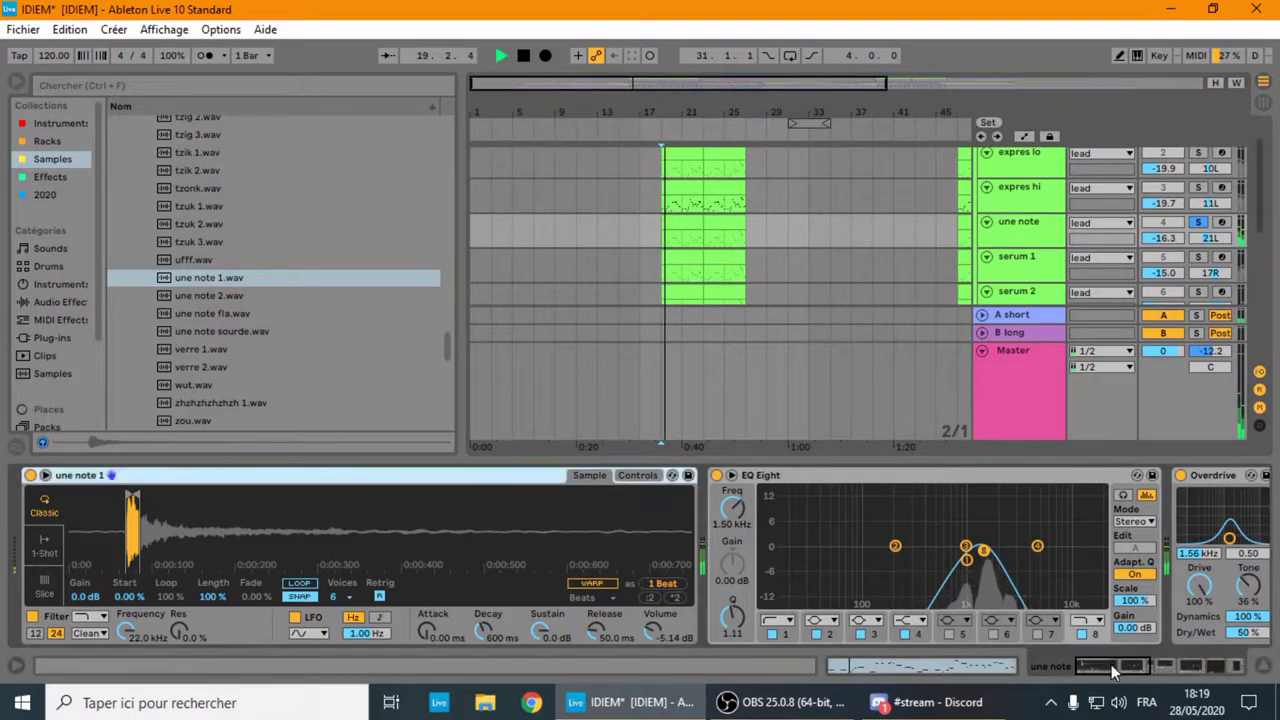
drag(1111, 664, 1165, 645)
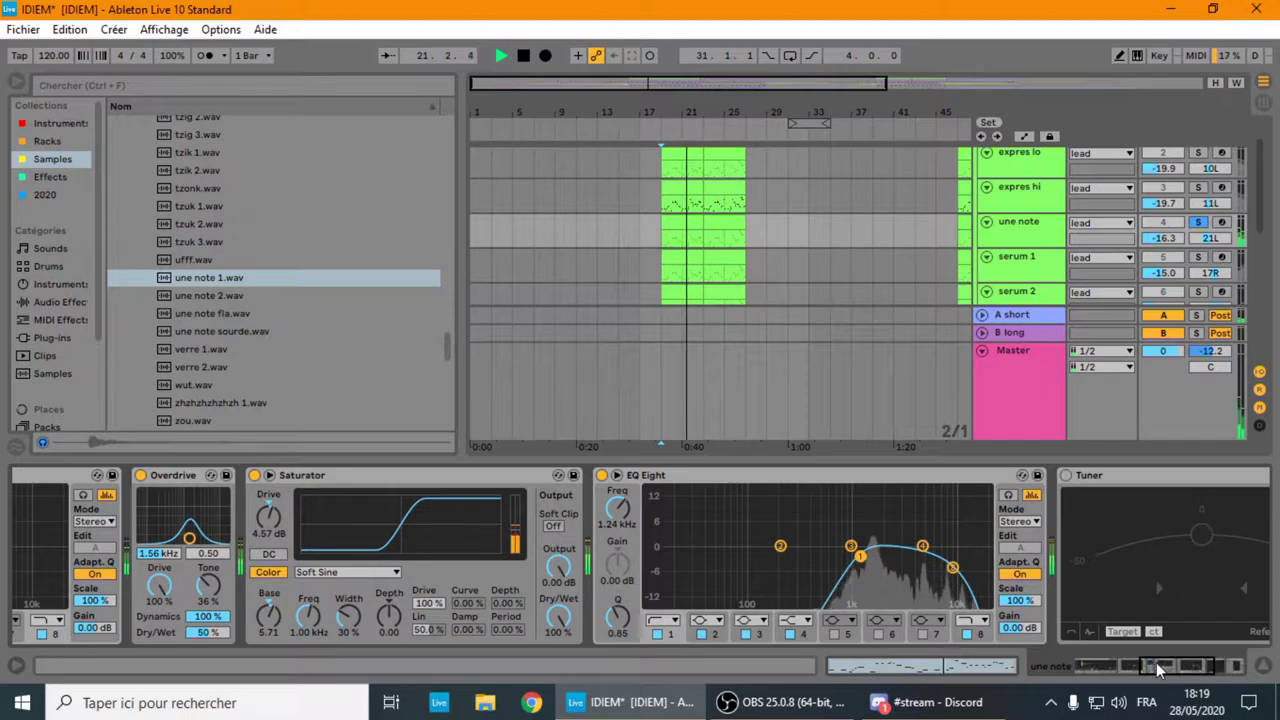
drag(1156, 662, 1062, 664)
- Stop playback, solo the serum 1 track and play it from the start of its clip
scroll(919, 236, down, 2)
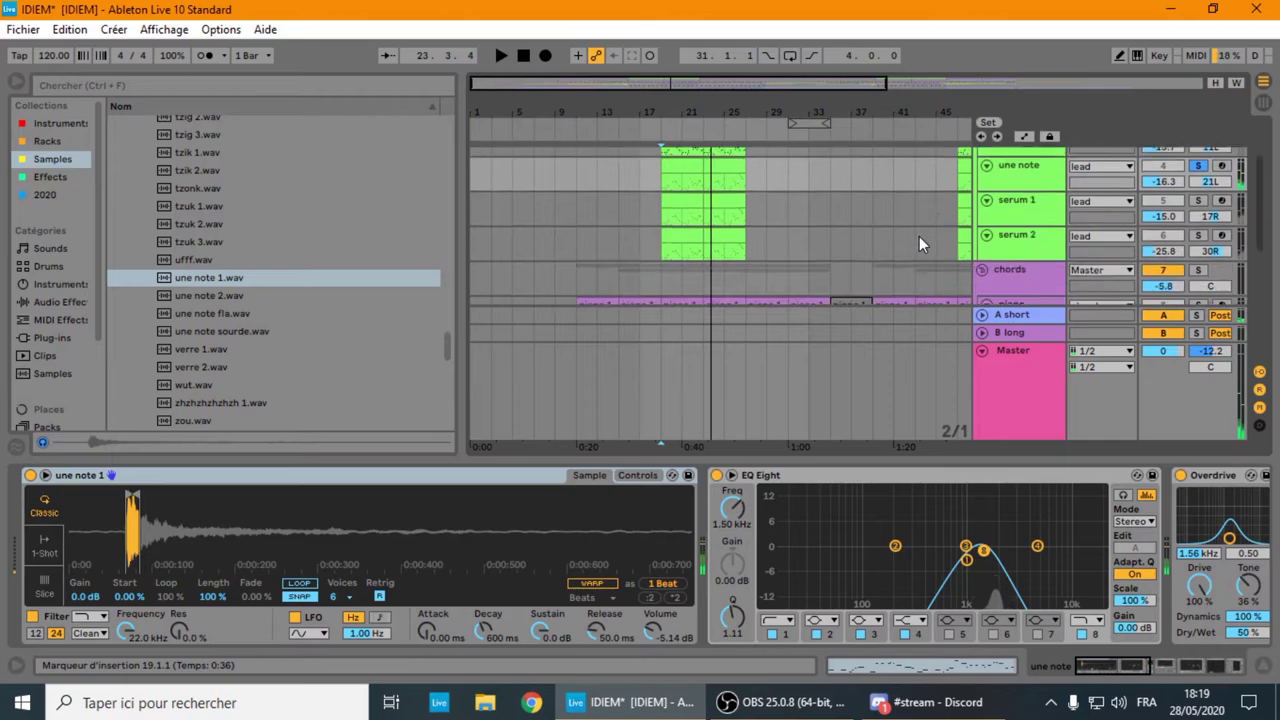
click(1198, 200)
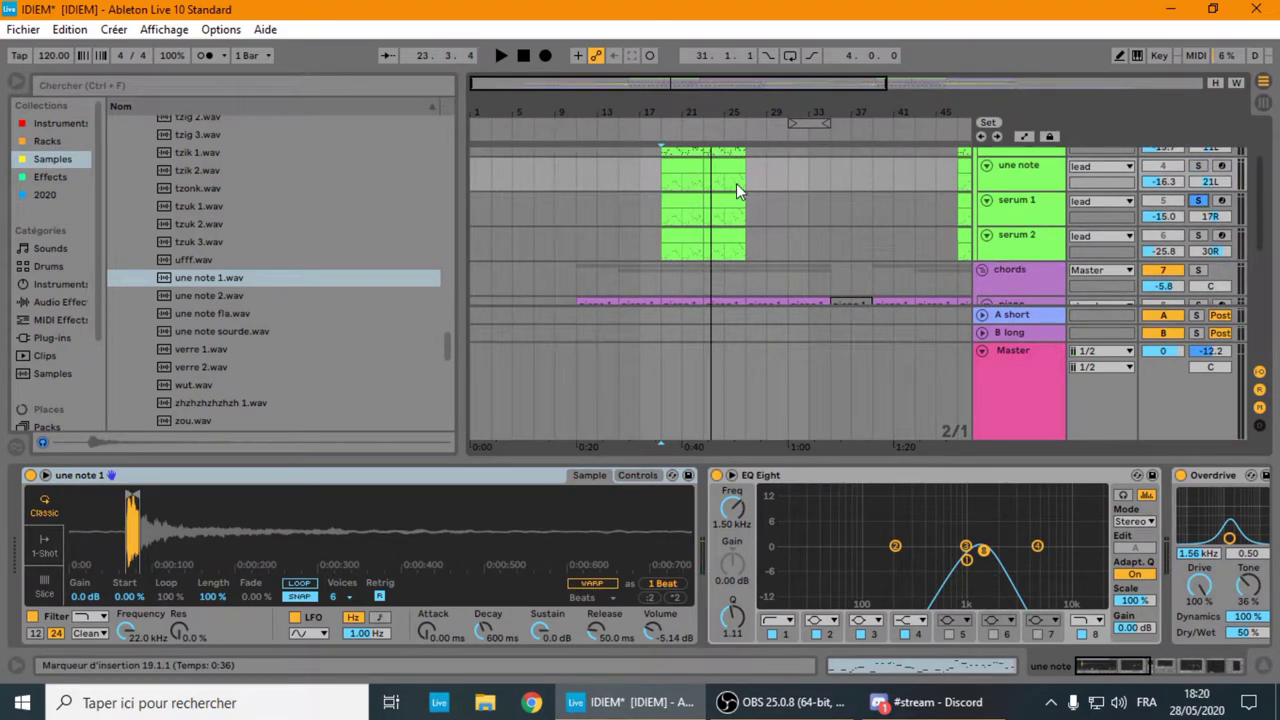
key(space)
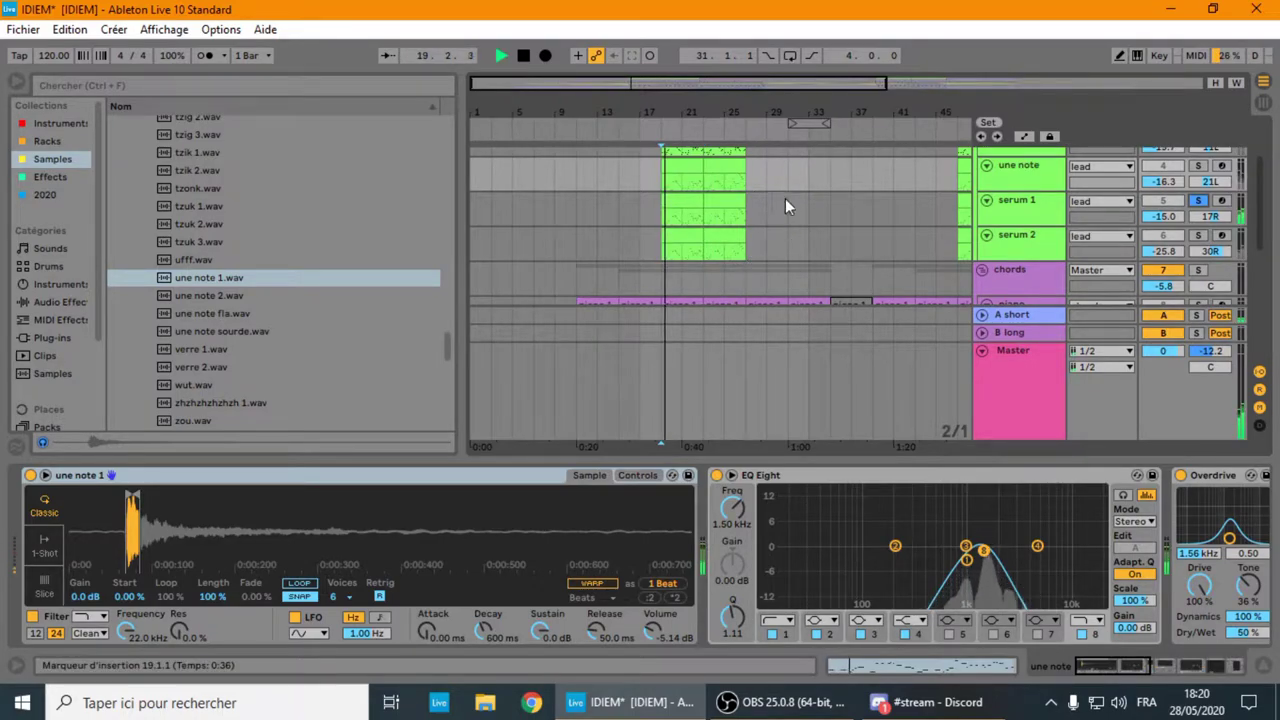
scroll(920, 200, down, 2)
scroll(930, 204, up, 2)
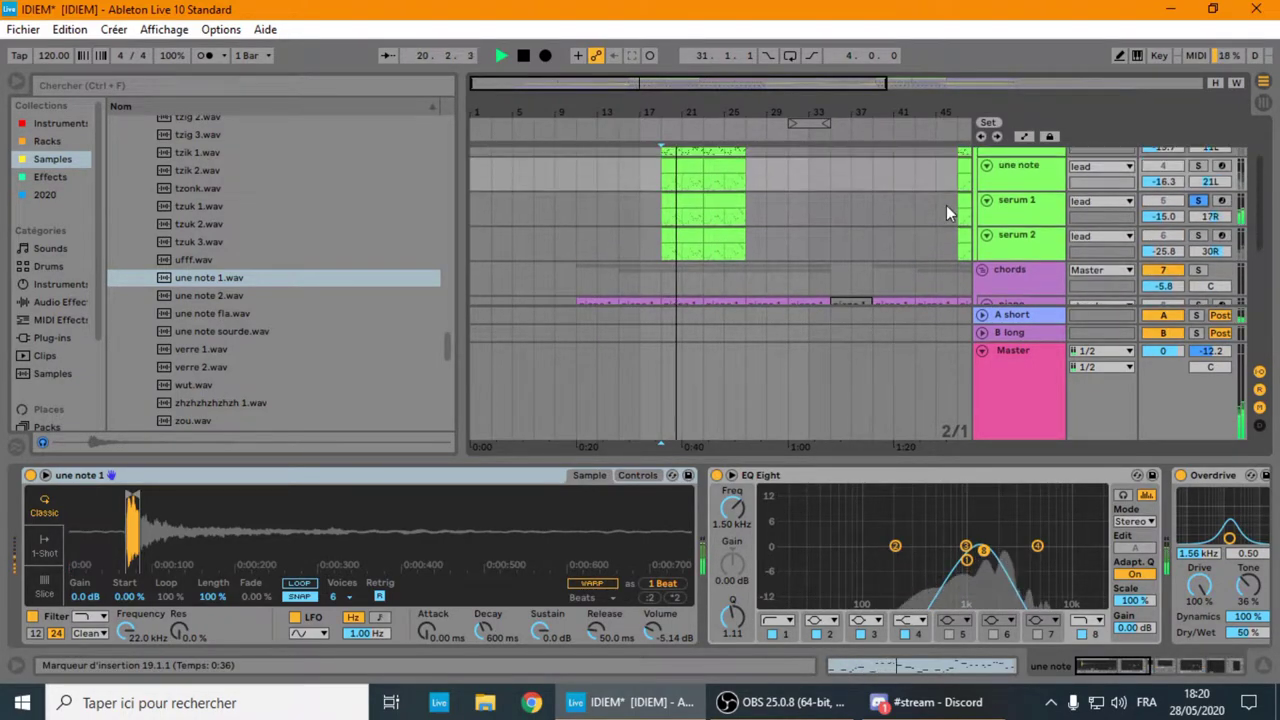
- Solo and play the serum 2 track while showing its Pitch and Serum devices
click(1198, 235)
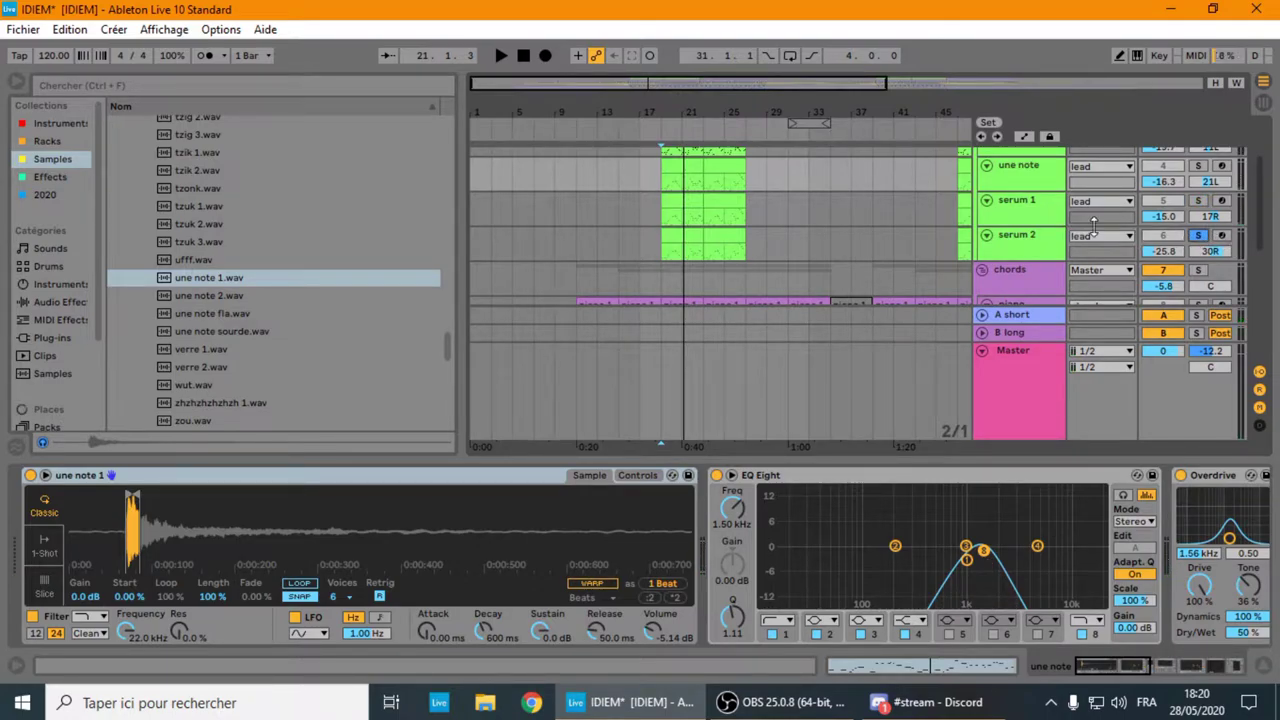
key(space)
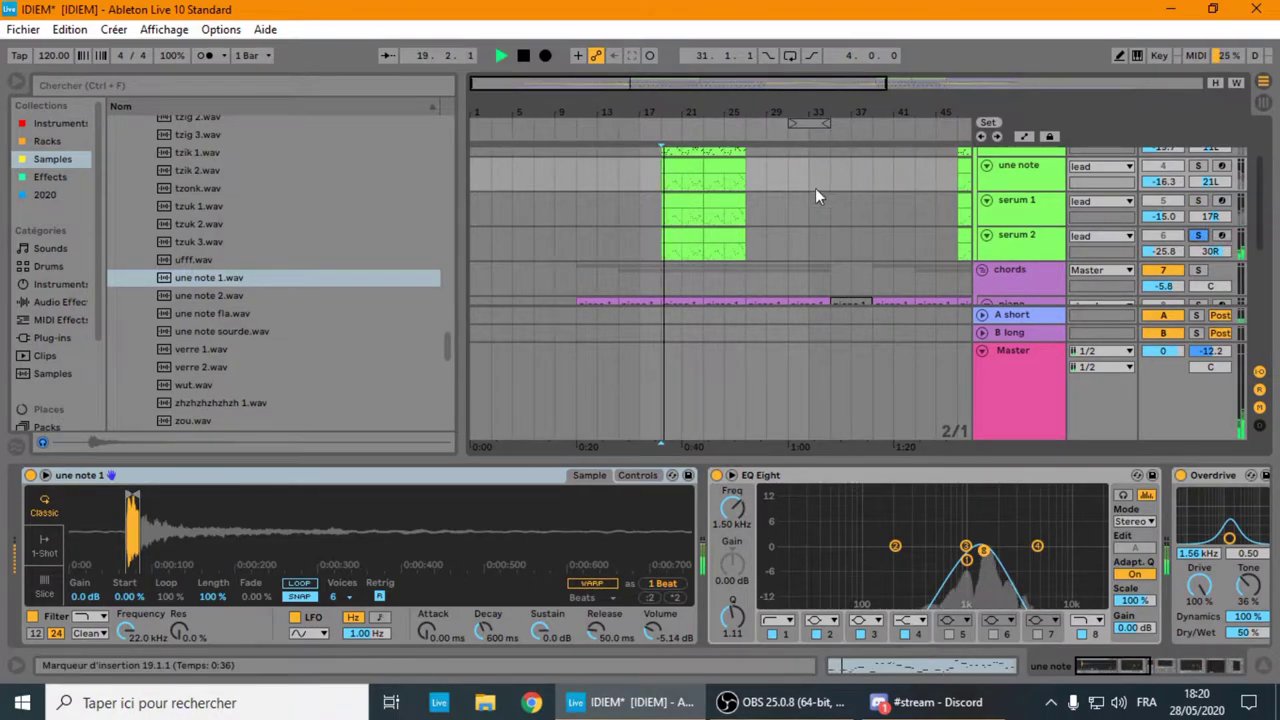
click(1015, 253)
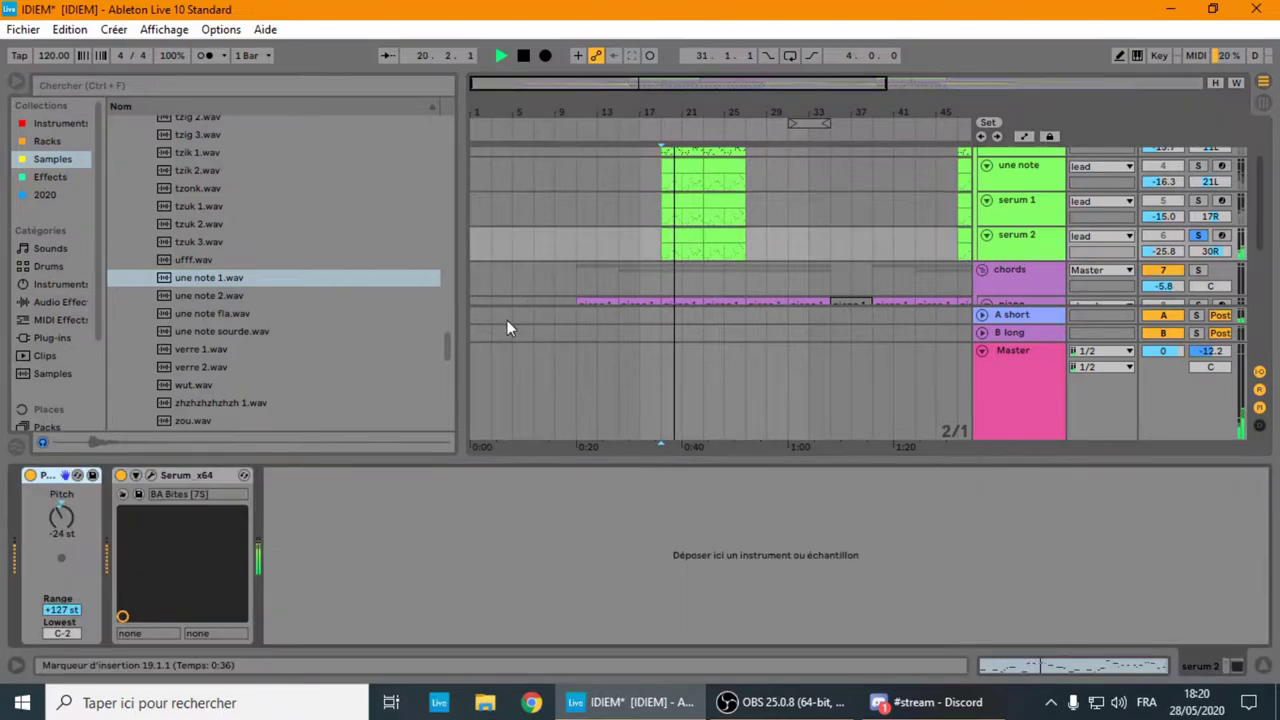
key(space)
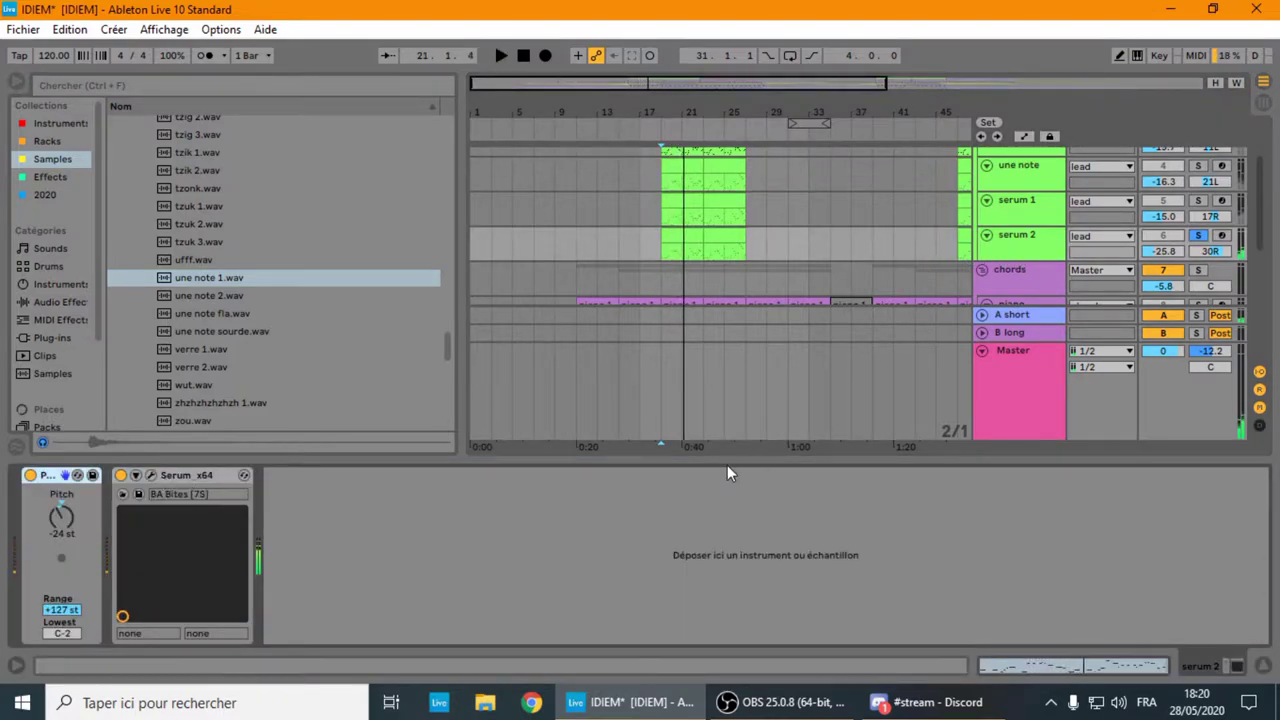
- Hide the device view, solo the whole lead group and play all its layers together
double_click(727, 458)
scroll(802, 232, up, 1)
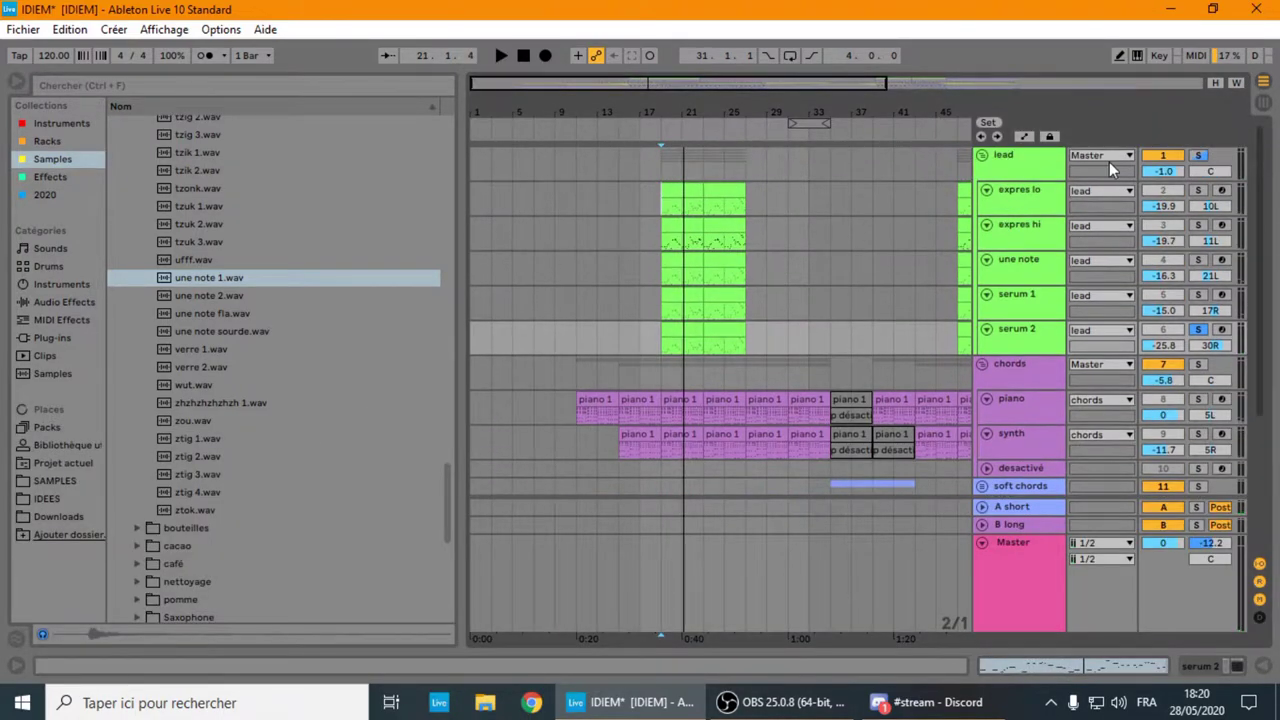
click(1197, 157)
key(space)
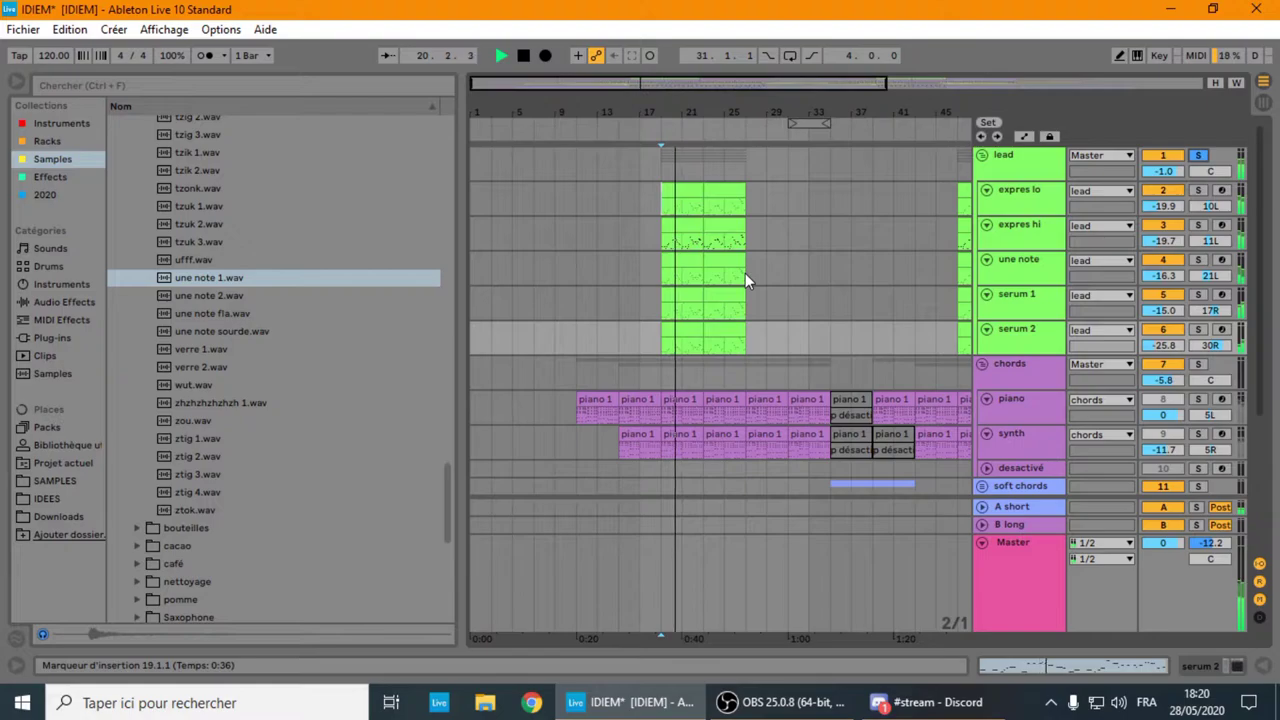
key(space)
- Solo the piano track within the chords group and play it briefly
scroll(732, 282, down, 3)
scroll(764, 260, down, 1)
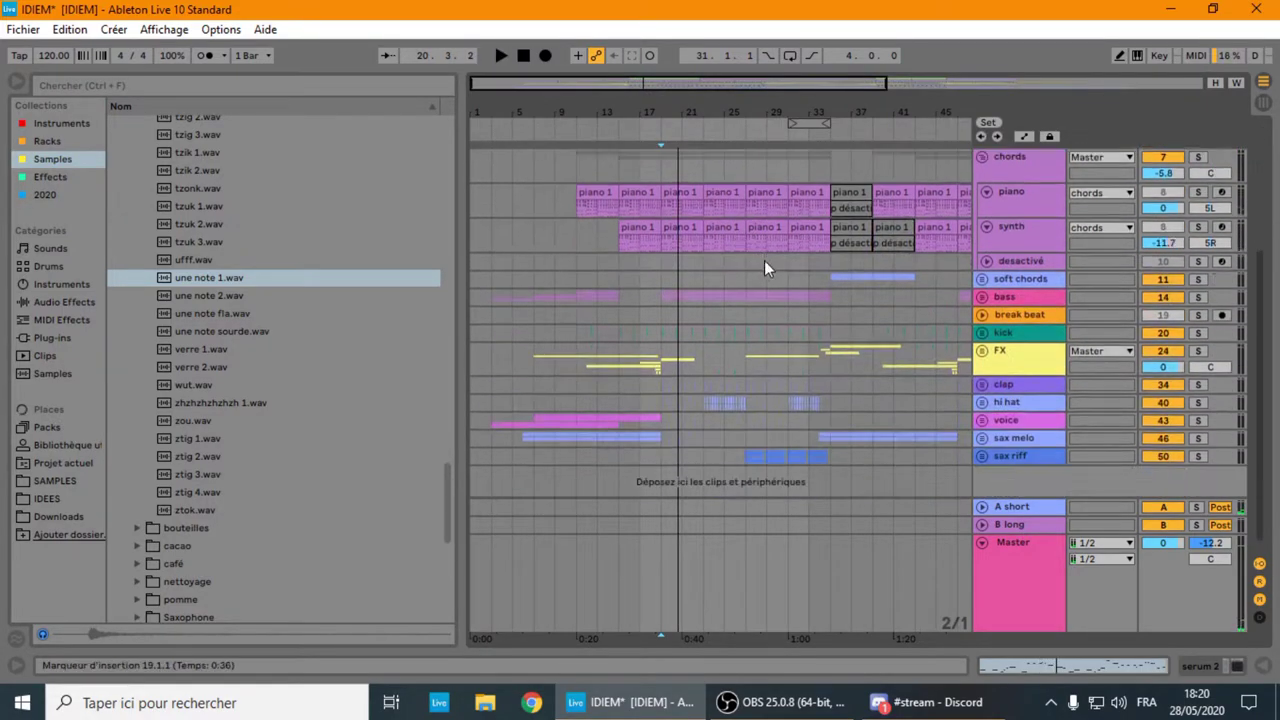
scroll(764, 260, up, 2)
scroll(775, 276, down, 2)
scroll(760, 280, up, 3)
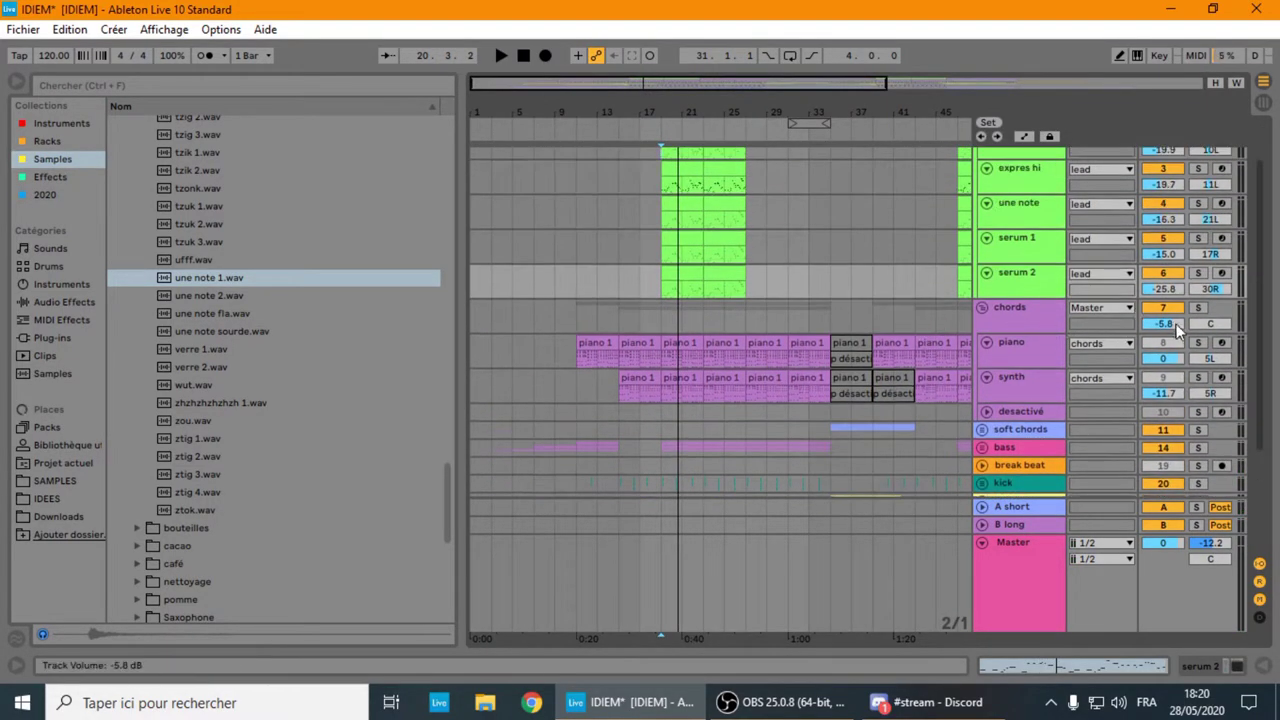
key(space)
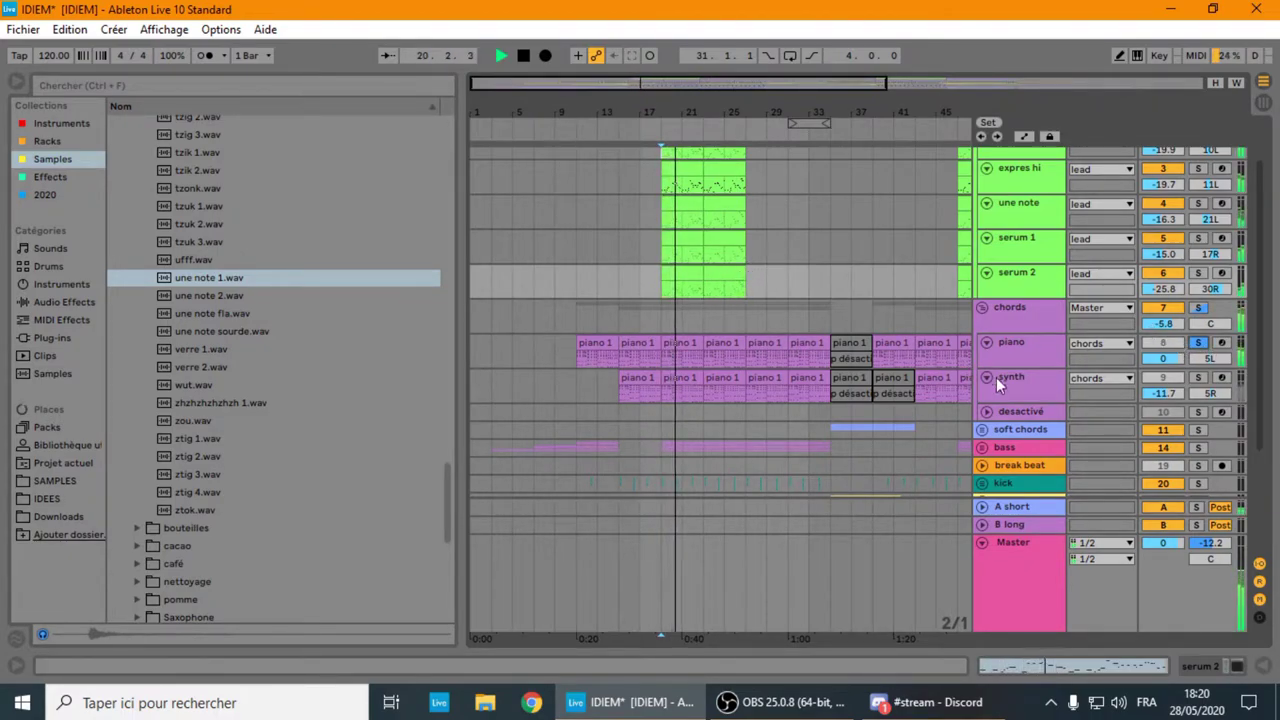
scroll(830, 248, down, 2)
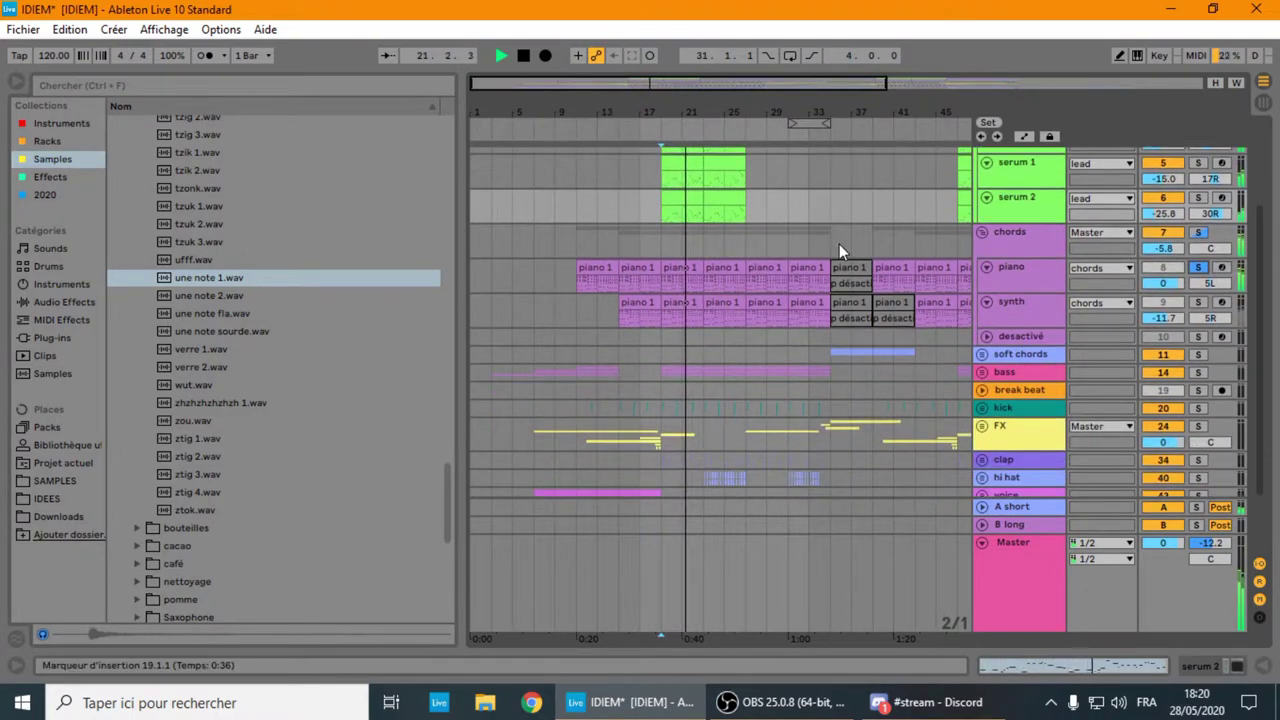
key(space)
- Clear the solo on the chords group and its piano track
scroll(839, 244, down, 2)
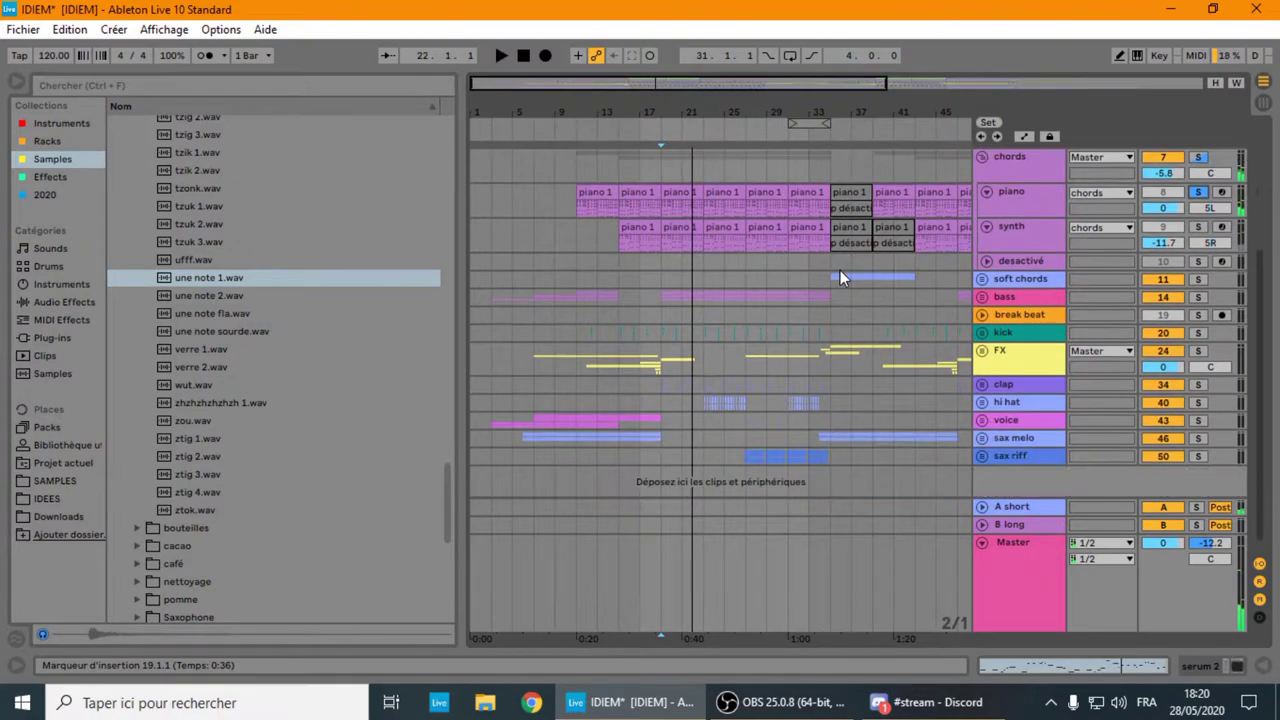
scroll(861, 230, down, 1)
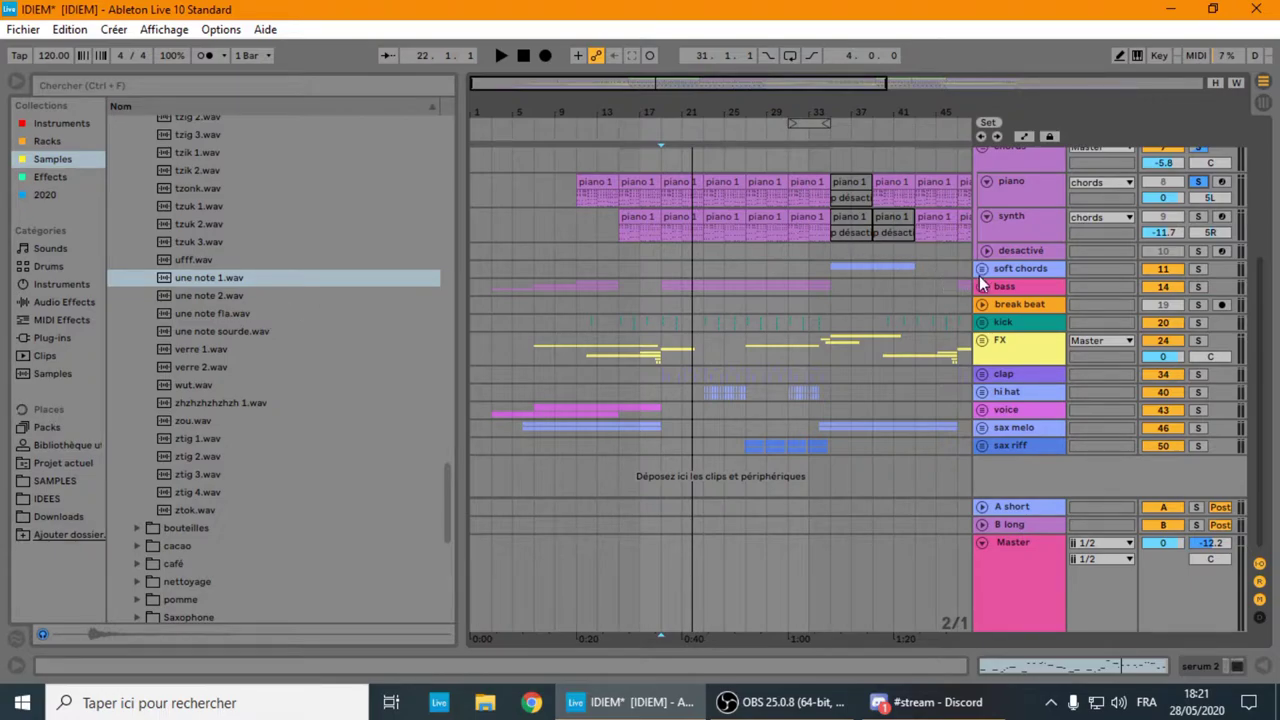
scroll(1037, 245, up, 2)
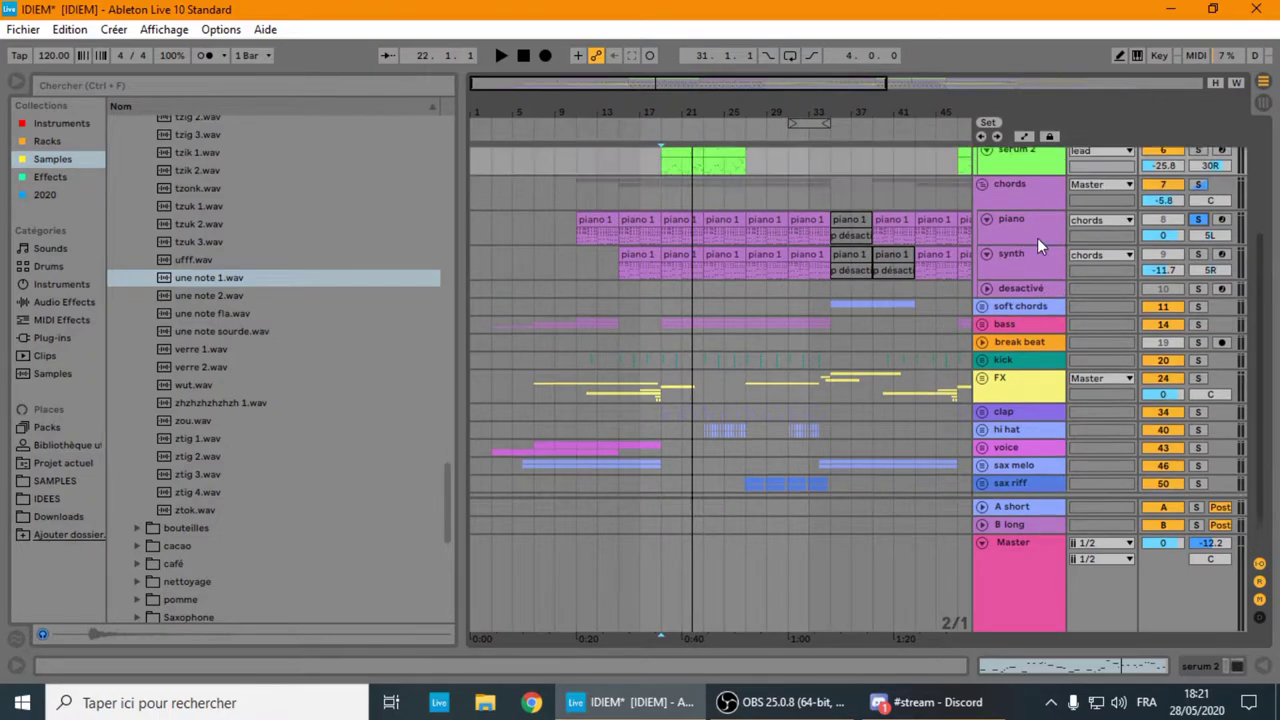
click(1198, 204)
click(1198, 204)
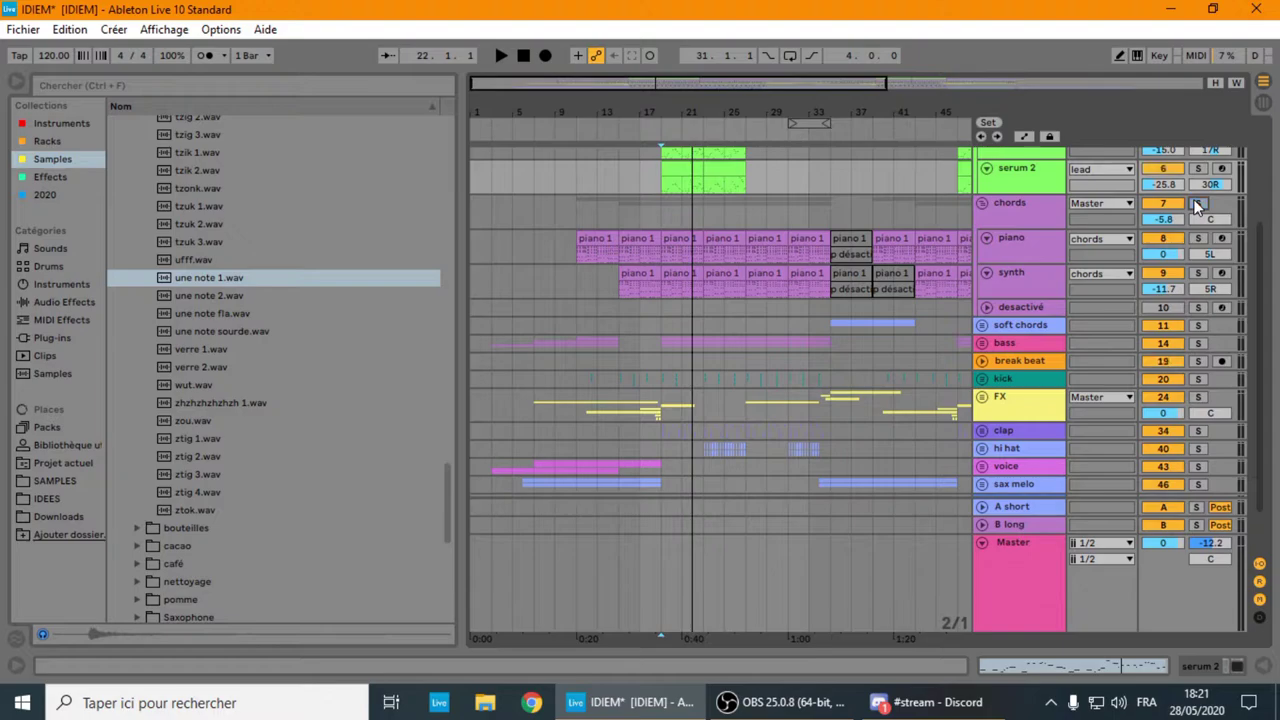
- Select the soft chords group and unfold the kick group to show its individual tracks
click(1025, 308)
click(1016, 326)
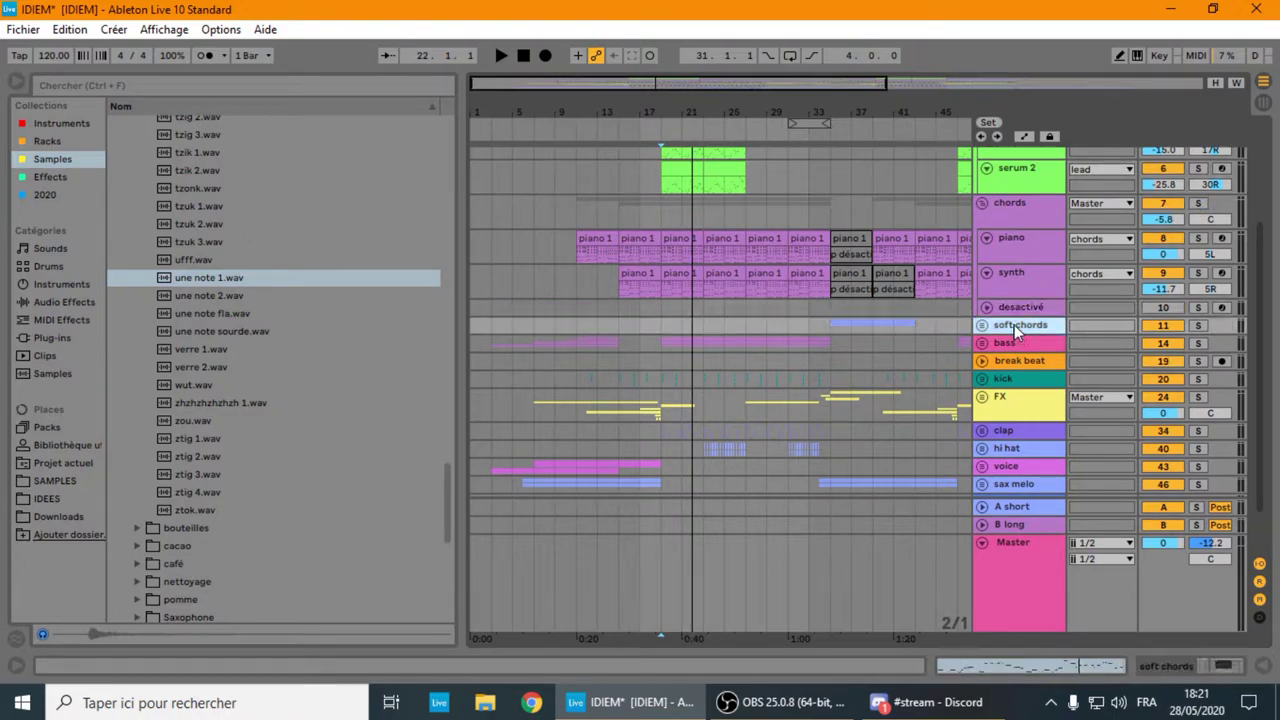
scroll(1008, 273, down, 1)
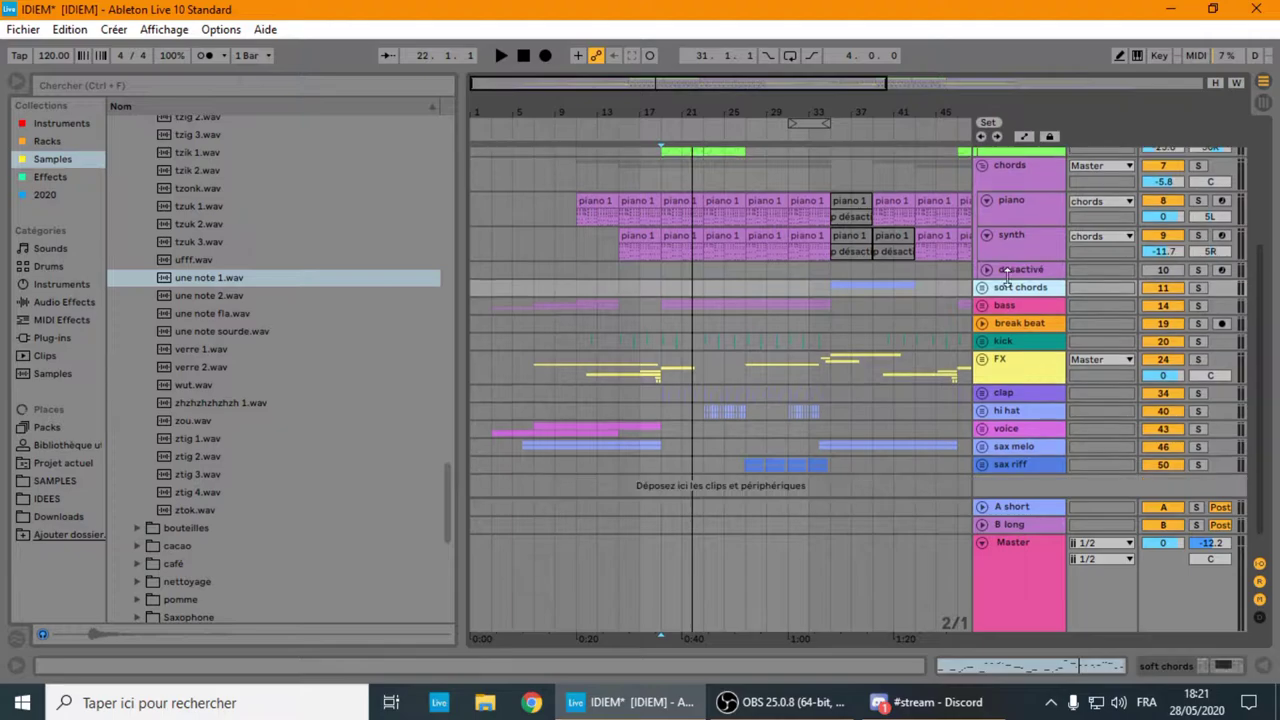
click(981, 343)
scroll(939, 292, down, 2)
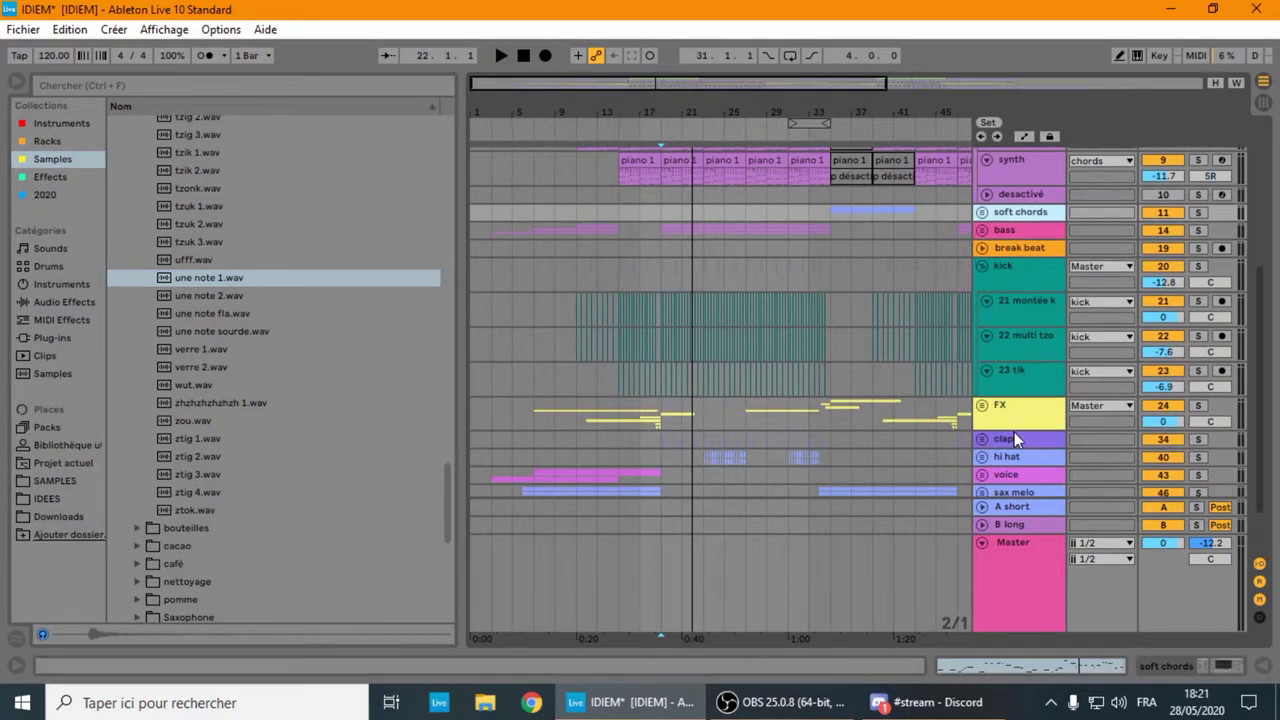
- Move the clap group directly above the FX group and unfold it to show its individual tracks
drag(1017, 438, 1013, 410)
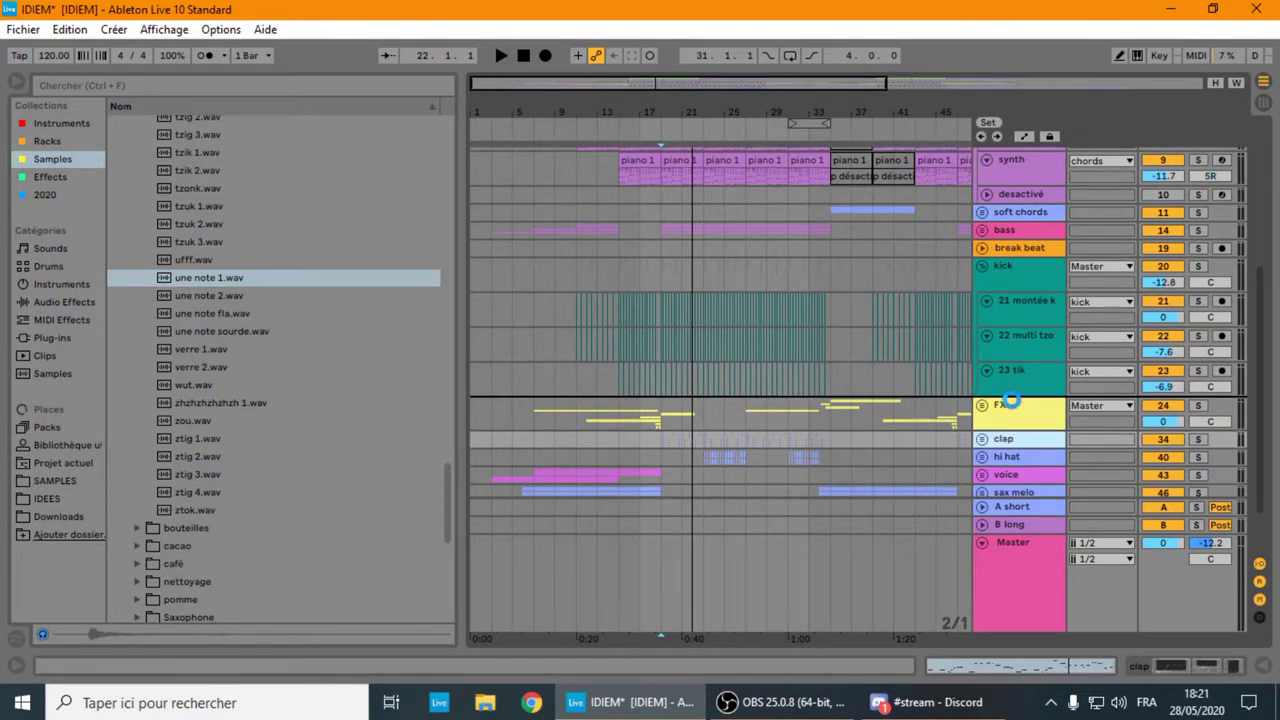
scroll(873, 286, up, 7)
scroll(962, 305, down, 1)
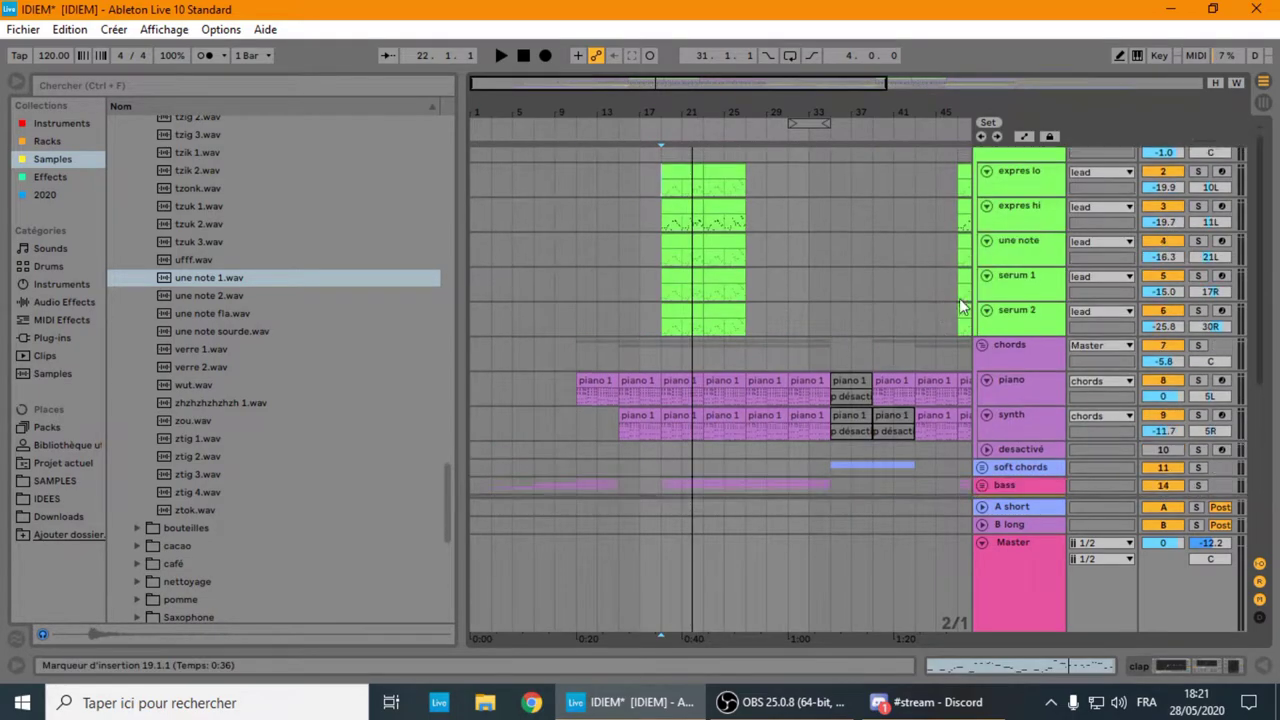
scroll(962, 305, down, 5)
scroll(1009, 267, down, 3)
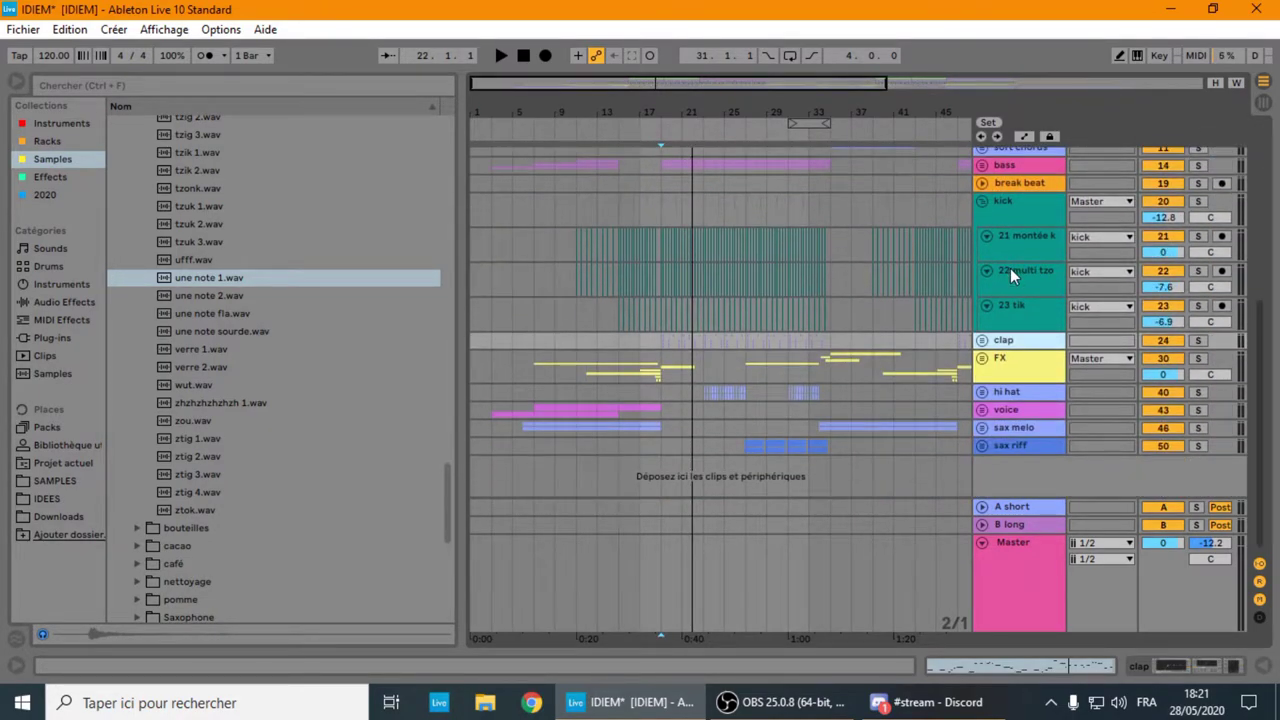
scroll(1010, 268, up, 1)
click(982, 396)
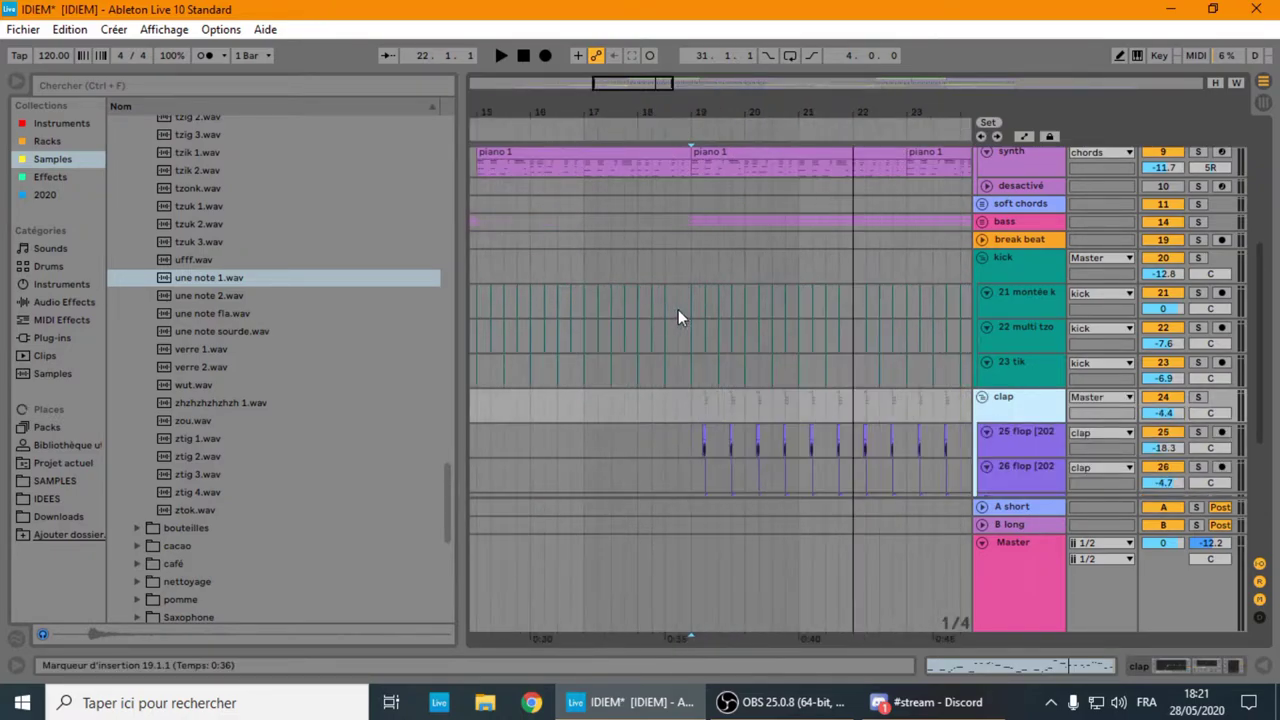
- Solo the montée knock track in the kick group, inspect its Saturator and Drum Buss, and hide the device view
scroll(661, 309, up, 3)
click(1042, 327)
key(Down)
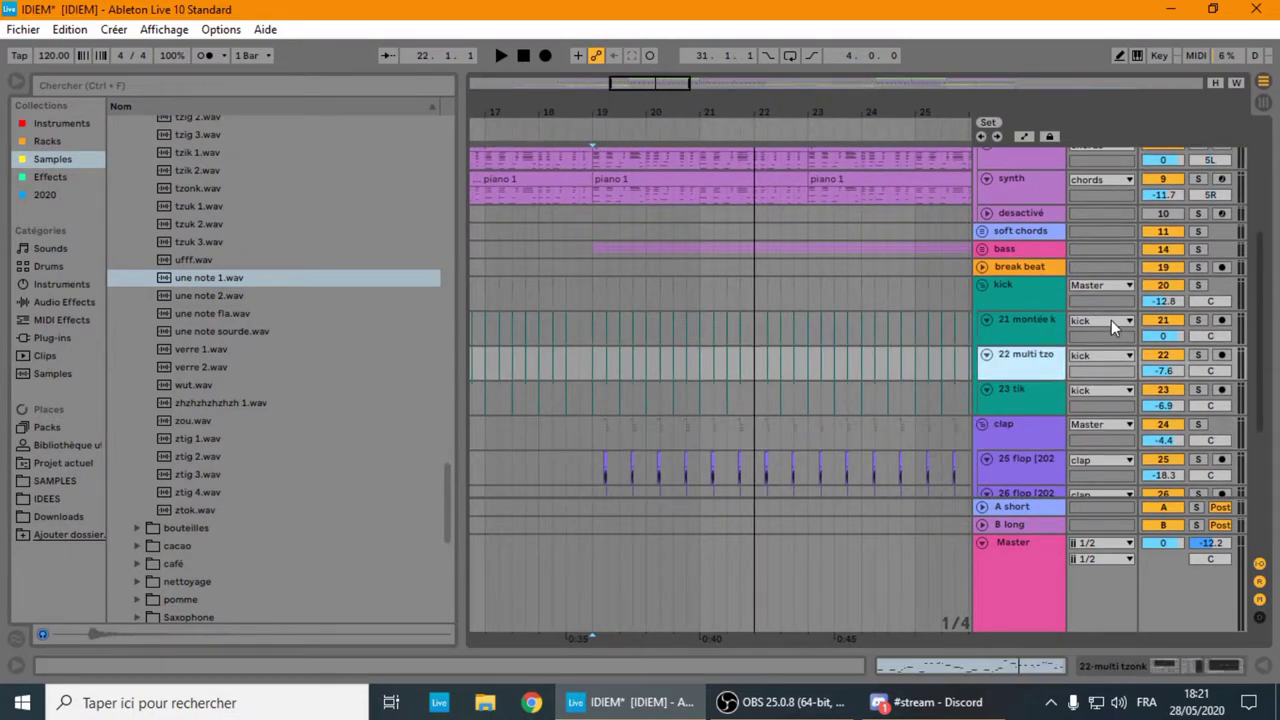
double_click(1054, 329)
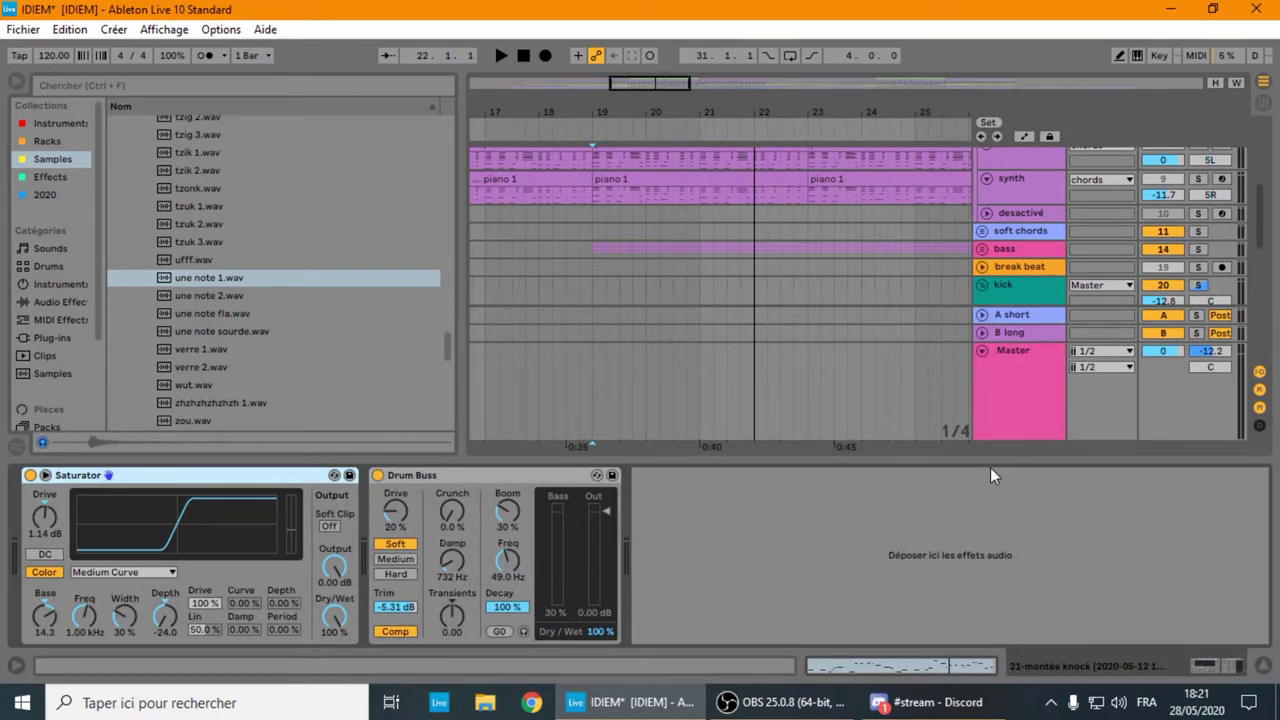
key(ctrl+alt+l)
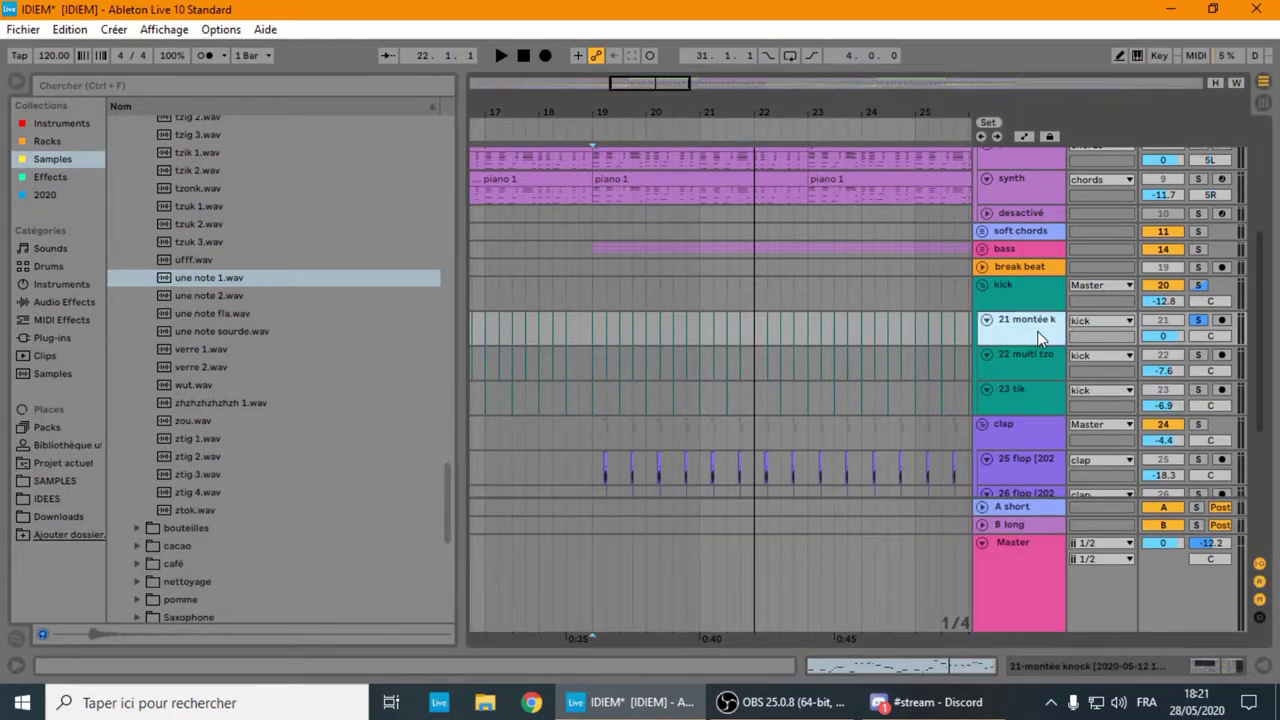
- Solo the multi tzonk kick track, delete the EQ Eight from its device chain and hide the device view
click(1025, 365)
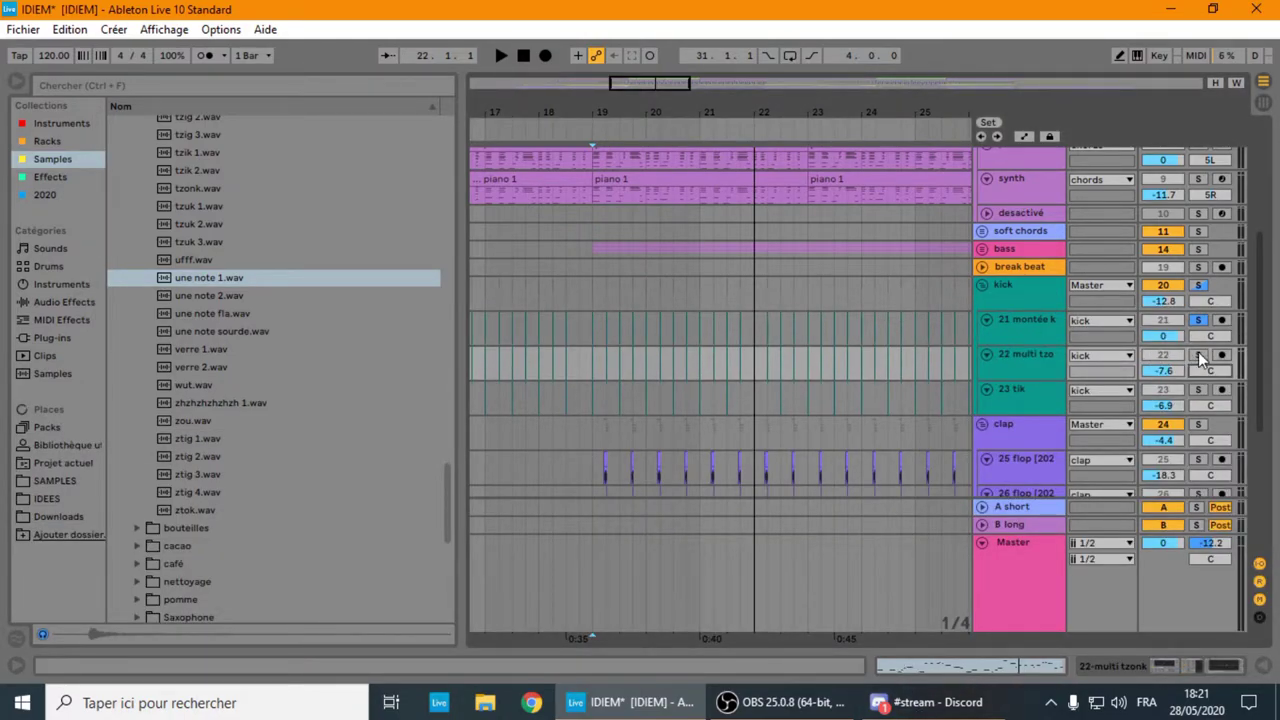
click(1200, 357)
double_click(1042, 357)
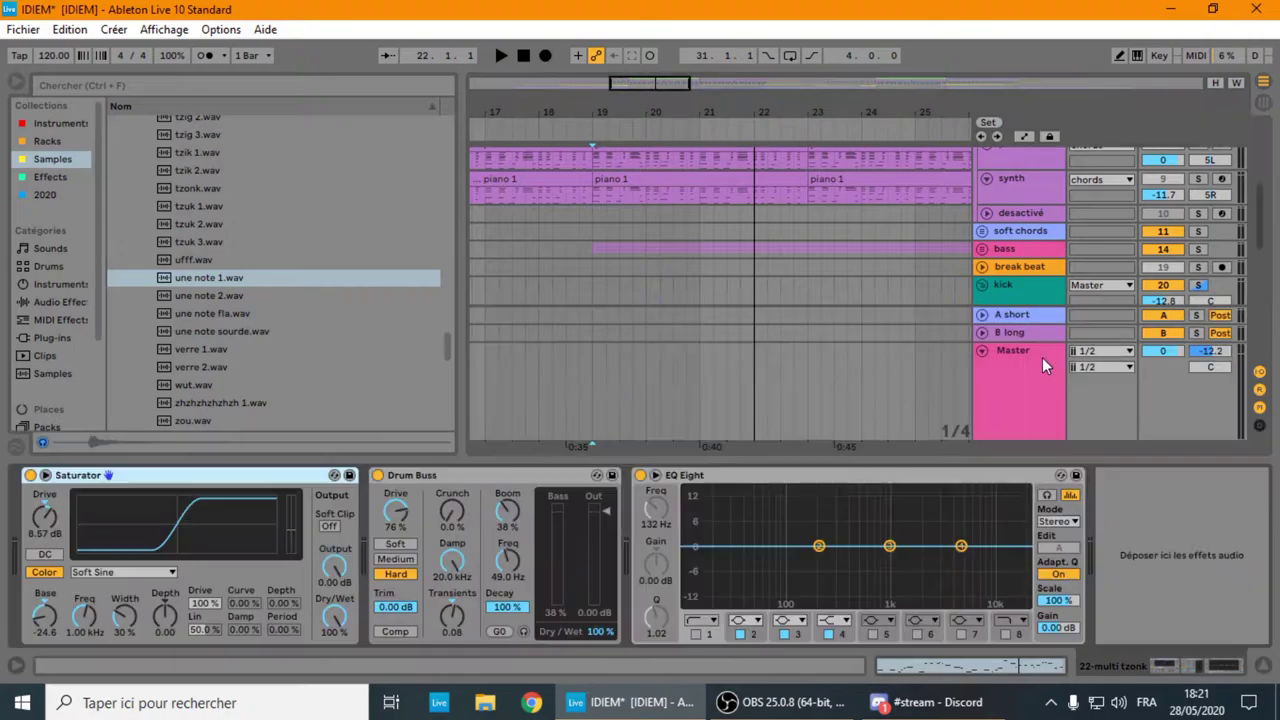
click(710, 477)
key(Delete)
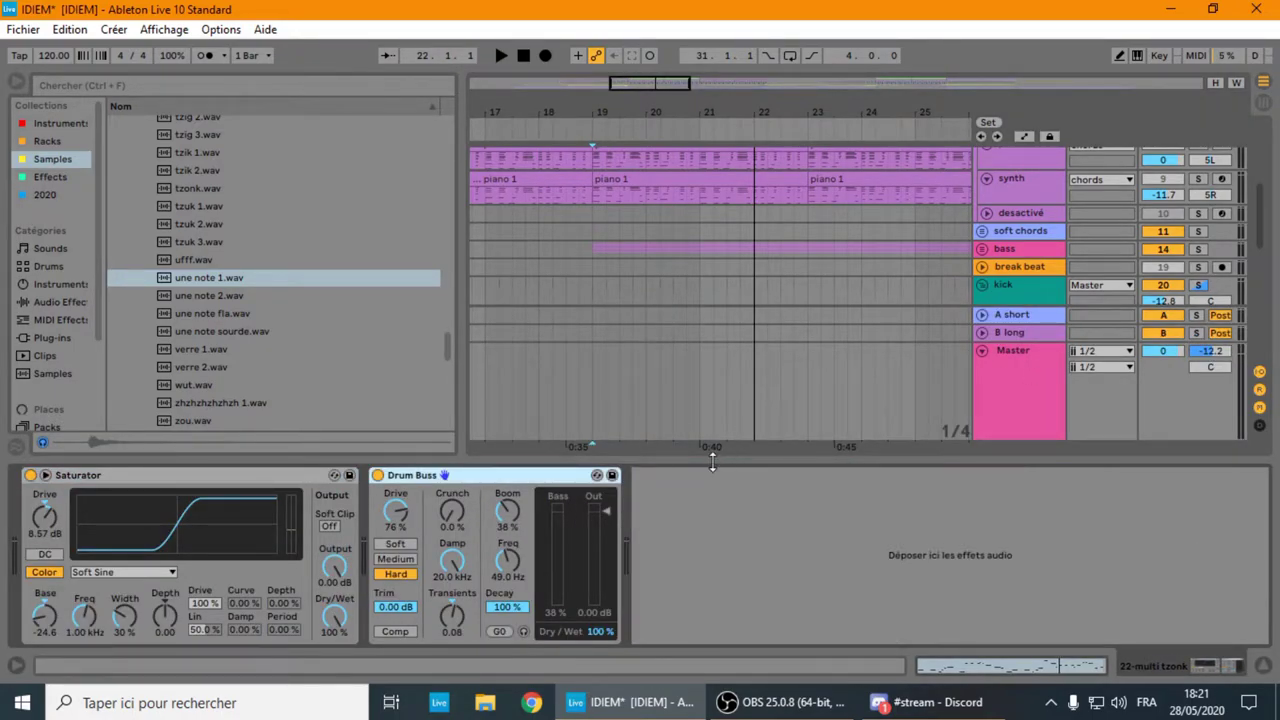
drag(712, 460, 694, 641)
- Play the soloed multi tzonk track from bar 19, switch the solo to the whole kick group and stop playback
scroll(984, 362, down, 3)
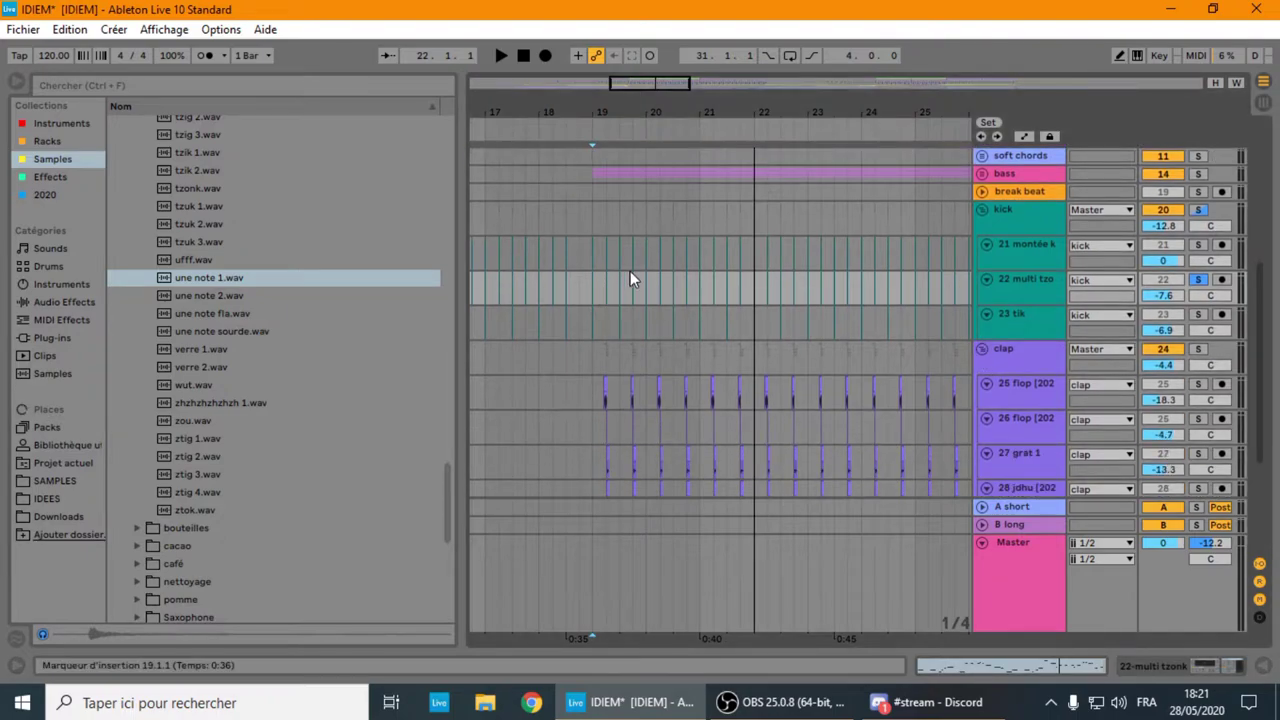
click(595, 254)
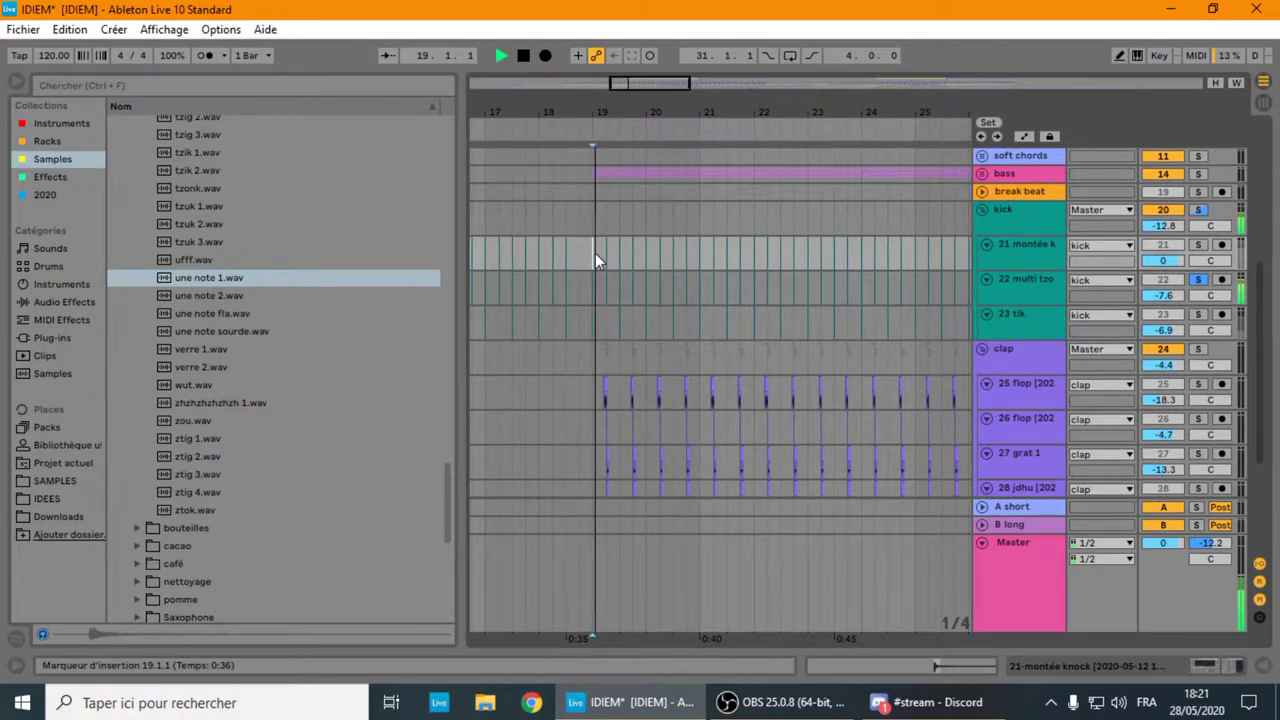
click(1205, 210)
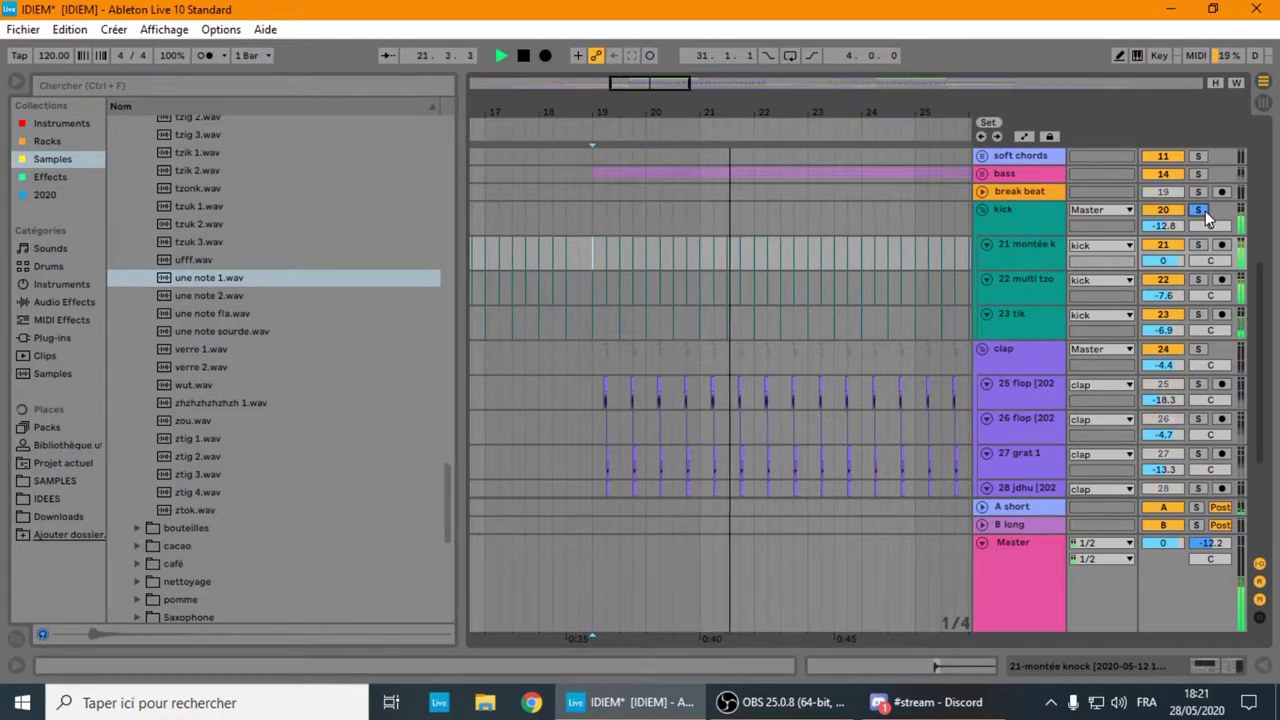
key(space)
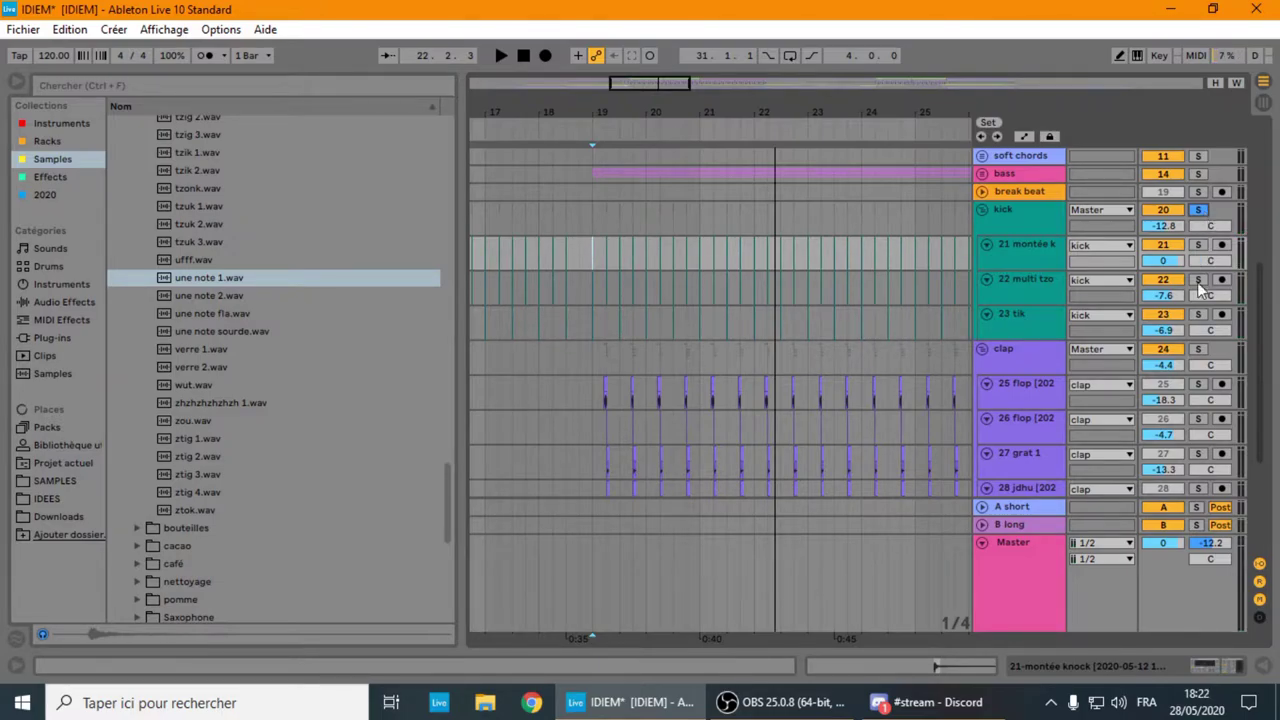
- Review the device chains of the montée knock and multi tzonk tracks and preview the library samples montée knock.wav and multi tzonk.wav
double_click(1019, 245)
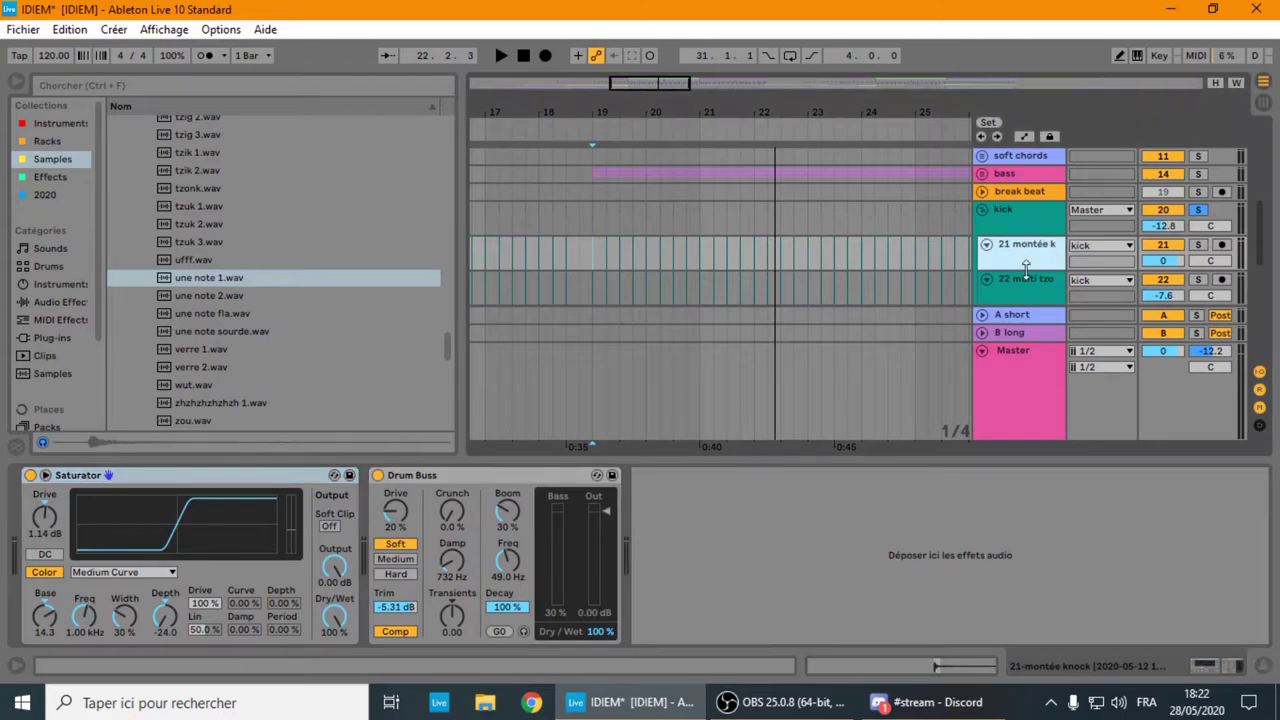
key(Down)
scroll(182, 180, up, 3)
scroll(185, 172, up, 10)
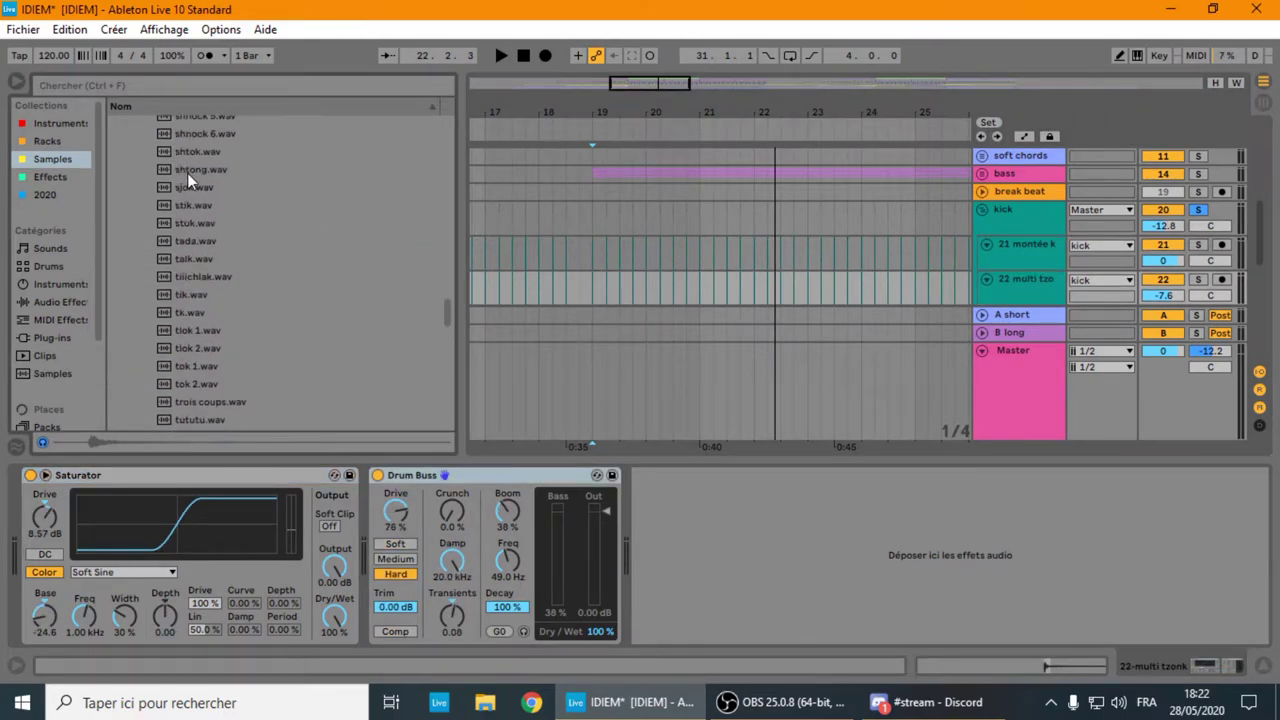
scroll(199, 179, up, 4)
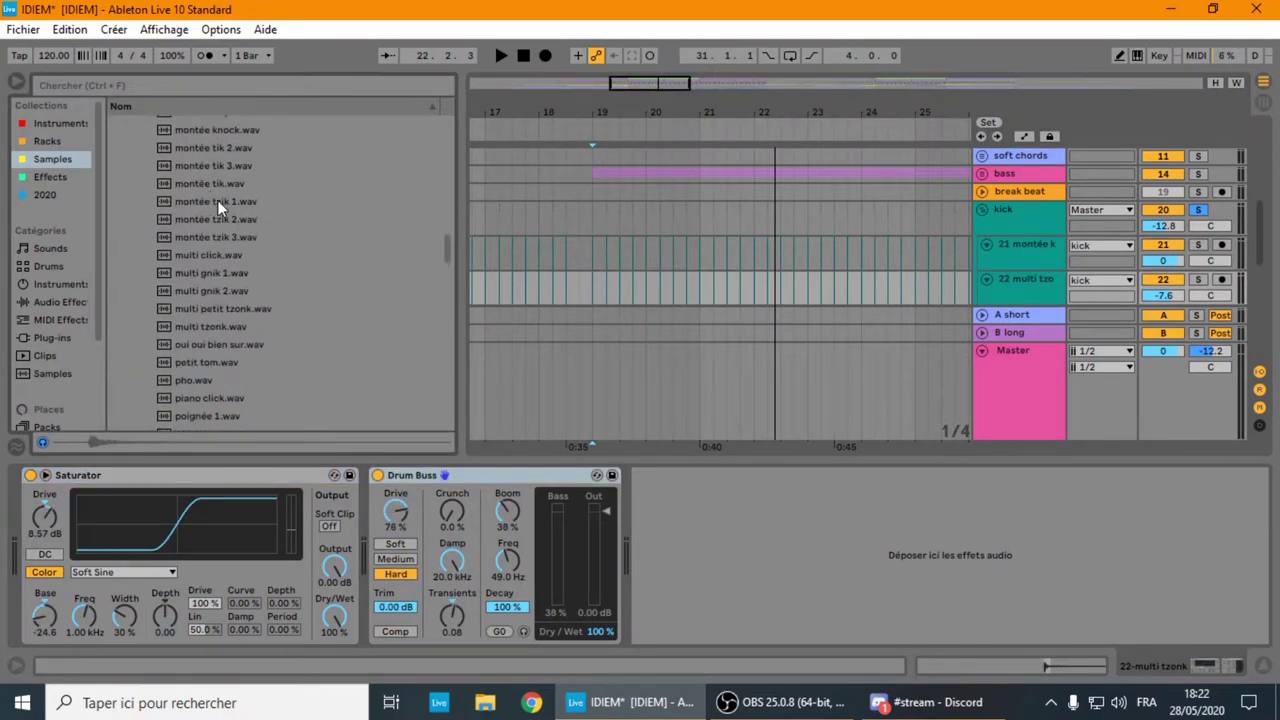
click(239, 188)
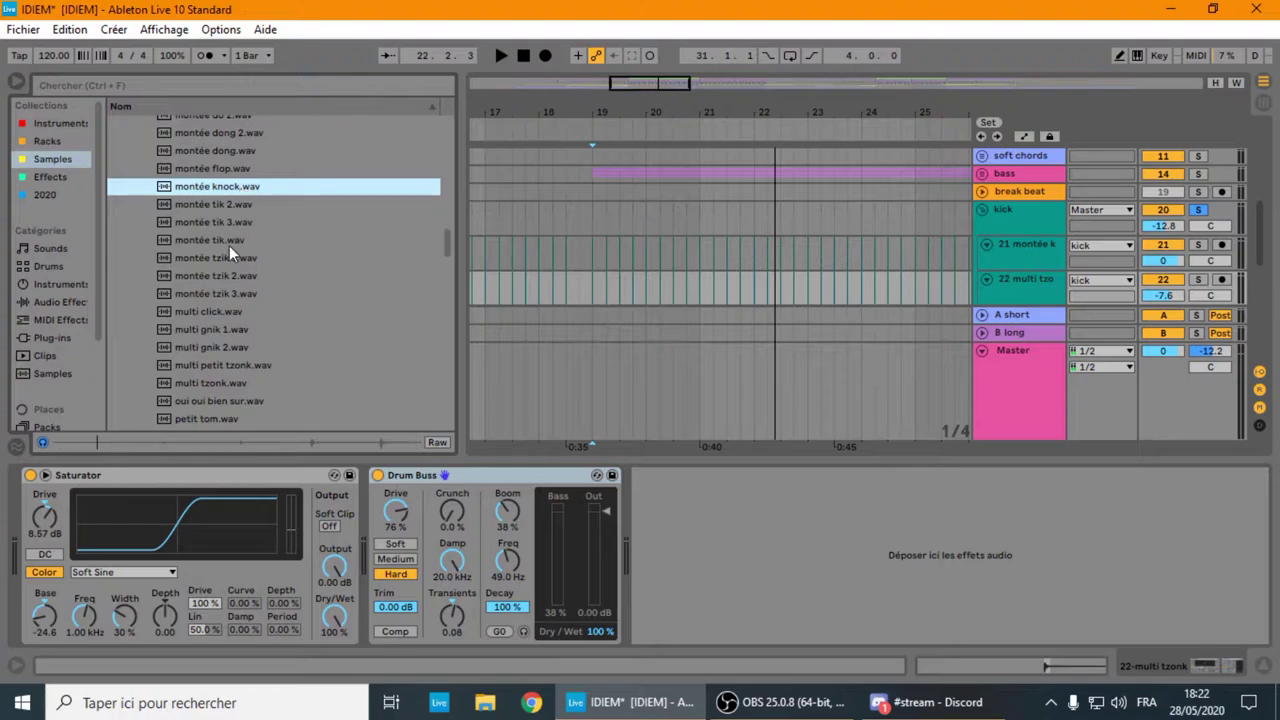
scroll(229, 250, down, 3)
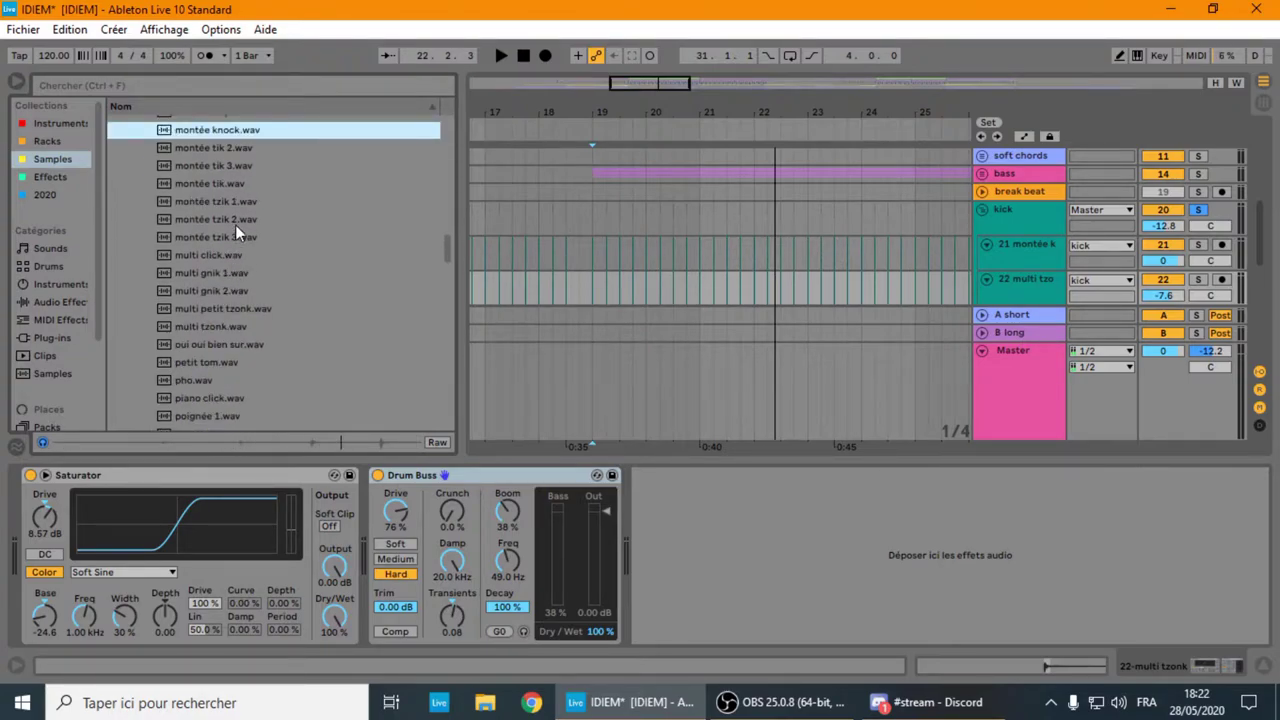
click(231, 327)
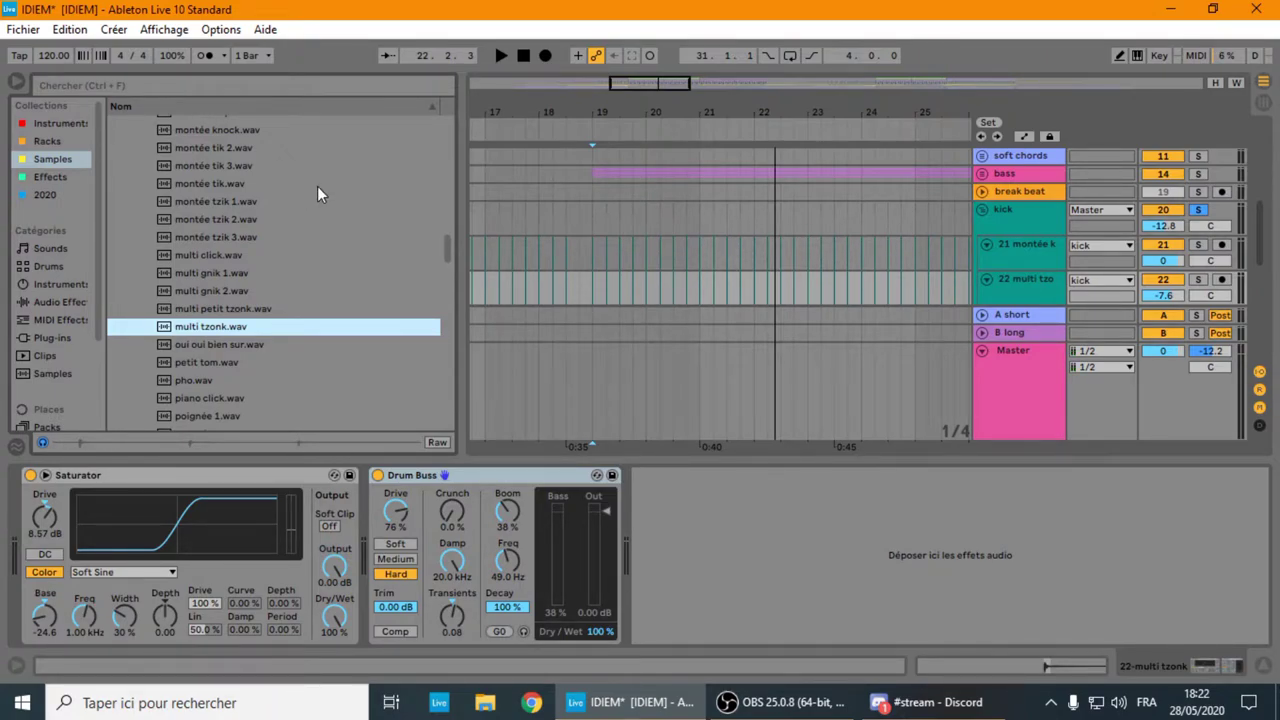
- Check the device chain of the tik track in the kick group and hide the device view
key(ctrl+z)
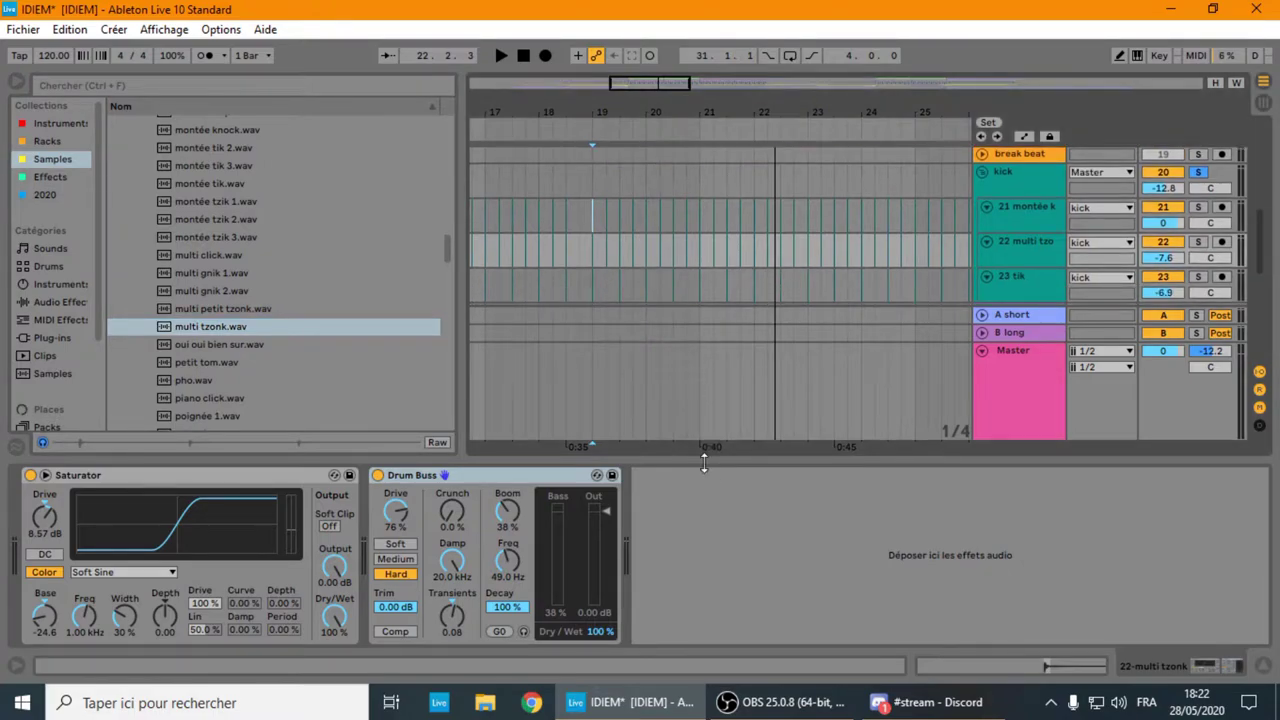
key(ctrl+z)
click(1027, 278)
key(ctrl+y)
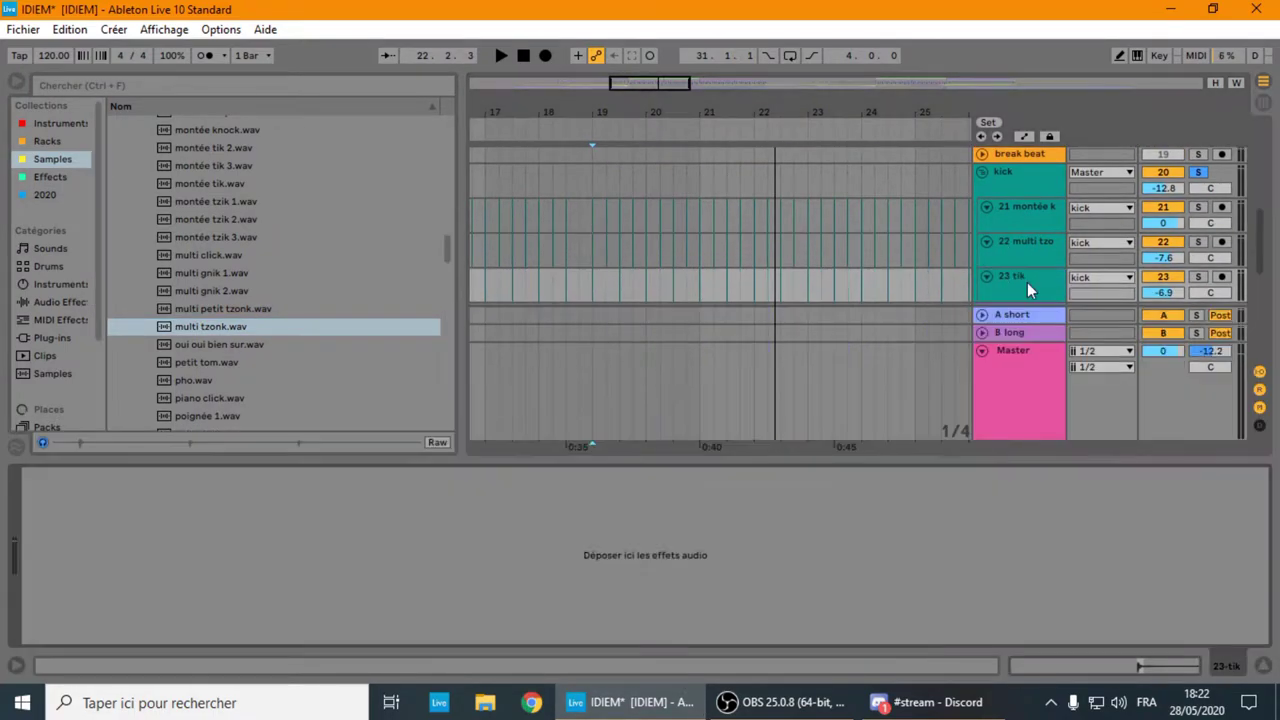
key(ctrl+z)
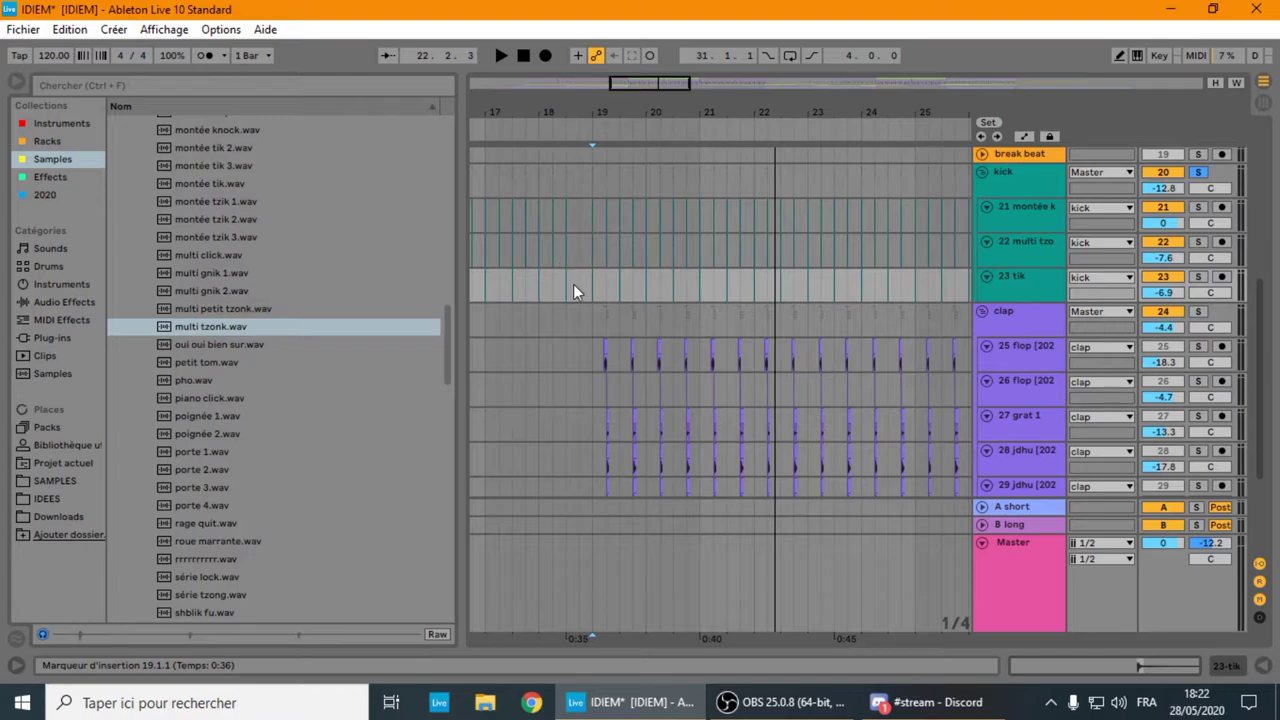
- Solo the tik track and play it from bar 19, clear its solo and stop playback
click(589, 287)
click(1200, 278)
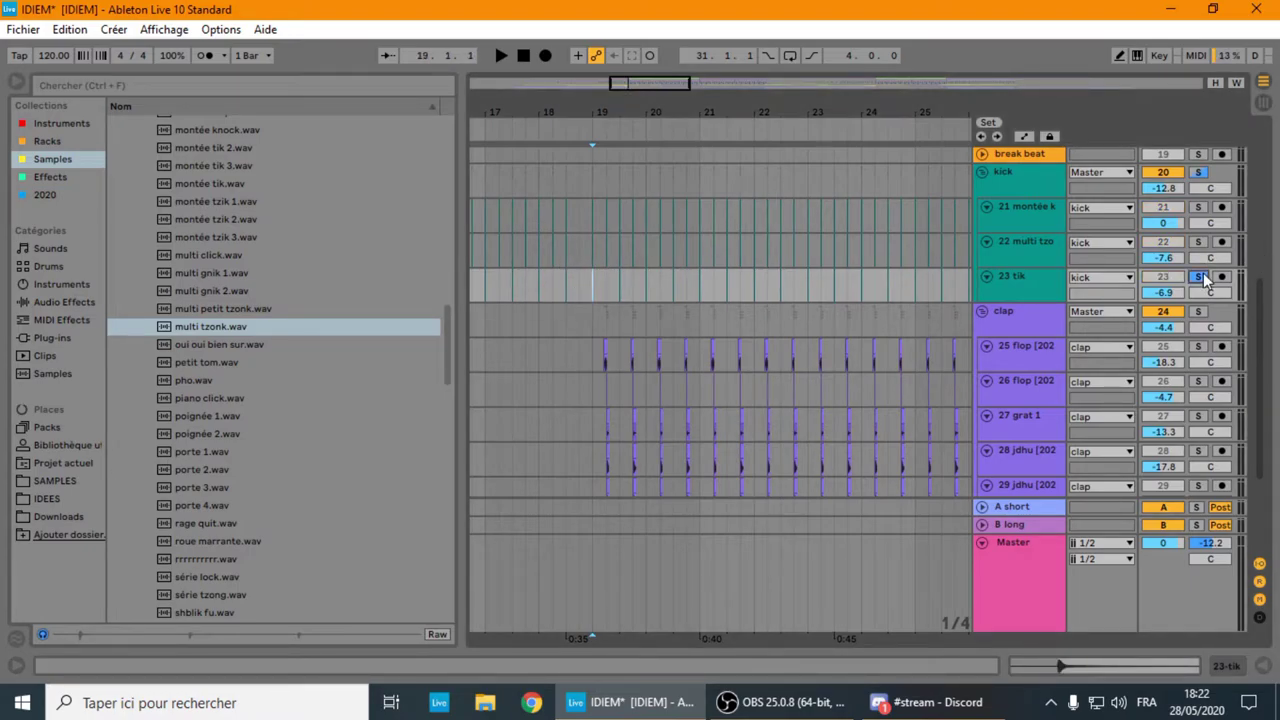
key(space)
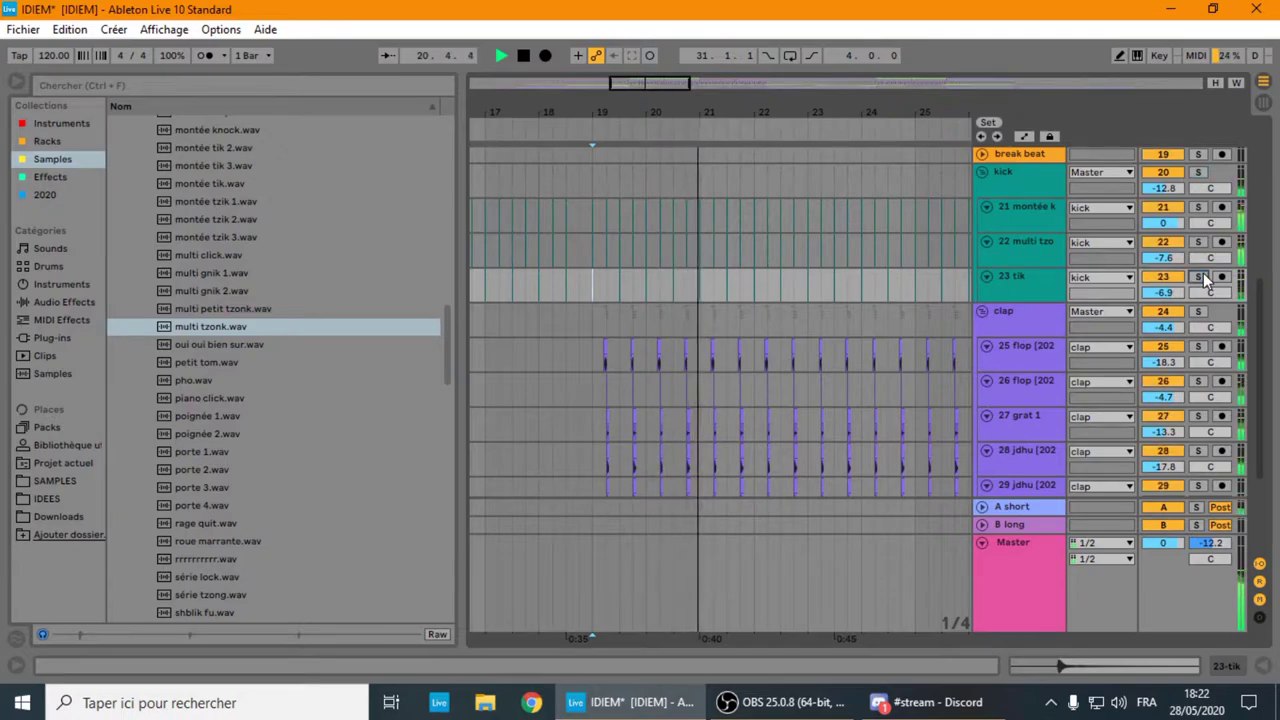
click(1202, 278)
key(space)
- Solo the clap group and play it from bar 19
click(1198, 312)
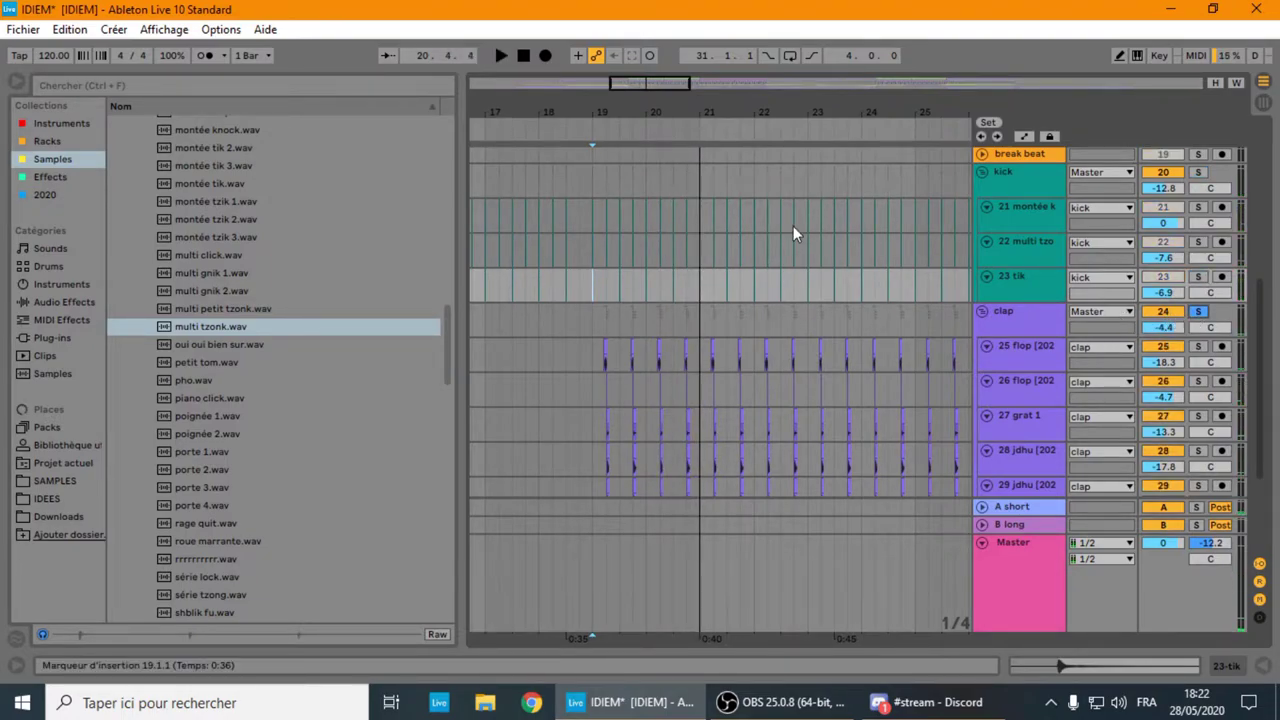
key(space)
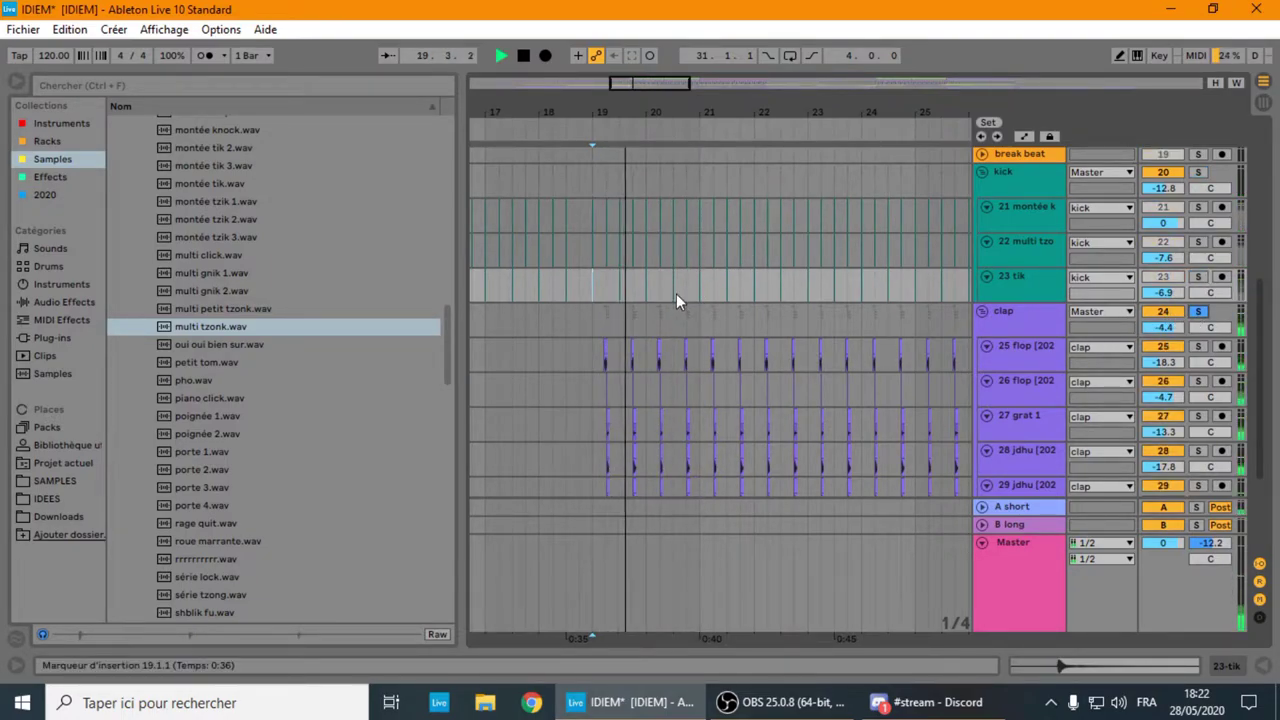
scroll(950, 300, down, 3)
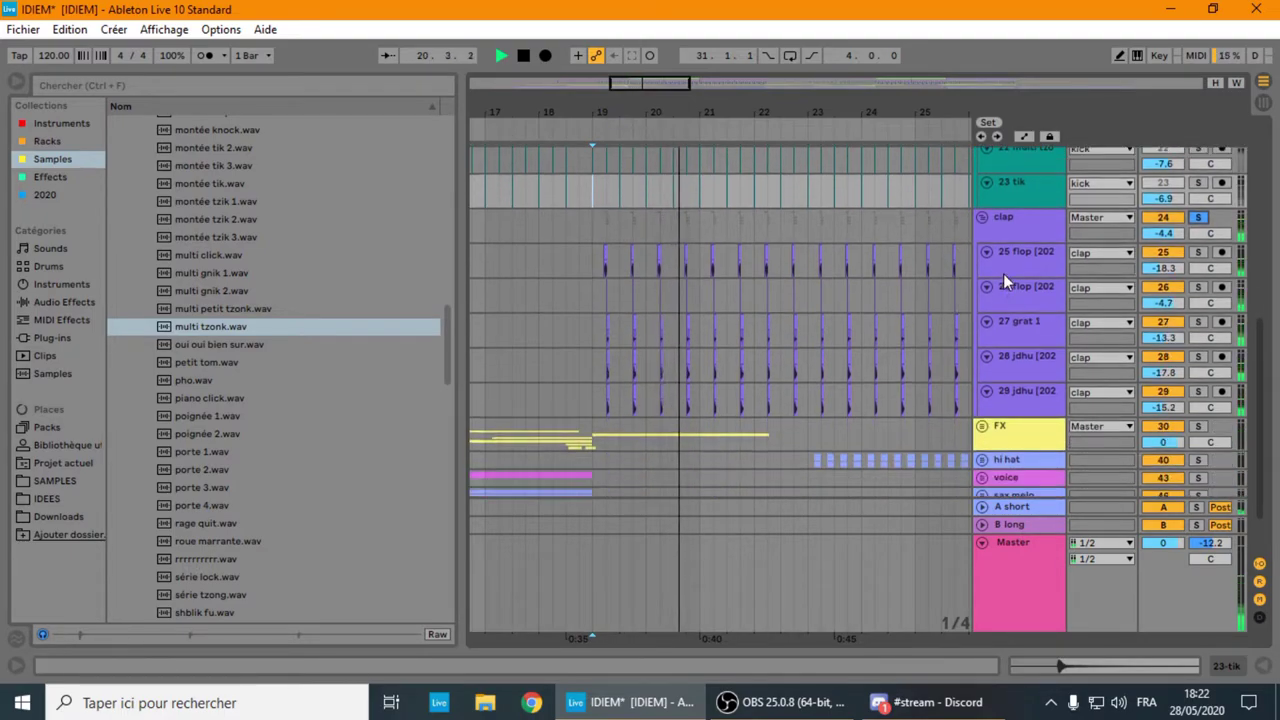
- Inspect the EQ Eight, Saturator and Absolute Compressor chain on the first flop track of the clap group and hide the device view
double_click(1020, 262)
scroll(1020, 262, down, 2)
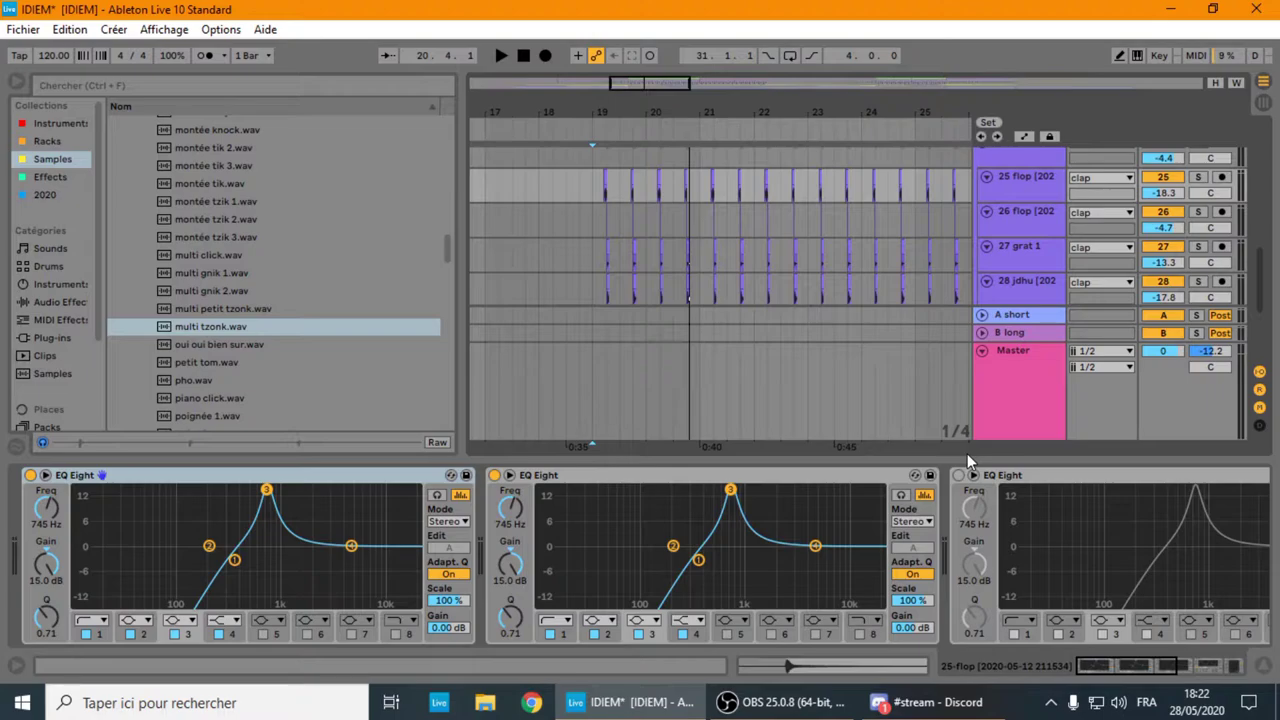
drag(1112, 663, 1016, 646)
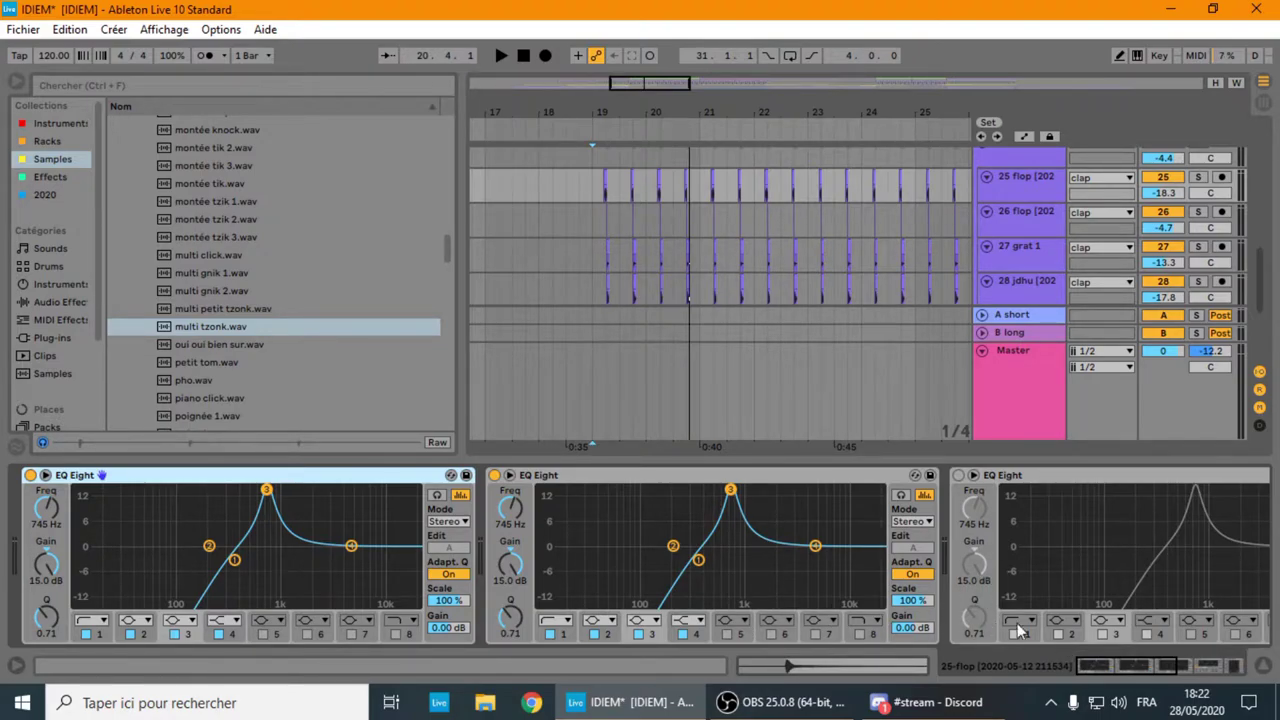
drag(1111, 659, 1170, 640)
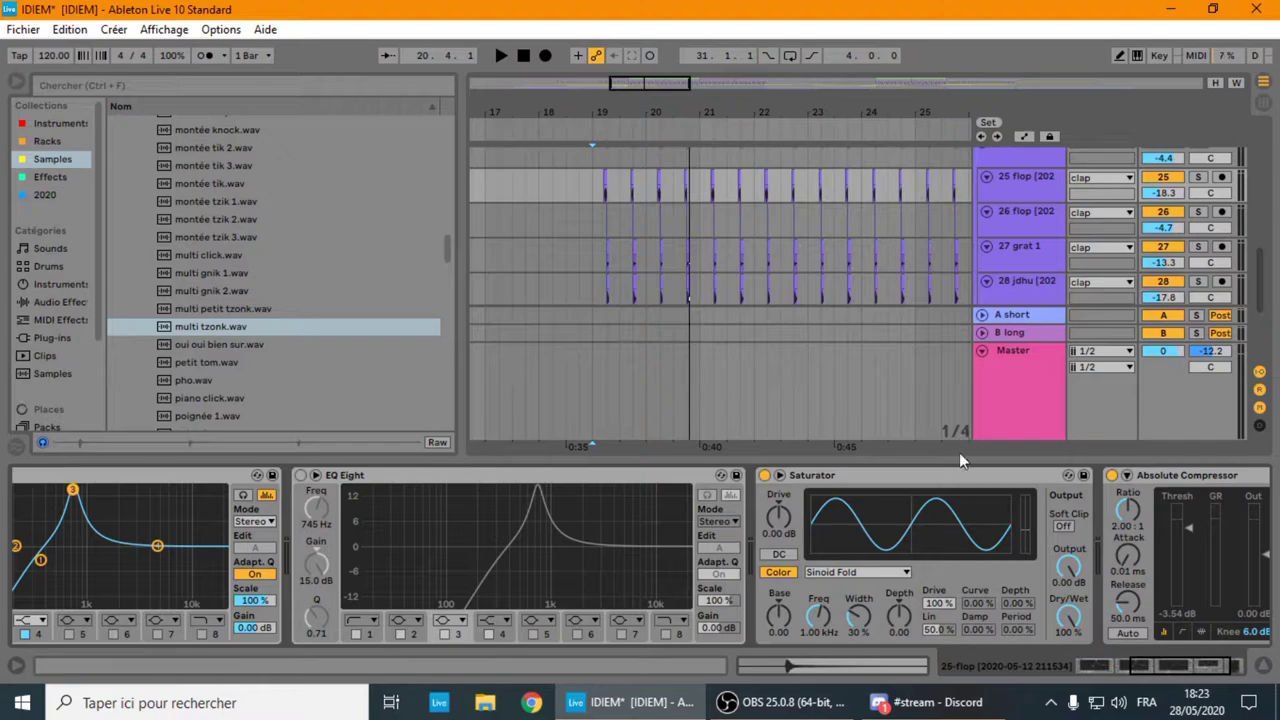
drag(958, 454, 960, 640)
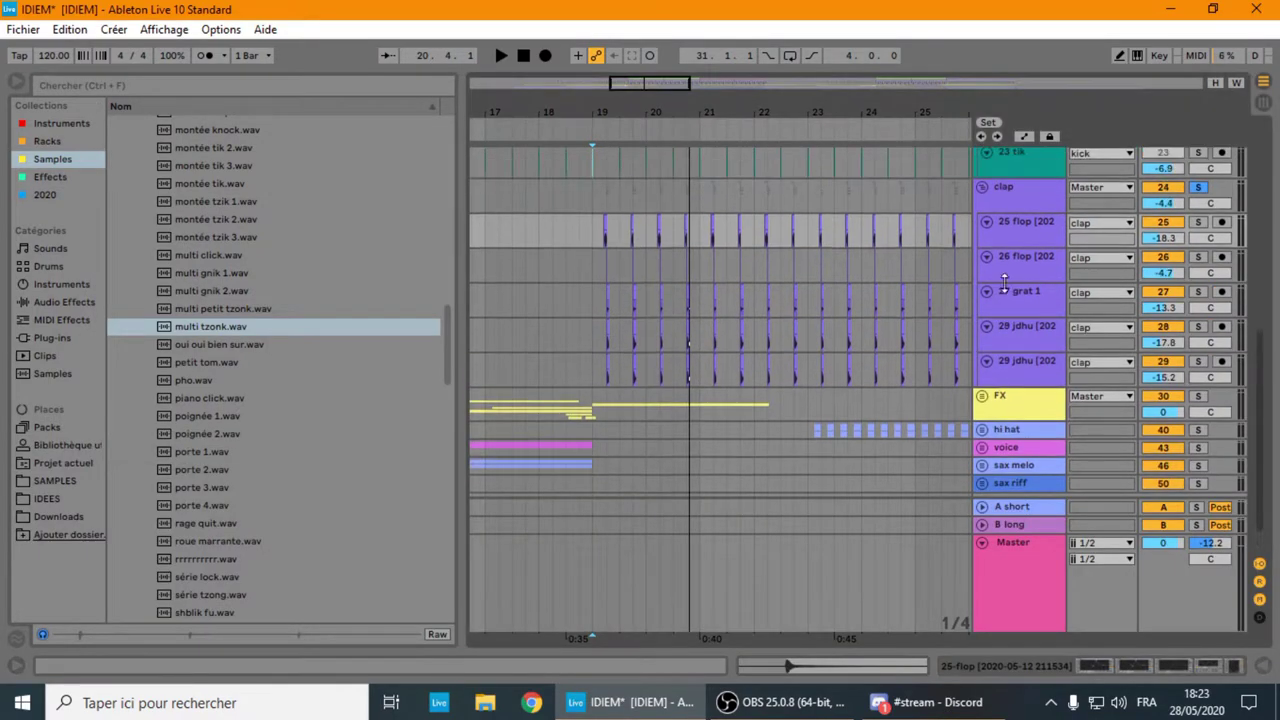
- Open the device chain of the first jdhu track in the clap group, solo the track and play it from bar 19
double_click(1027, 328)
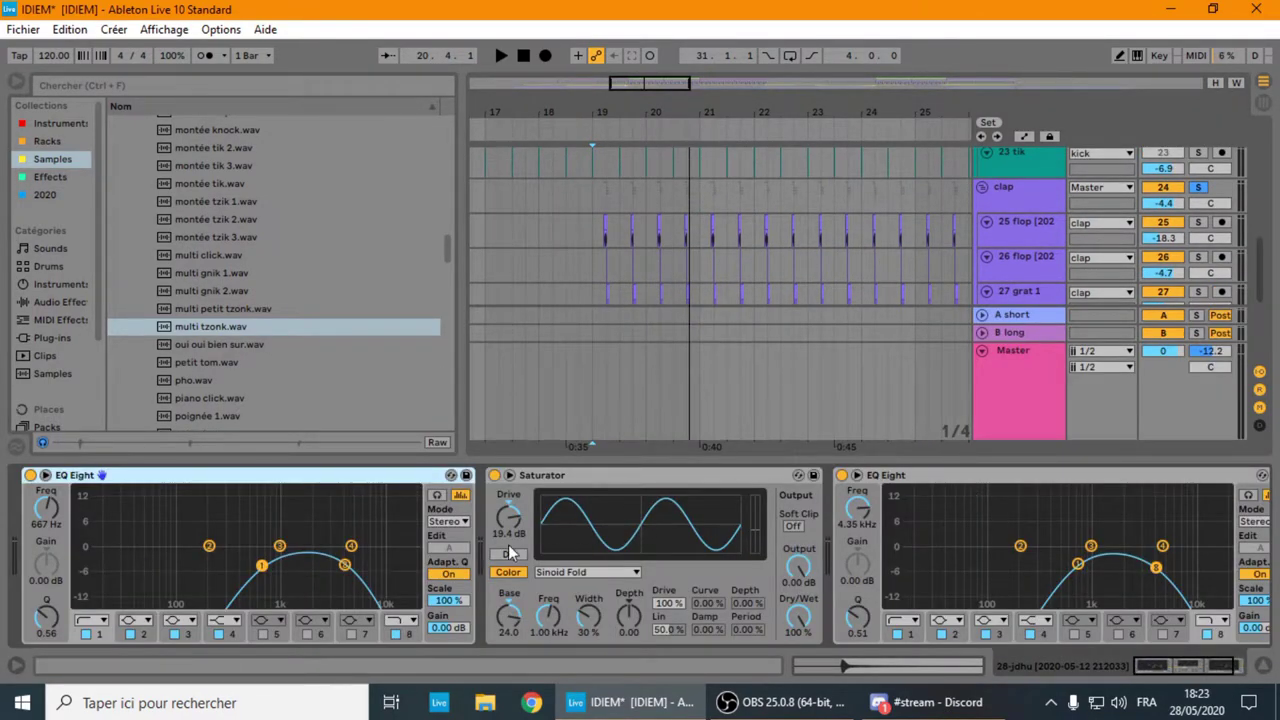
scroll(1000, 200, down, 3)
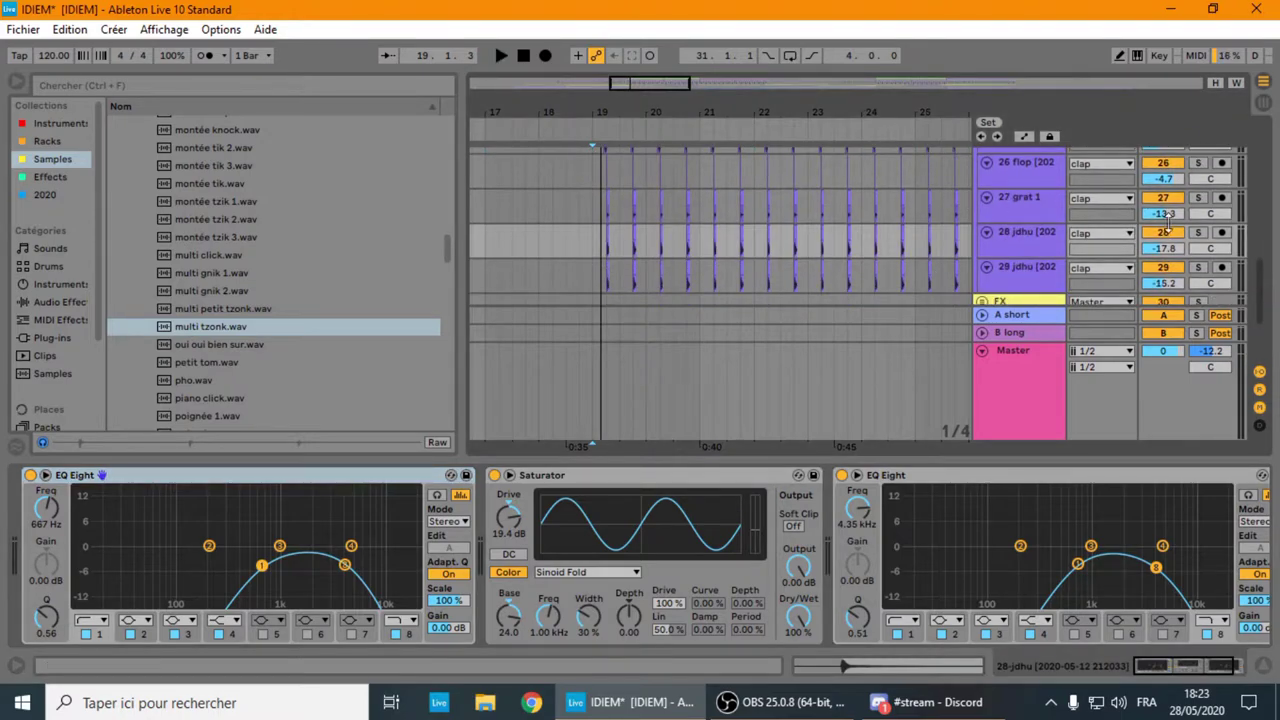
click(1196, 234)
key(space)
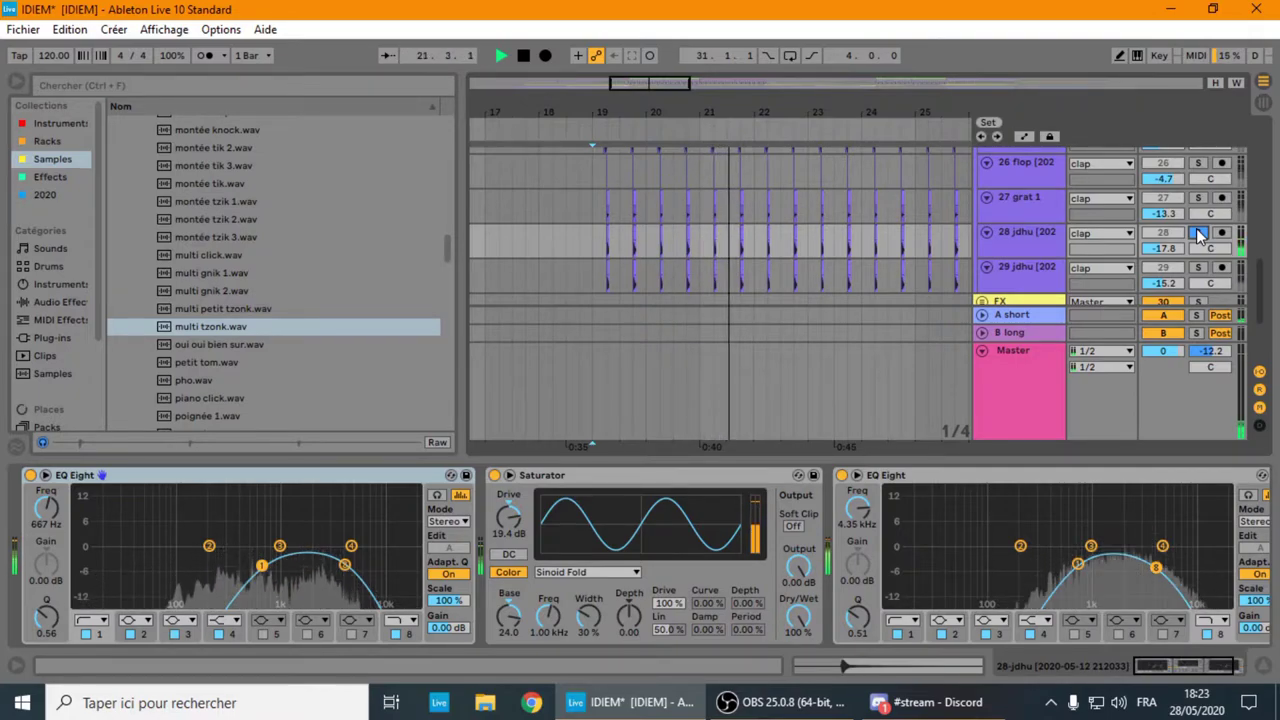
- Clear the solo on the first jdhu track, solo the whole clap group and play it from bar 19
key(space)
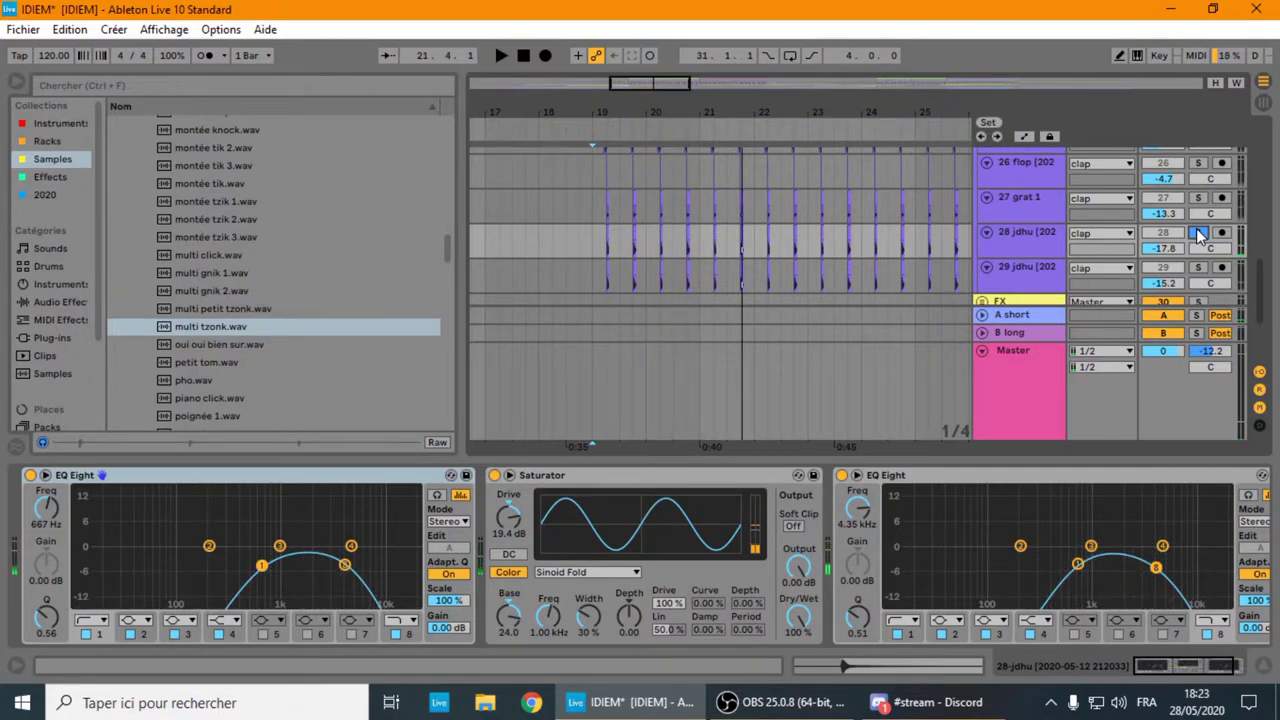
click(1199, 234)
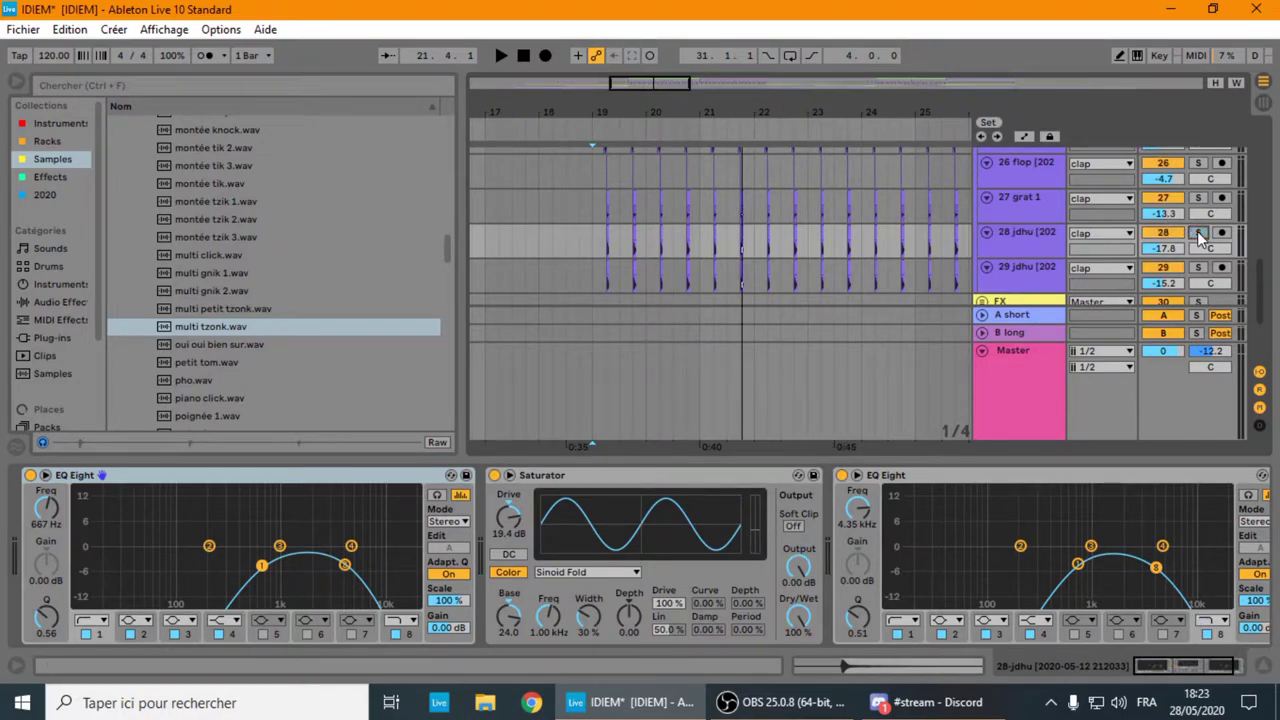
scroll(1010, 245, up, 2)
key(space)
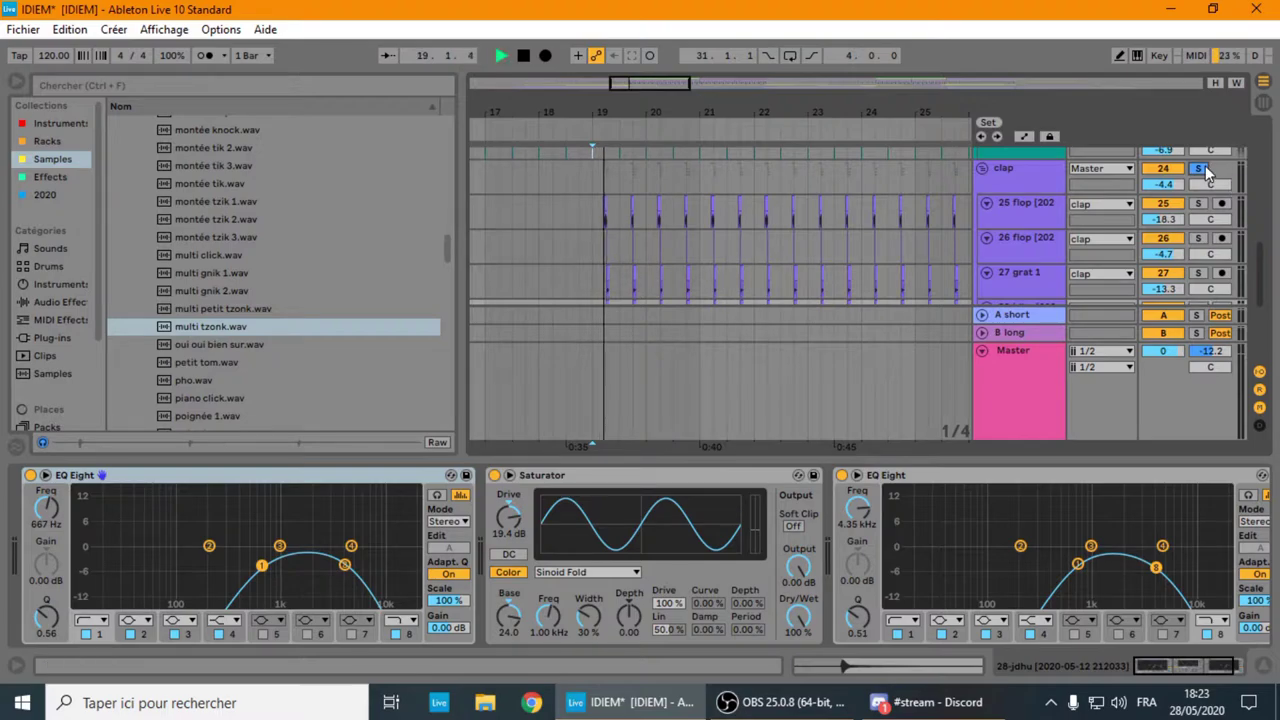
- Examine how the layered clap clips line up around beat 19.2 during playback, stop it and clear the clap group's solo
scroll(953, 177, down, 2)
scroll(606, 251, up, 4)
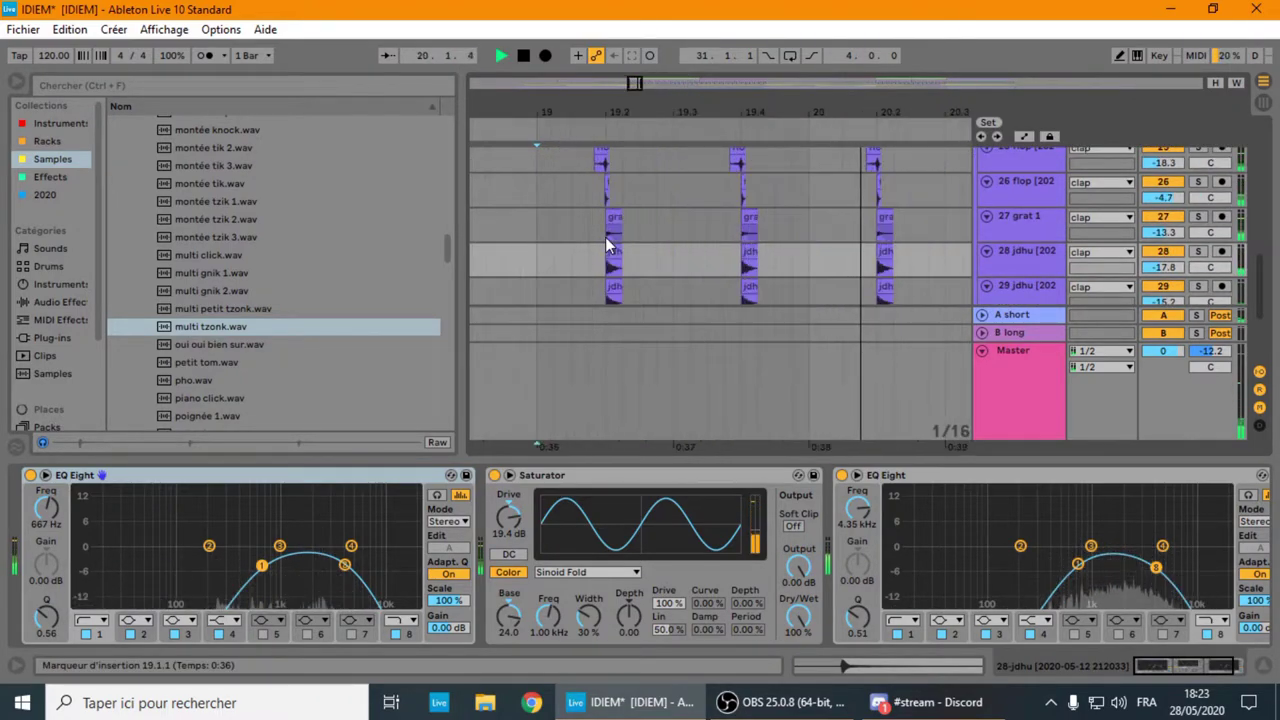
scroll(643, 153, down, 3)
scroll(650, 200, up, 4)
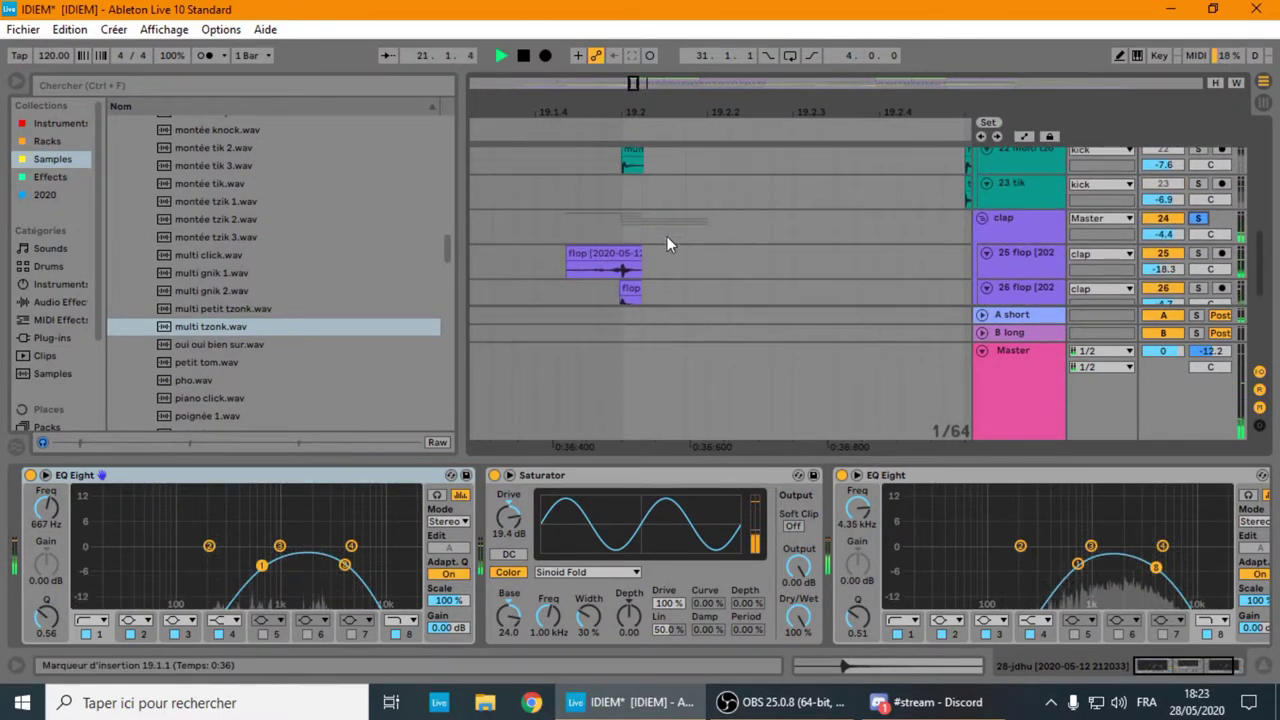
scroll(667, 236, down, 4)
key(space)
scroll(873, 235, up, 3)
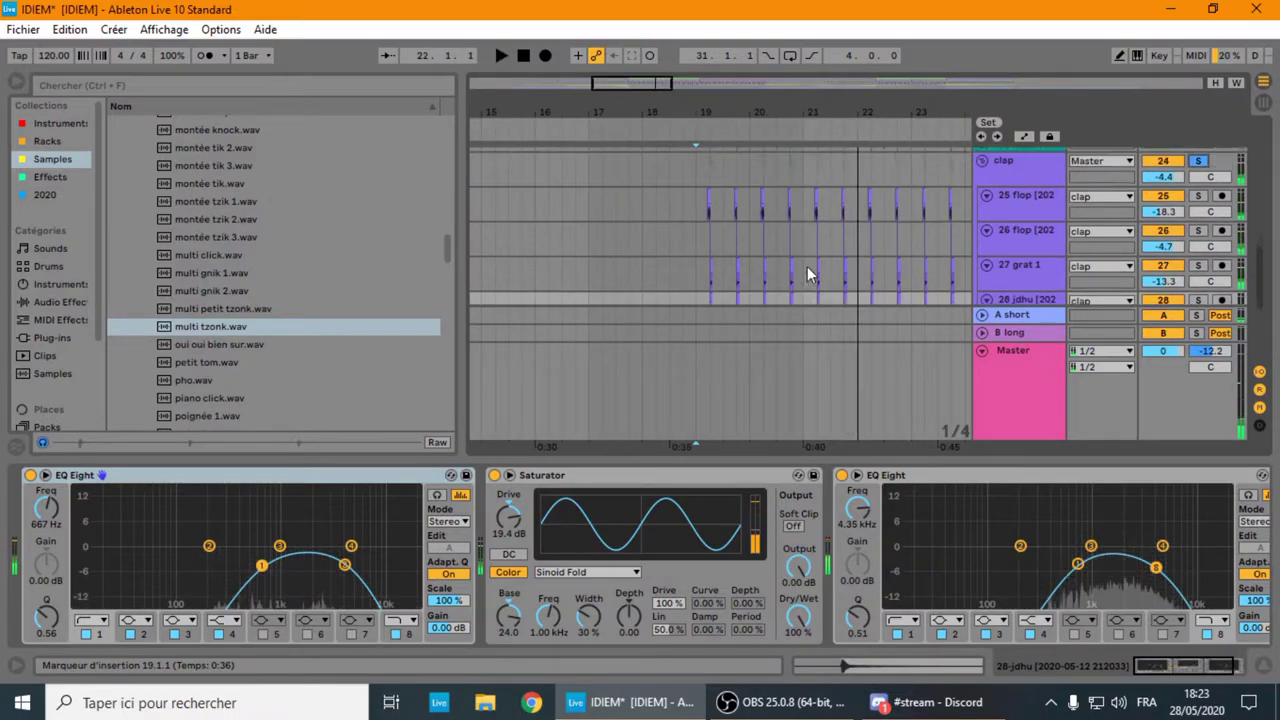
click(1205, 237)
- Hide the device view to enlarge the arrangement
scroll(884, 216, down, 5)
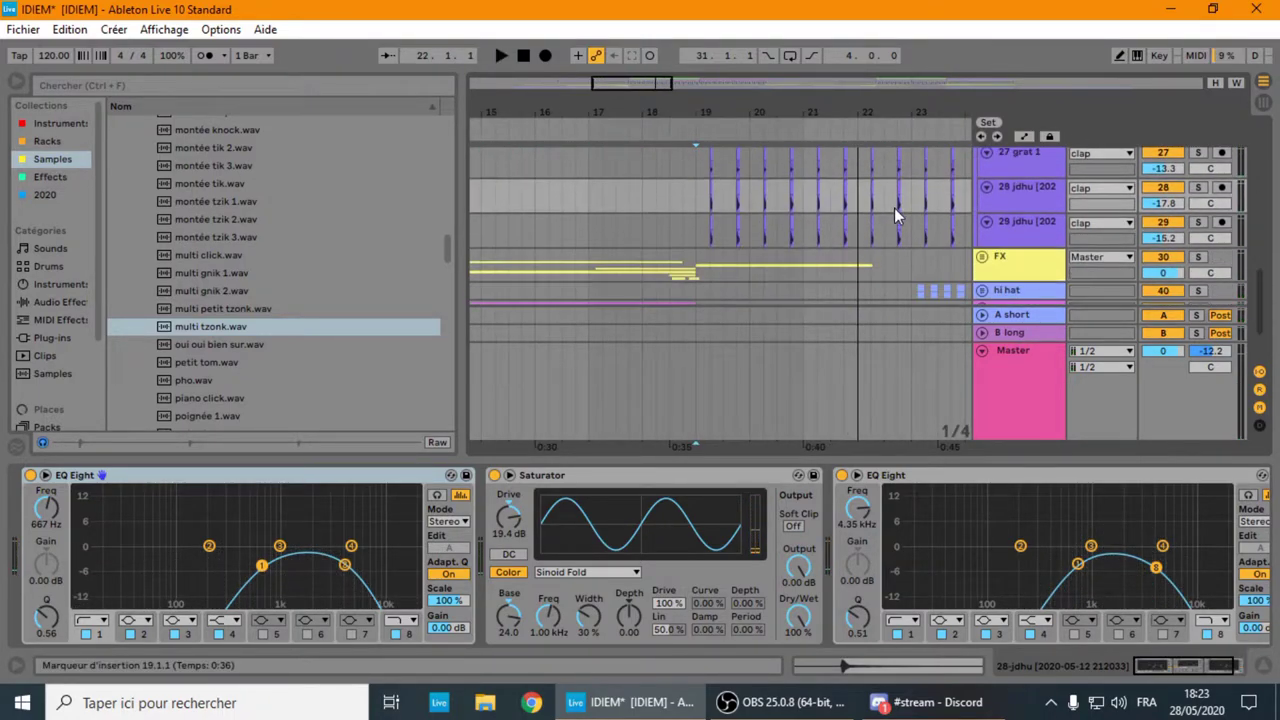
scroll(945, 215, up, 3)
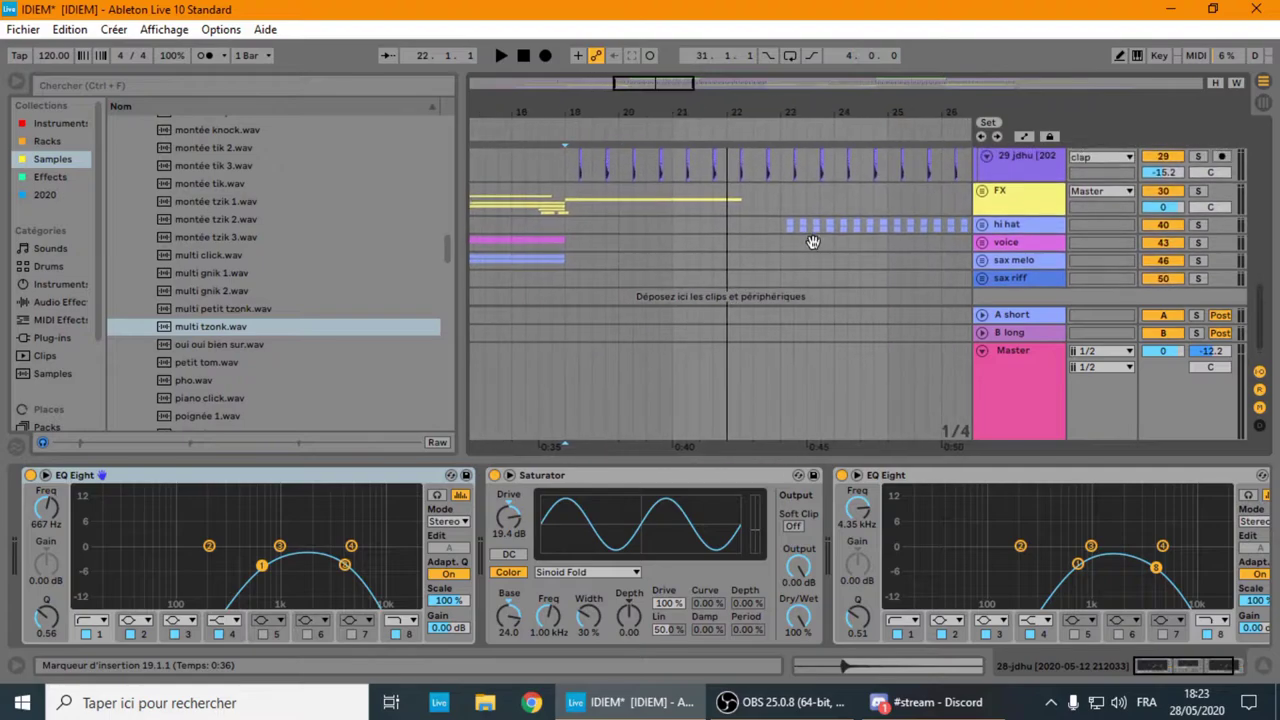
scroll(814, 243, right, 3)
drag(810, 452, 800, 640)
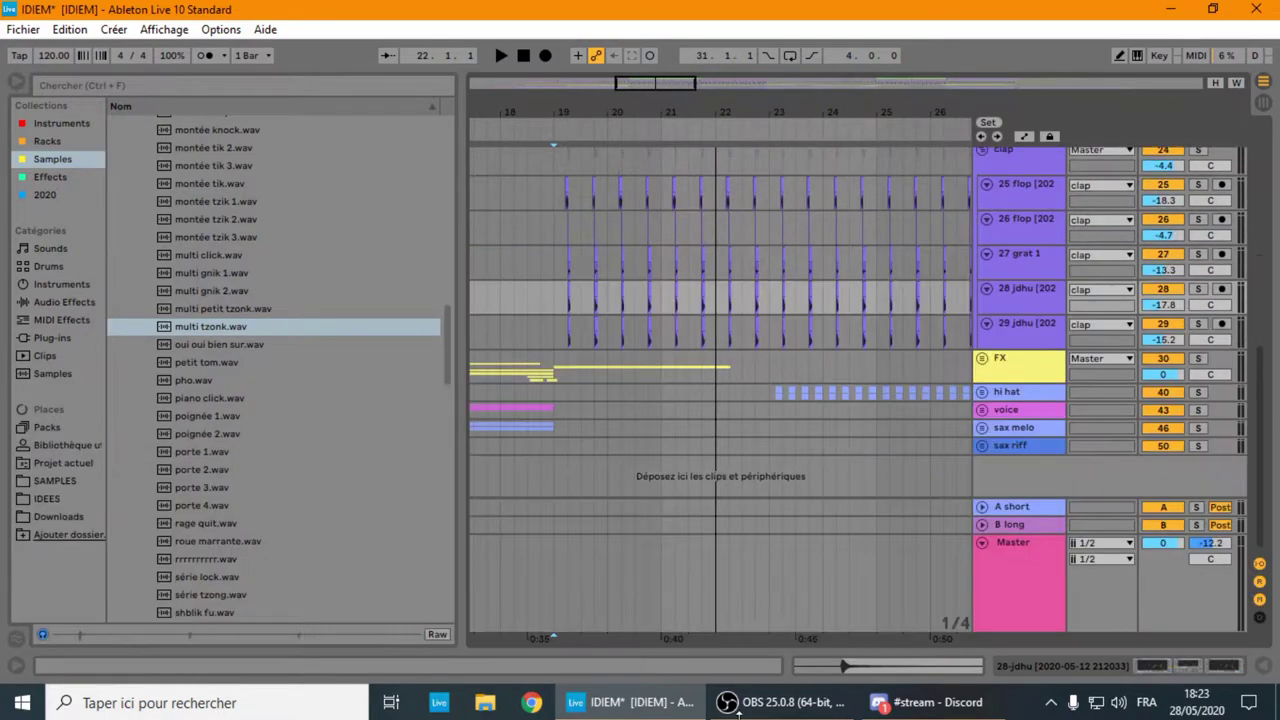
- Examine how the kick and clap clips line up on the beats around bars 19 and 22
scroll(746, 440, up, 5)
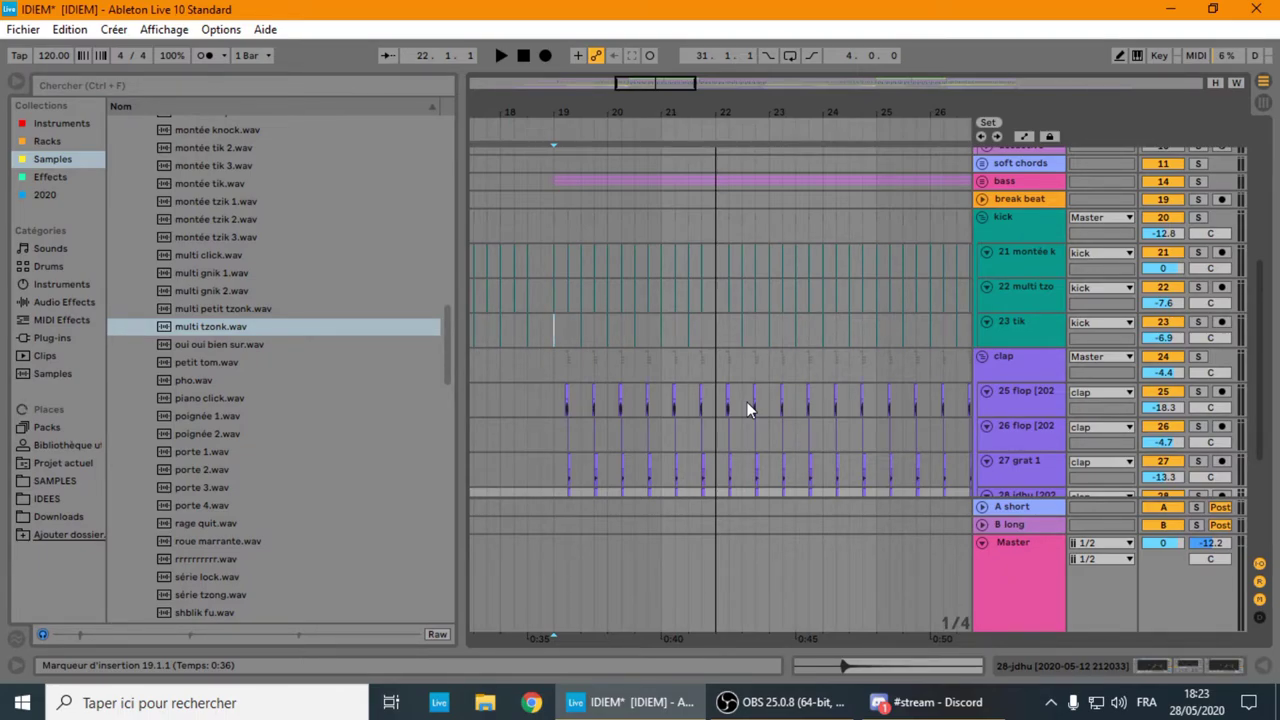
scroll(751, 357, up, 6)
scroll(826, 155, down, 3)
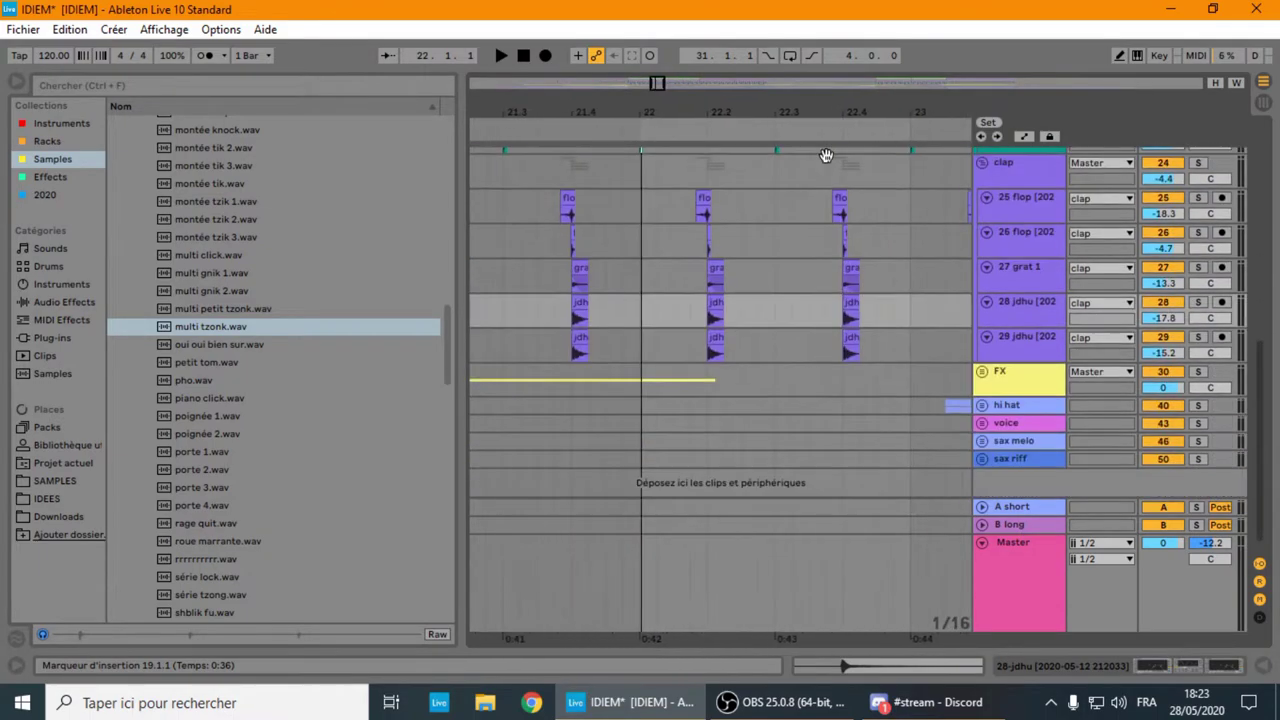
scroll(719, 246, up, 3)
scroll(720, 306, up, 2)
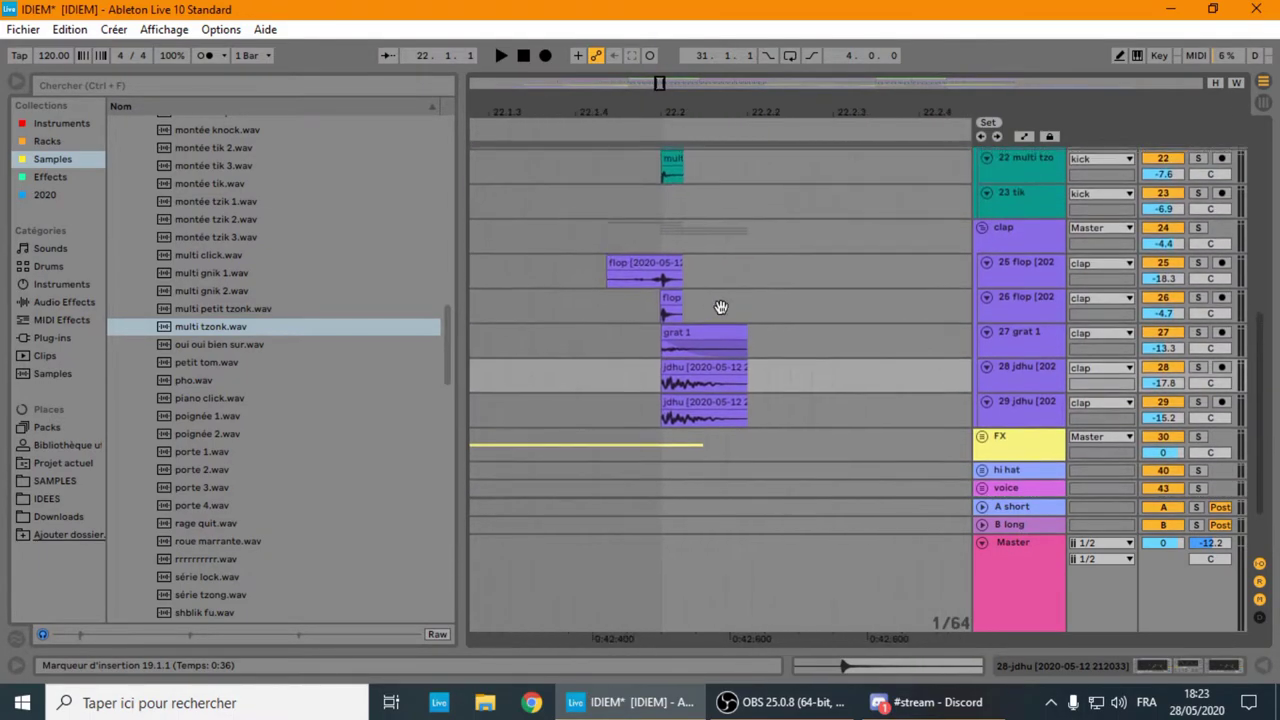
scroll(720, 306, down, 4)
scroll(649, 291, up, 1)
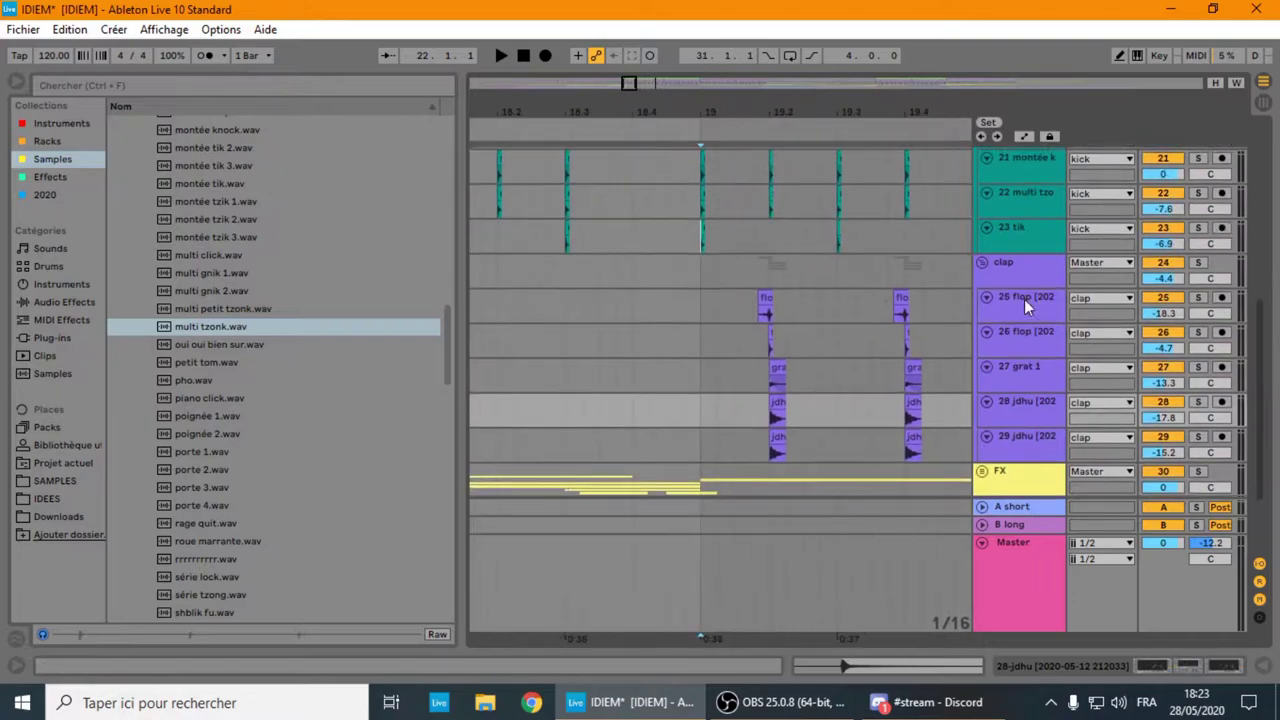
scroll(700, 300, up, 2)
scroll(600, 370, up, 2)
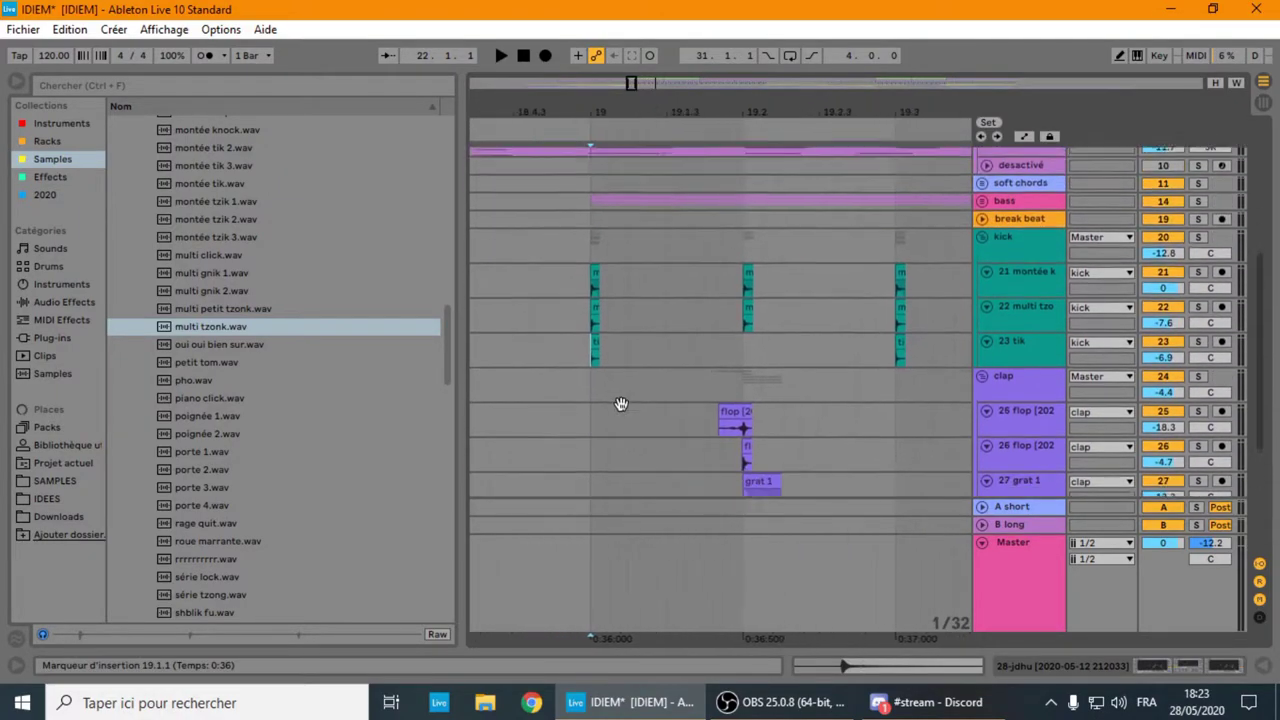
- Highlight the kick and clap clips from 19.1.1 to 19.3.1 and clear the selection
scroll(580, 350, down, 3)
click(506, 306)
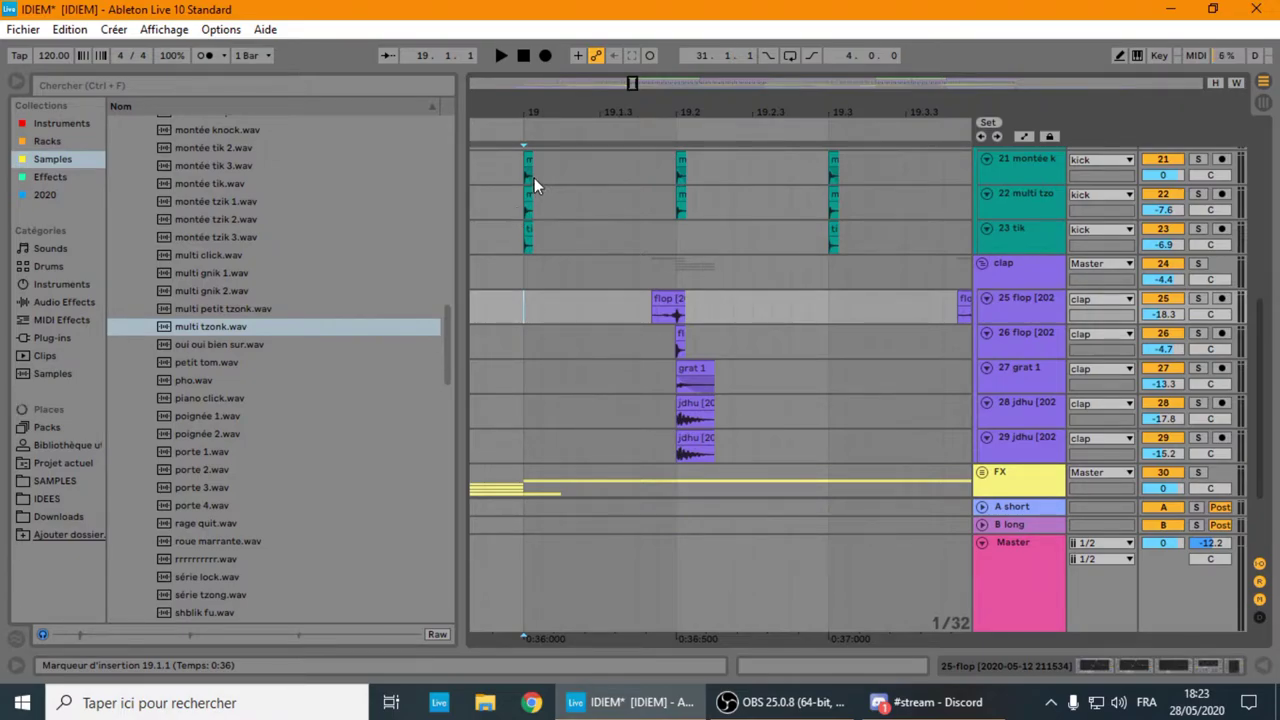
drag(534, 178, 829, 450)
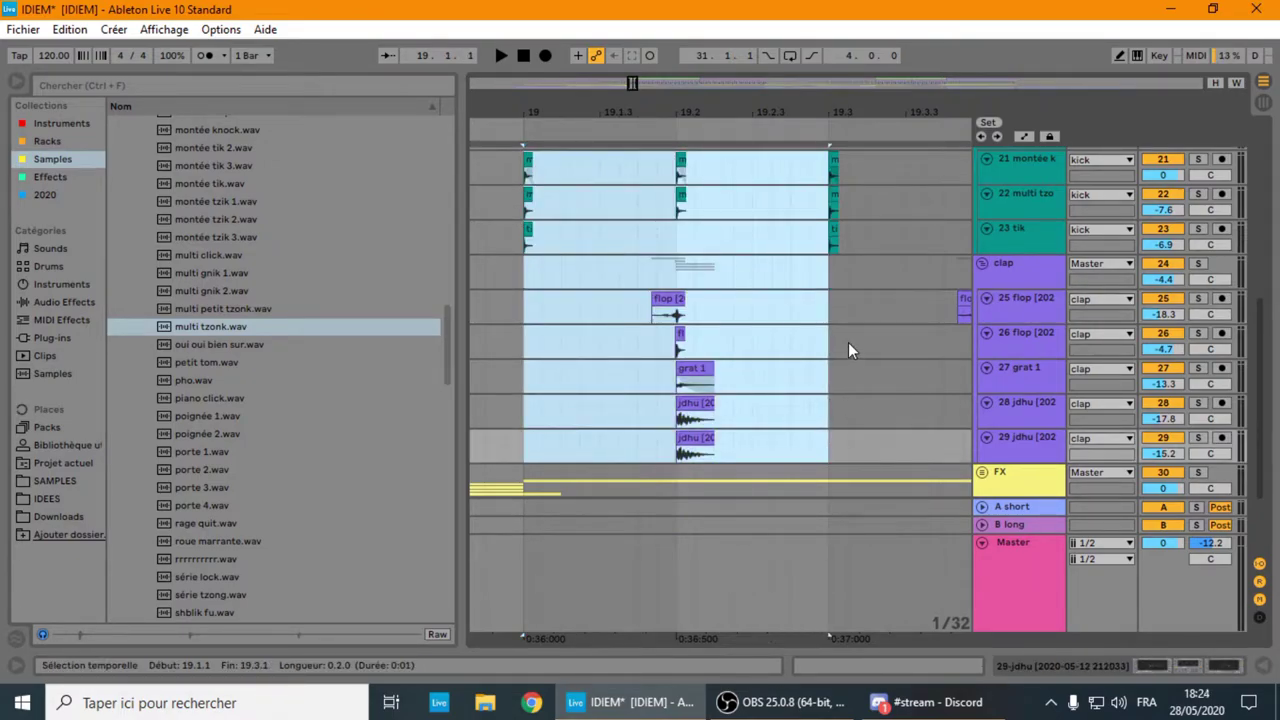
click(848, 343)
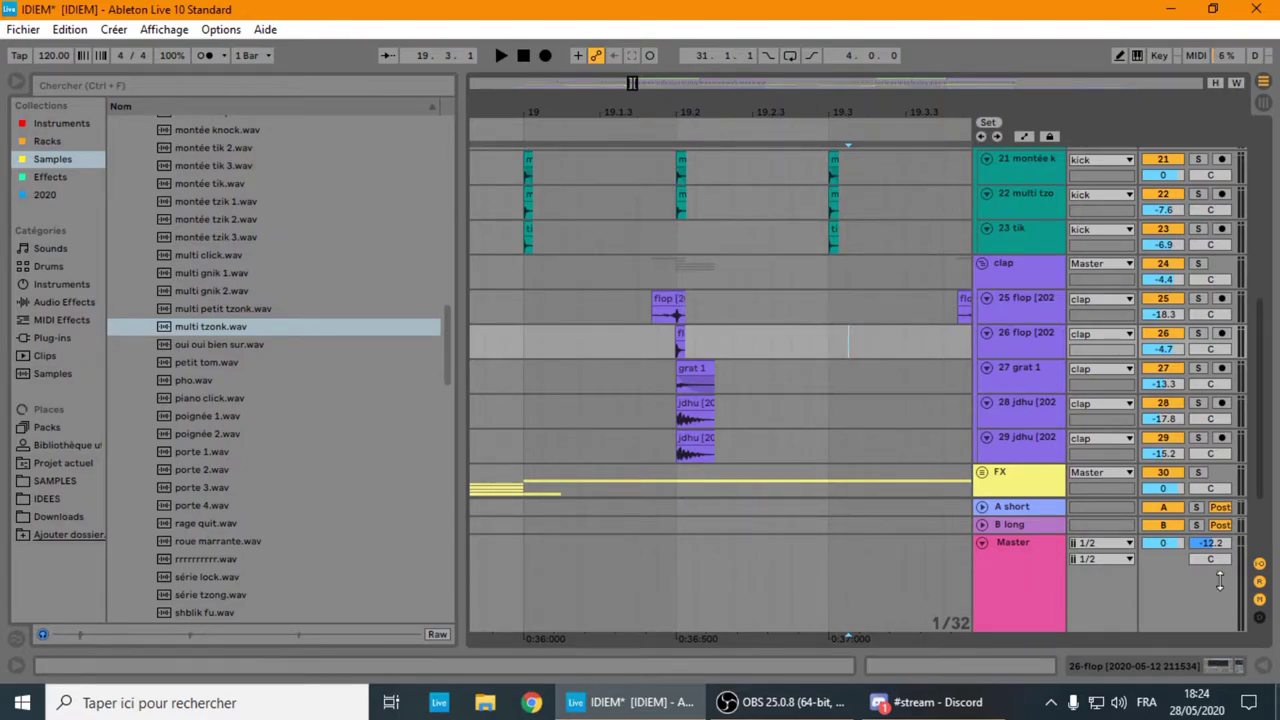
- Unfold the bass group and select its sub track
scroll(600, 430, down, 5)
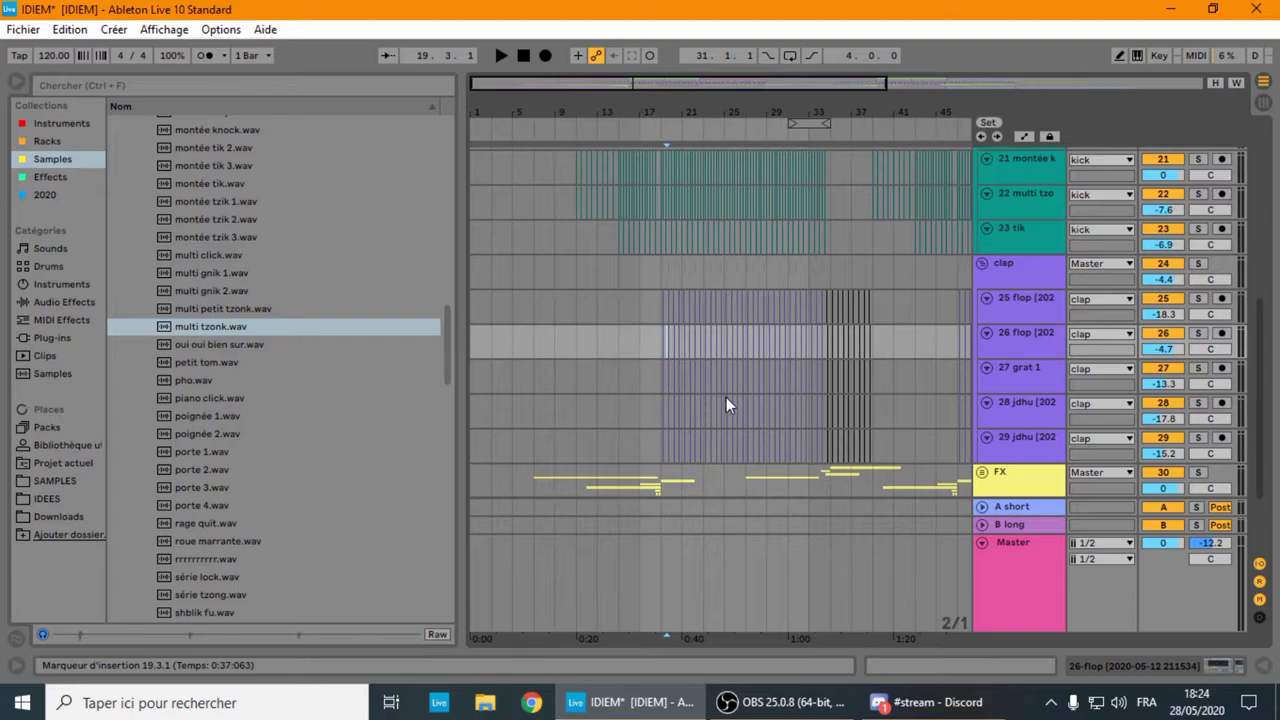
scroll(726, 397, up, 2)
scroll(700, 380, down, 3)
scroll(800, 330, left, 3)
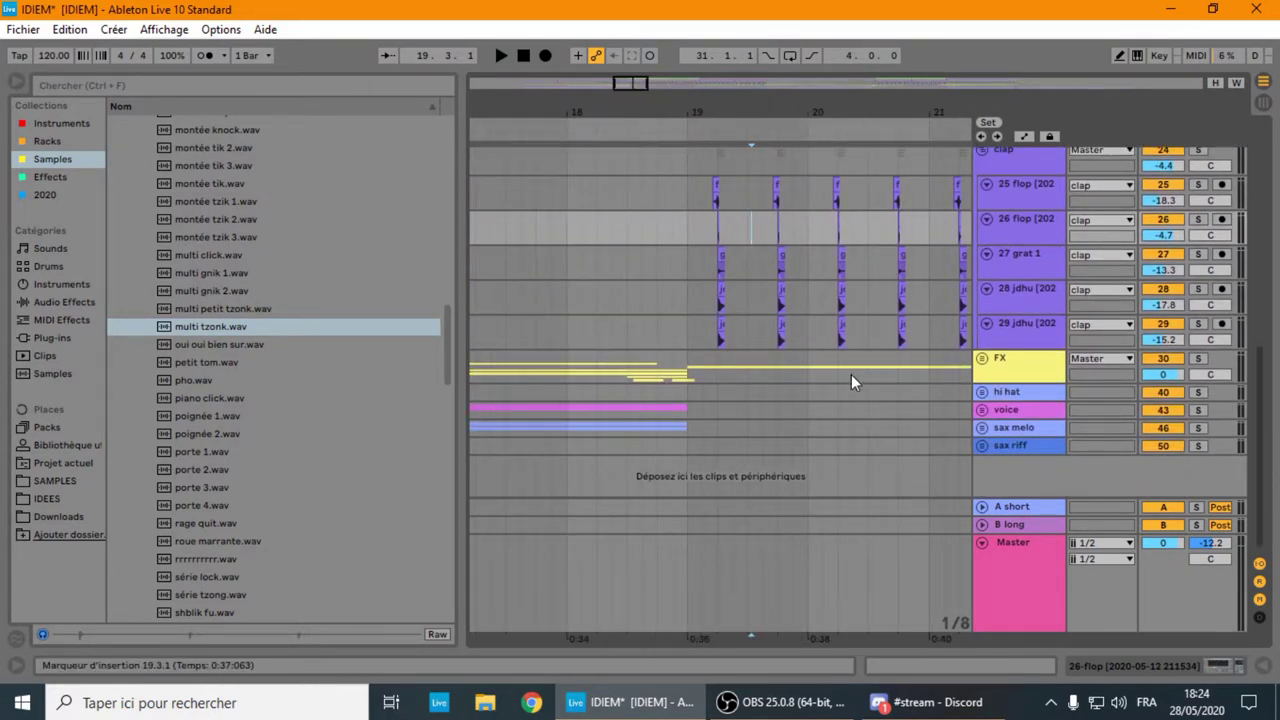
scroll(851, 374, up, 4)
scroll(846, 376, left, 3)
scroll(846, 376, up, 3)
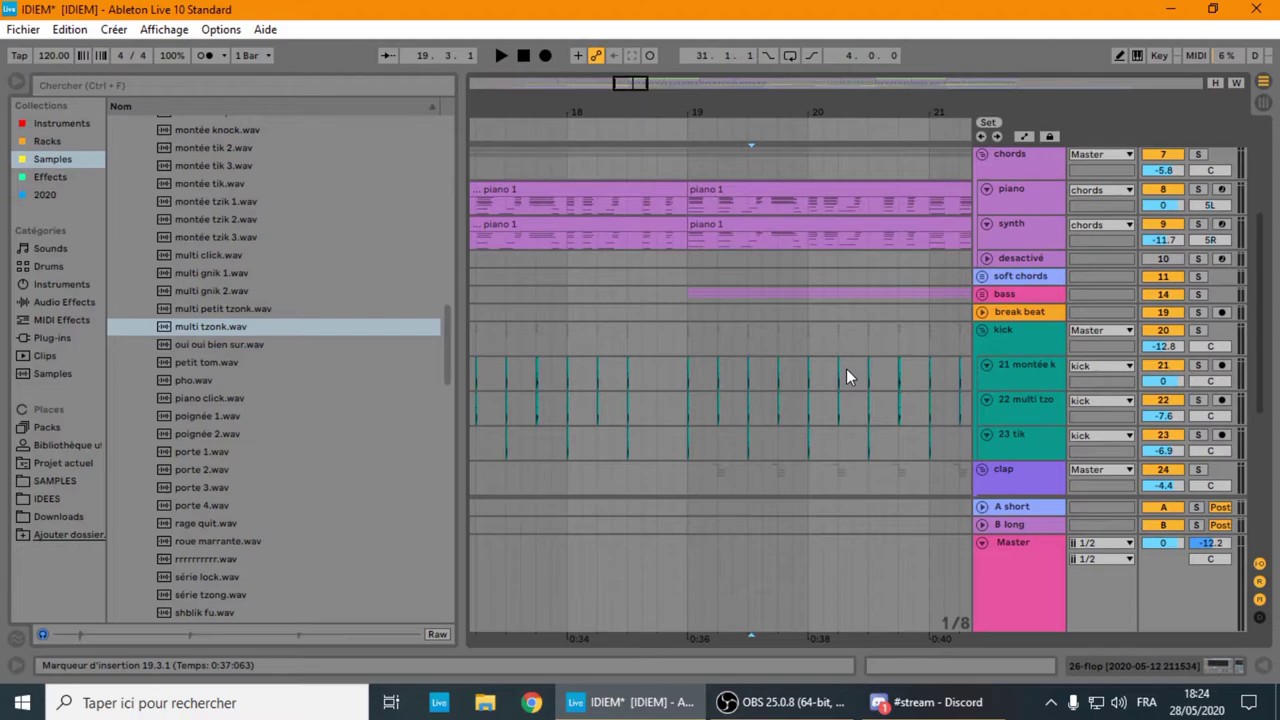
click(983, 295)
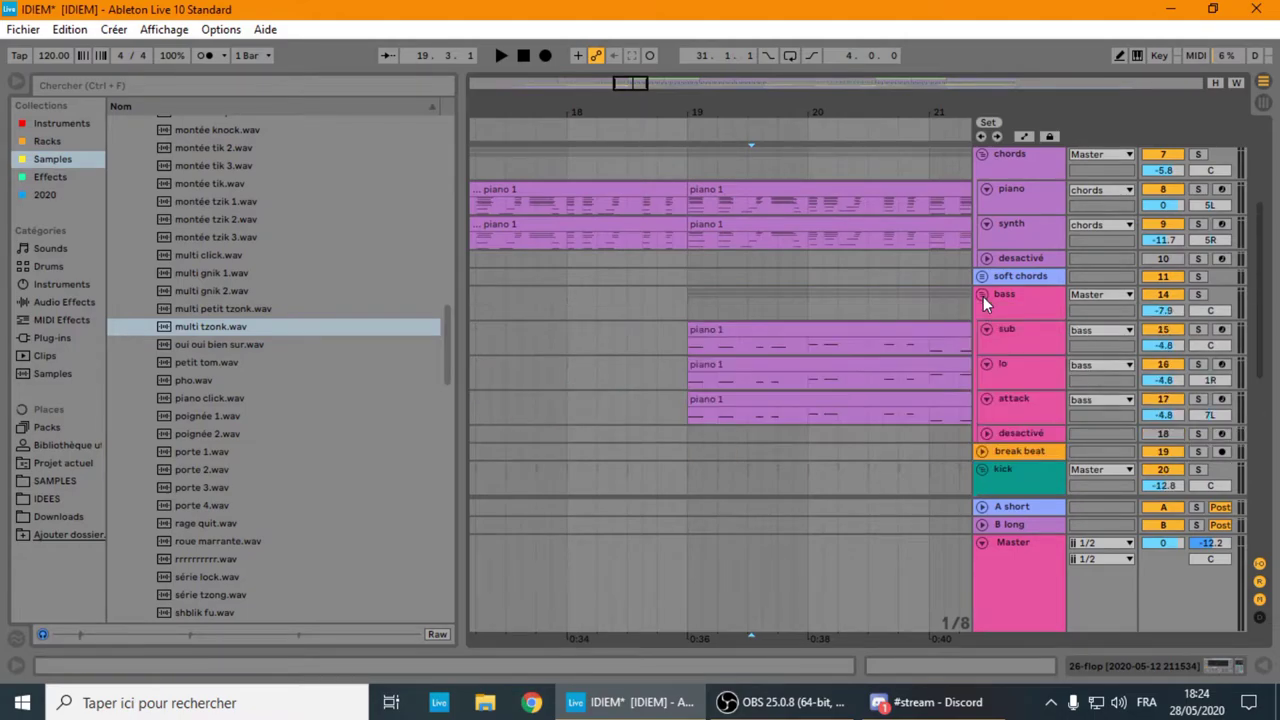
double_click(1026, 335)
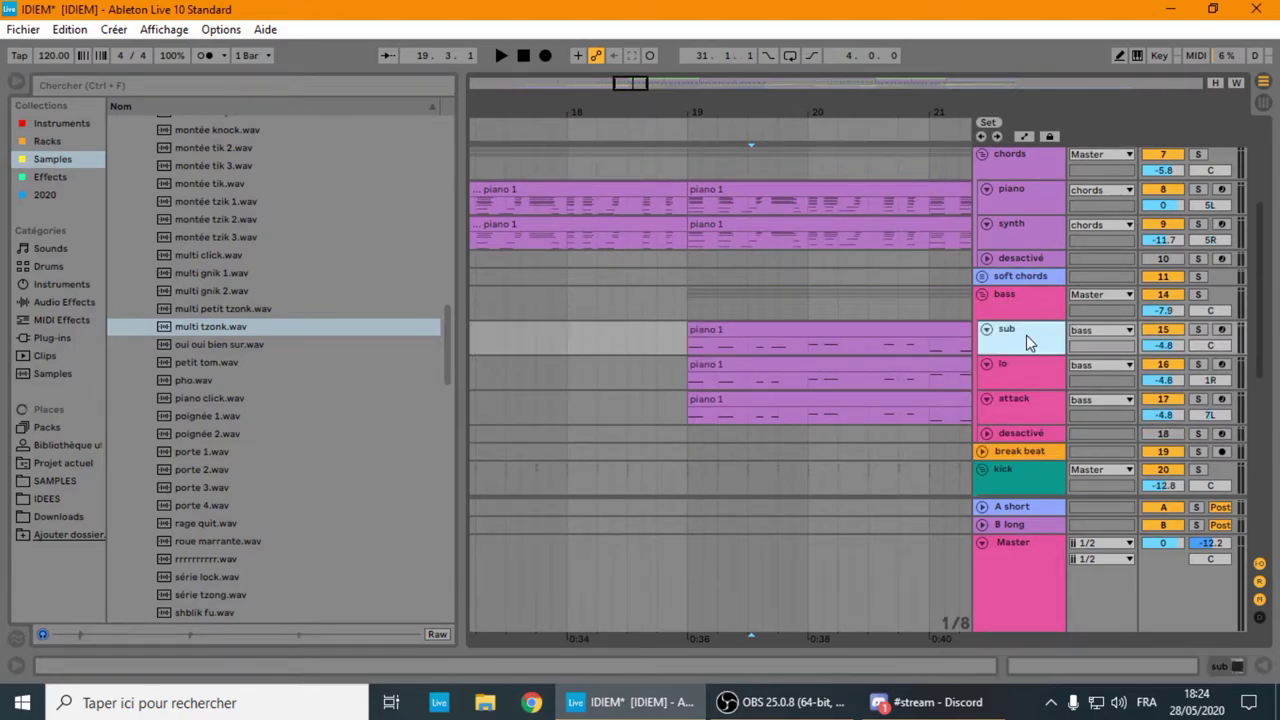
key(ctrl+alt+l)
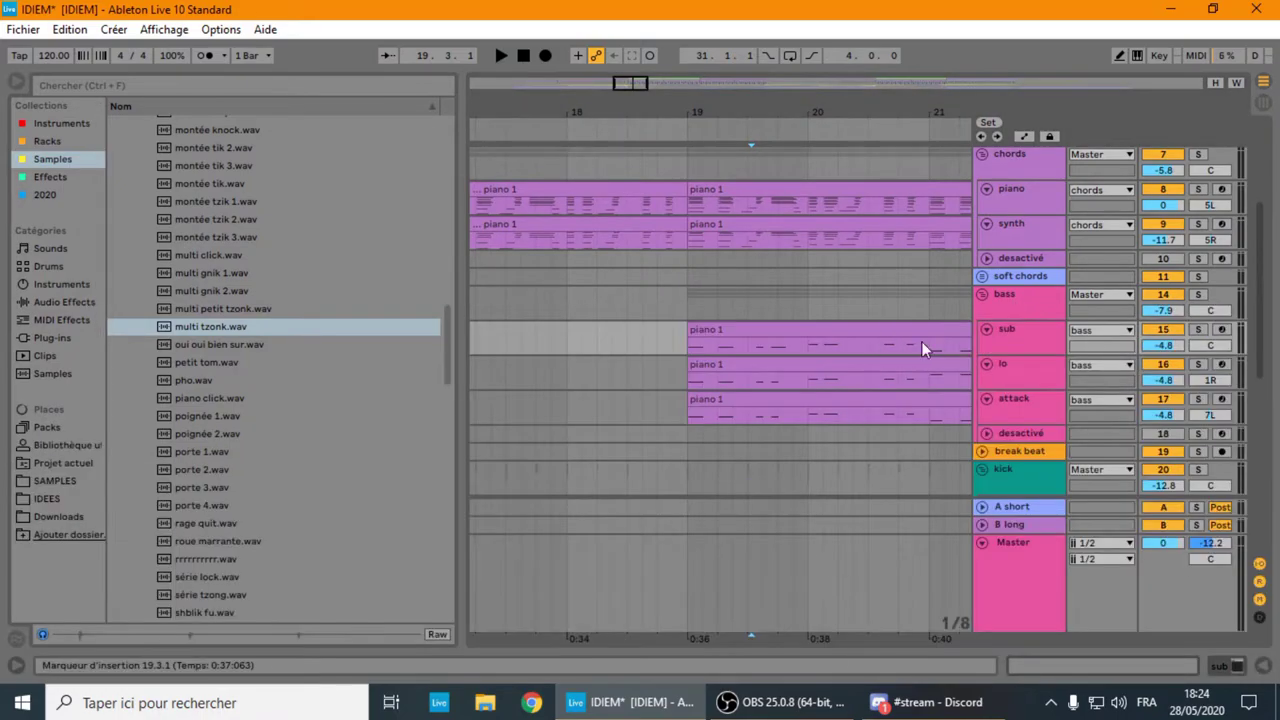
- Solo the bass group and its sub track and play them from 19.3.1
scroll(1034, 300, down, 3)
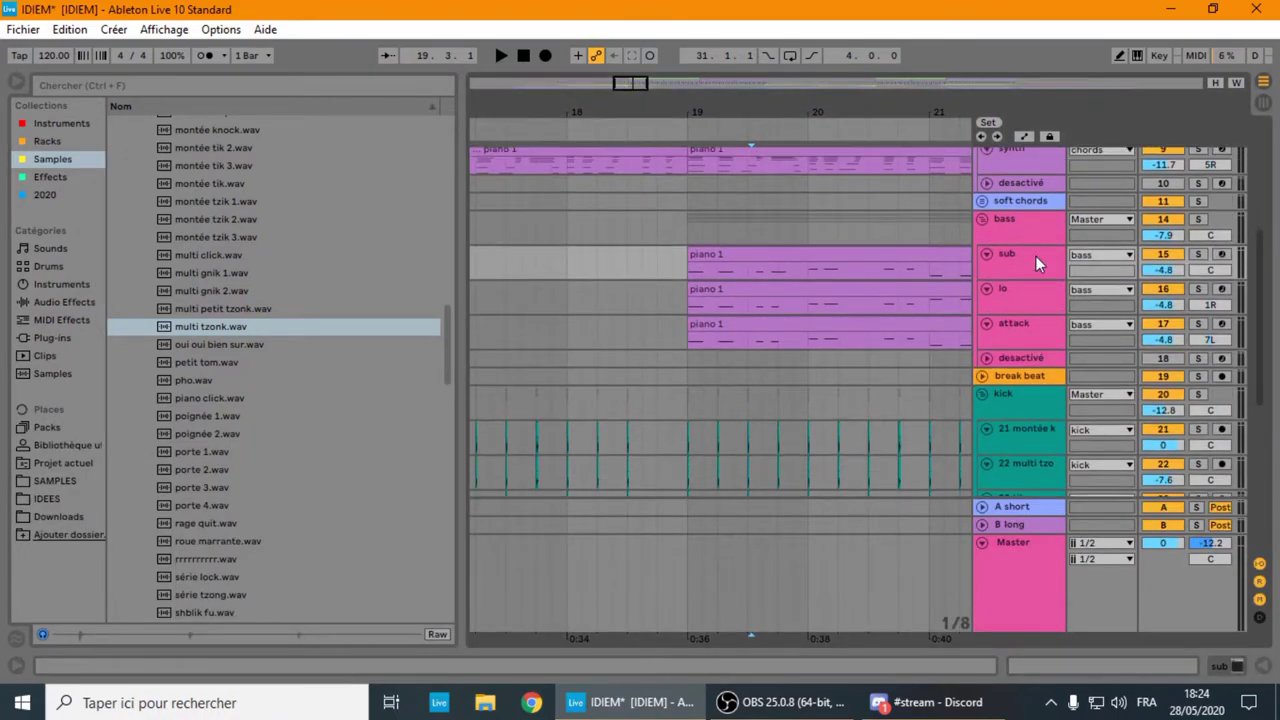
click(1205, 219)
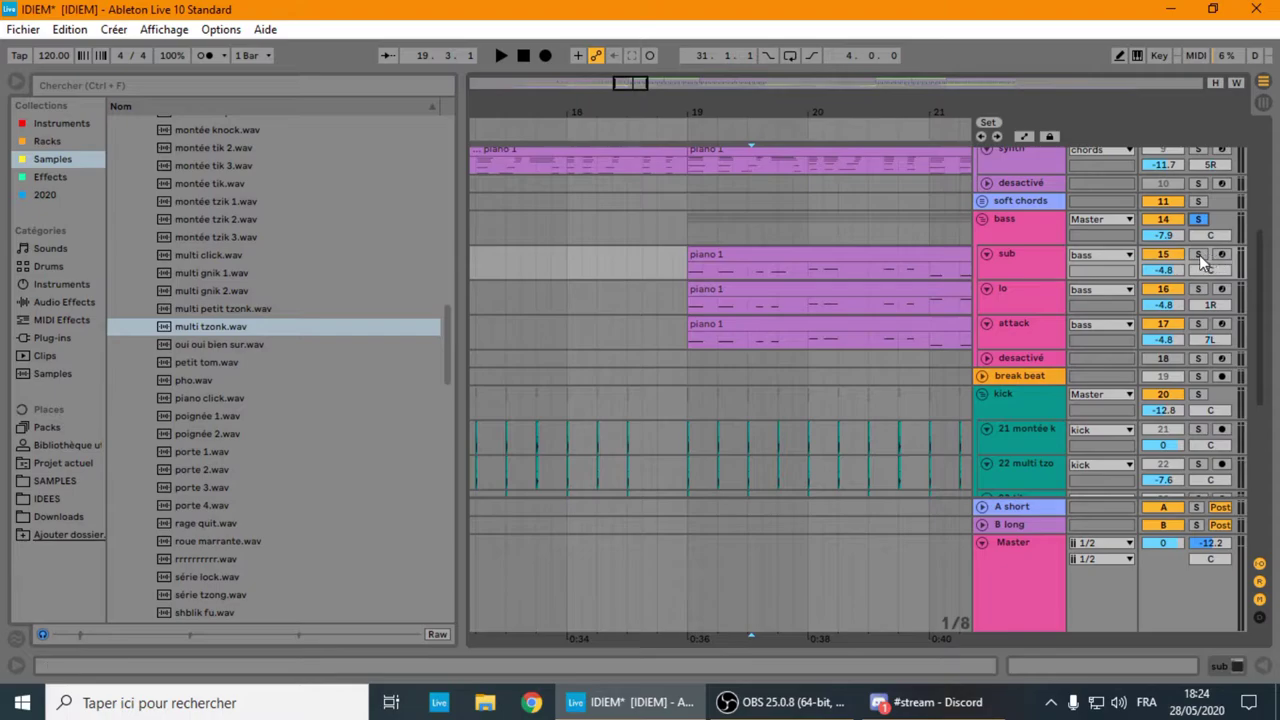
key(space)
click(1199, 255)
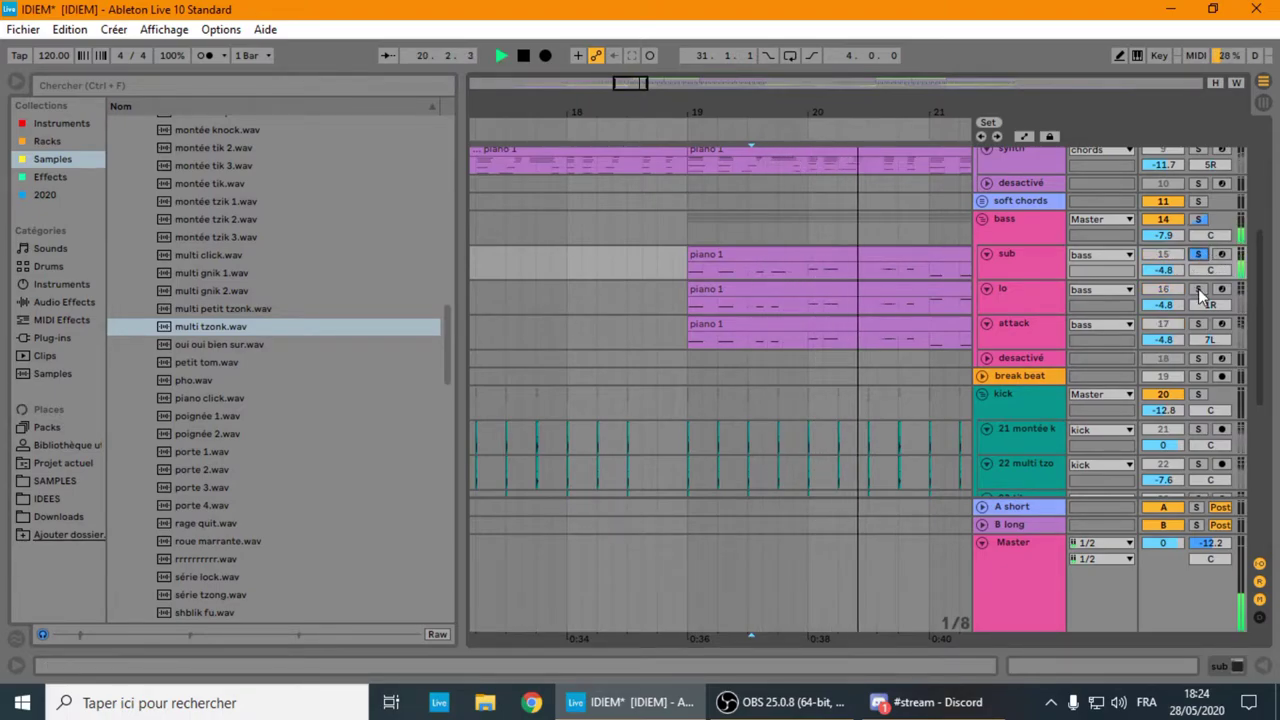
- Audition the lo and attack tracks of the bass group one after the other in solo, replaying from 19.3.1
click(1199, 290)
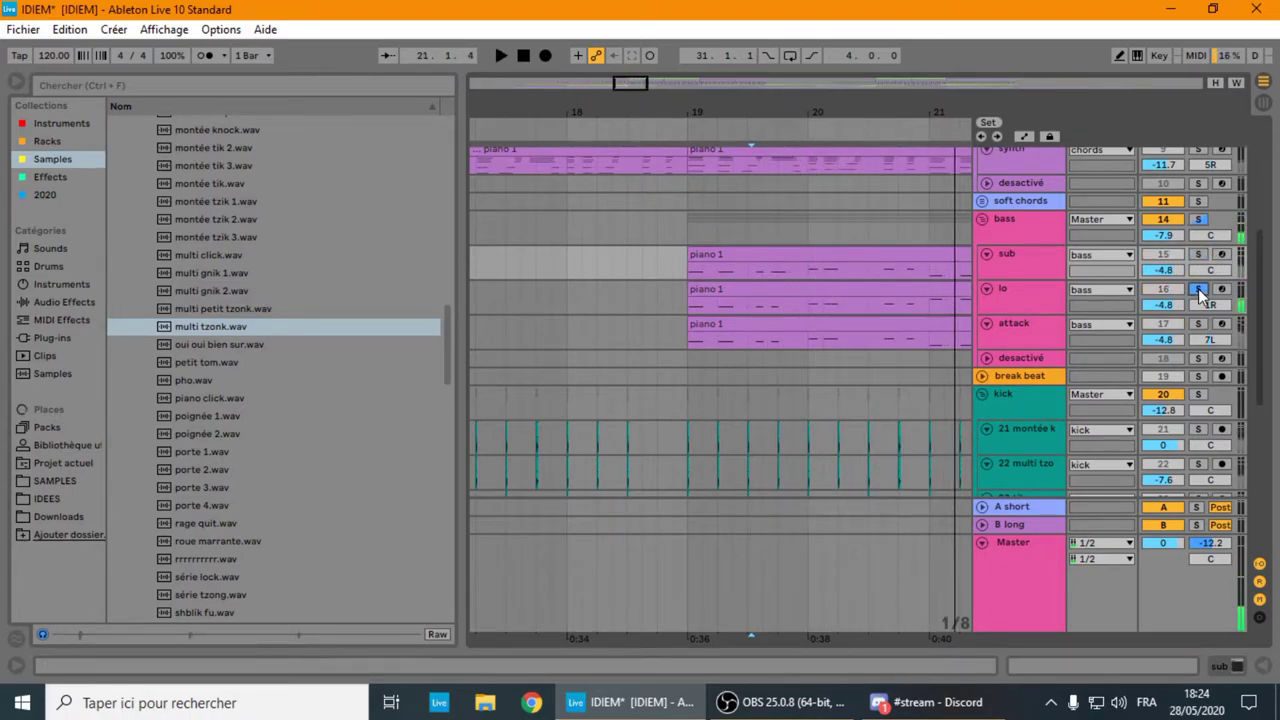
key(space)
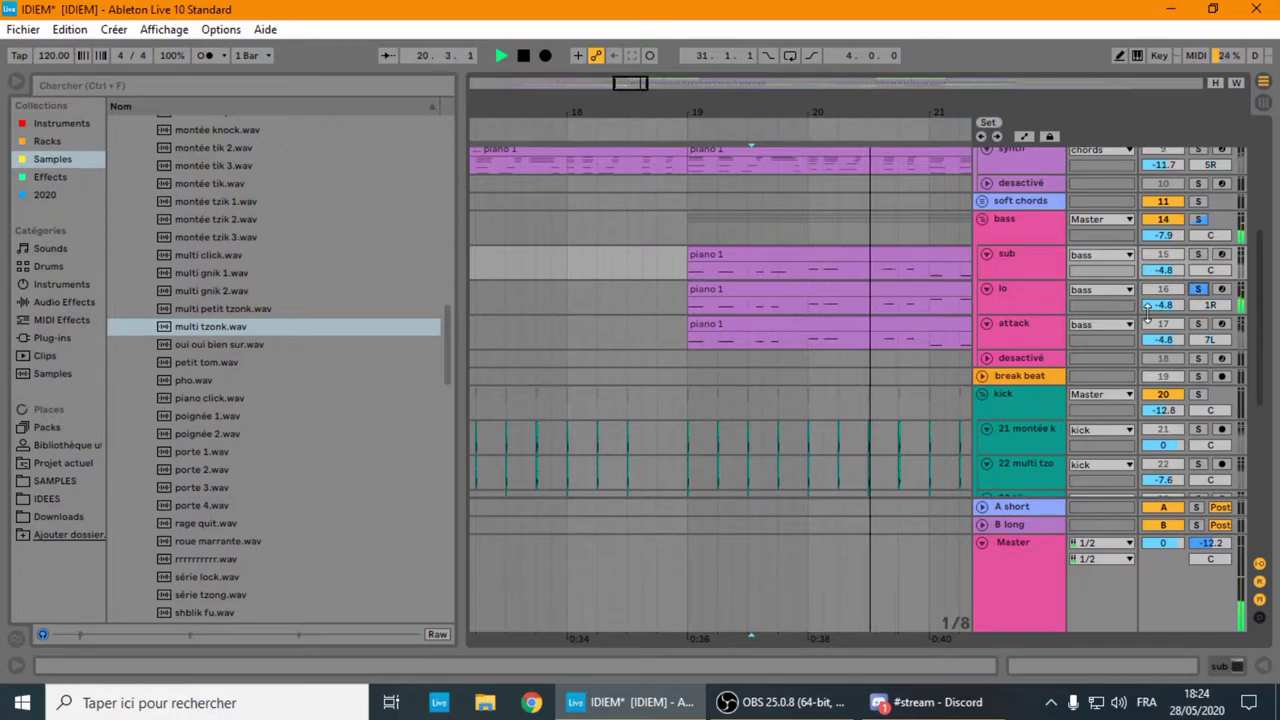
click(1197, 326)
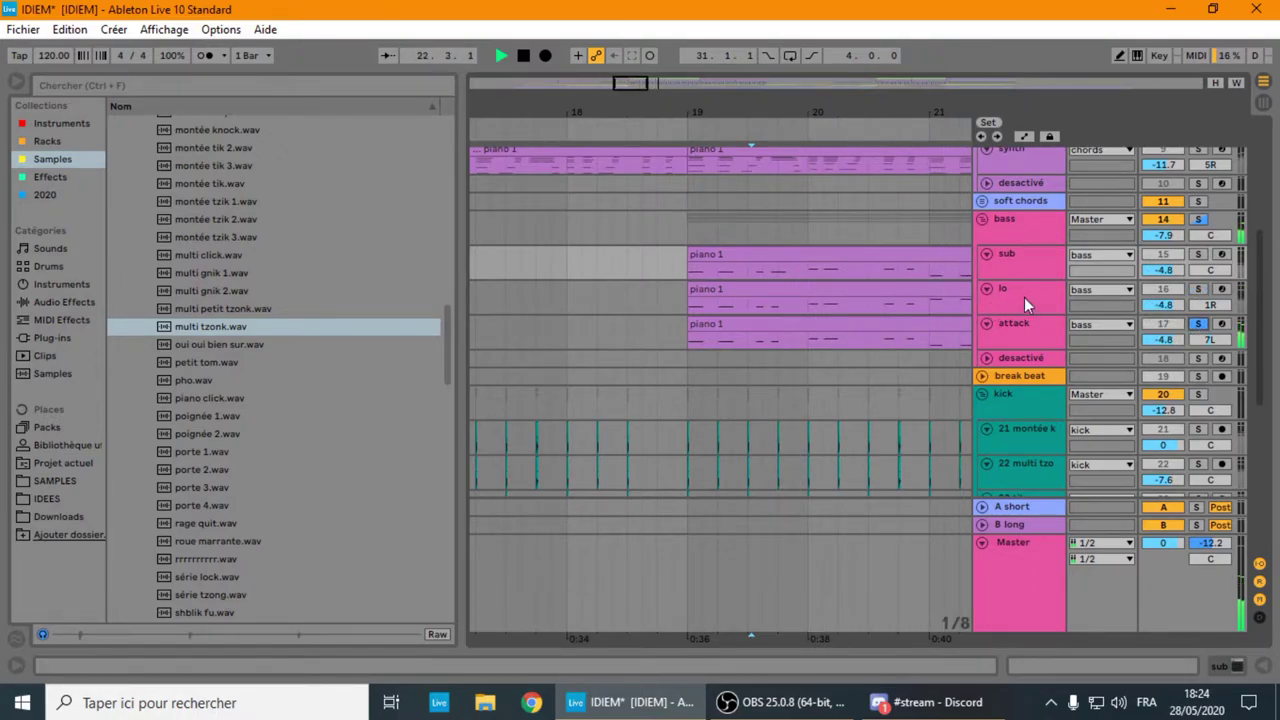
- Clear the attack track's solo and play the whole soloed bass group from 19.1.1
click(1197, 220)
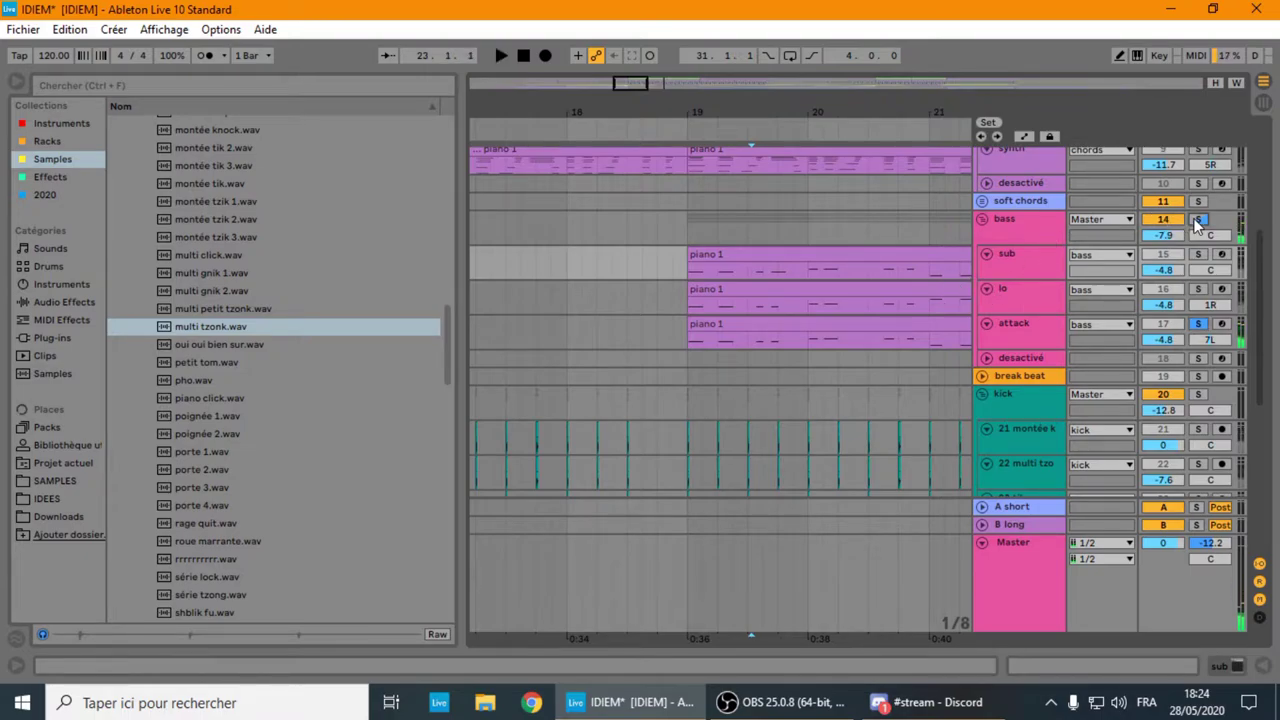
click(690, 225)
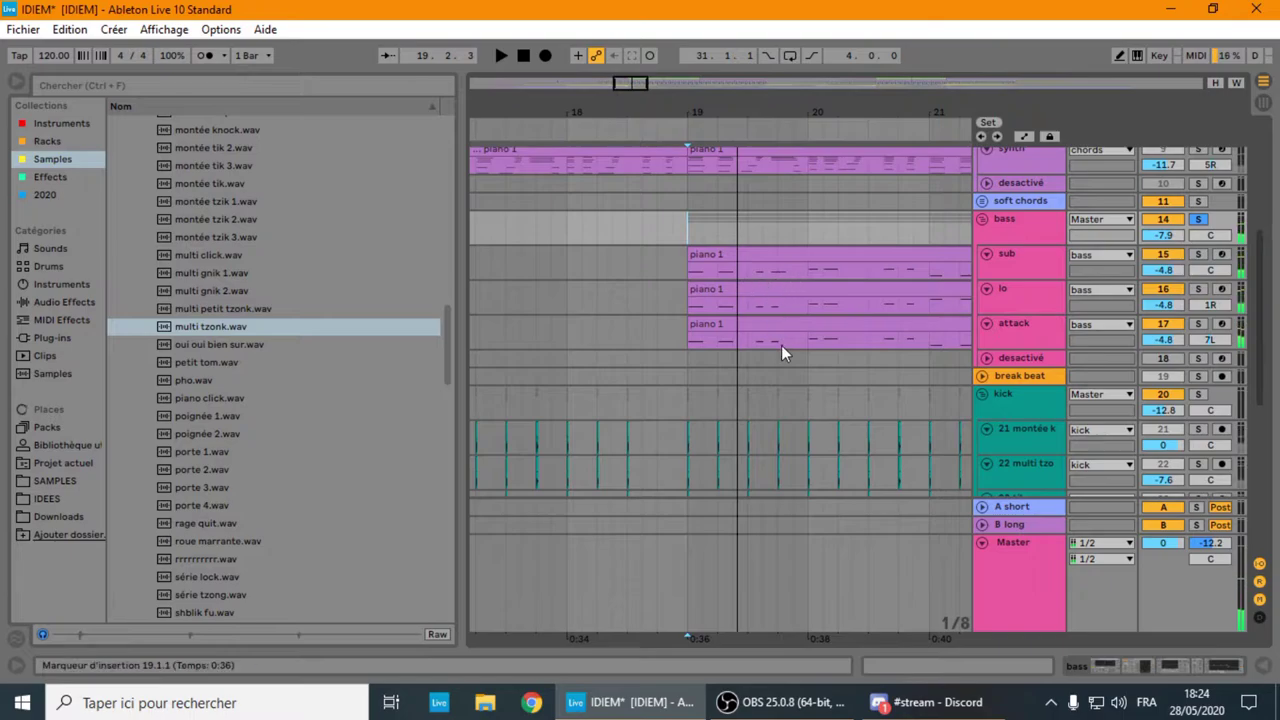
- Look over the kick and clap layers and the FX, hi hat, voice and sax groups around bar 19
scroll(776, 330, down, 3)
scroll(770, 317, down, 5)
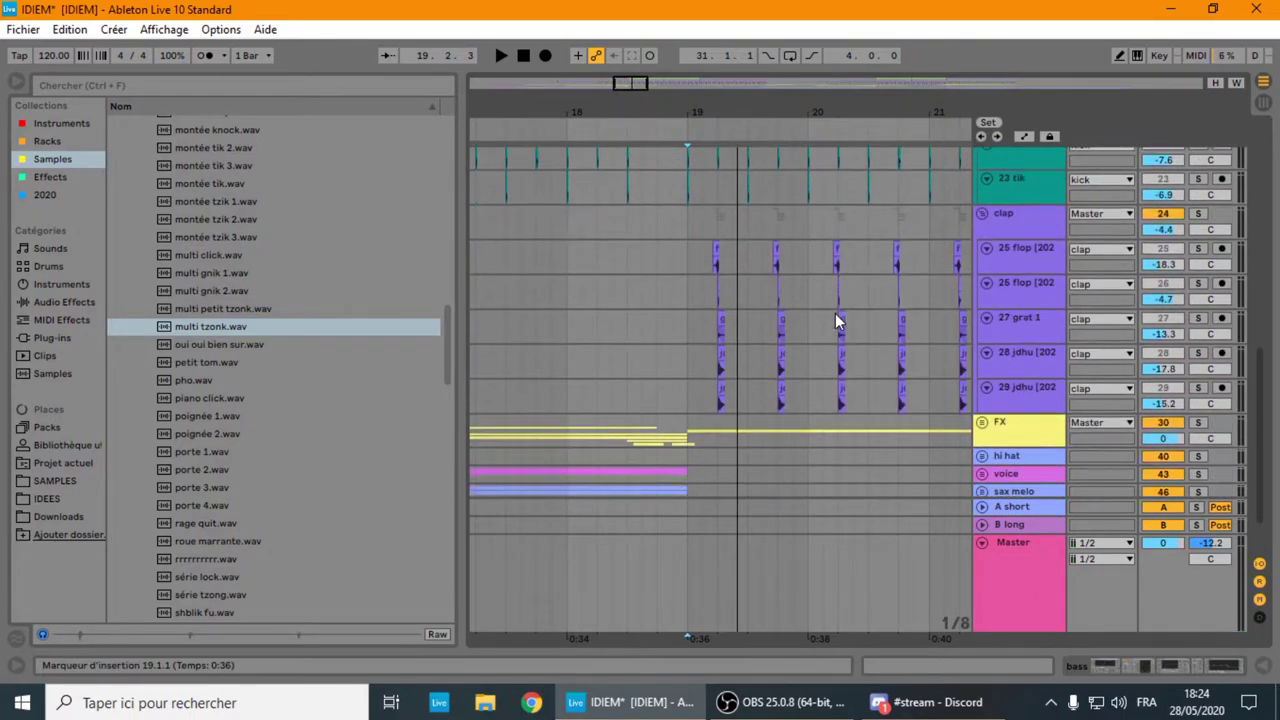
scroll(835, 313, down, 2)
scroll(885, 382, up, 3)
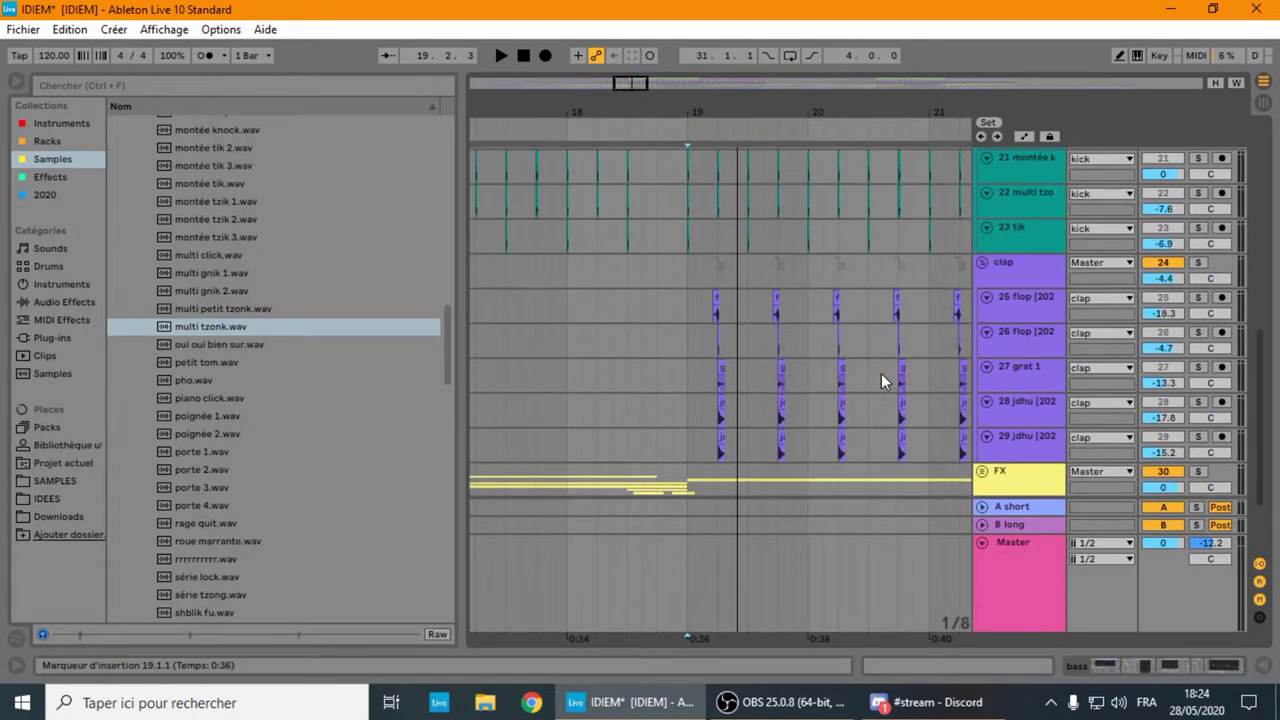
ctrl+scroll(881, 373, down, 3)
scroll(886, 418, down, 3)
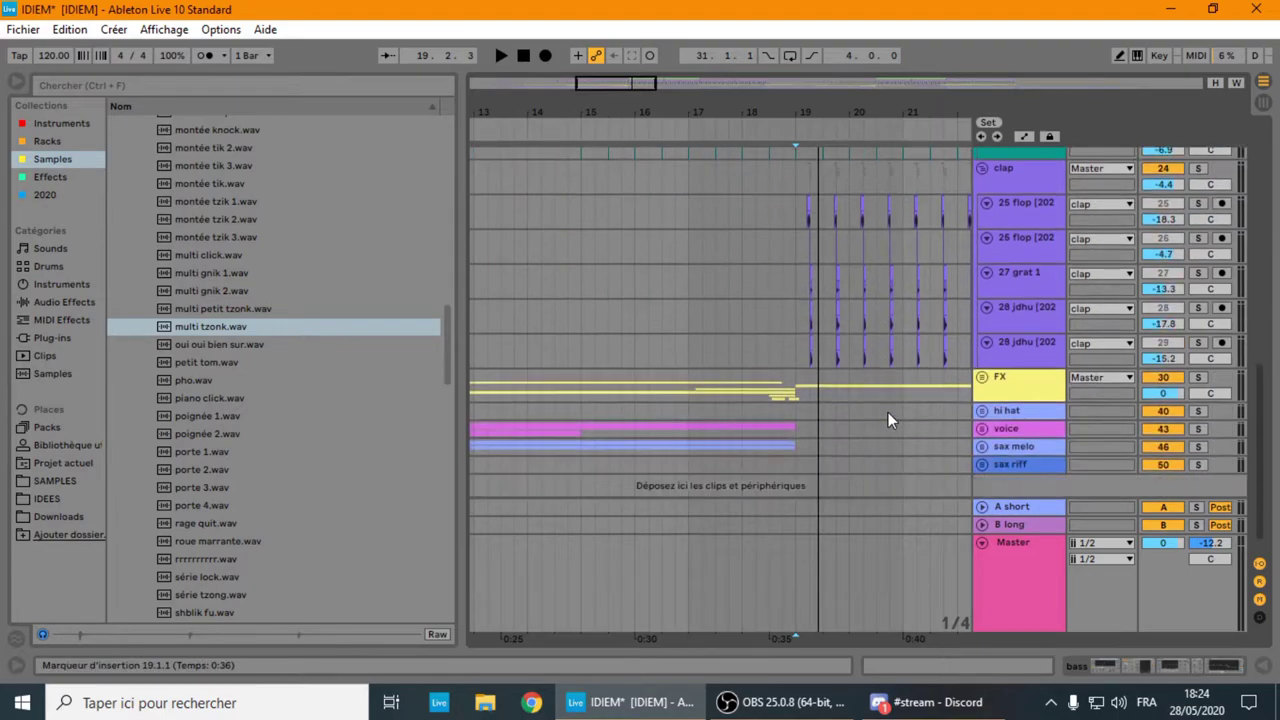
ctrl+scroll(951, 404, down, 5)
scroll(905, 377, up, 3)
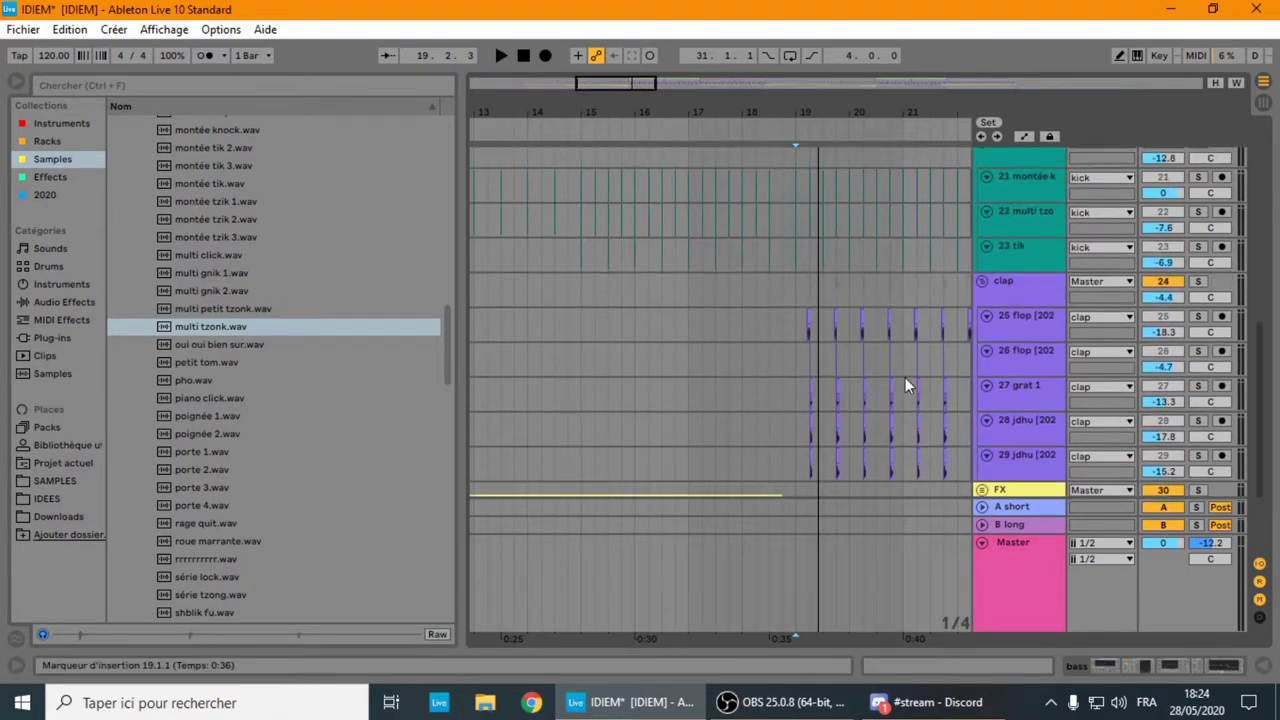
- Play the lead section from 19.1.1, toggling the lead group's solo on and off to hear it within the full mix
ctrl+scroll(552, 322, down, 2)
scroll(514, 237, up, 3)
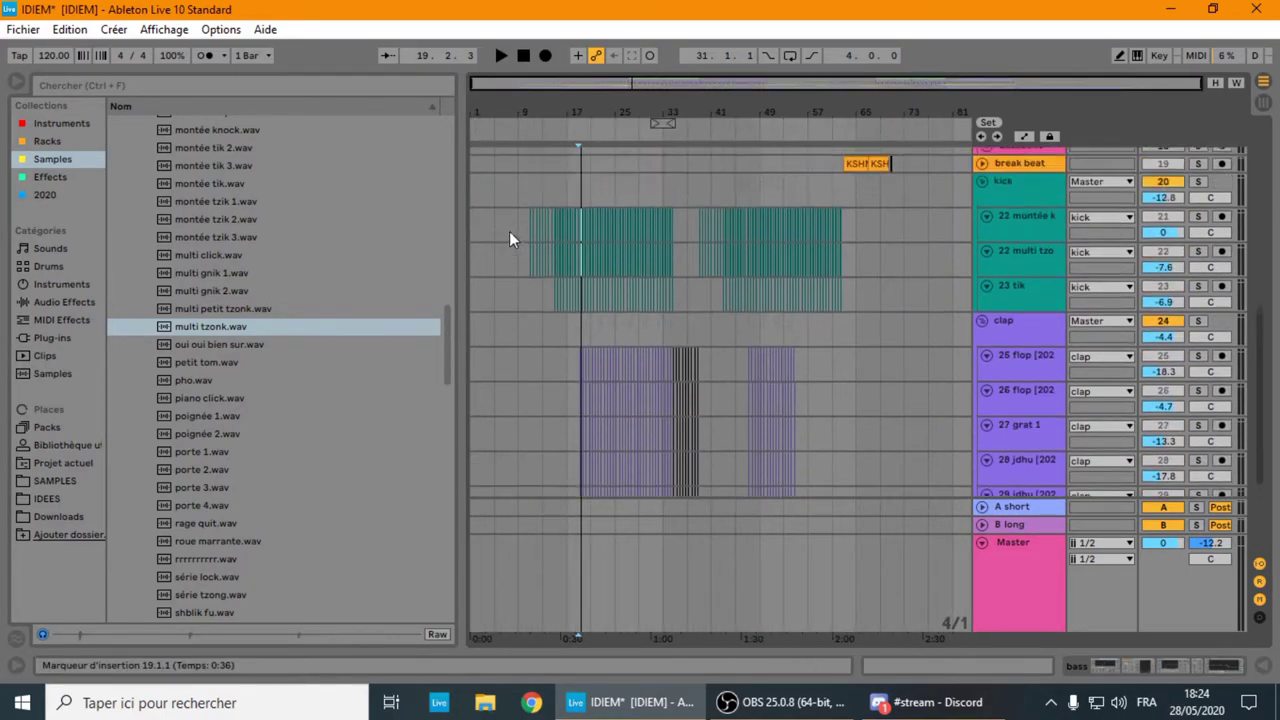
scroll(508, 235, up, 3)
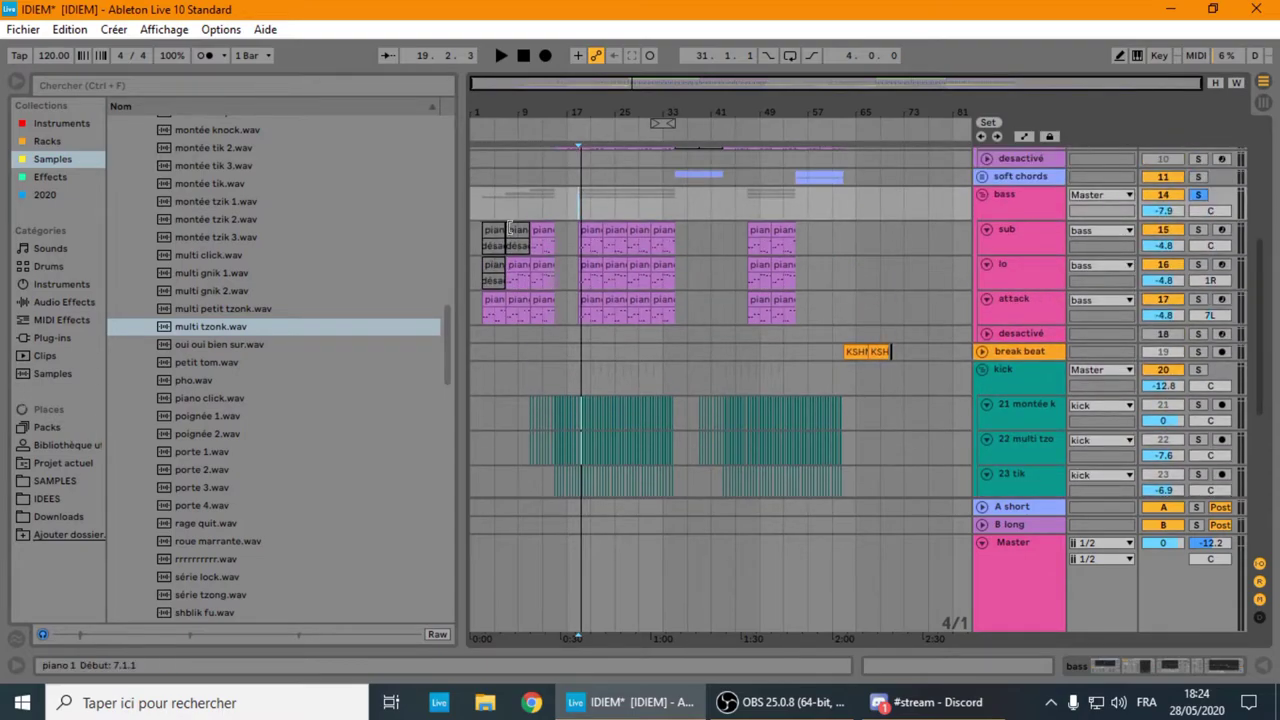
scroll(595, 262, up, 7)
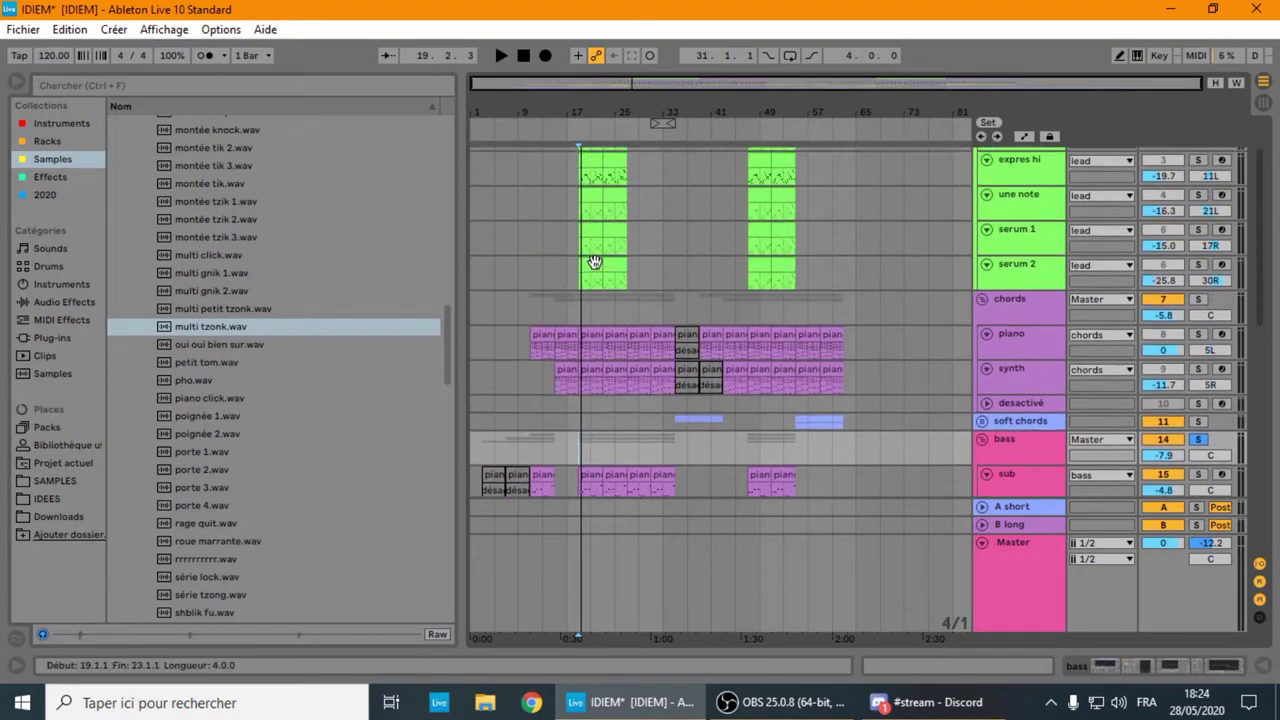
click(597, 163)
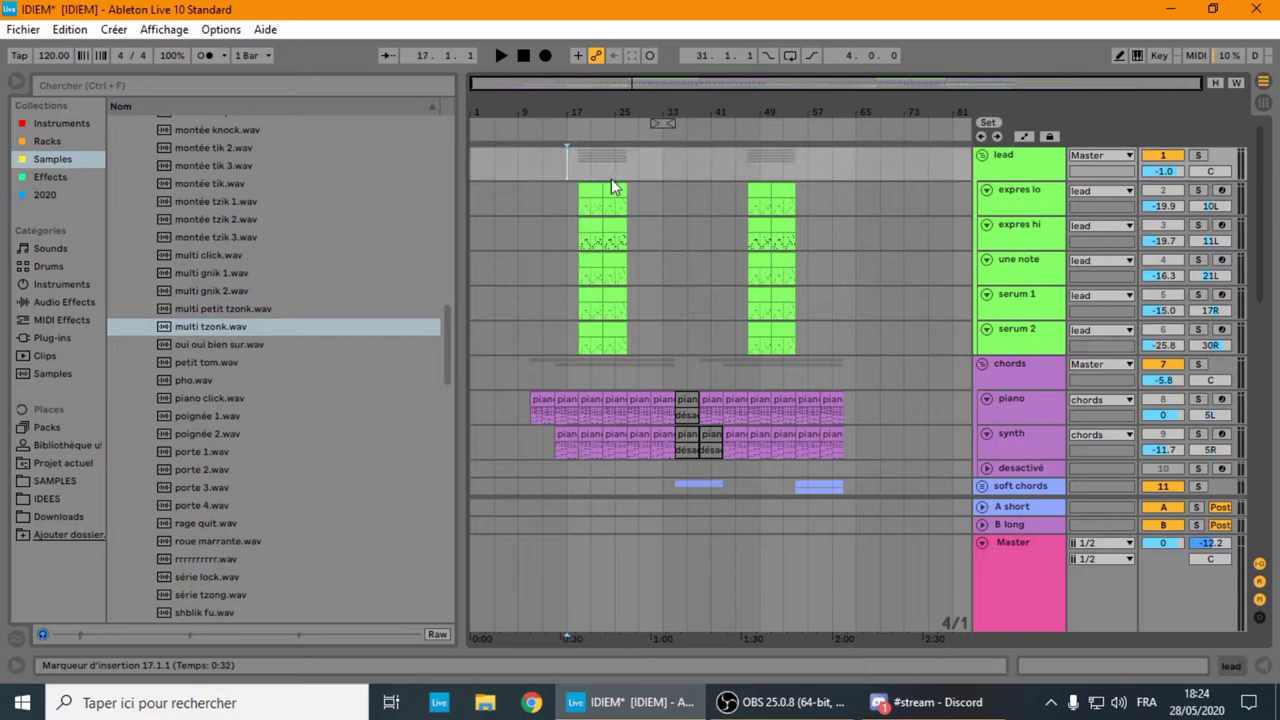
ctrl+scroll(578, 165, up, 4)
click(688, 158)
key(space)
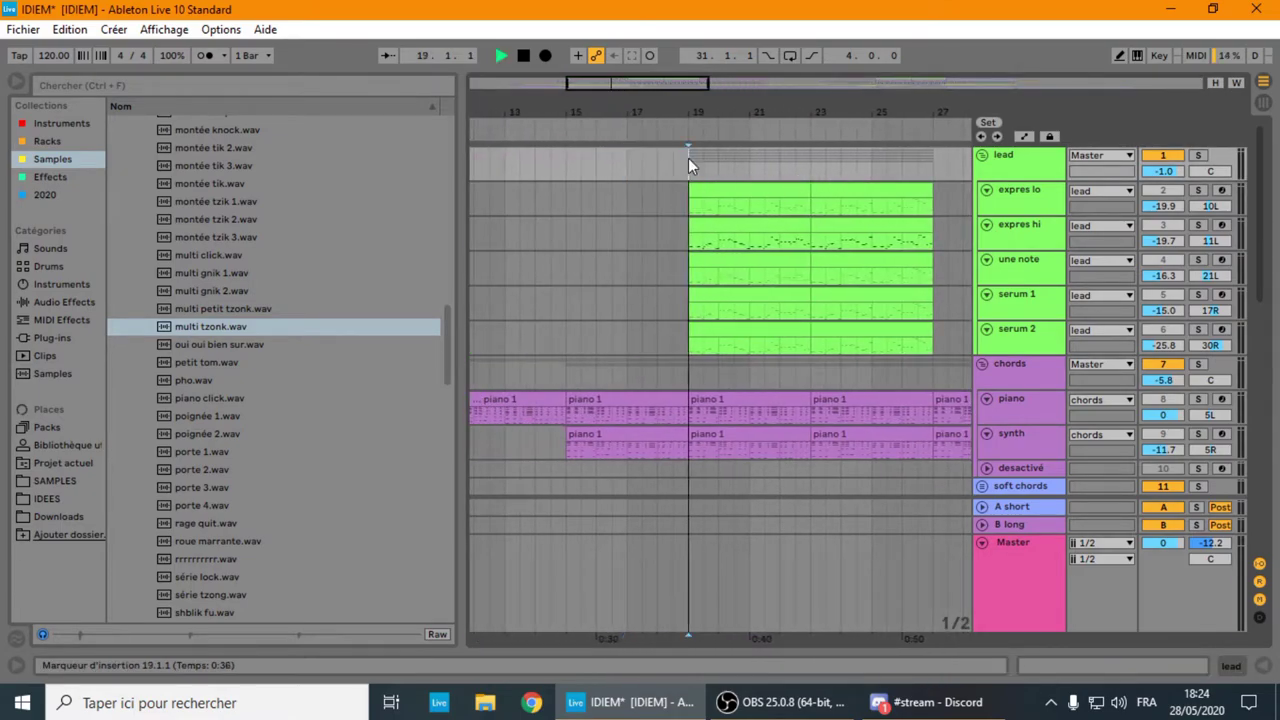
click(1198, 156)
click(1198, 156)
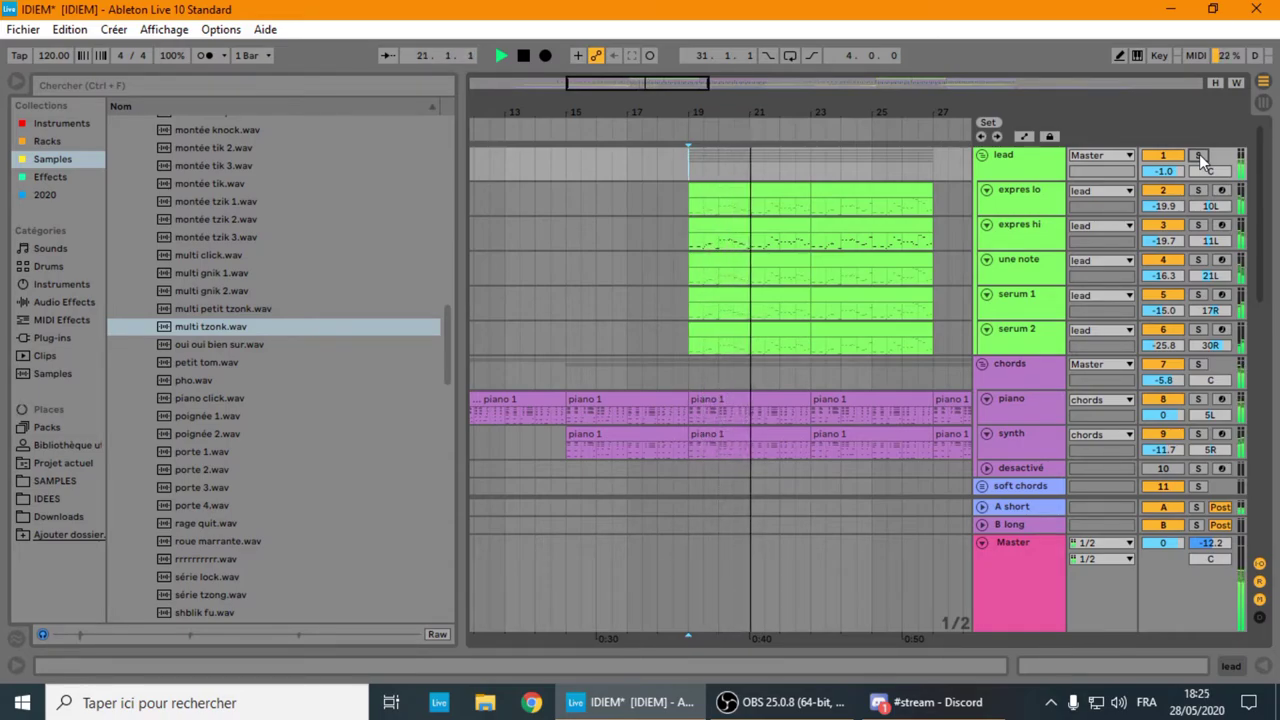
key(space)
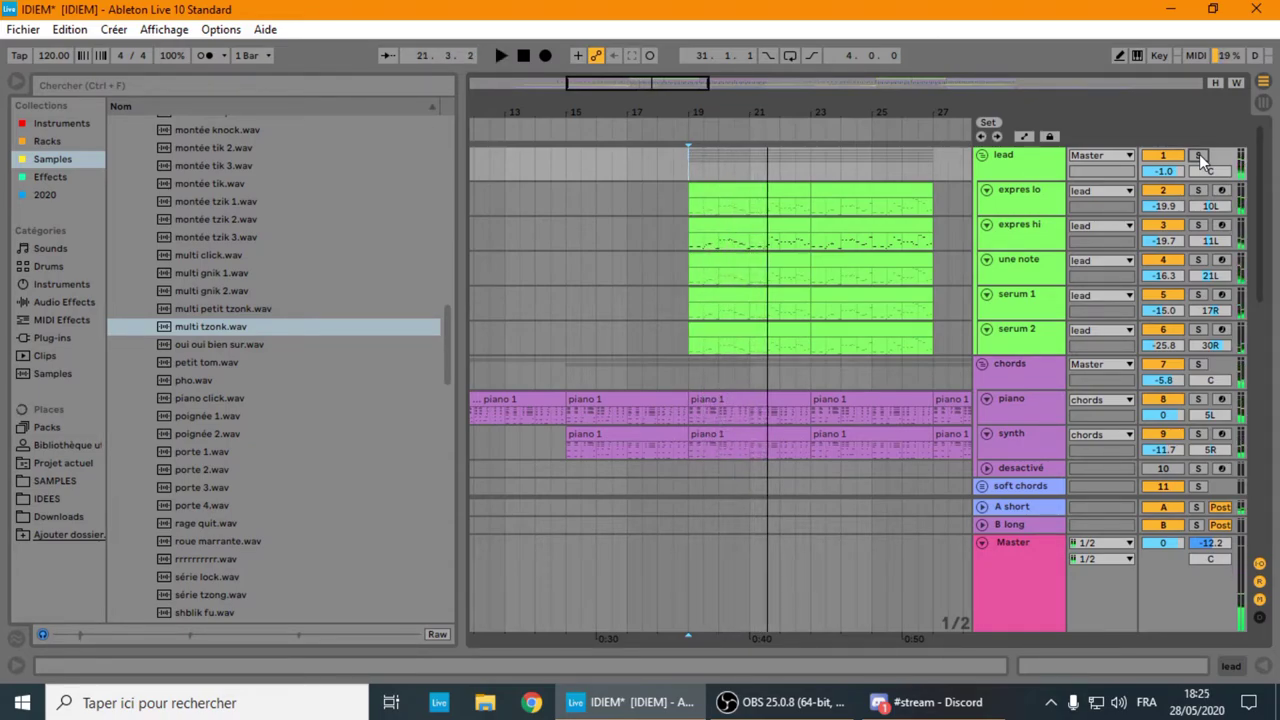
- Unfold the voice group and play from the first lo loop clip at 3.1.1
scroll(874, 285, left, 5)
drag(874, 285, 797, 204)
scroll(700, 260, down, 2)
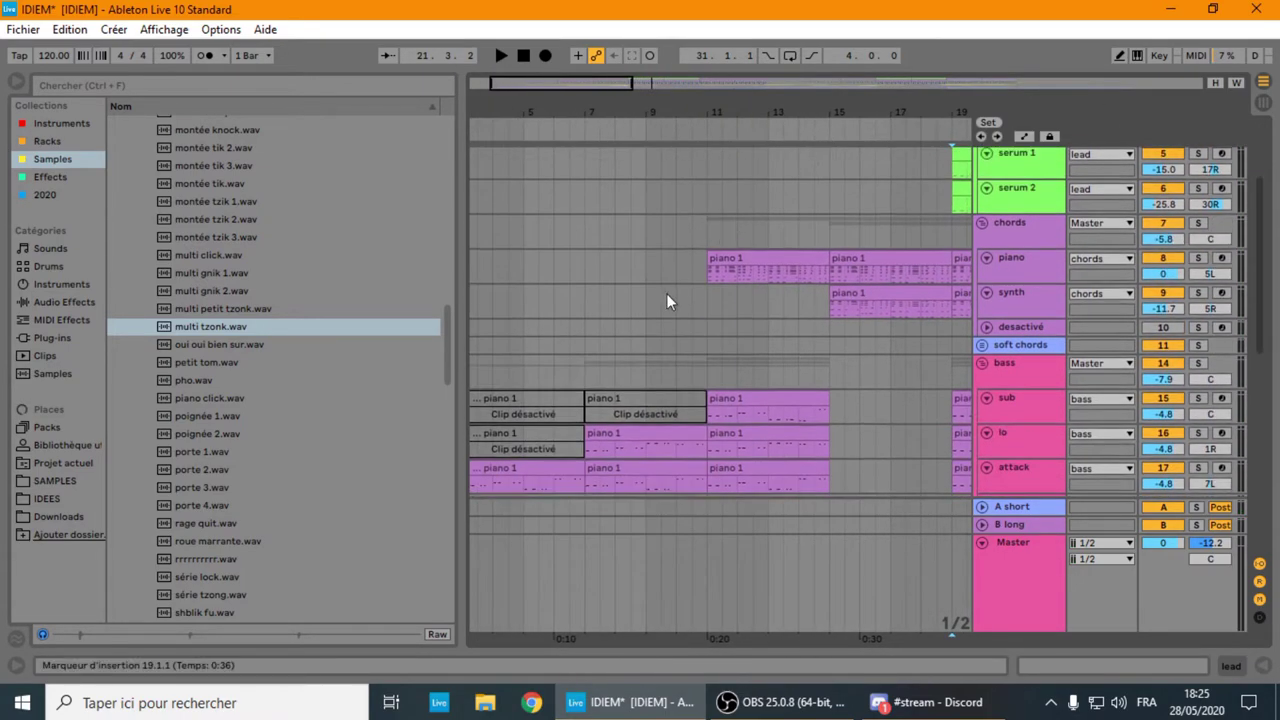
key(minus)
key(minus)
scroll(760, 200, down, 4)
scroll(705, 345, down, 7)
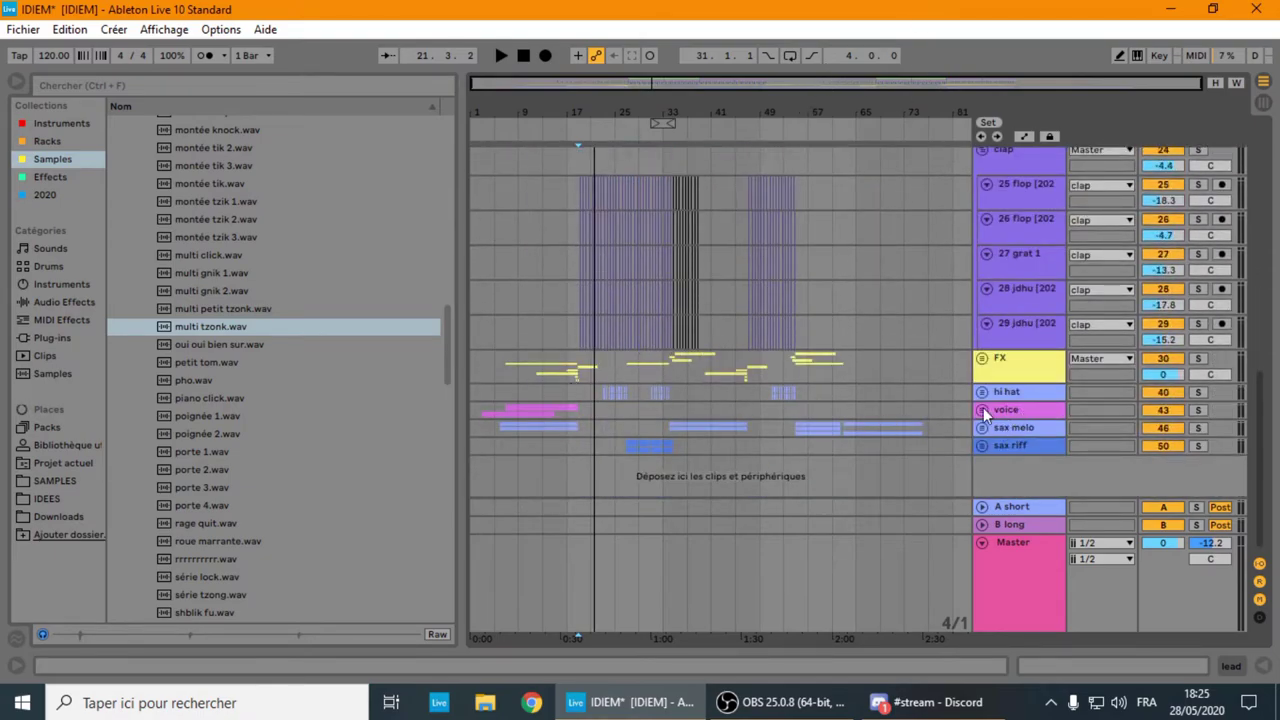
click(983, 410)
scroll(720, 390, down, 2)
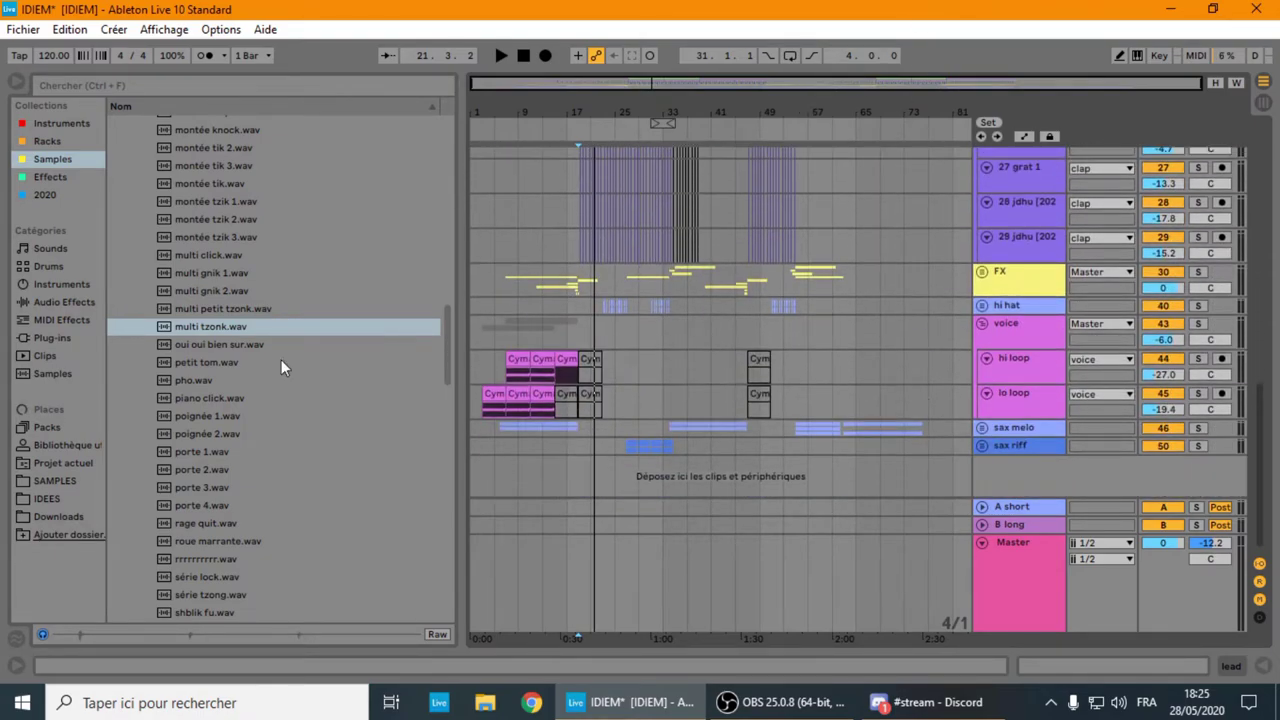
click(497, 390)
key(space)
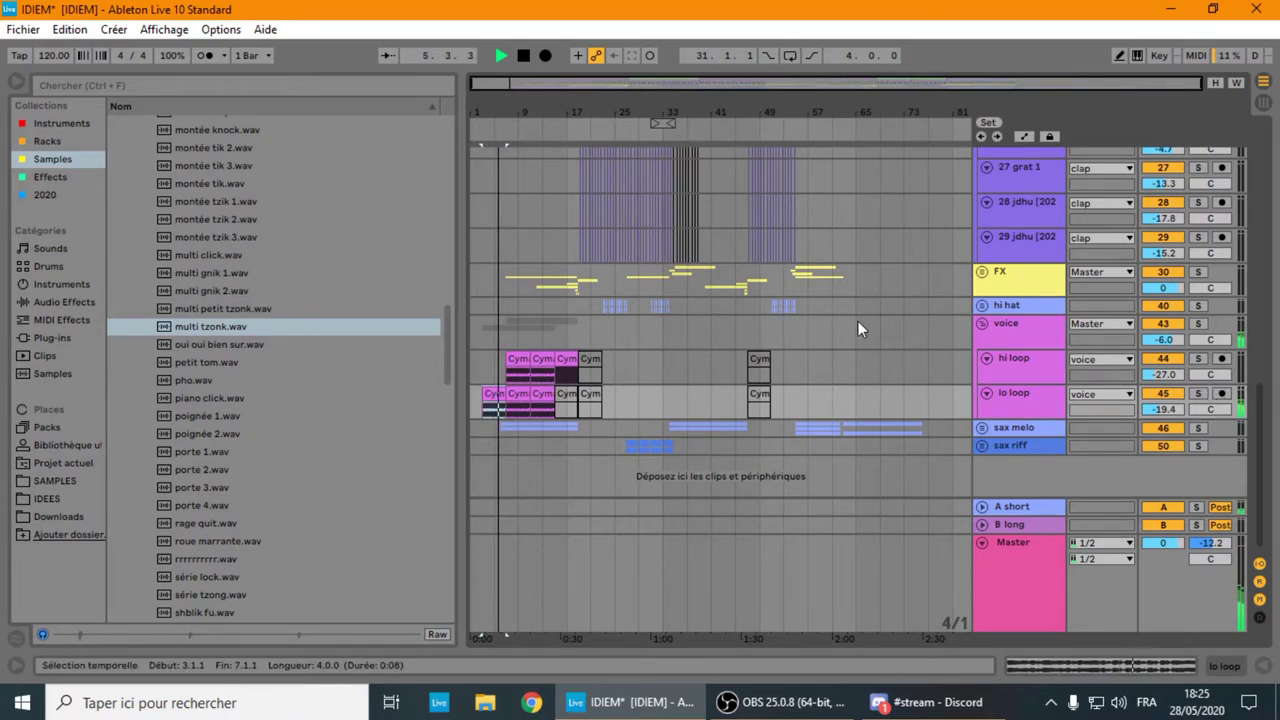
- Unfold the sax melo group and look over the whole arrangement, from the lead group down to the sax riff tracks
click(982, 428)
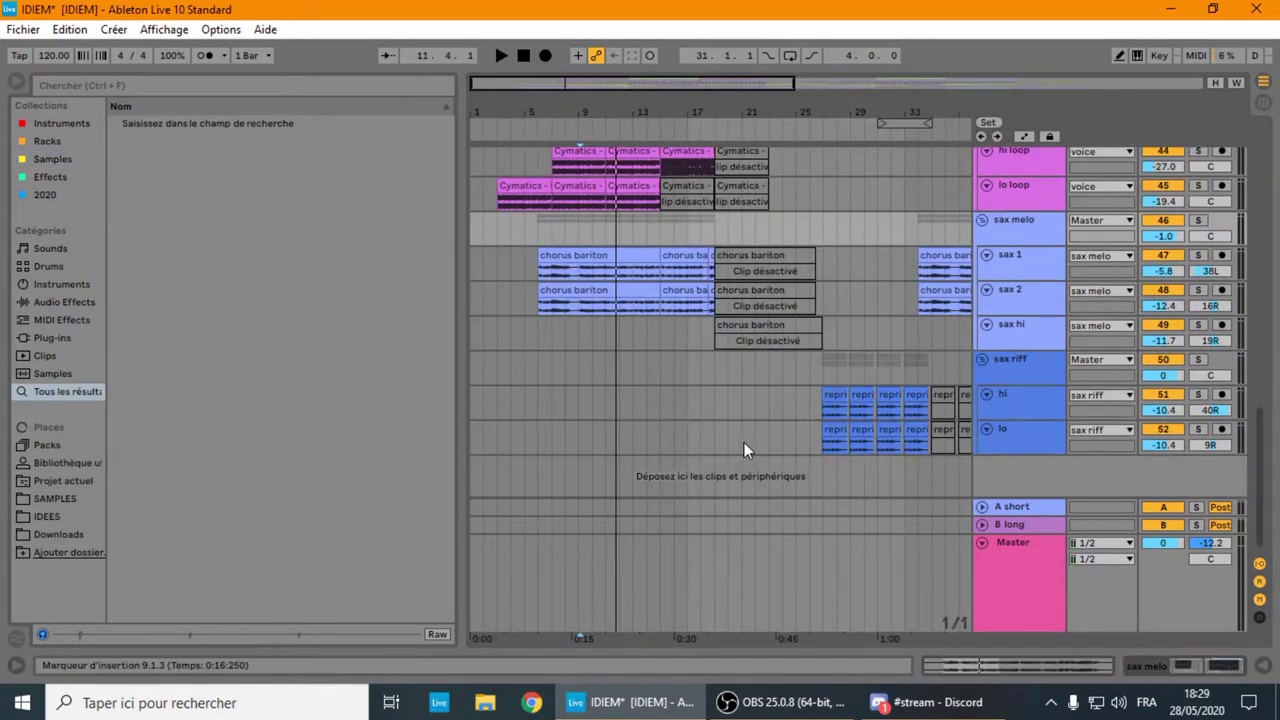
key(minus)
scroll(790, 415, up, 3)
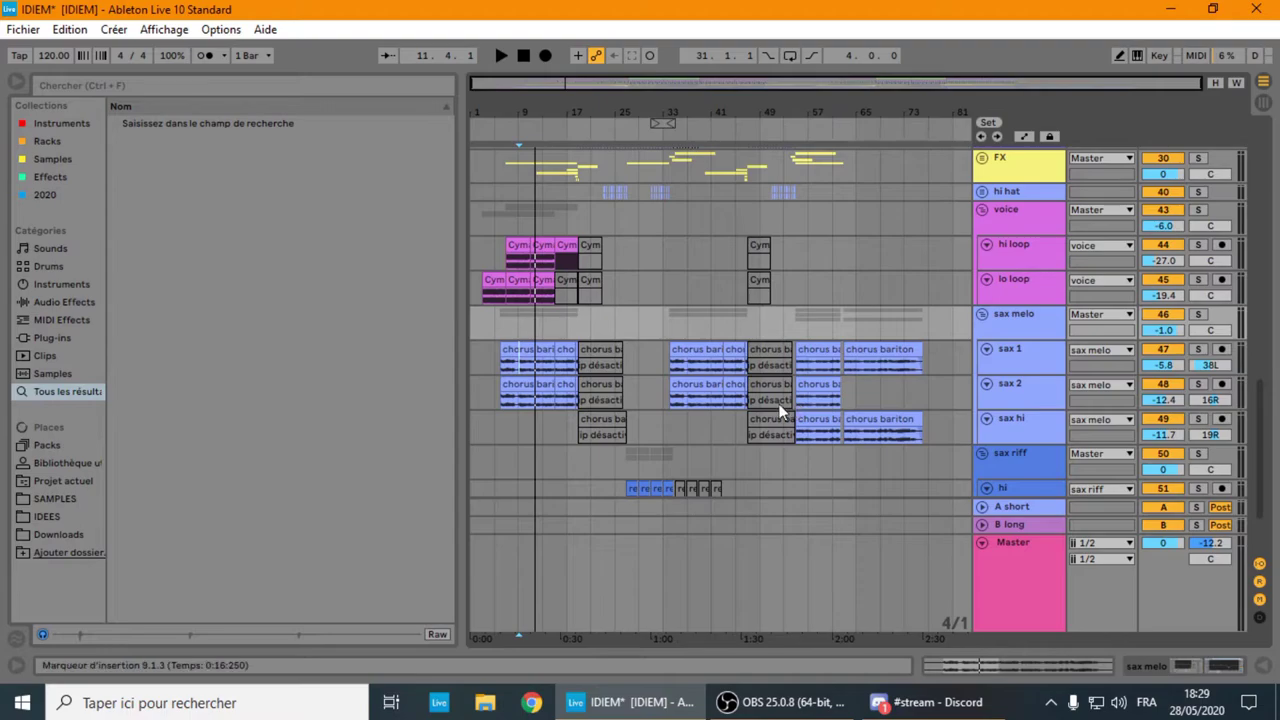
scroll(710, 350, up, 2)
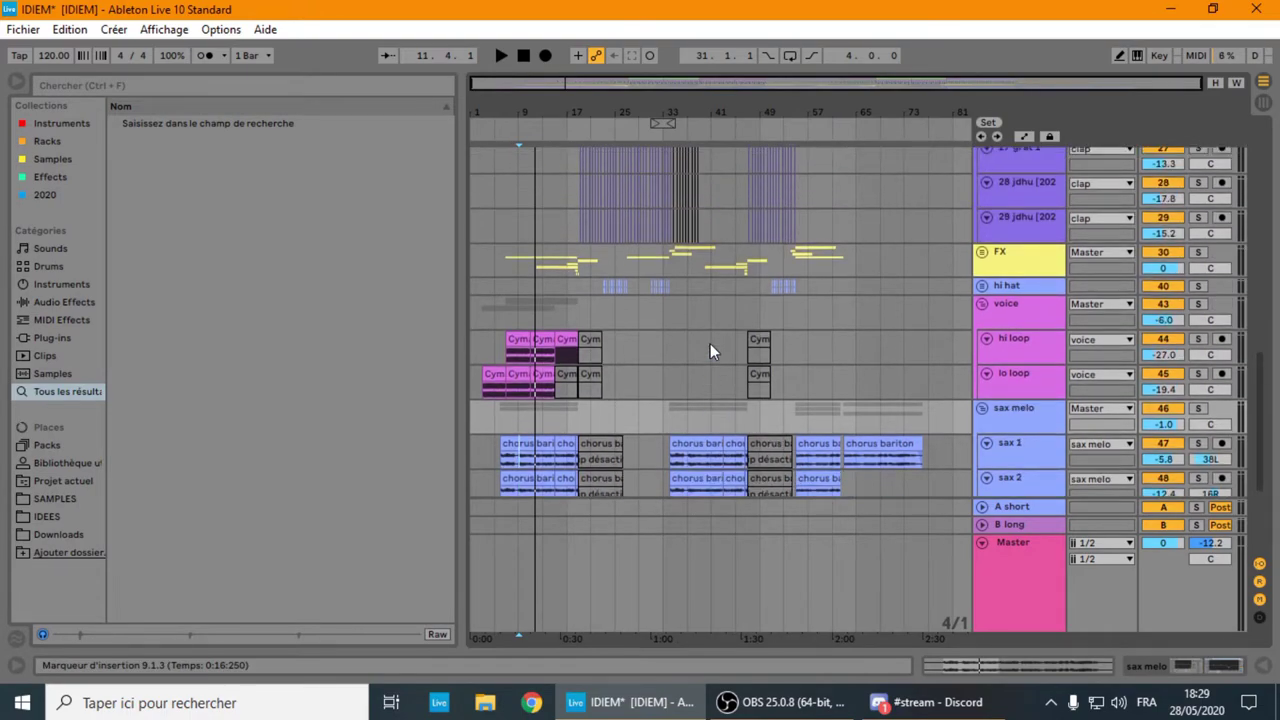
scroll(710, 343, up, 15)
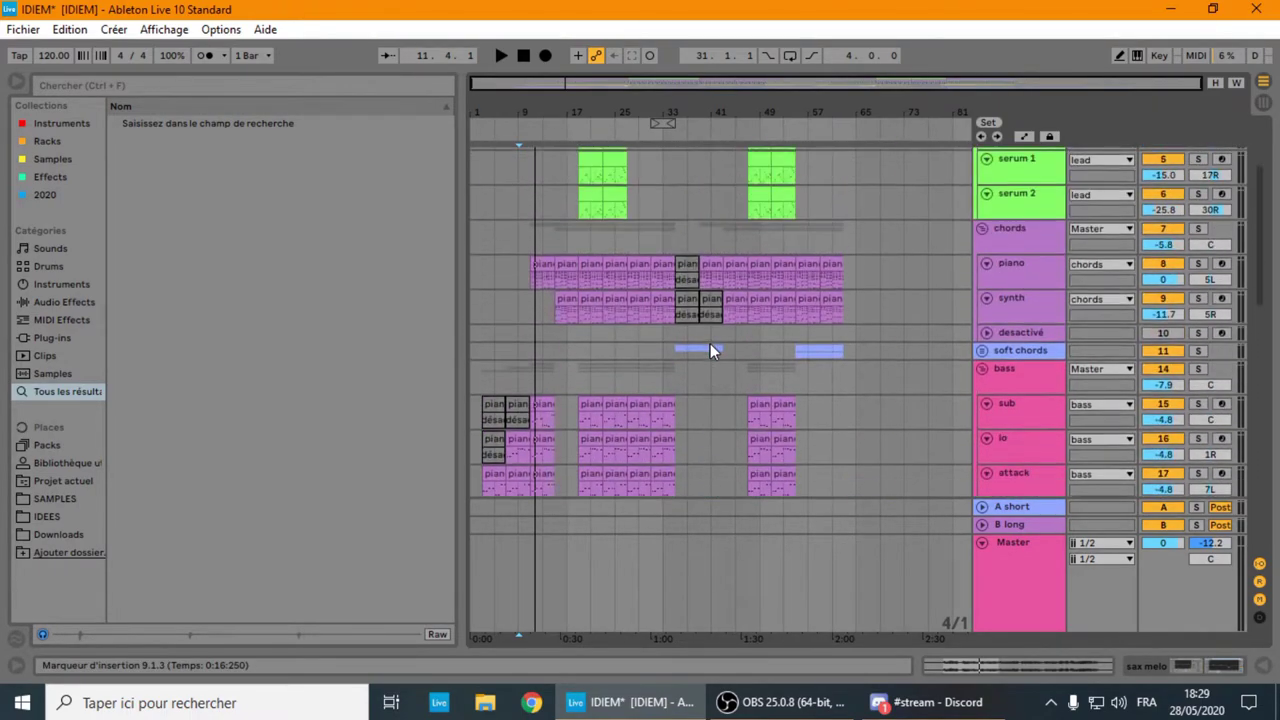
scroll(710, 343, up, 3)
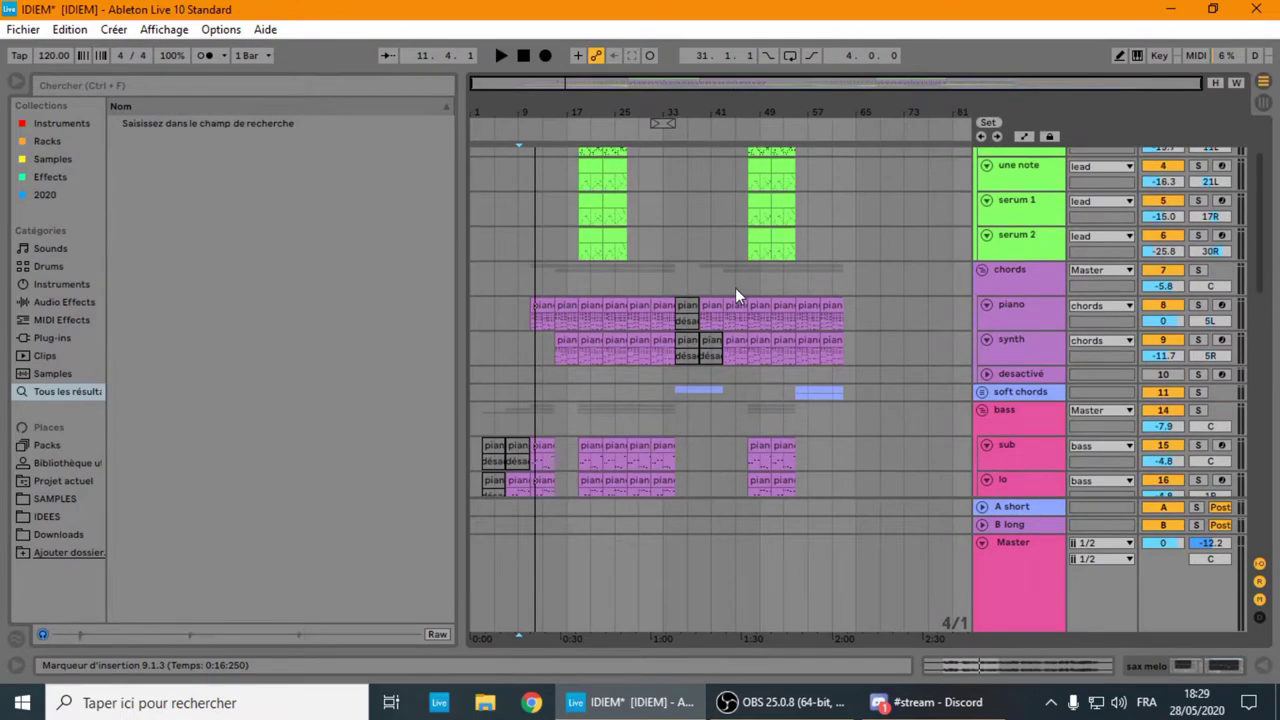
scroll(735, 288, down, 4)
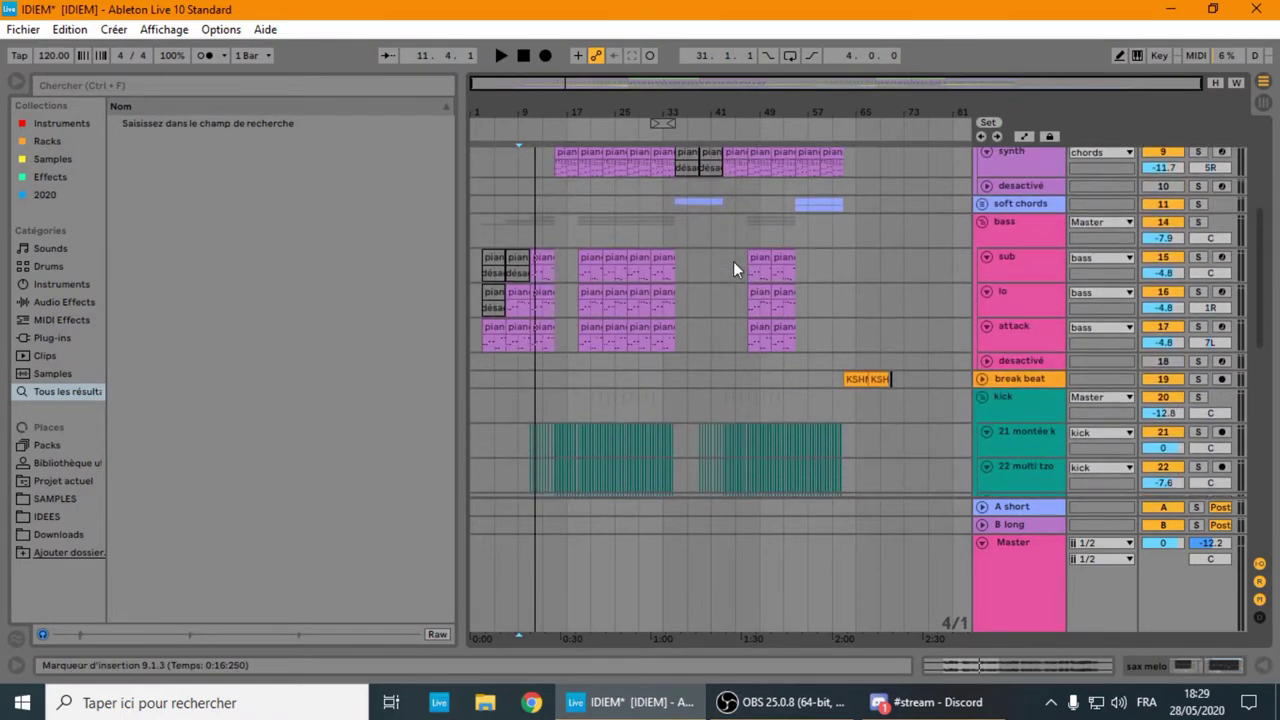
scroll(732, 261, up, 6)
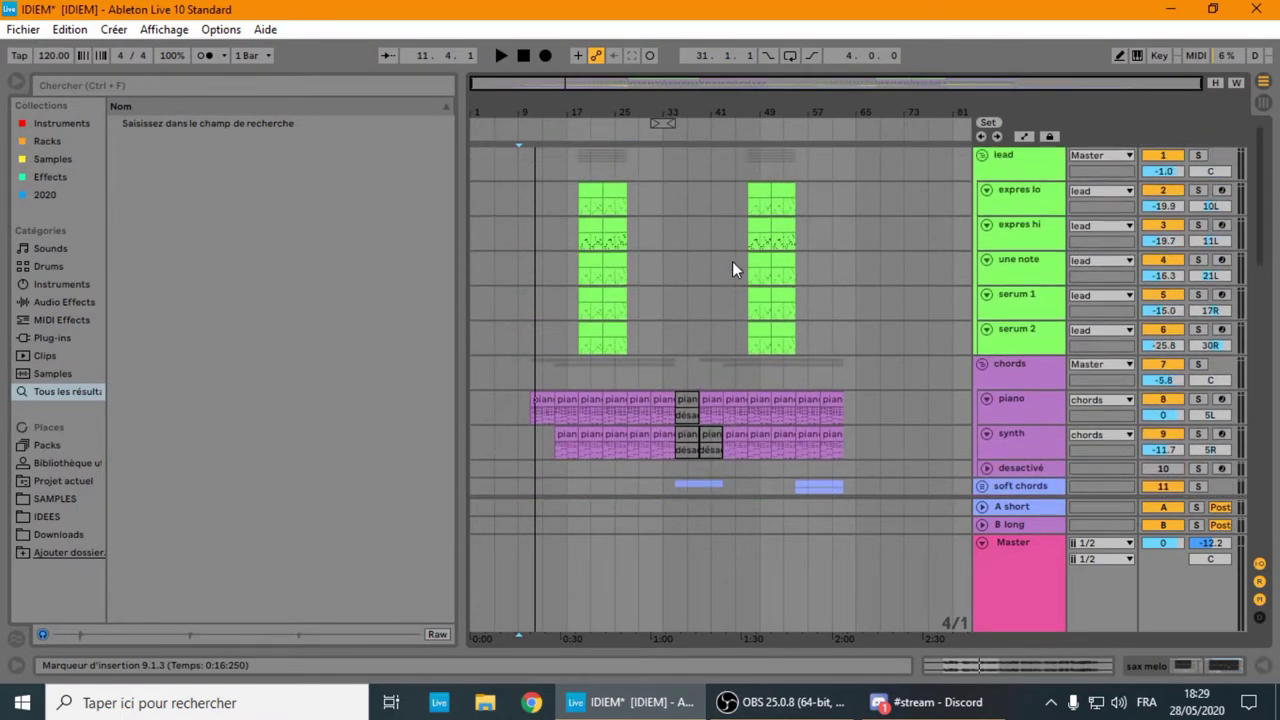
scroll(732, 261, down, 3)
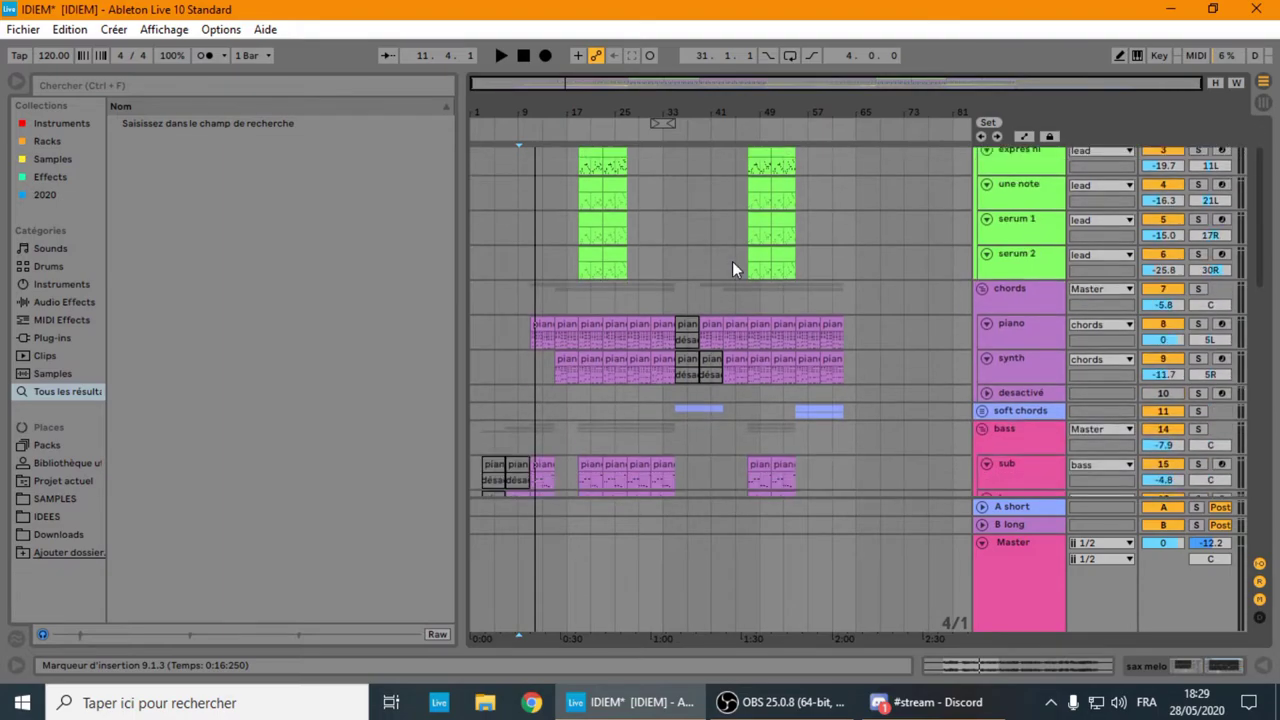
scroll(732, 261, down, 4)
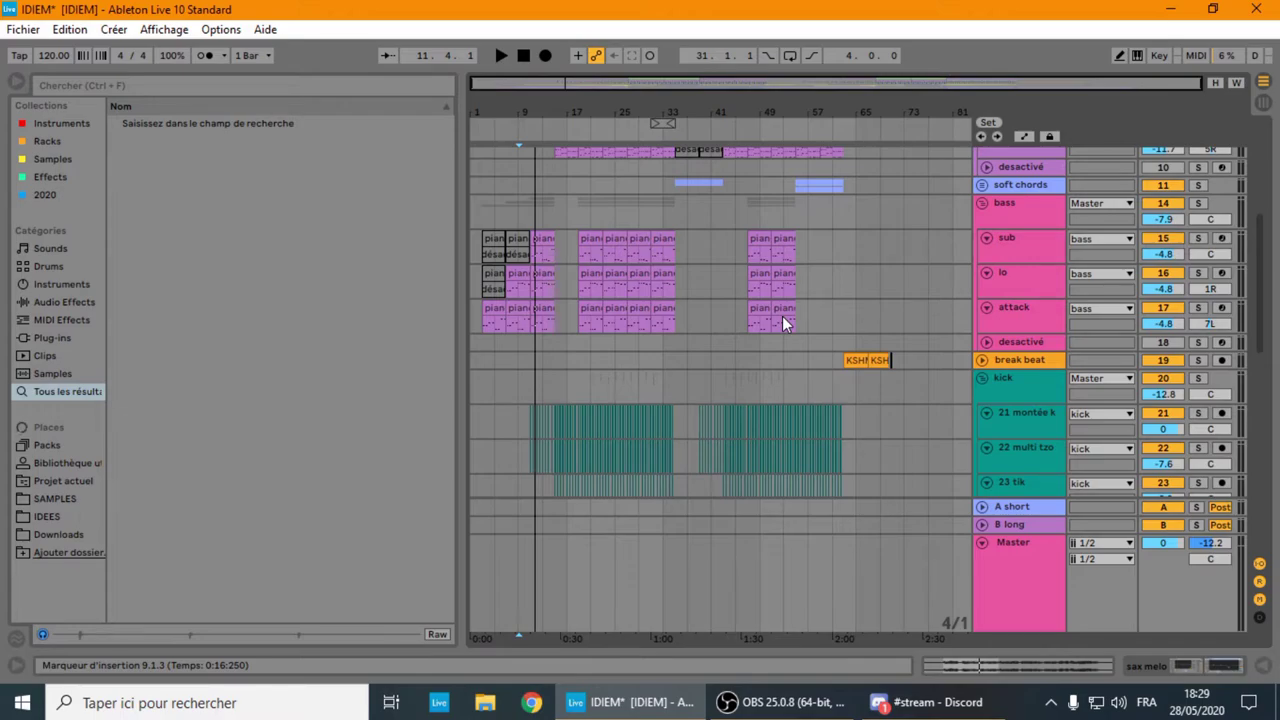
scroll(783, 323, down, 12)
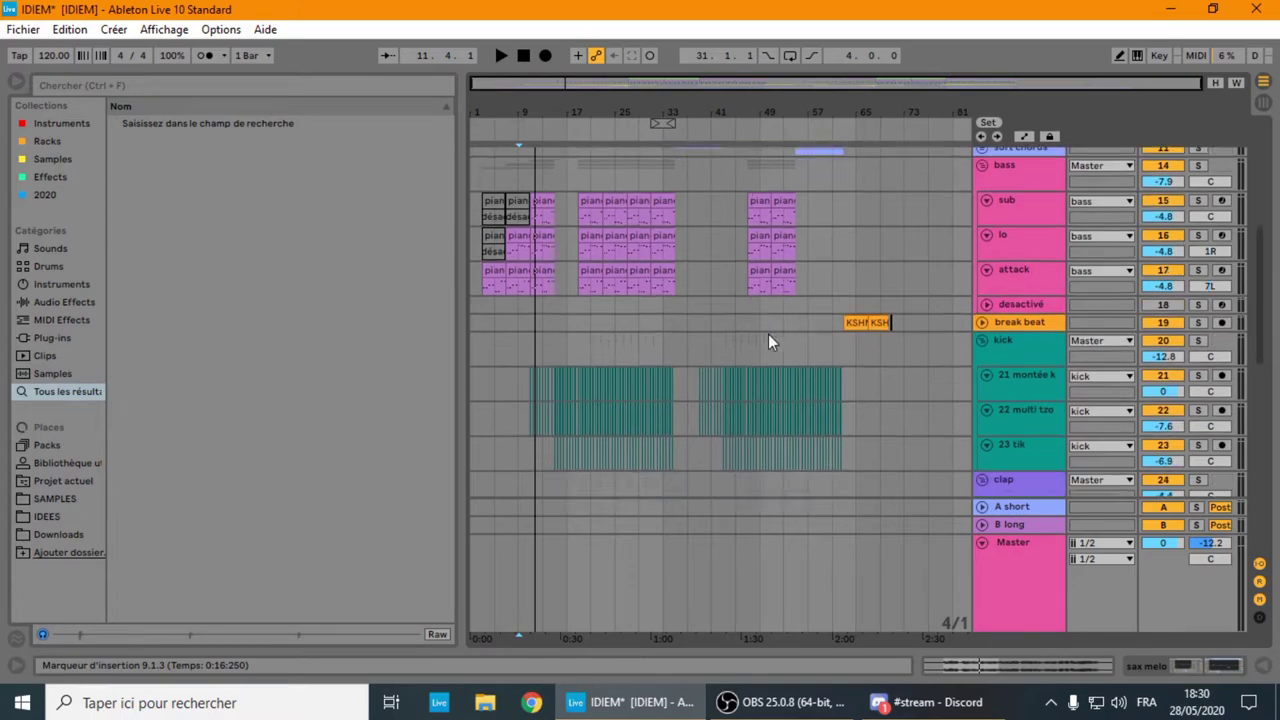
scroll(743, 325, down, 5)
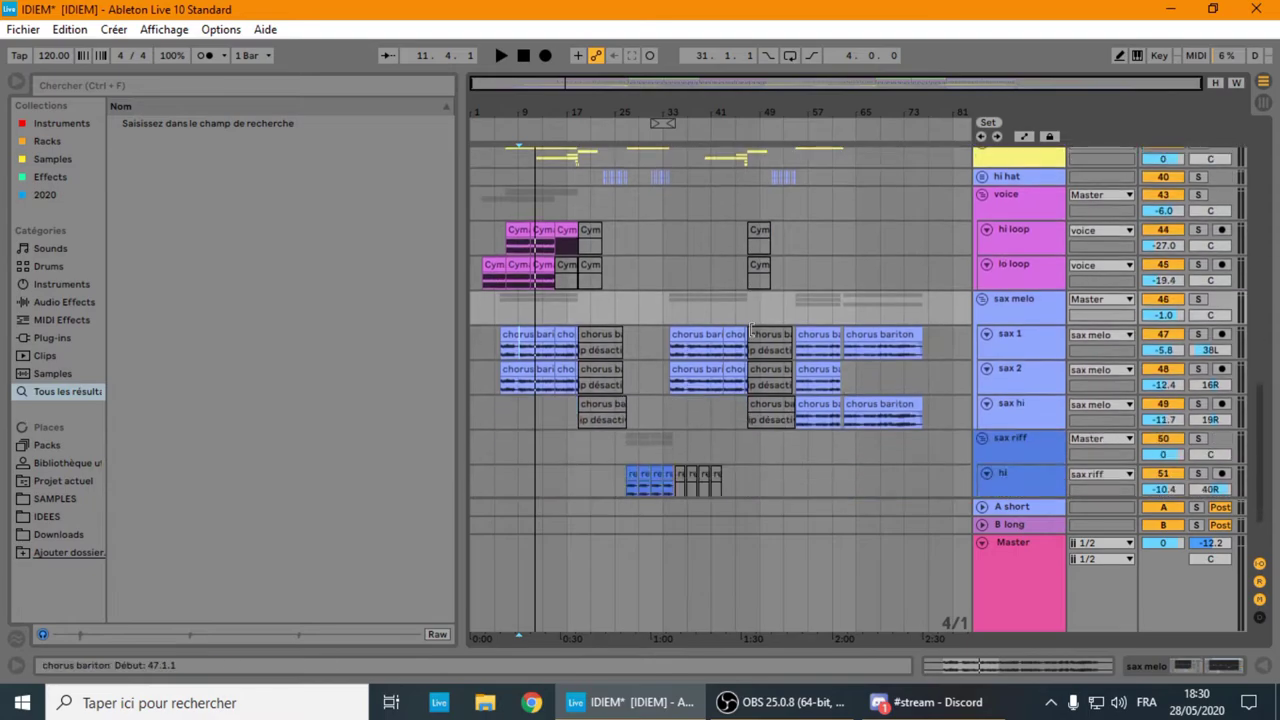
scroll(750, 390, up, 15)
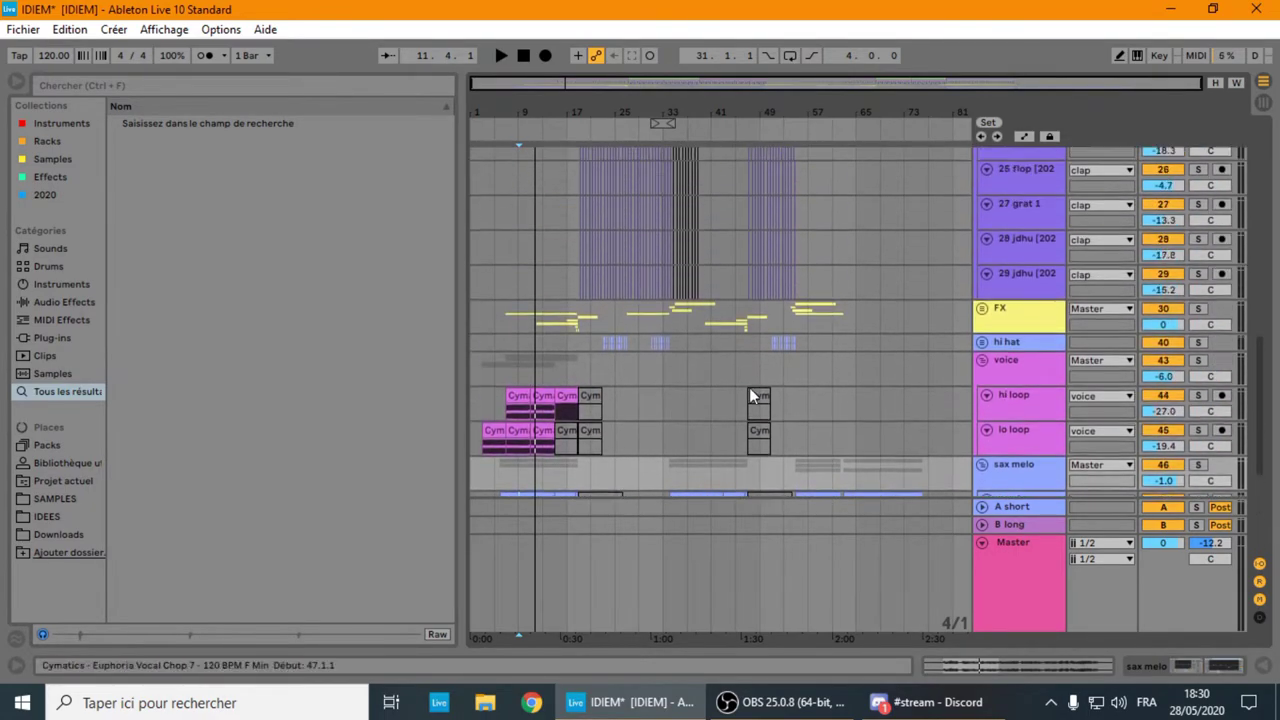
scroll(750, 393, up, 8)
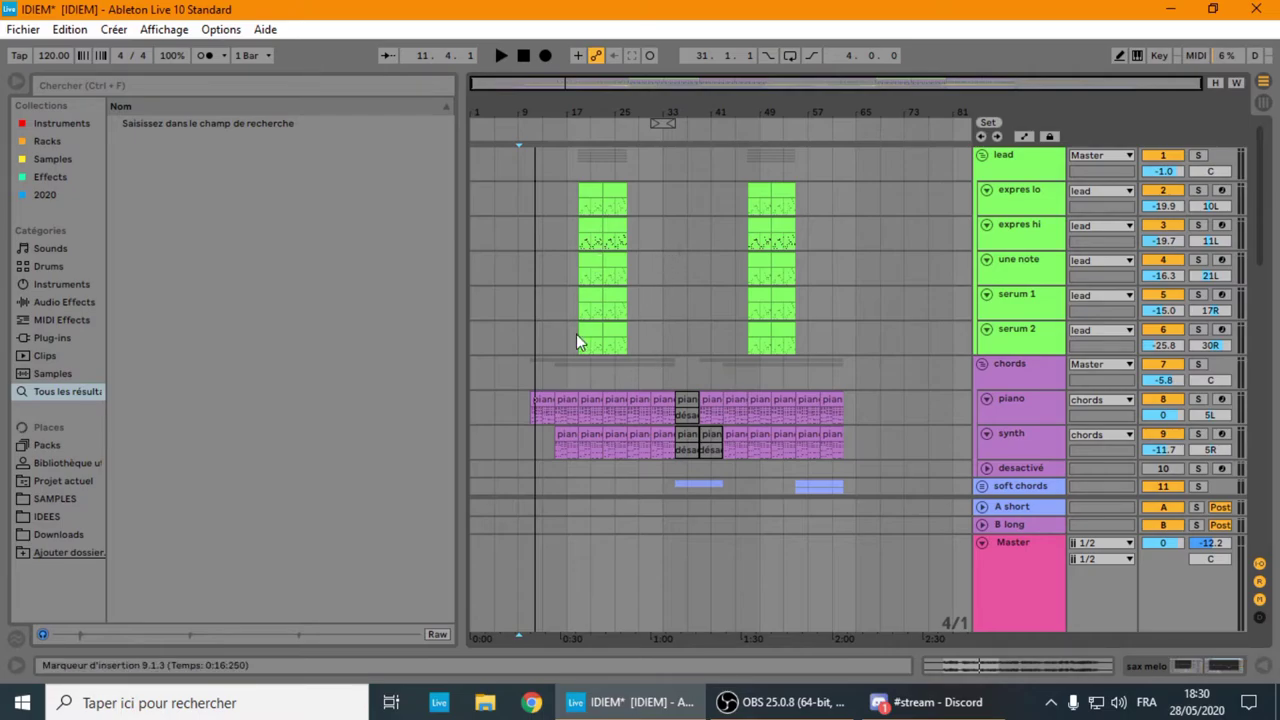
scroll(595, 325, down, 6)
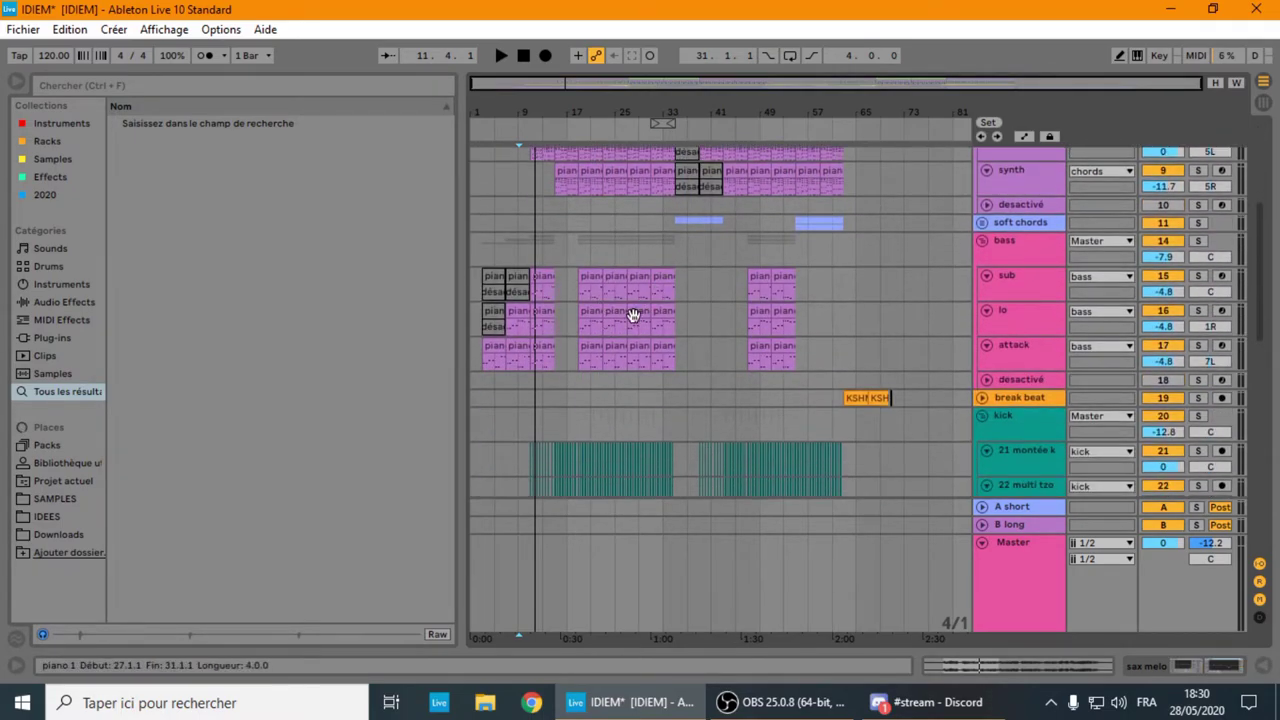
scroll(620, 308, up, 3)
scroll(640, 365, down, 6)
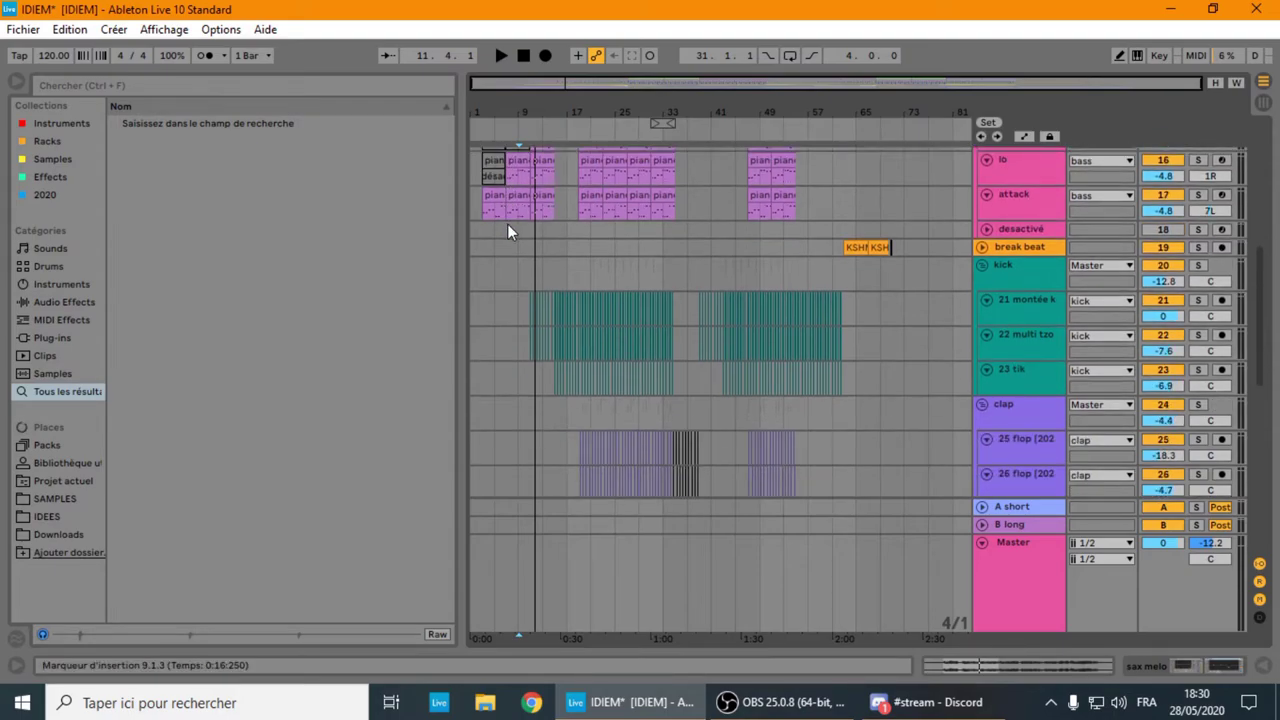
scroll(507, 230, down, 10)
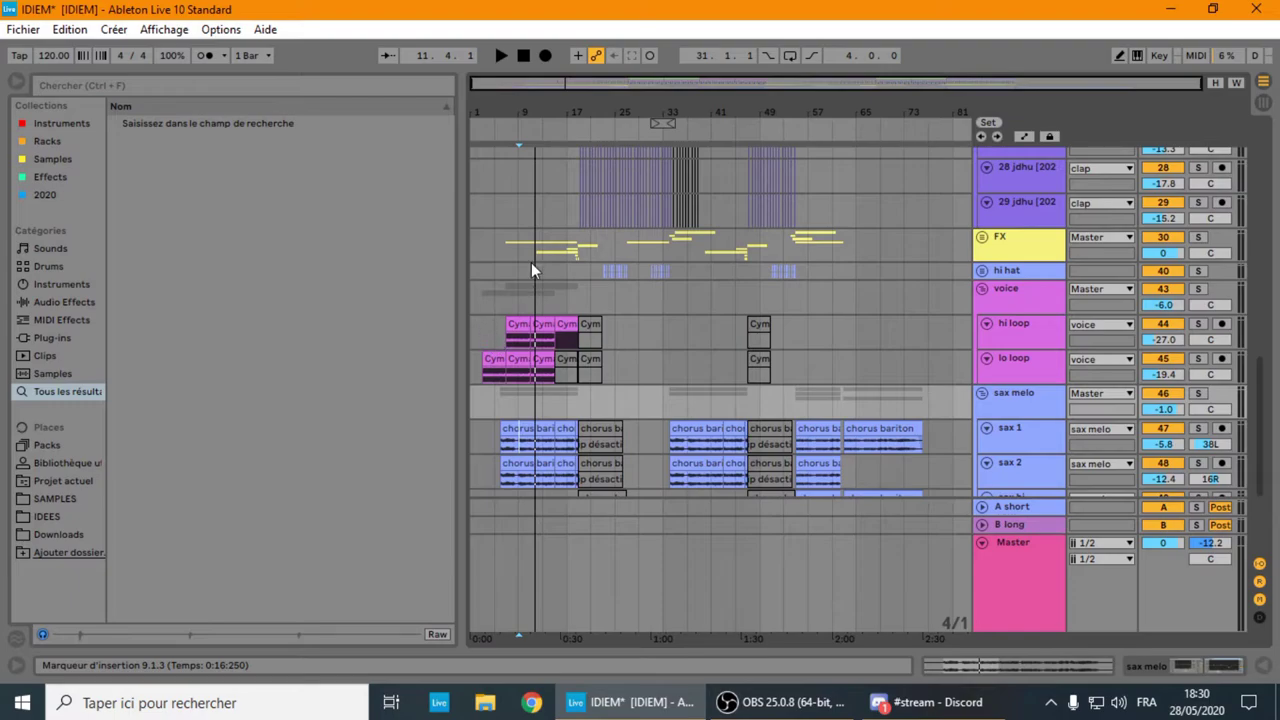
scroll(531, 266, down, 2)
scroll(515, 290, down, 4)
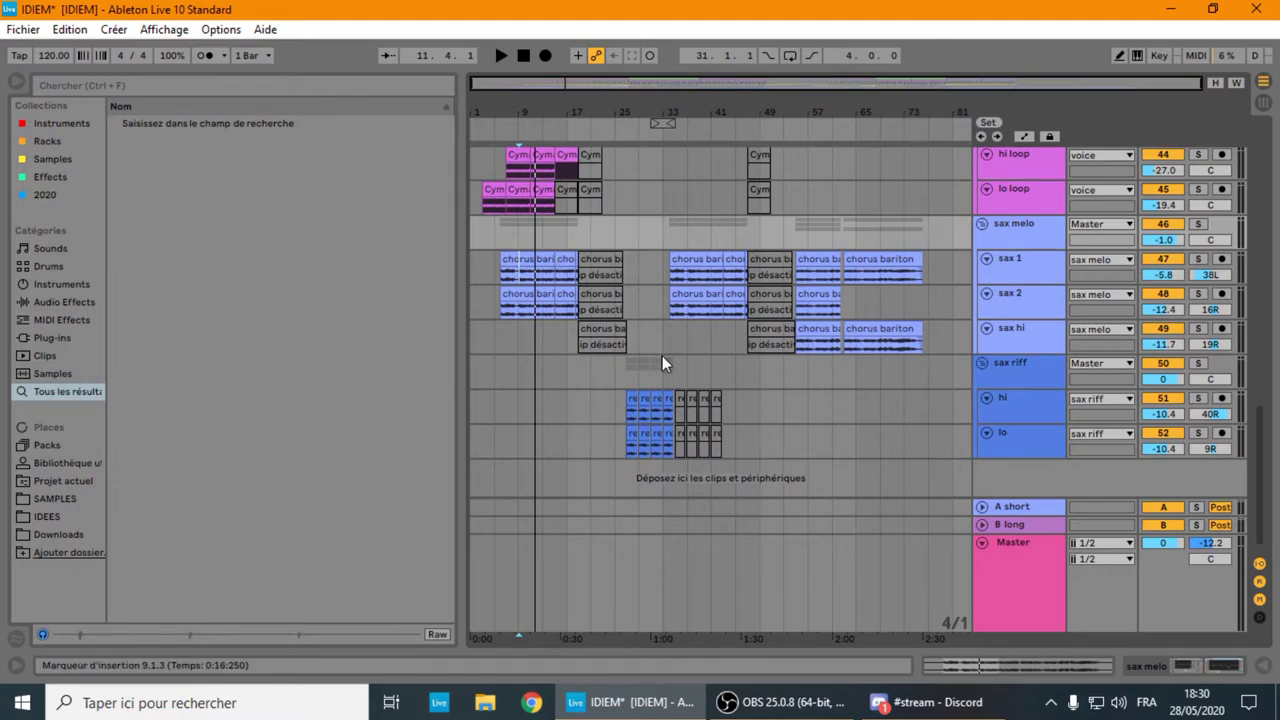
- Play the full mix from 26.3.1, just before the sax riff clips
scroll(656, 367, up, 2)
click(625, 335)
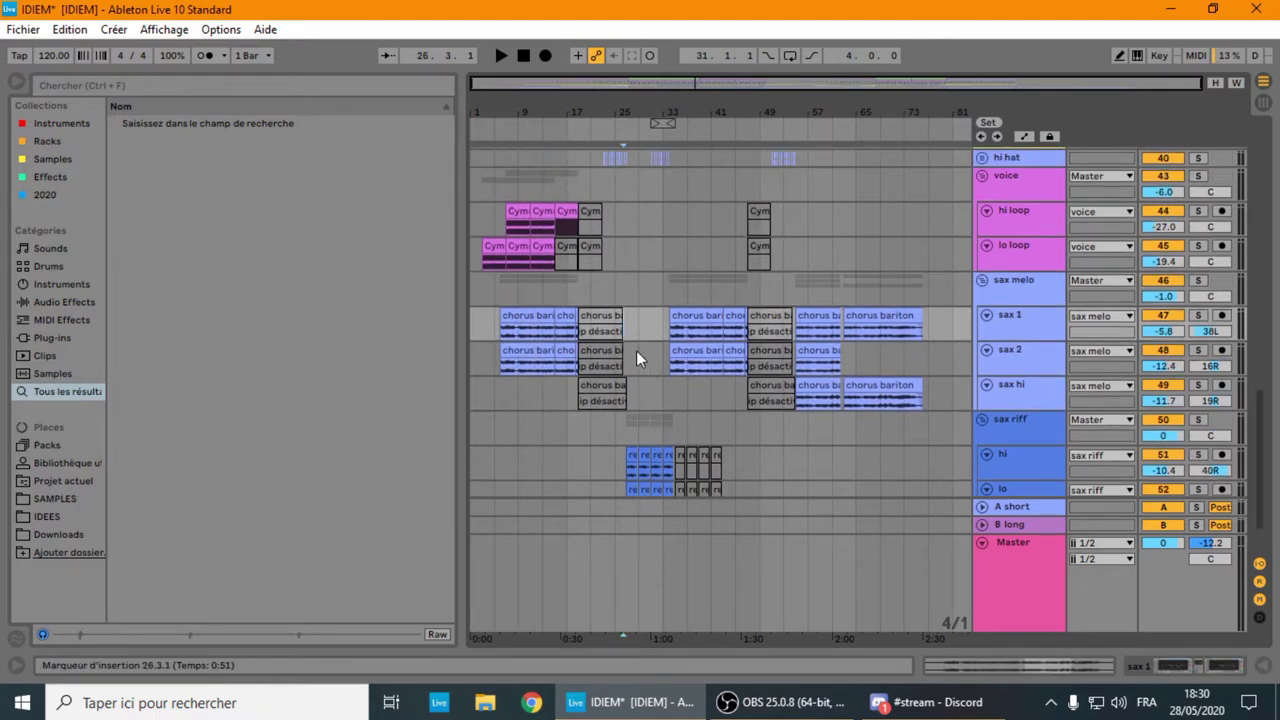
key(space)
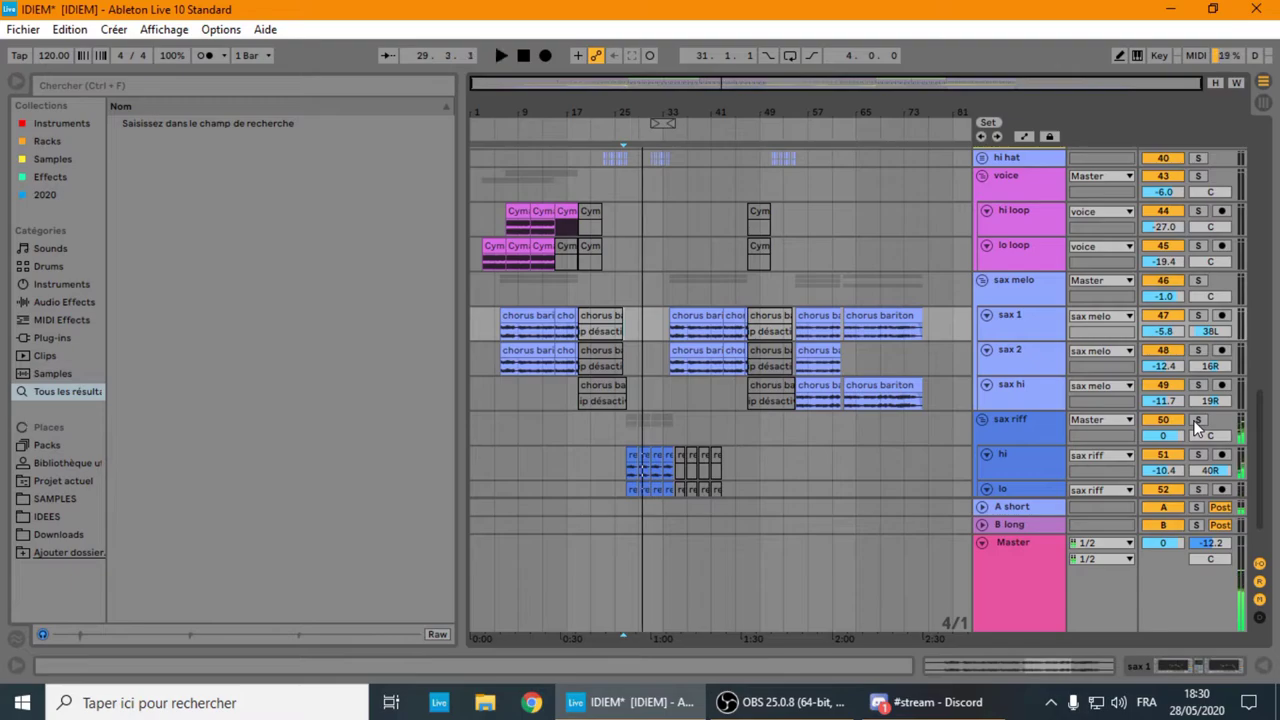
- Solo the sax riff group and replay it from 26.3.1
click(1197, 420)
key(space)
key(space)
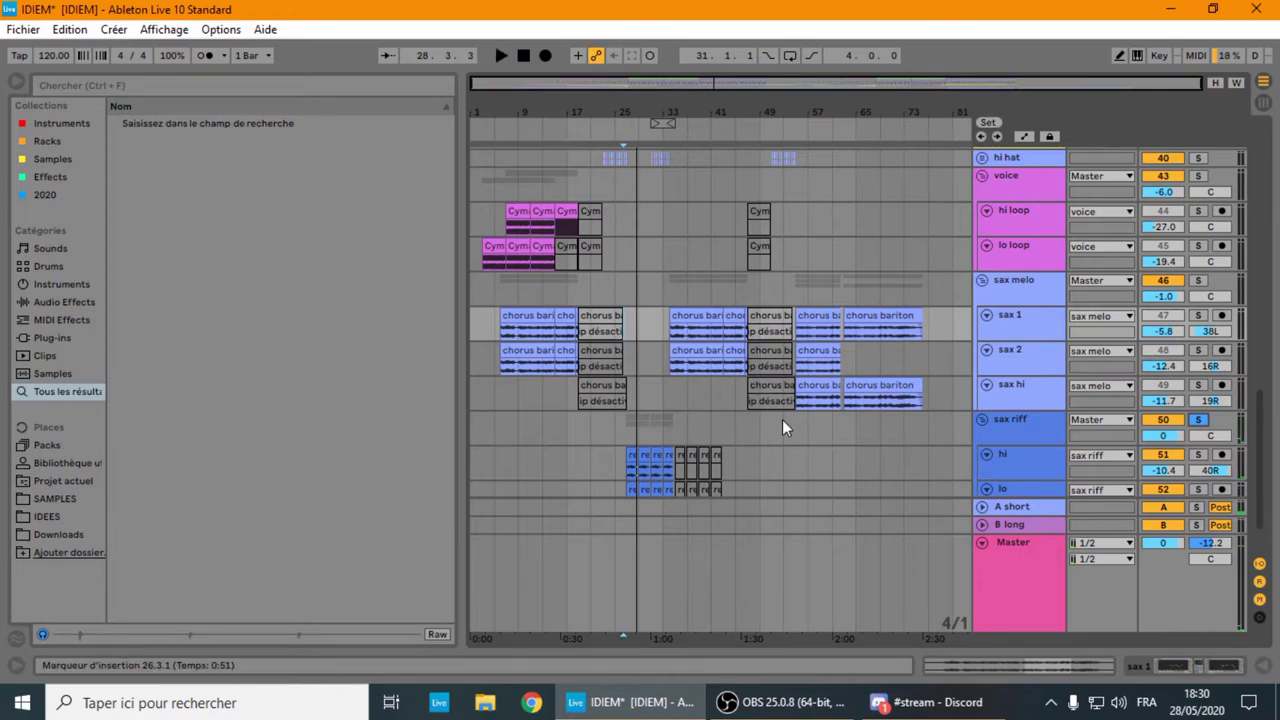
key(space)
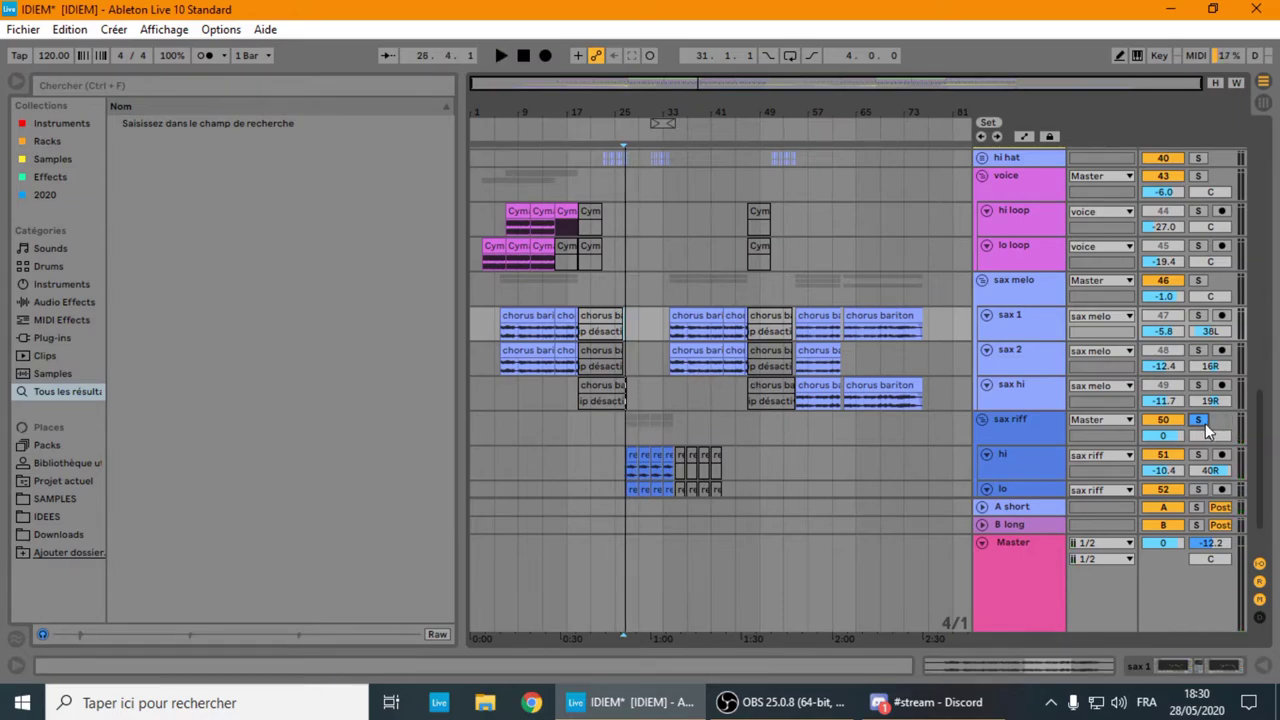
- Clear the sax riff group's solo and play all tracks from 26.3.1, checking the clap, FX and voice tracks
click(1198, 420)
key(space)
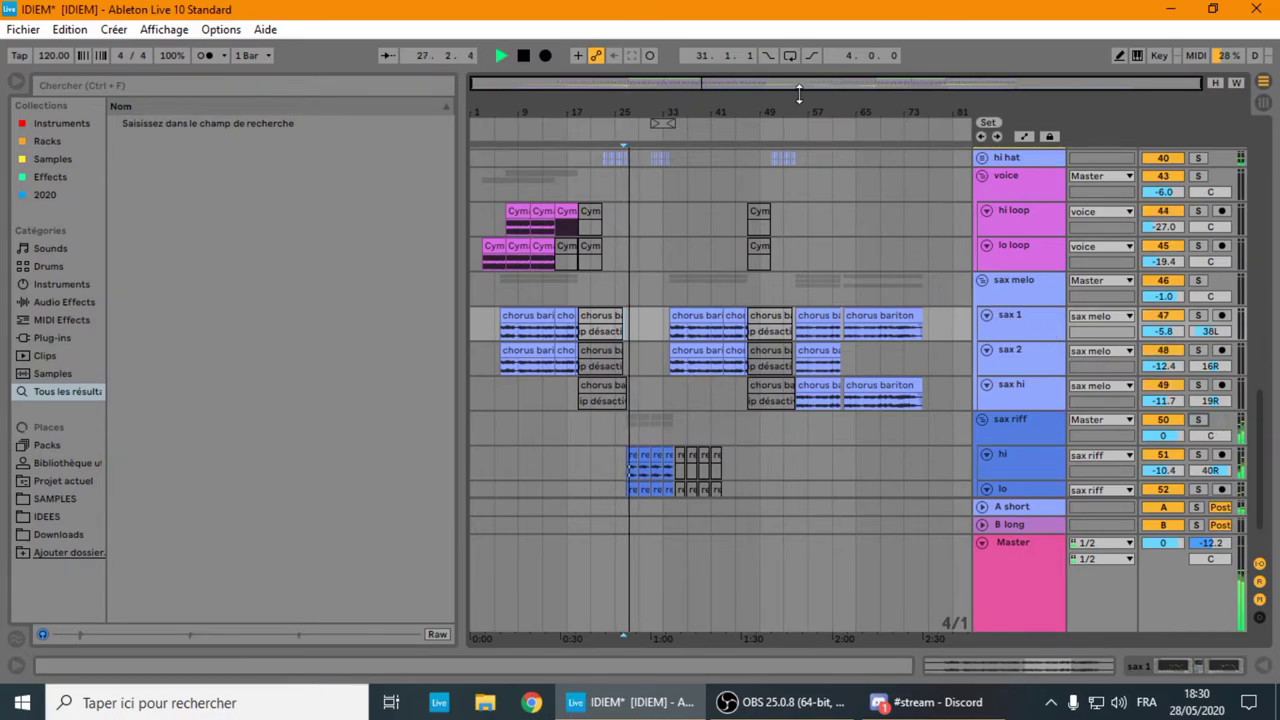
scroll(737, 225, up, 5)
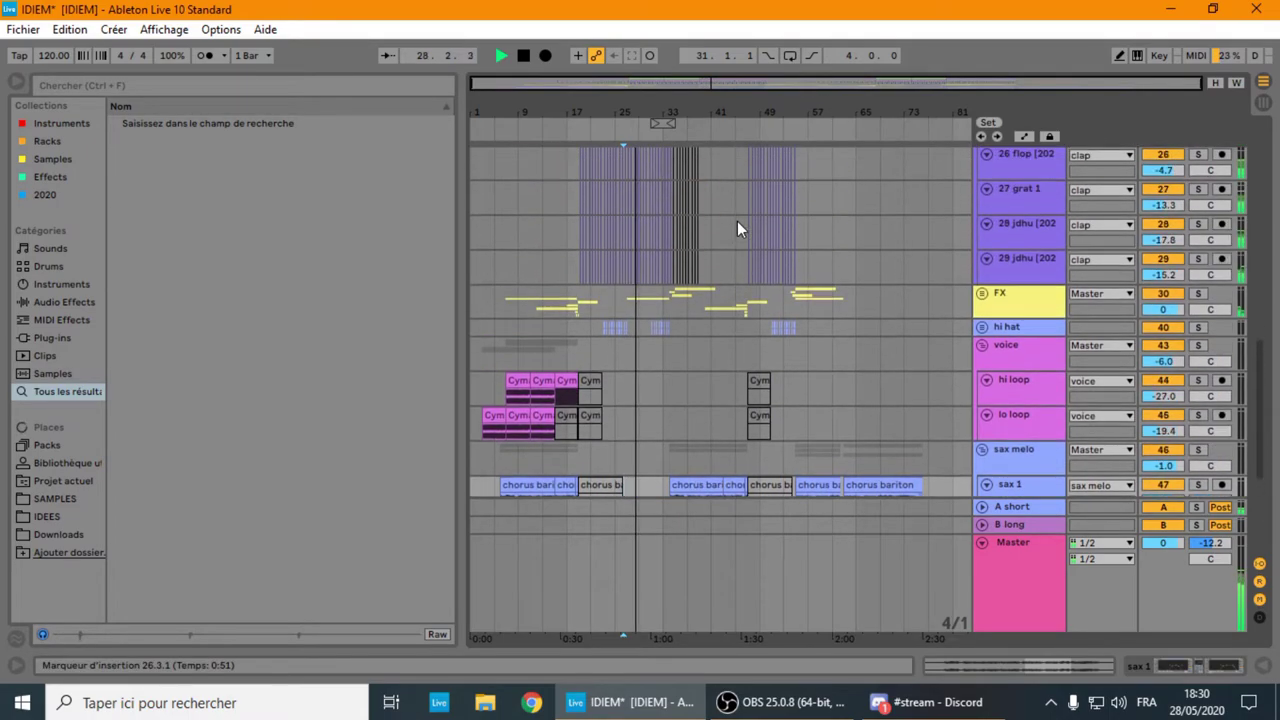
scroll(737, 229, down, 3)
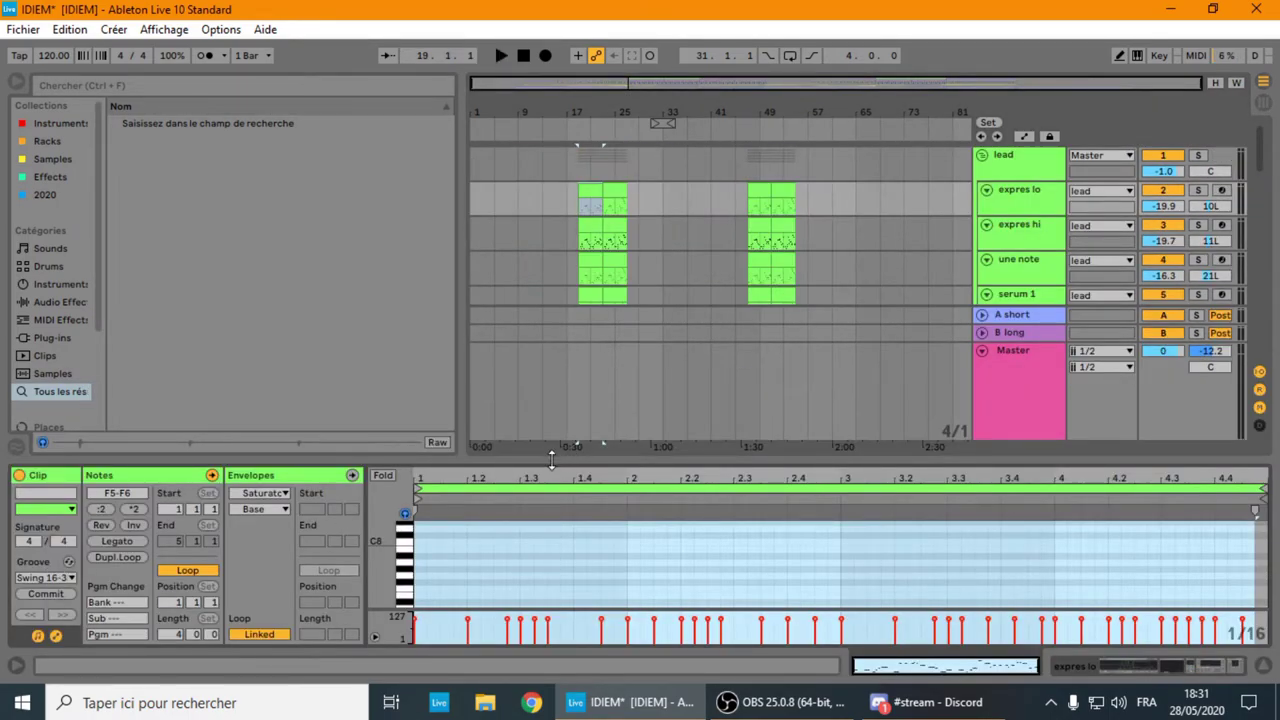
- Look at the notes of the first expres lo clip in the lead group, and close the clip editor
drag(551, 458, 551, 650)
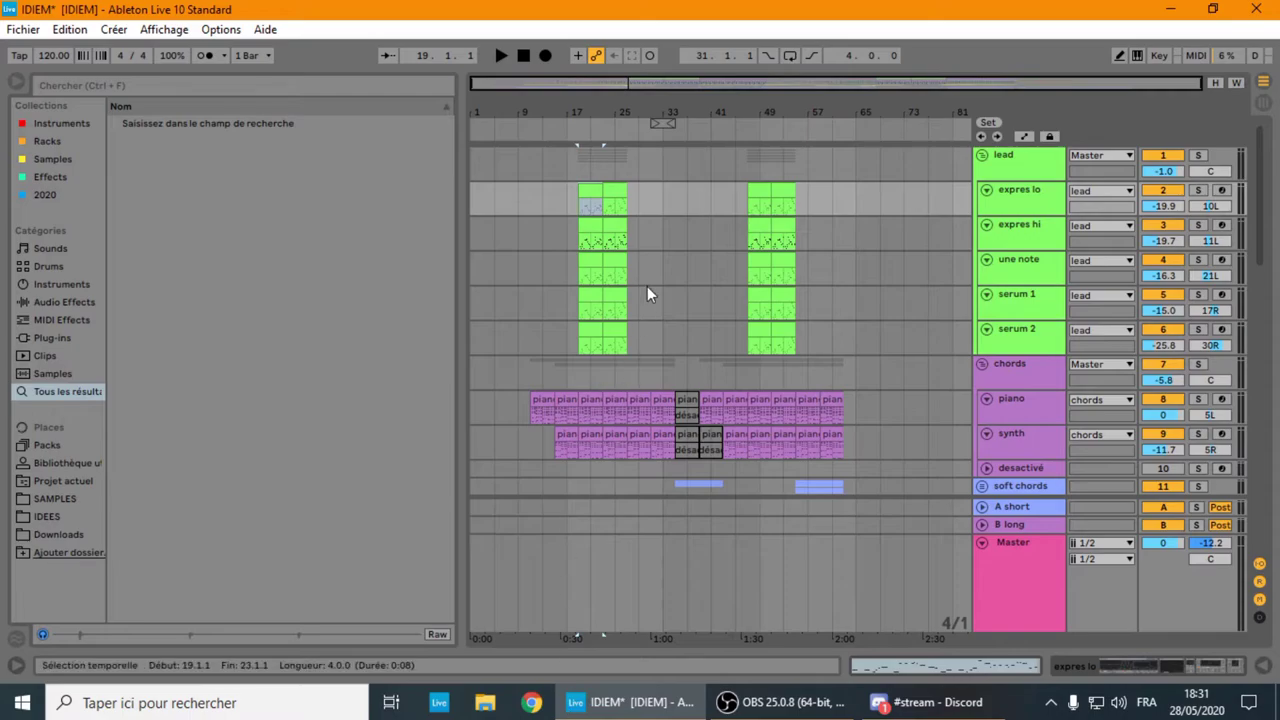
scroll(659, 252, down, 4)
scroll(659, 252, up, 4)
click(590, 197)
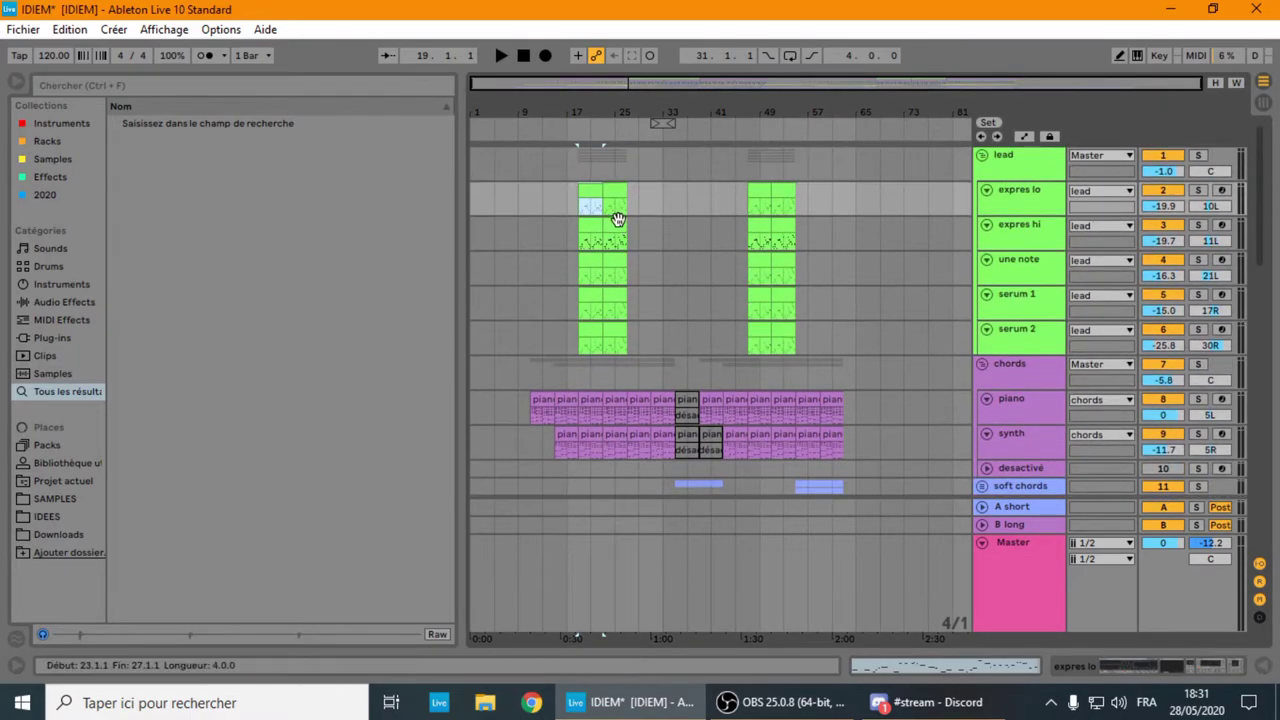
double_click(589, 192)
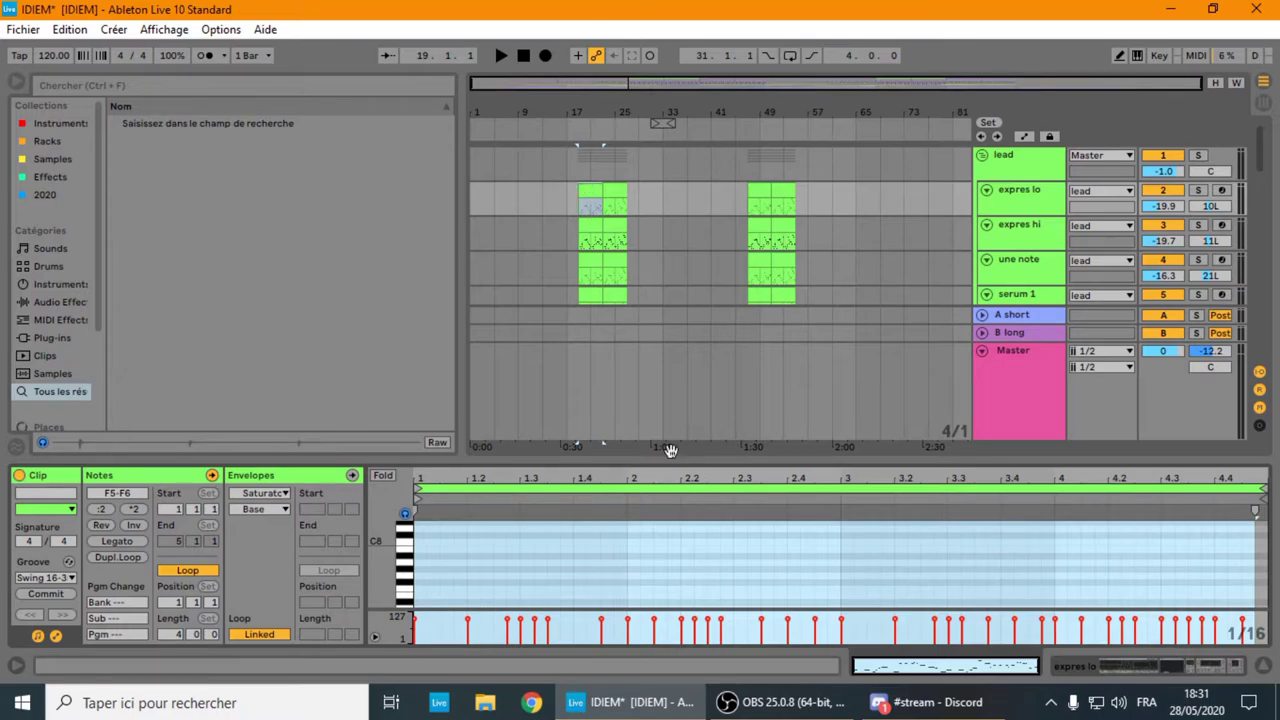
drag(661, 455, 661, 625)
- Look over the arrangement's bass, break beat, kick, clap, shaker and FX tracks
scroll(882, 289, down, 8)
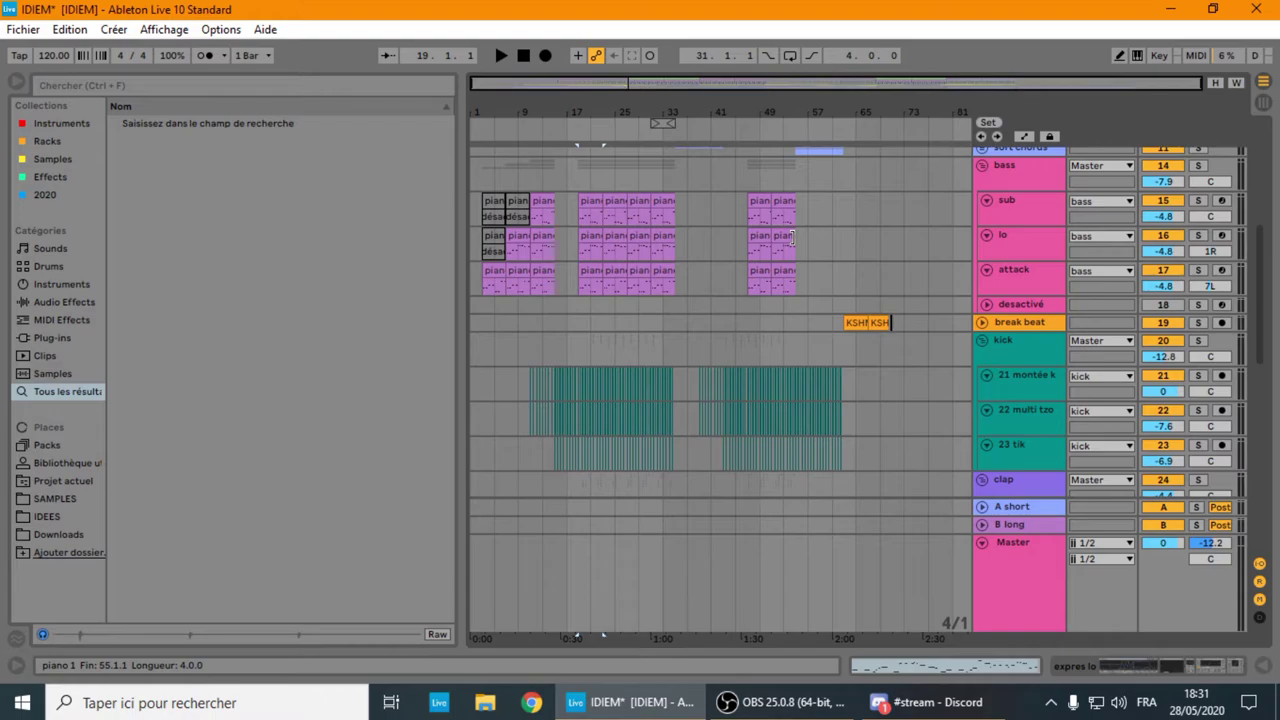
click(564, 275)
scroll(564, 275, up, 5)
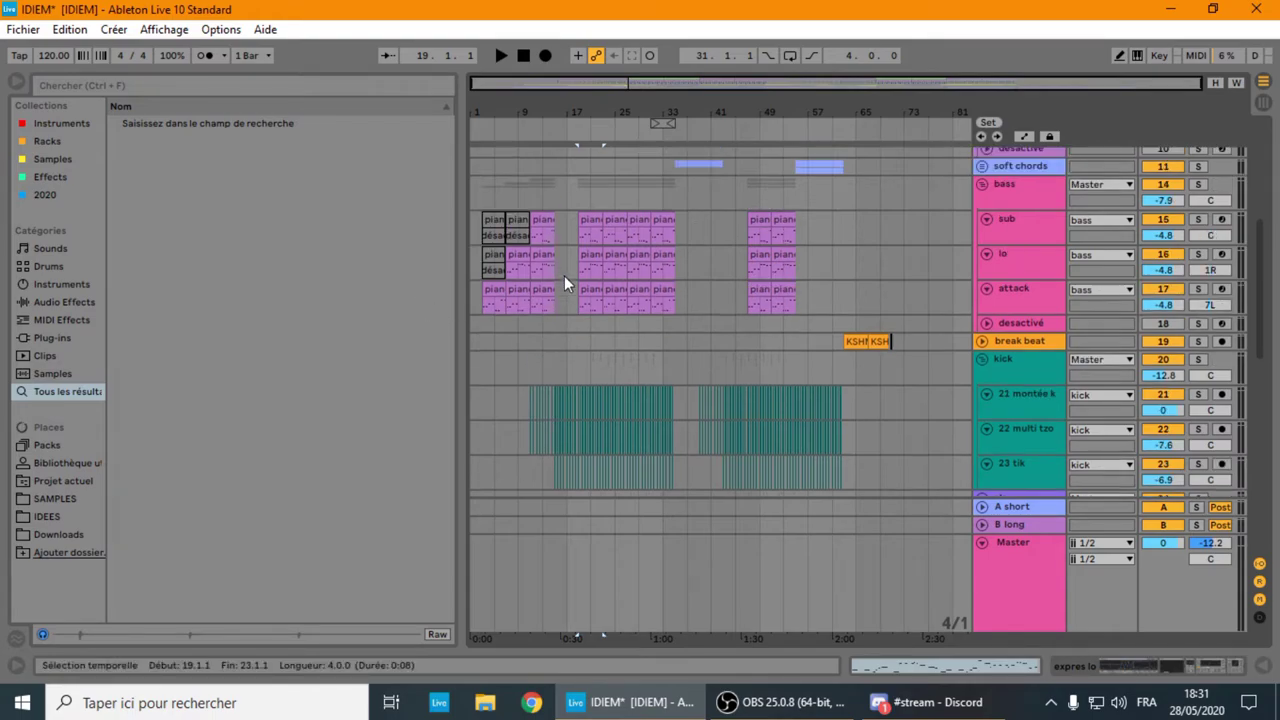
scroll(564, 275, up, 4)
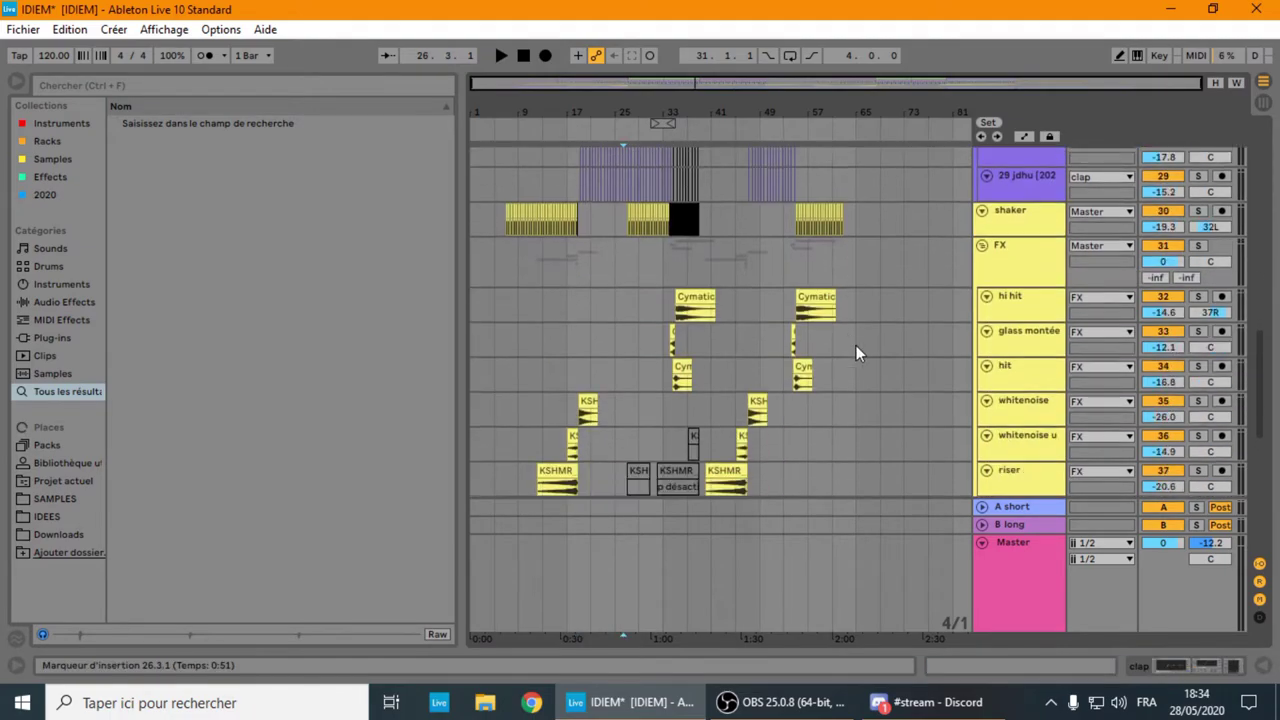
scroll(857, 345, down, 10)
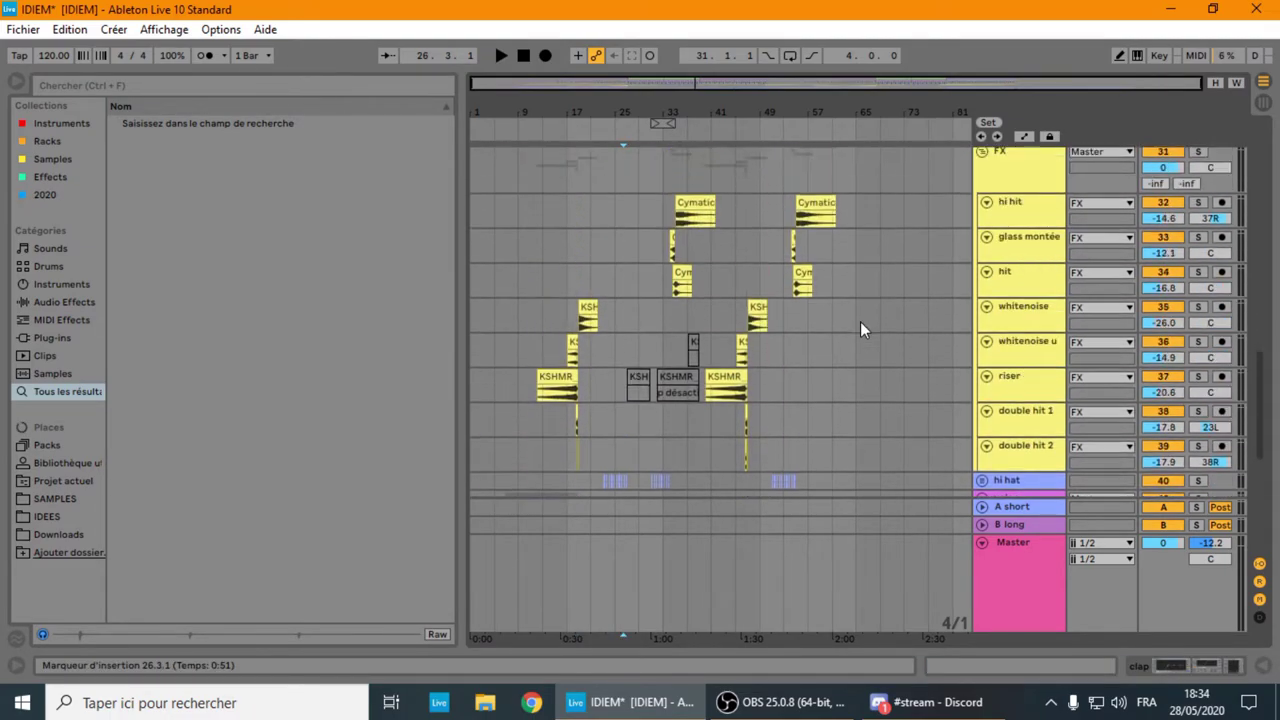
scroll(860, 321, up, 15)
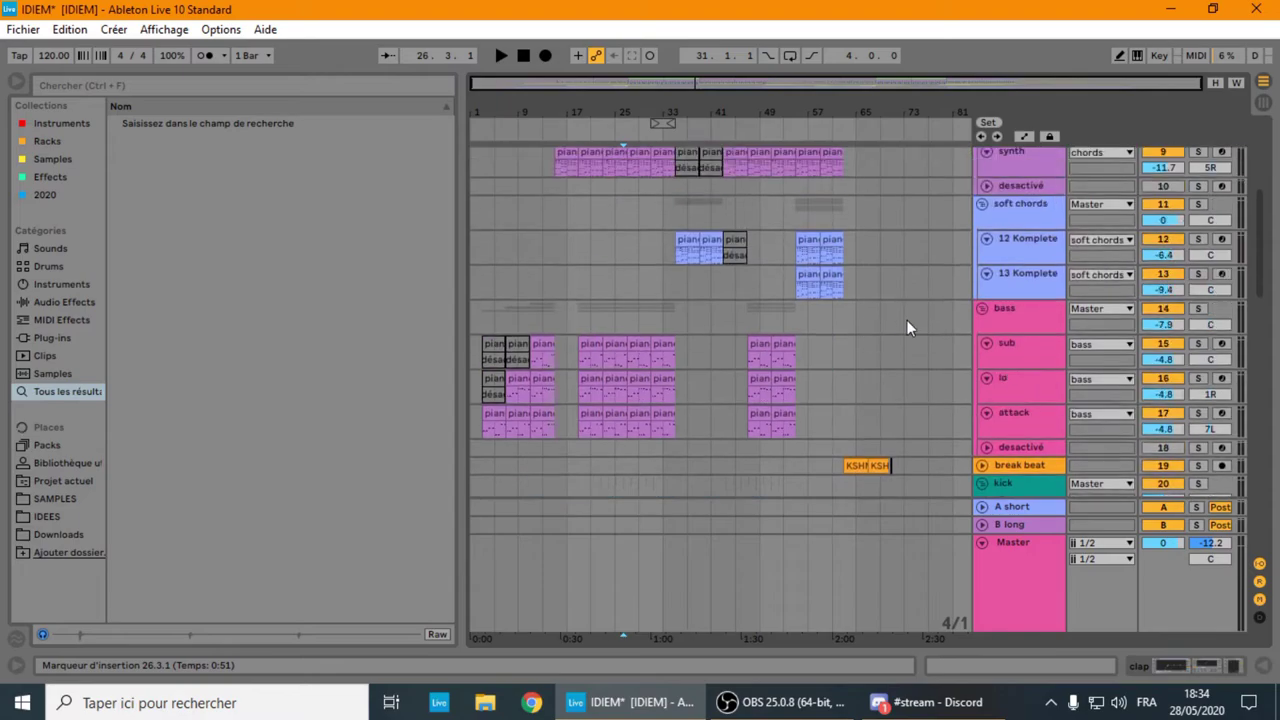
- Show the devices of the piano and synth tracks, and zoom in on the start of the synth's Pelle-aluminium02 sample
scroll(891, 348, up, 6)
click(1014, 379)
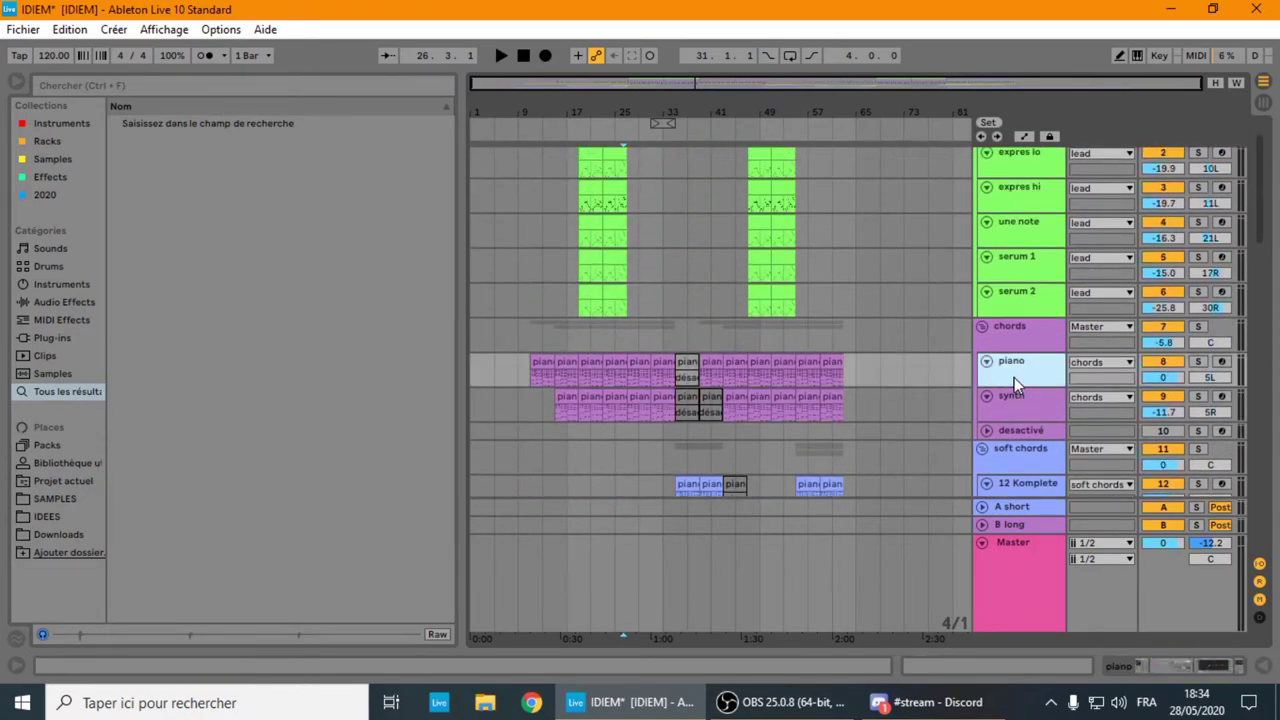
double_click(1014, 377)
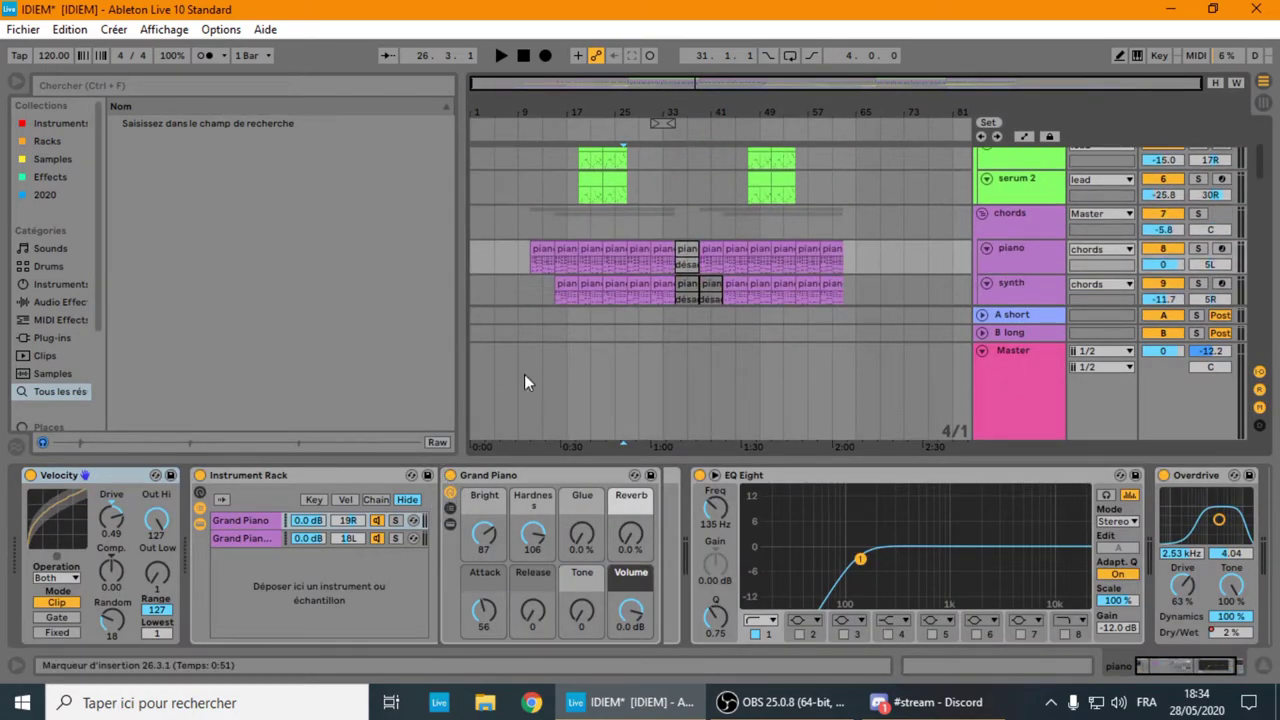
scroll(983, 232, down, 2)
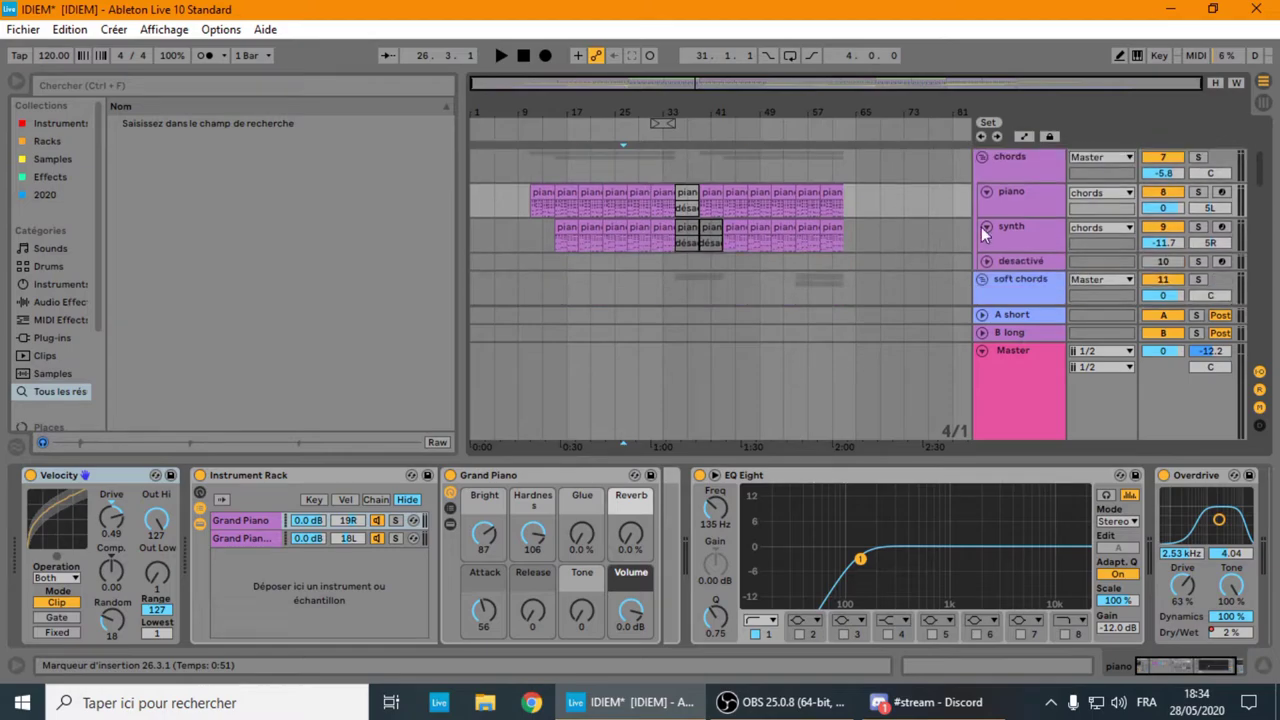
click(1034, 224)
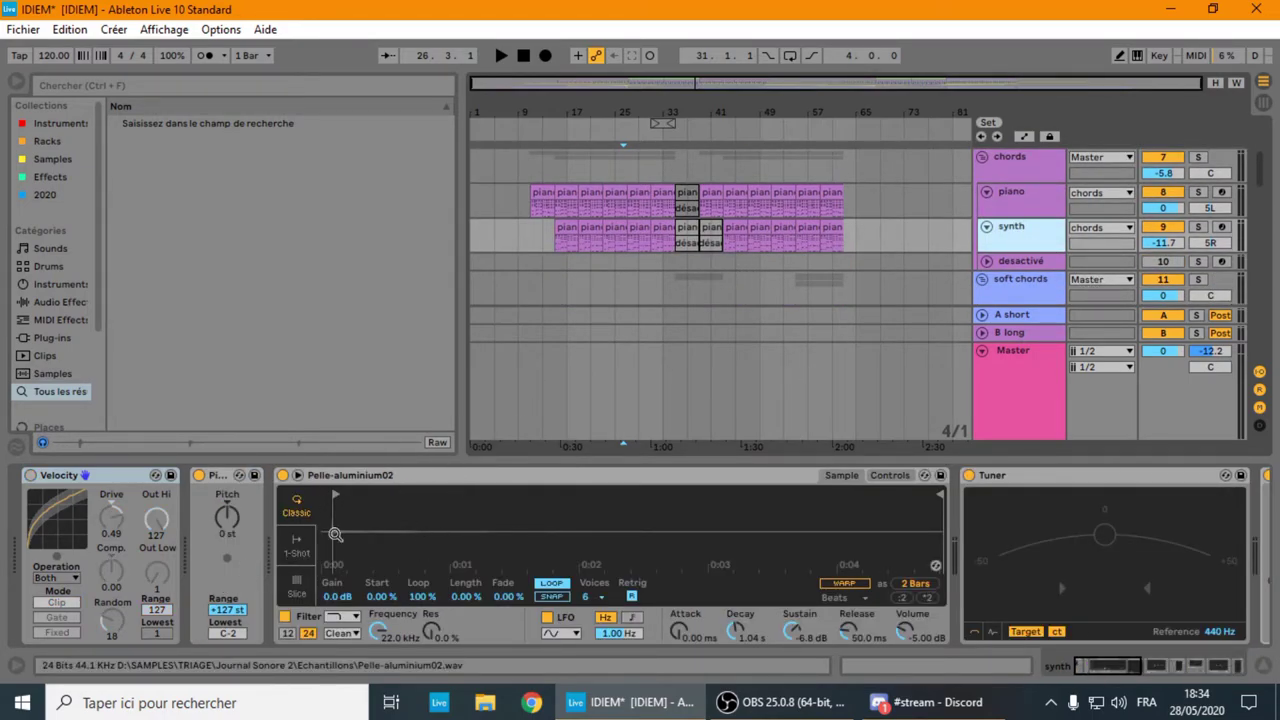
drag(335, 539, 401, 540)
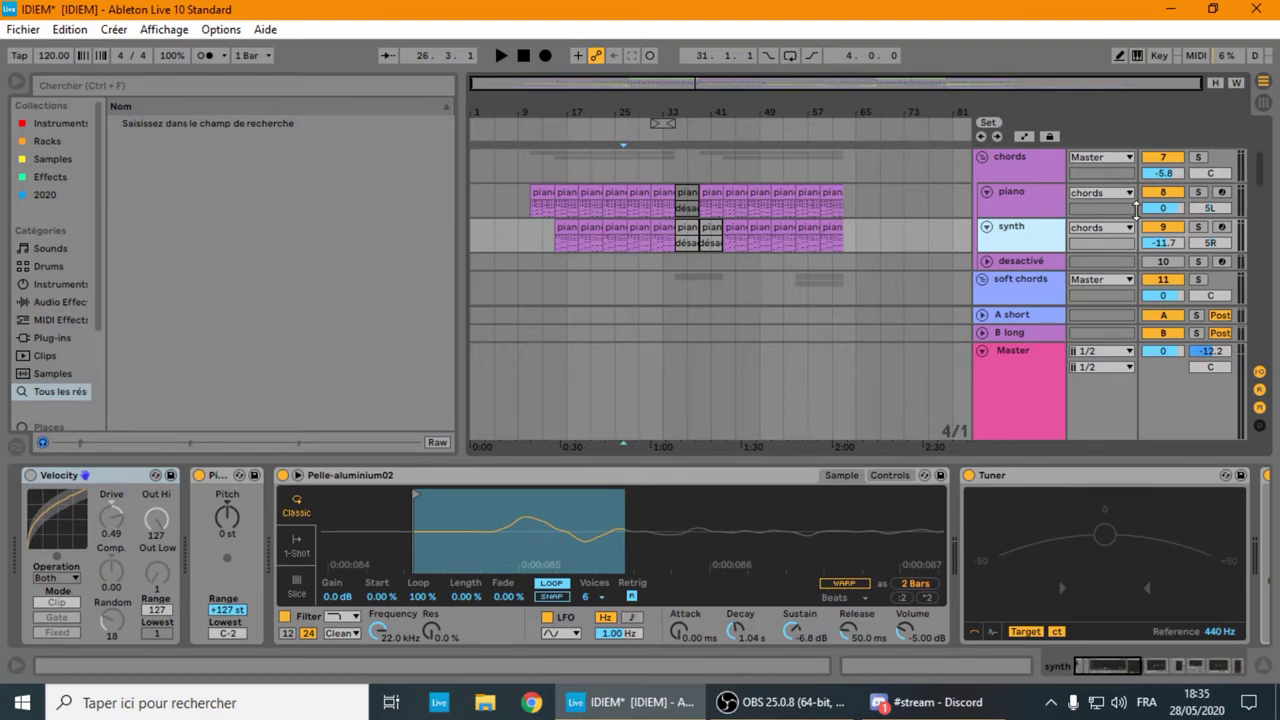
- Solo the synth track, play its clip from 43.1.1, and hide the device view
click(1198, 227)
click(735, 228)
key(space)
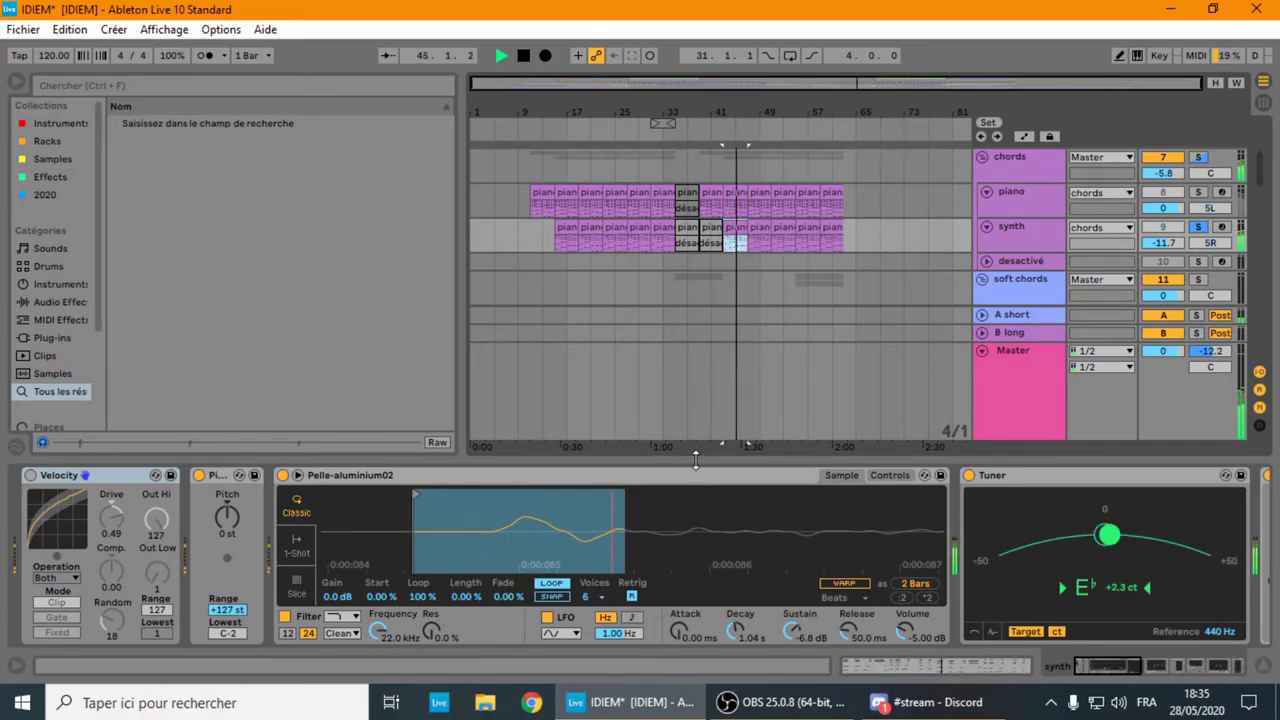
drag(695, 458, 729, 678)
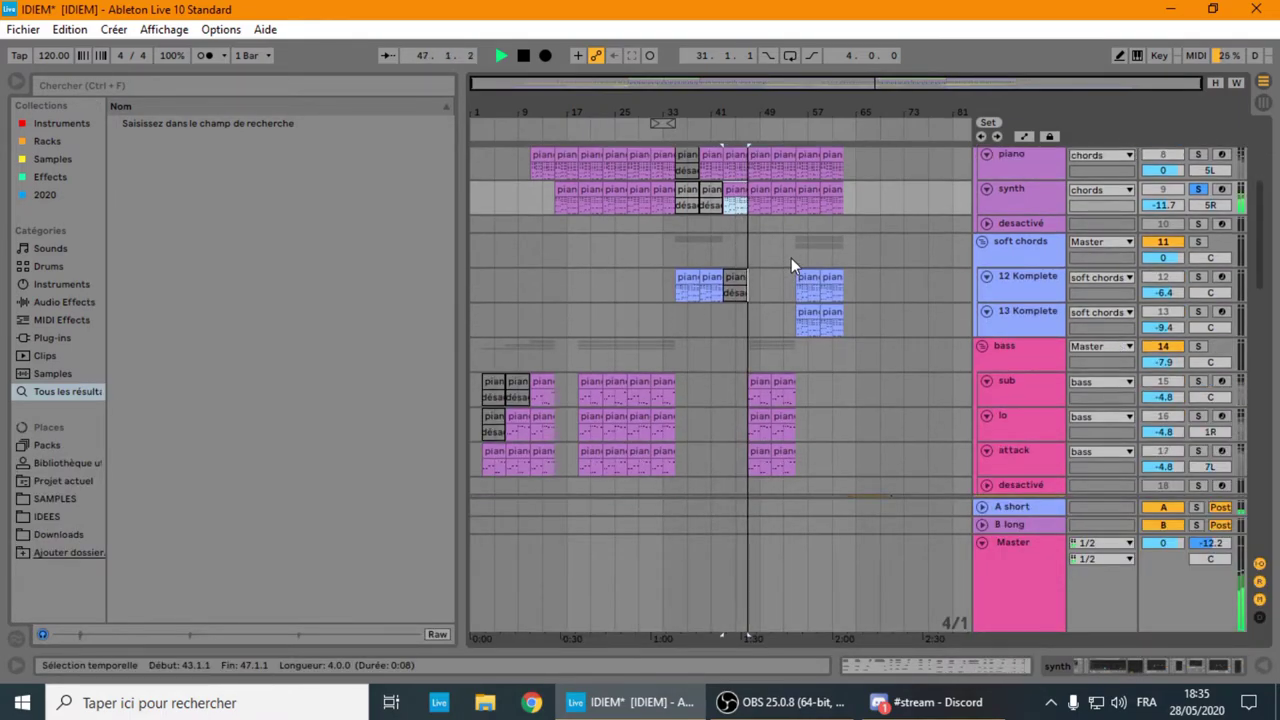
scroll(791, 258, up, 1)
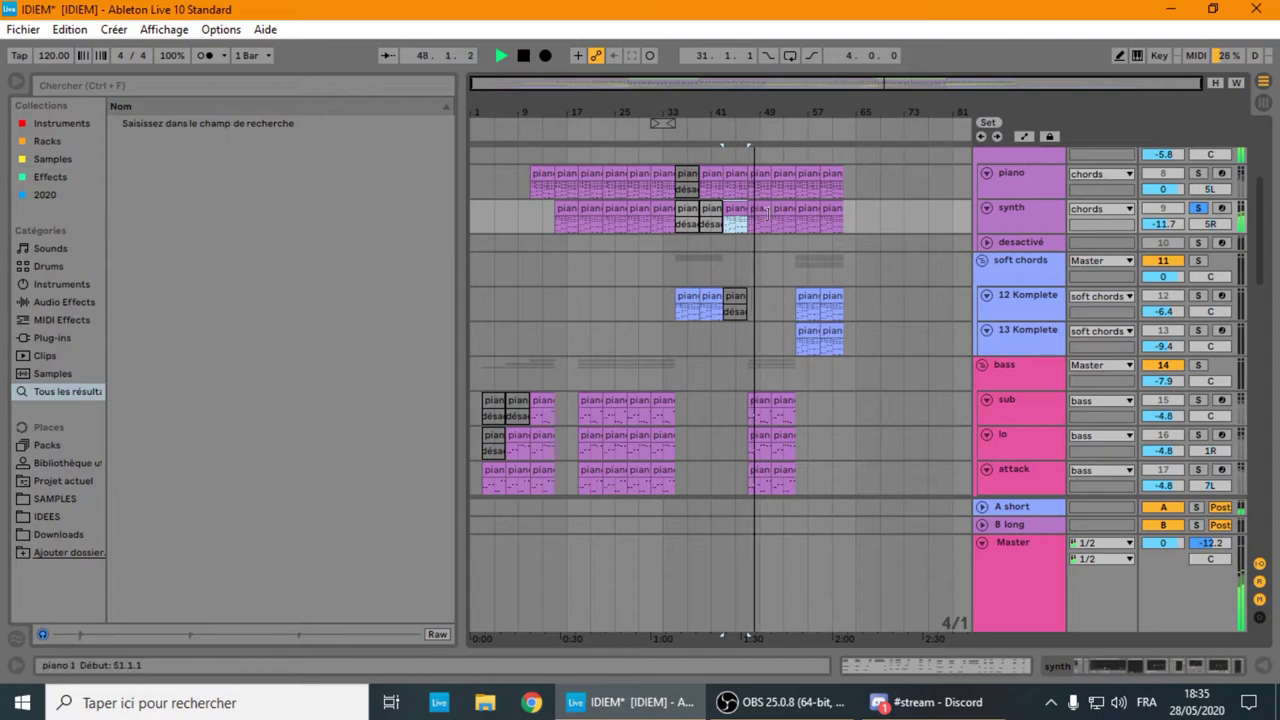
- Browse the Samples collection up to the Journal Sonore 2 folder, and collapse its ASMR PARTY and Echantillons subfolders
click(53, 160)
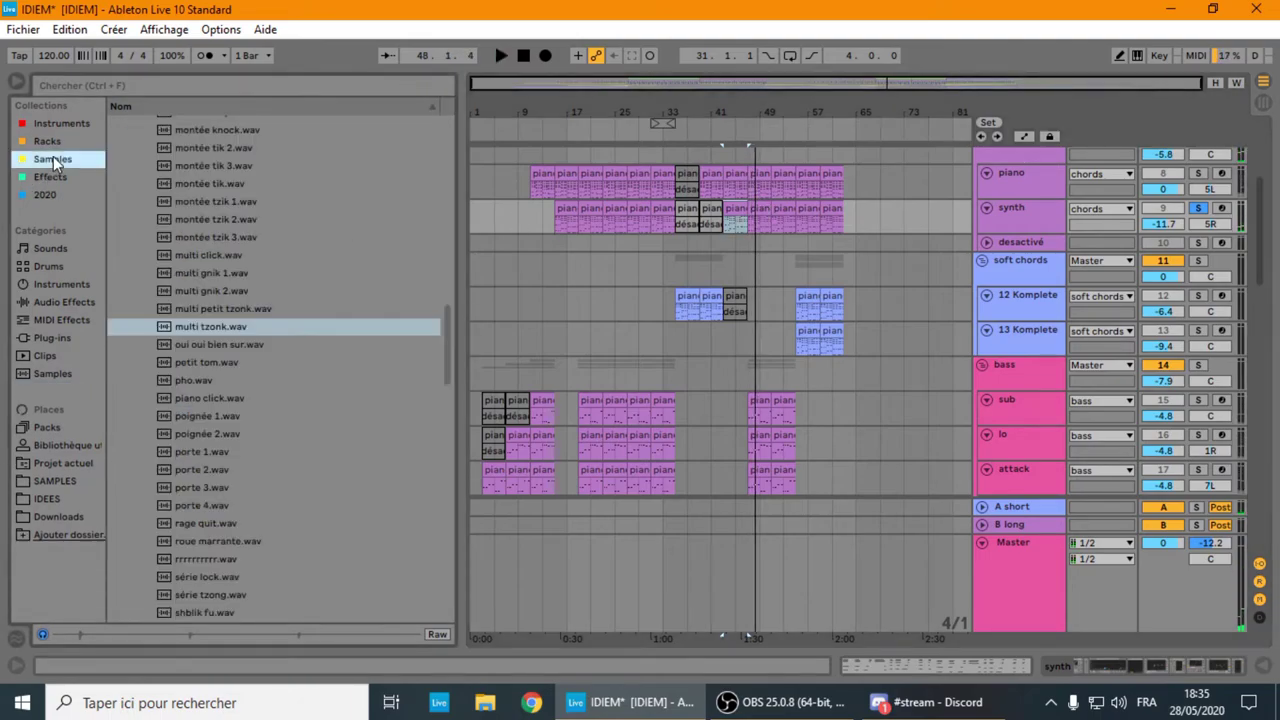
scroll(201, 397, up, 8)
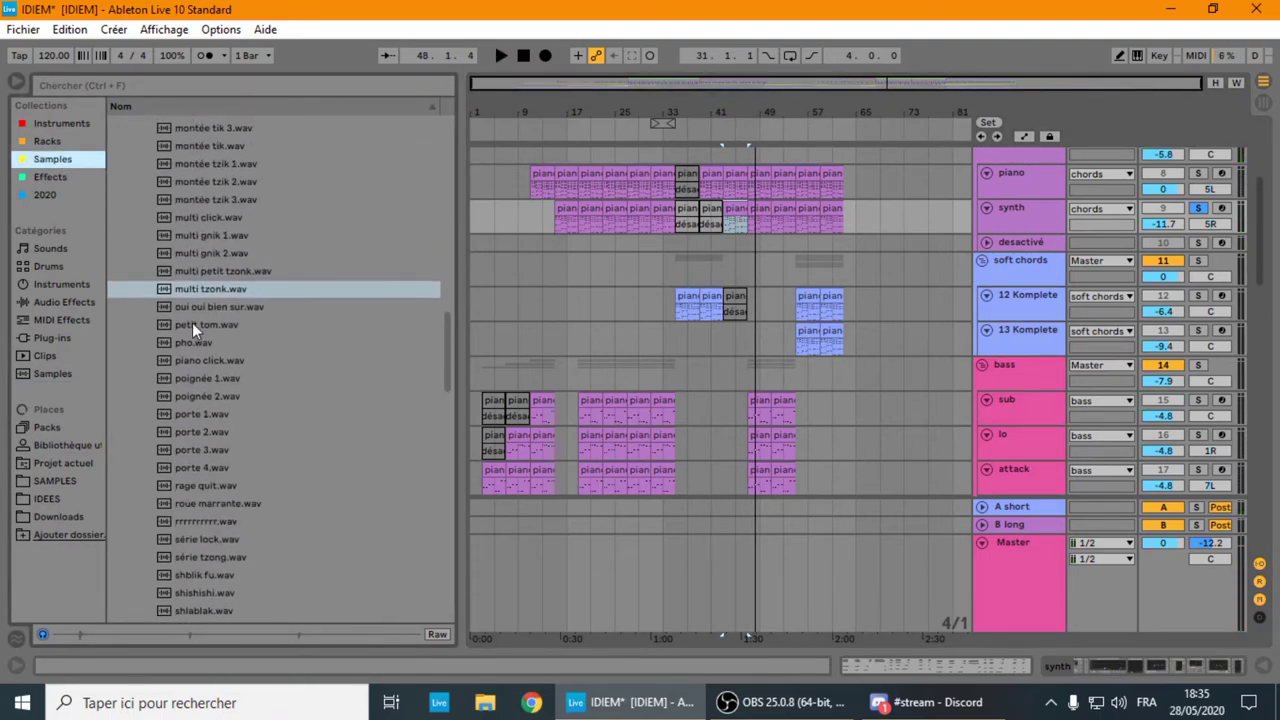
scroll(151, 216, up, 9)
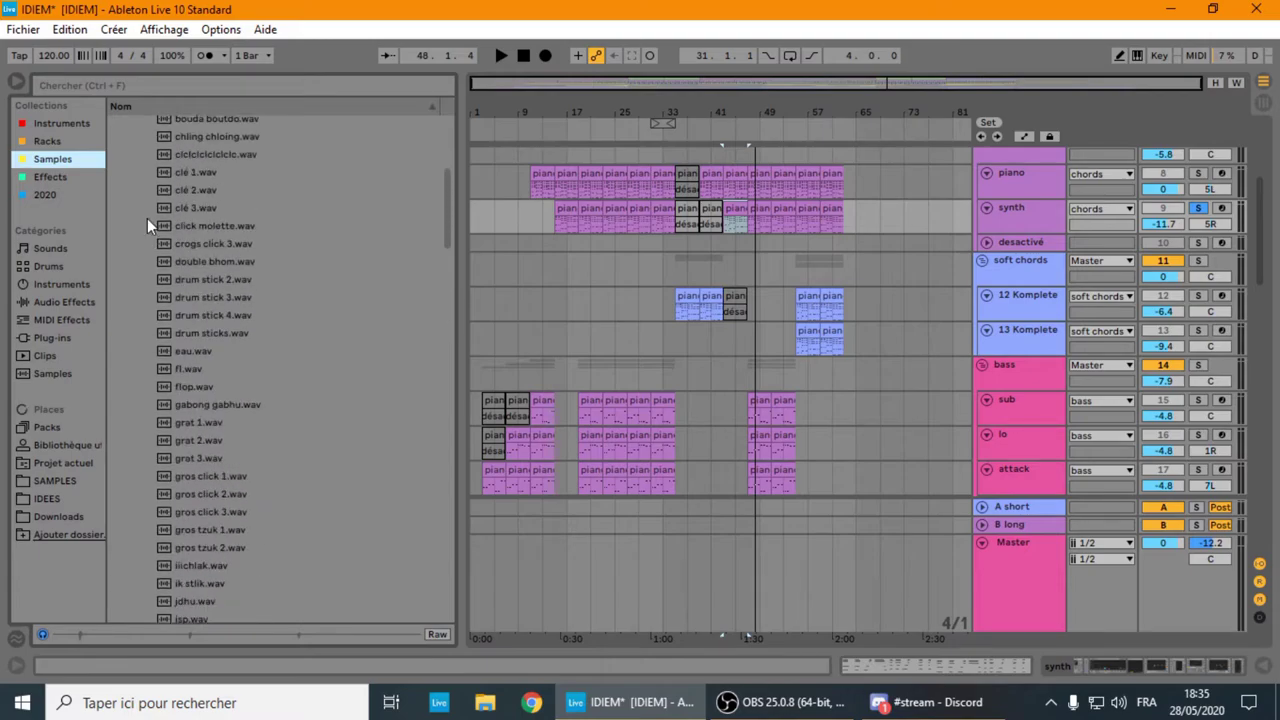
drag(443, 184, 446, 130)
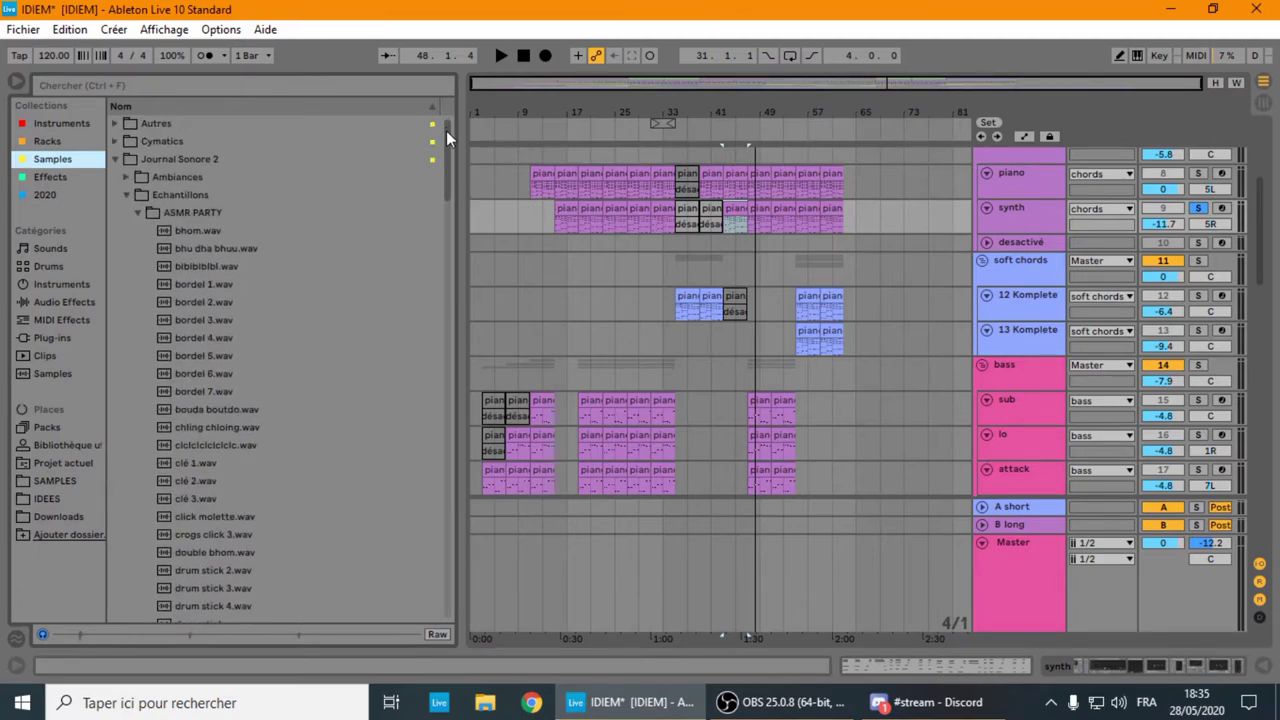
click(146, 210)
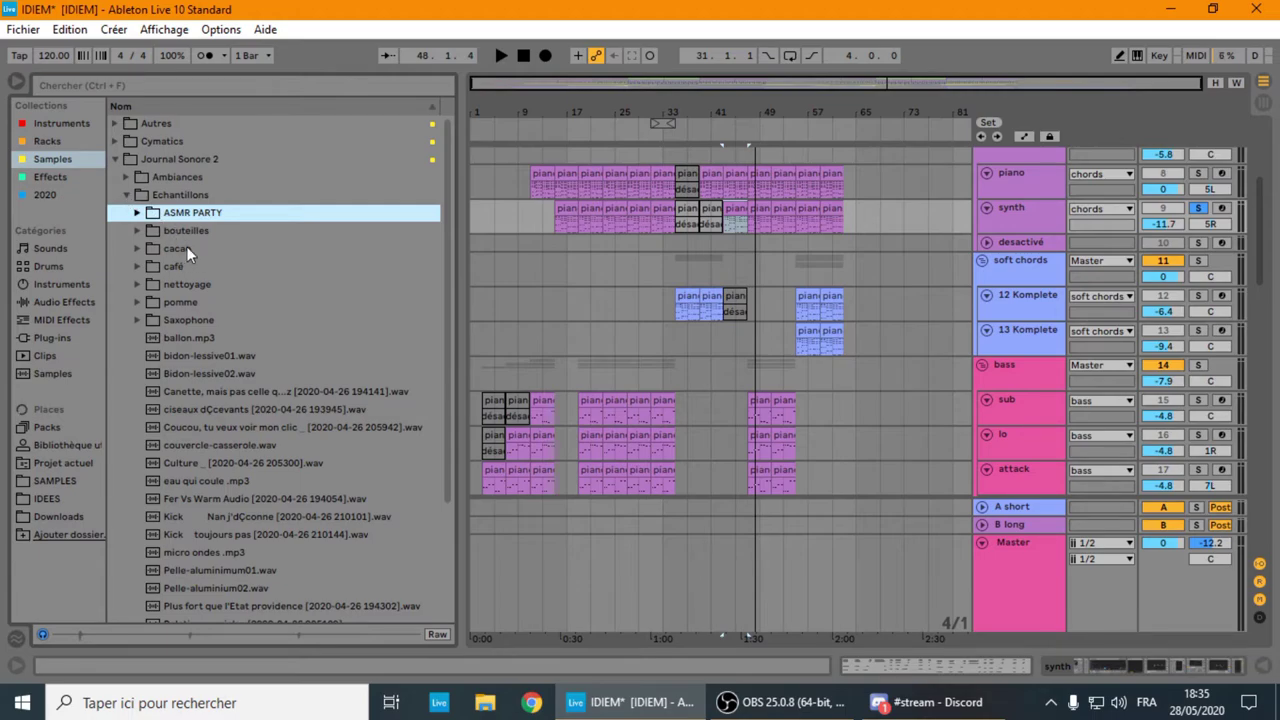
click(128, 193)
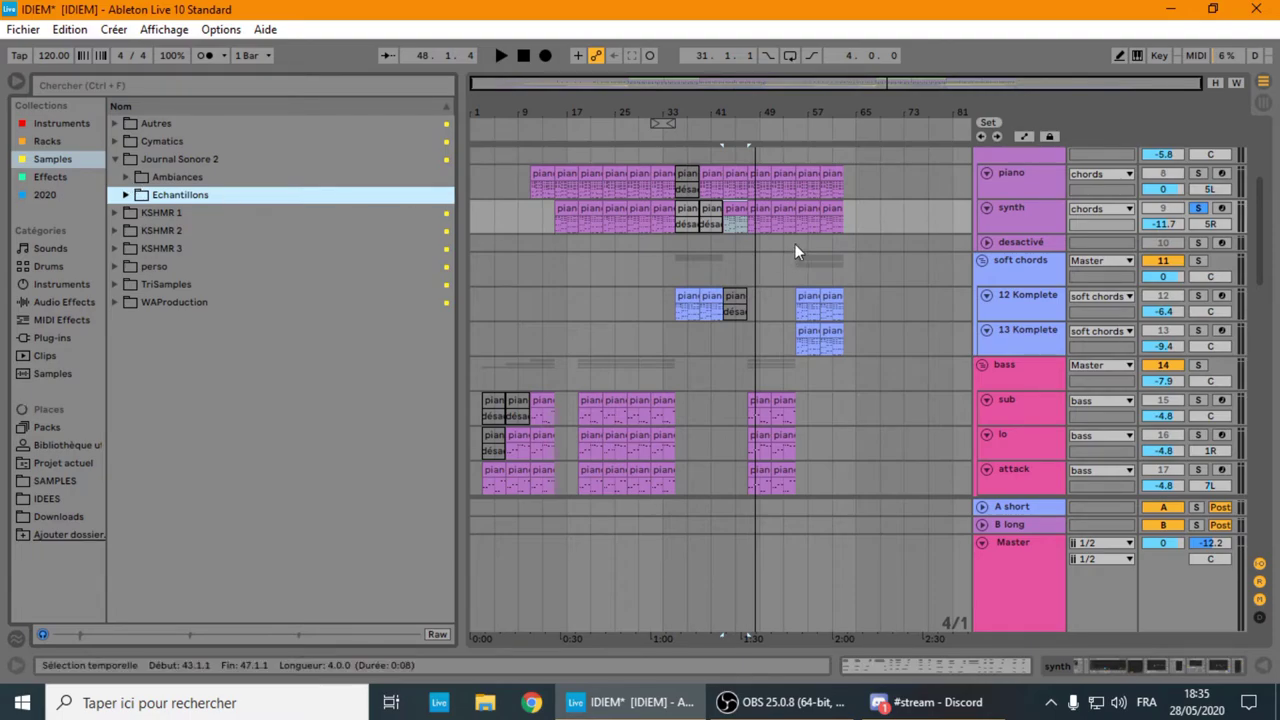
- Reopen the synth track's devices and preview the source sample Pelle-aluminium02.wav from the Echantillons folder
key(z)
double_click(1041, 221)
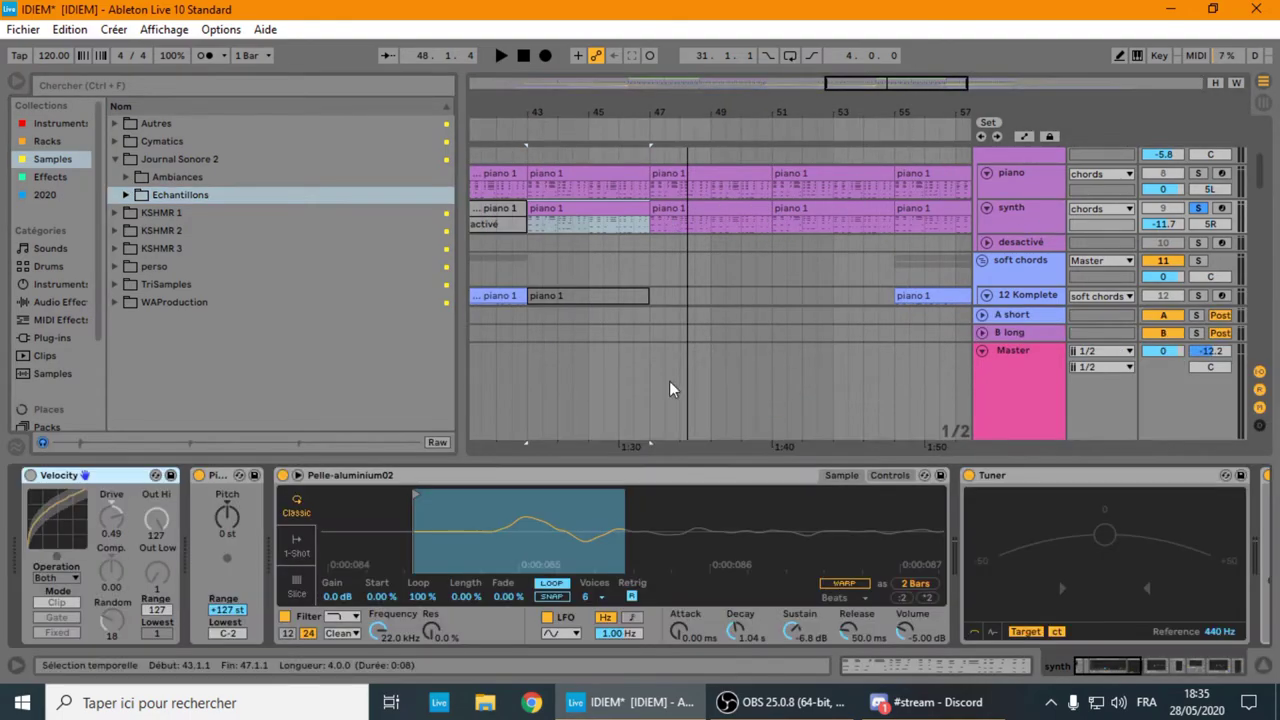
click(145, 194)
scroll(147, 246, down, 8)
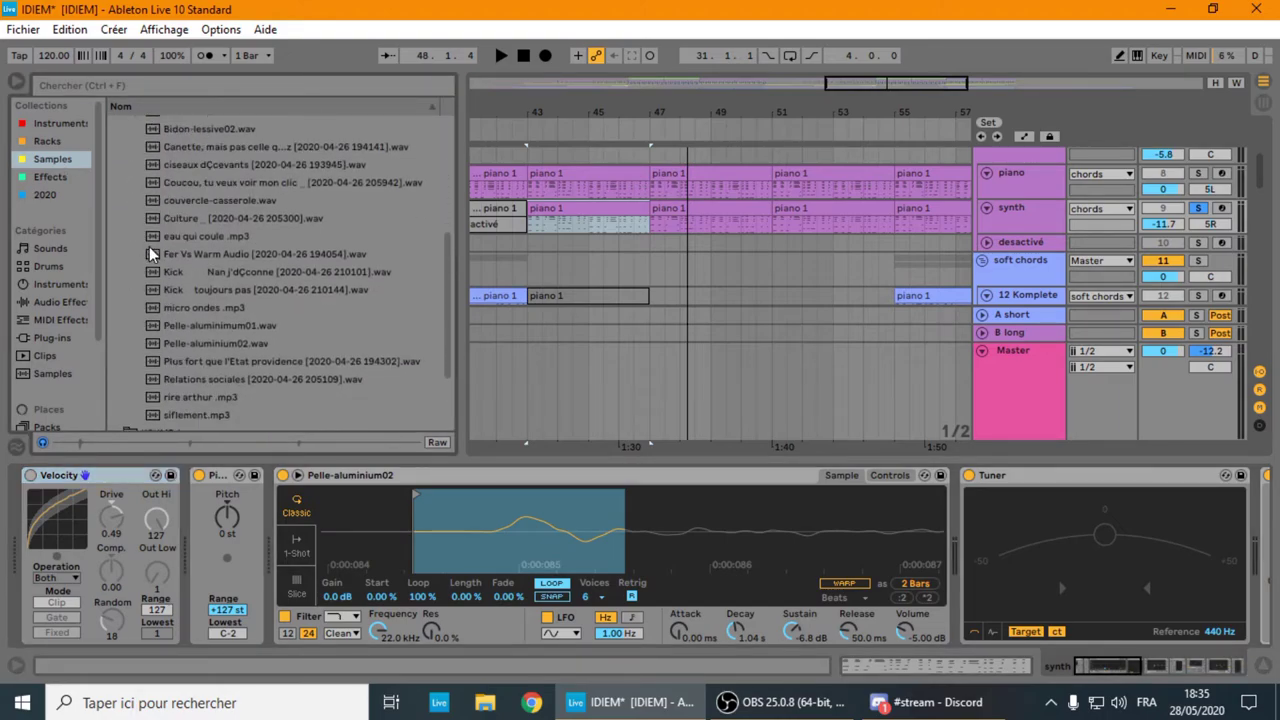
click(235, 341)
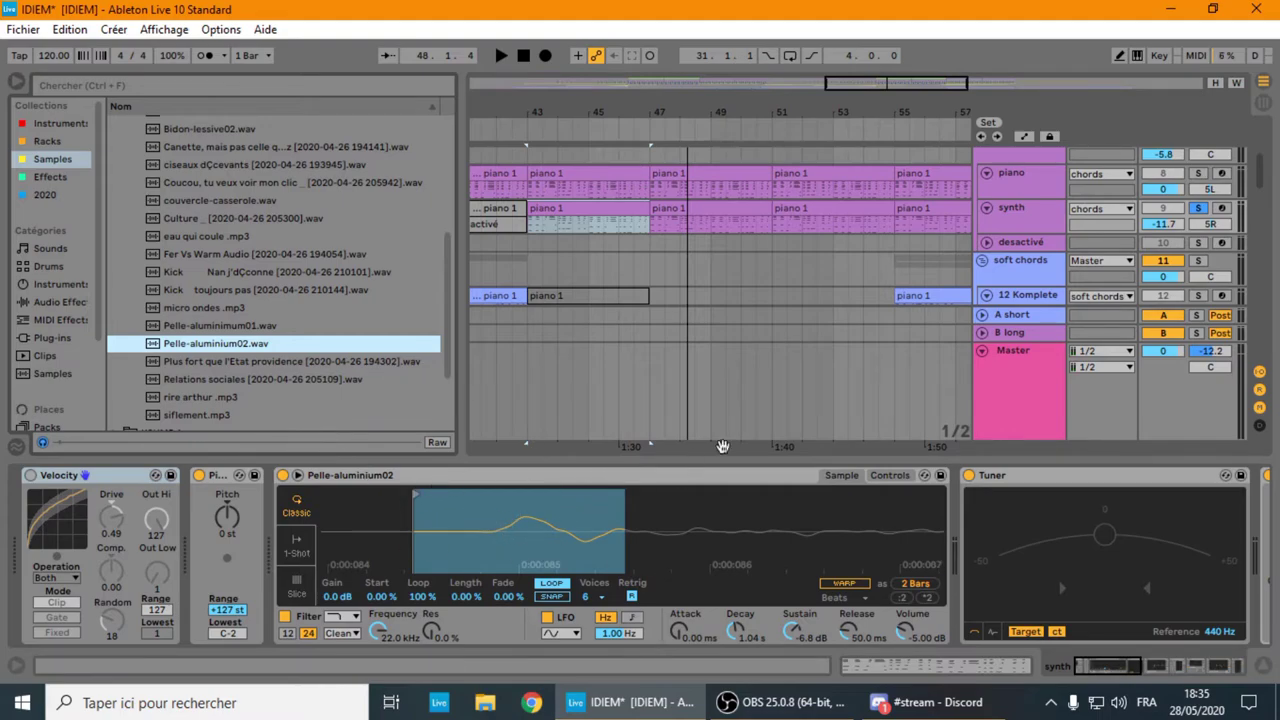
- Replay the soloed synth clip from 43.1.1 and show the Master track's devices, closing the device view again
key(space)
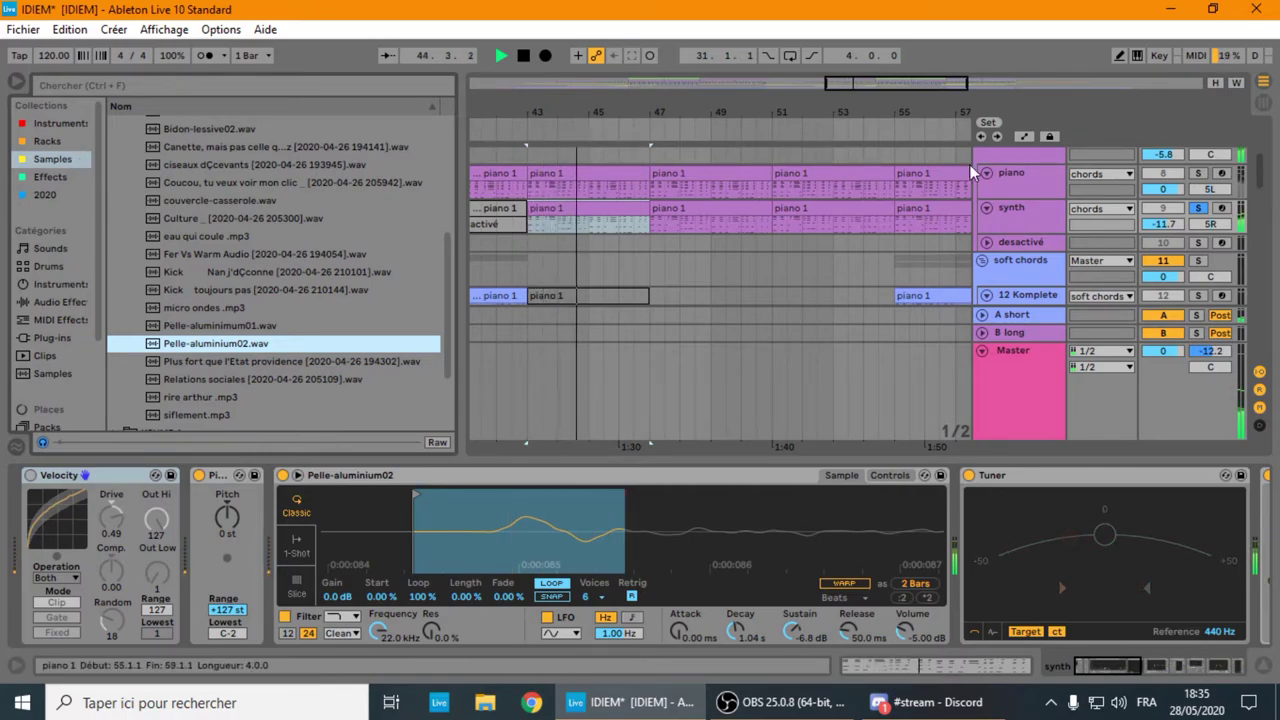
click(1037, 369)
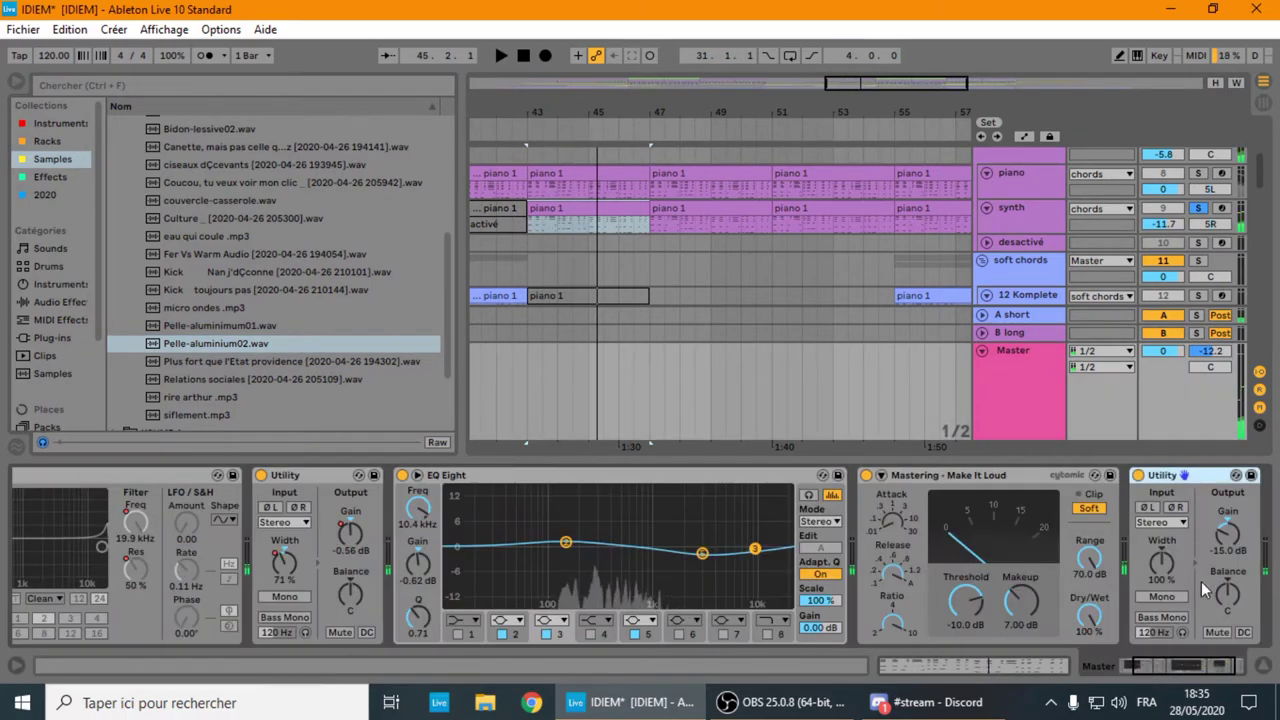
drag(680, 462, 661, 640)
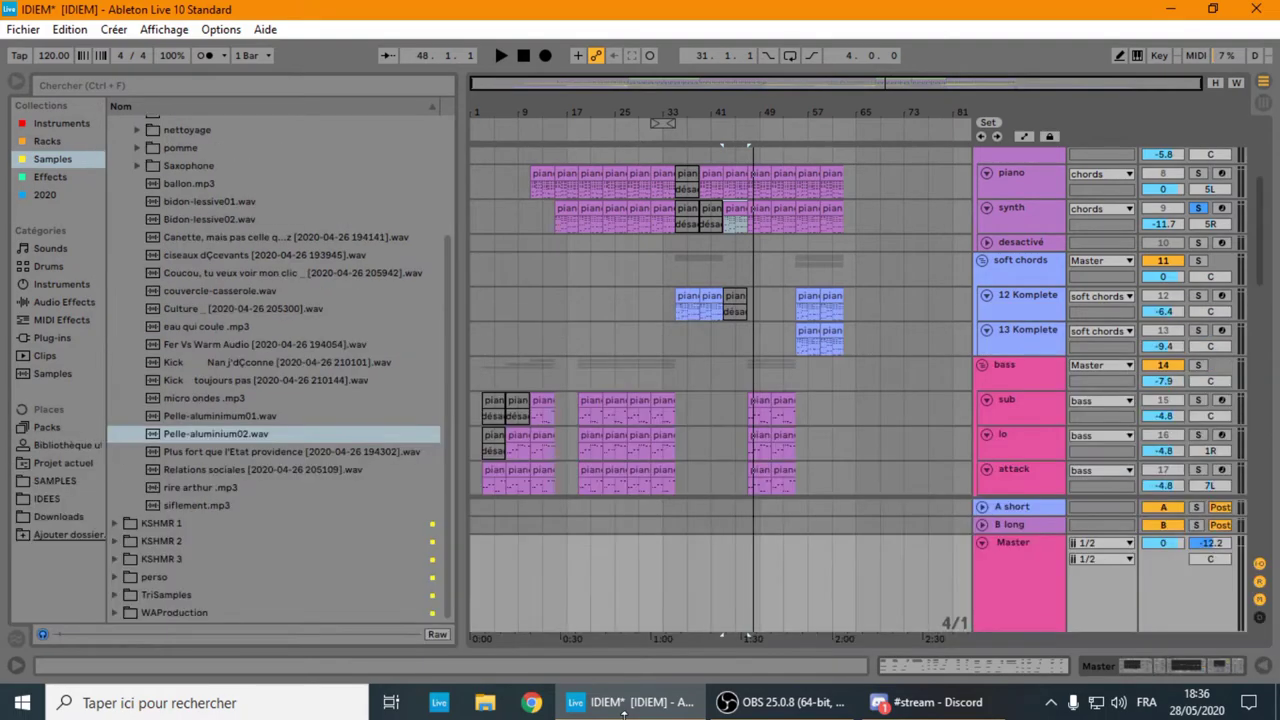
- Clear the synth track's solo and play the full mix from 33.1.1, just before the soft chords clips
click(682, 243)
key(Up)
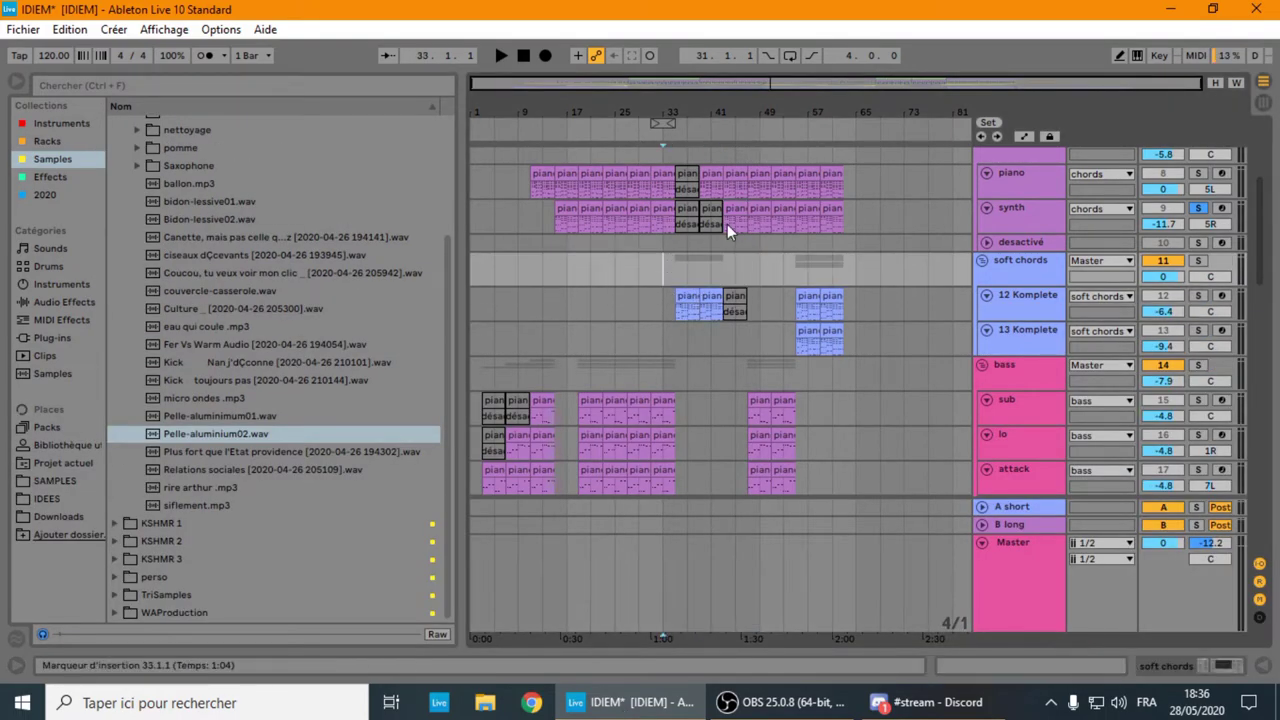
key(space)
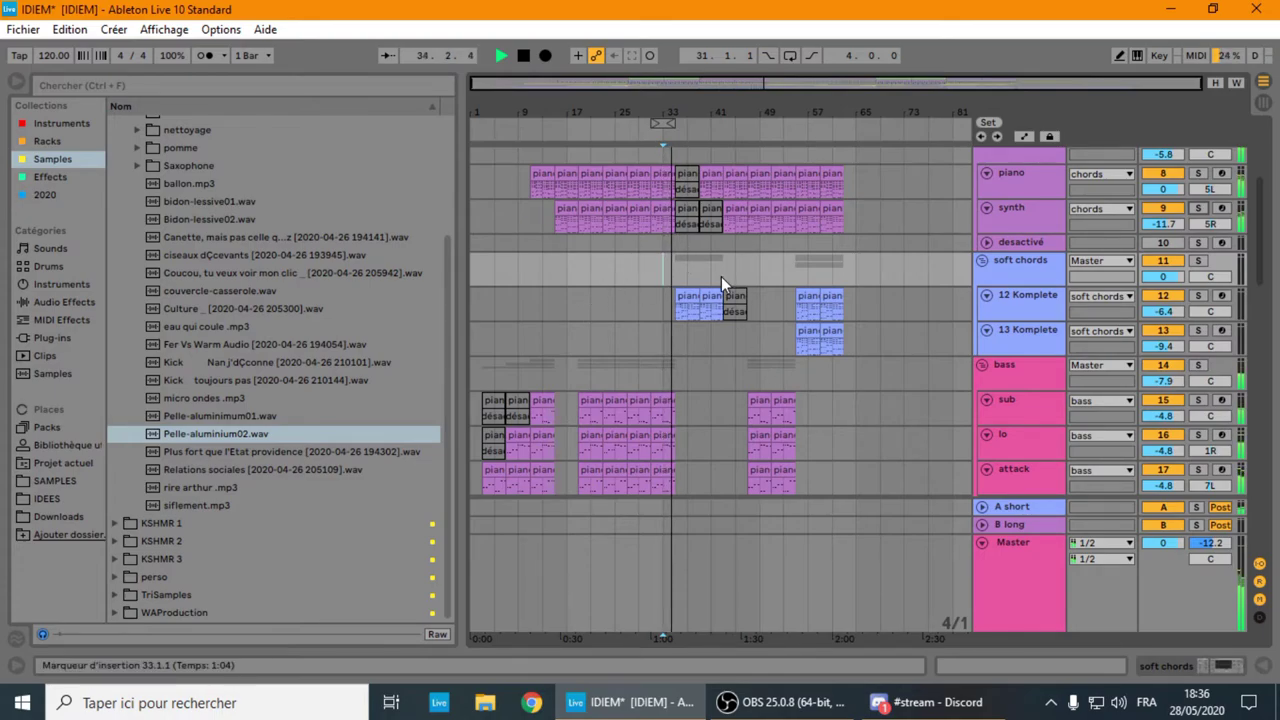
scroll(721, 276, up, 4)
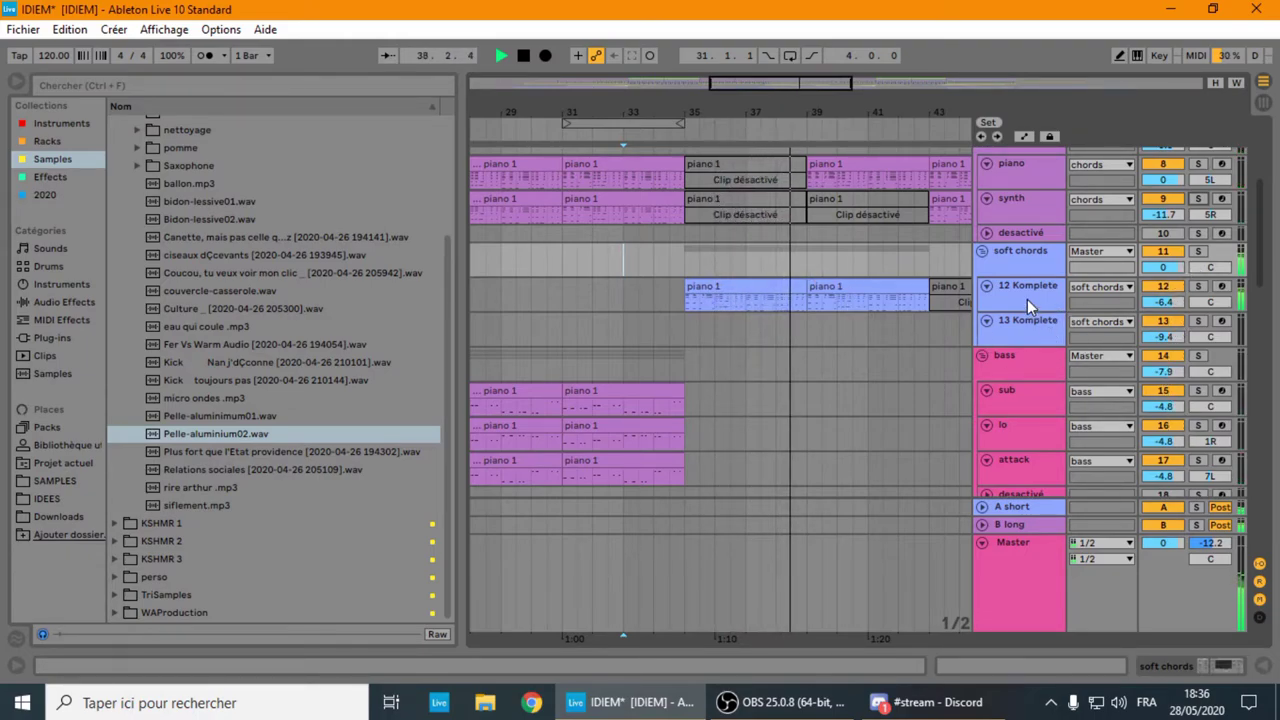
- Look over the bass, kick and clap tracks during playback, stop it, and review the sax, voice and FX tracks
scroll(1027, 299, down, 3)
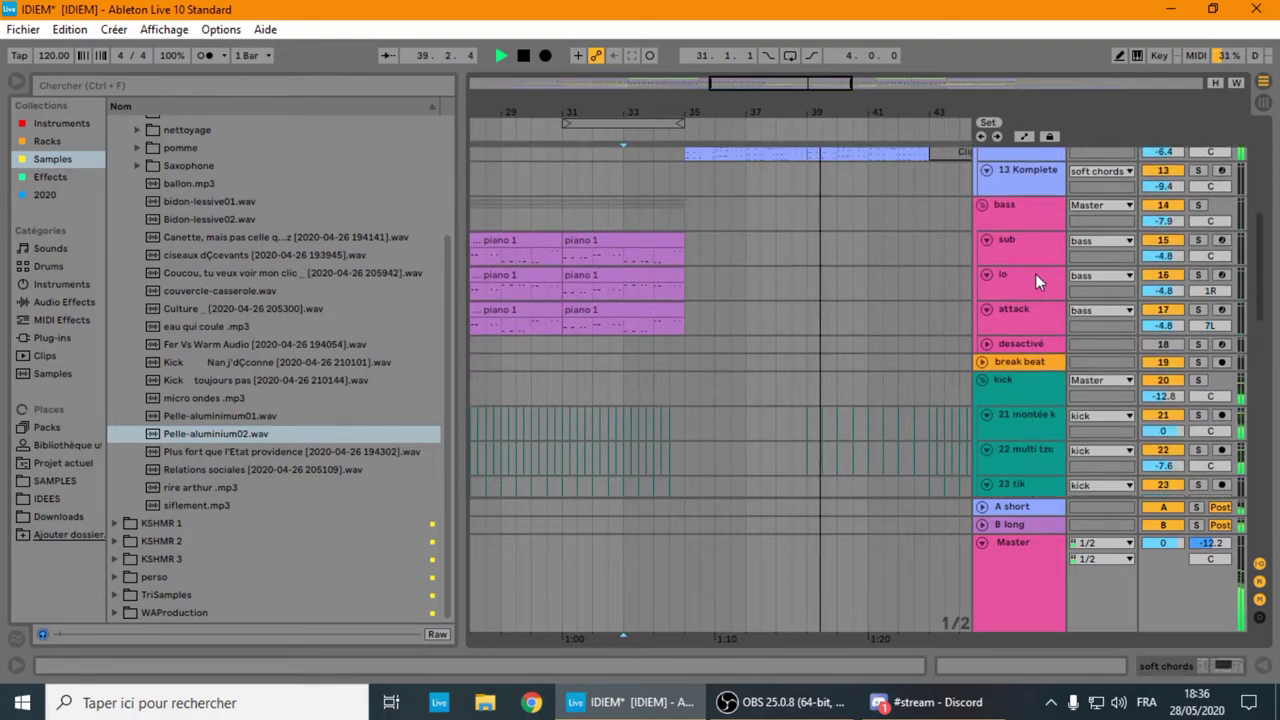
scroll(1035, 273, down, 1)
scroll(1054, 277, down, 1)
scroll(1047, 283, up, 3)
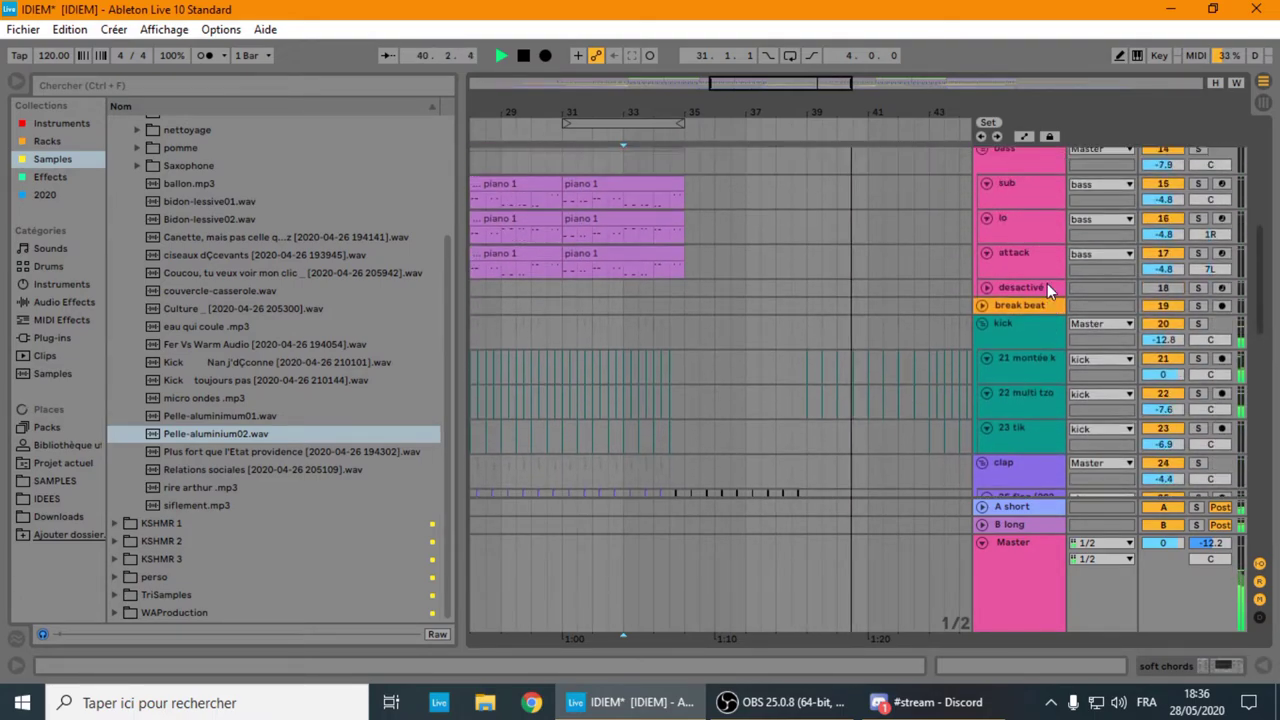
key(space)
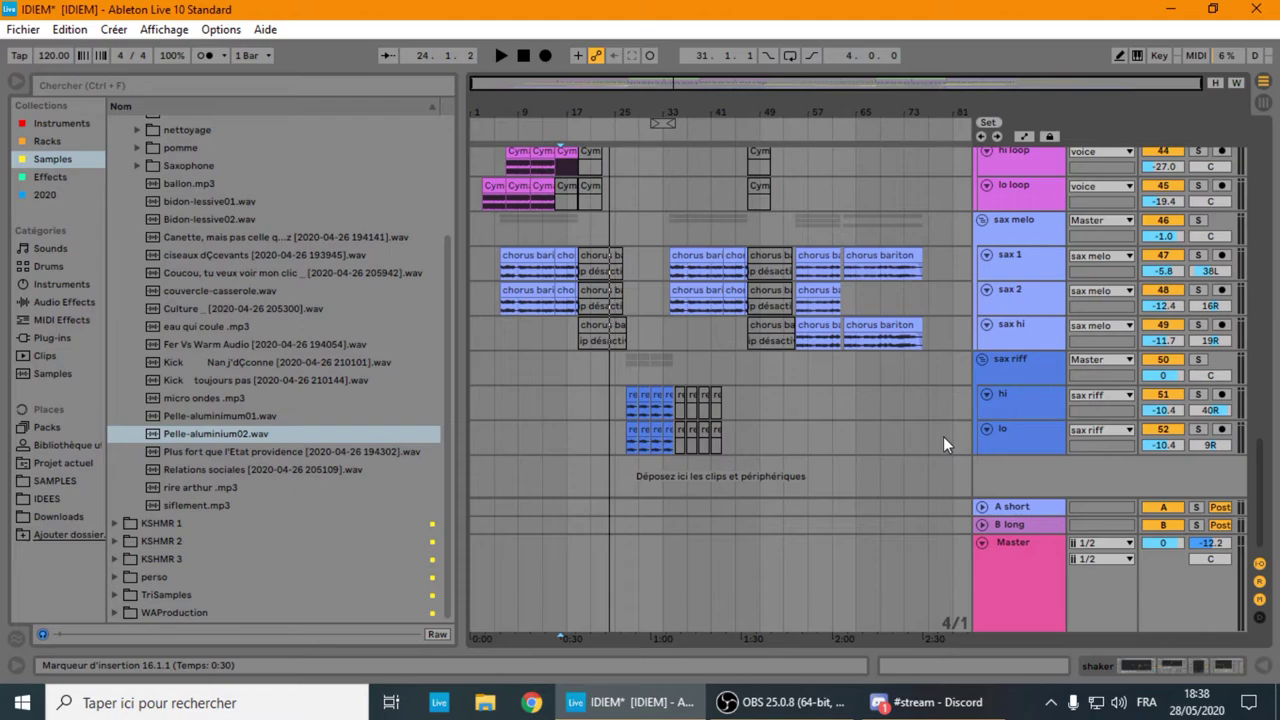
scroll(943, 436, up, 5)
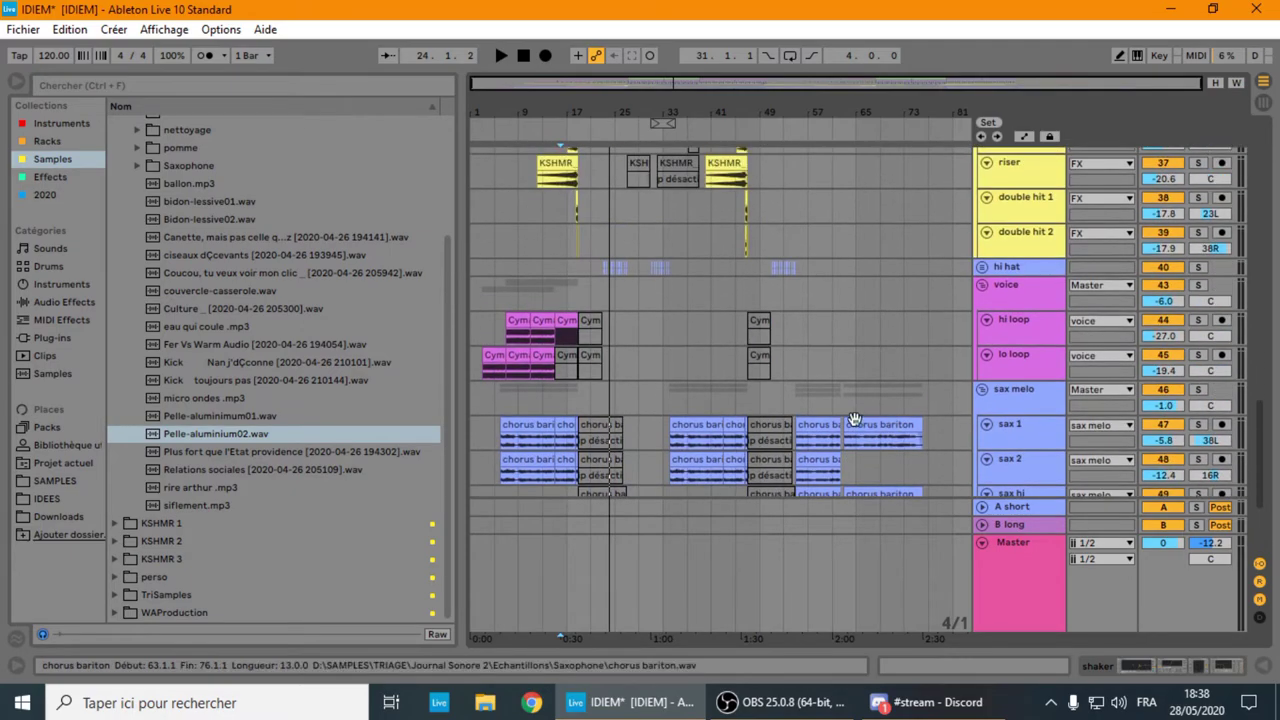
- Look over the shaker, FX, hi hat, voice, sax melo and sax riff tracks in the arrangement
scroll(852, 407, up, 6)
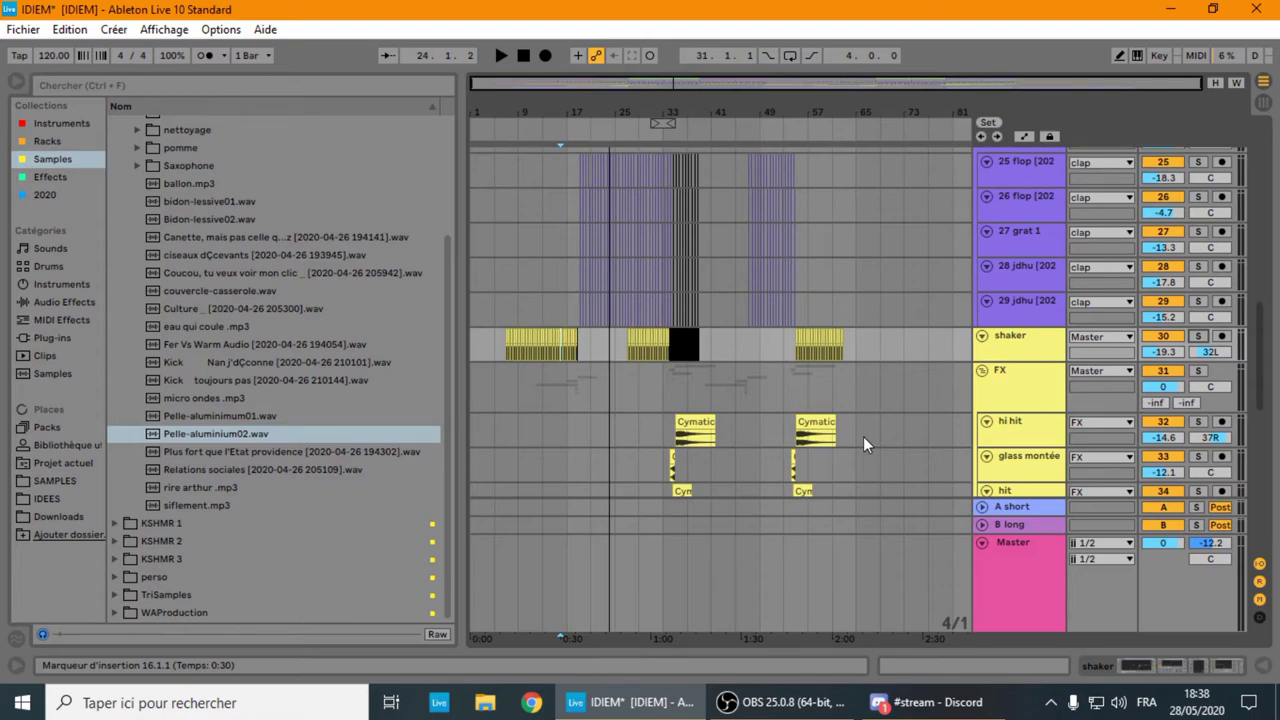
scroll(863, 436, down, 2)
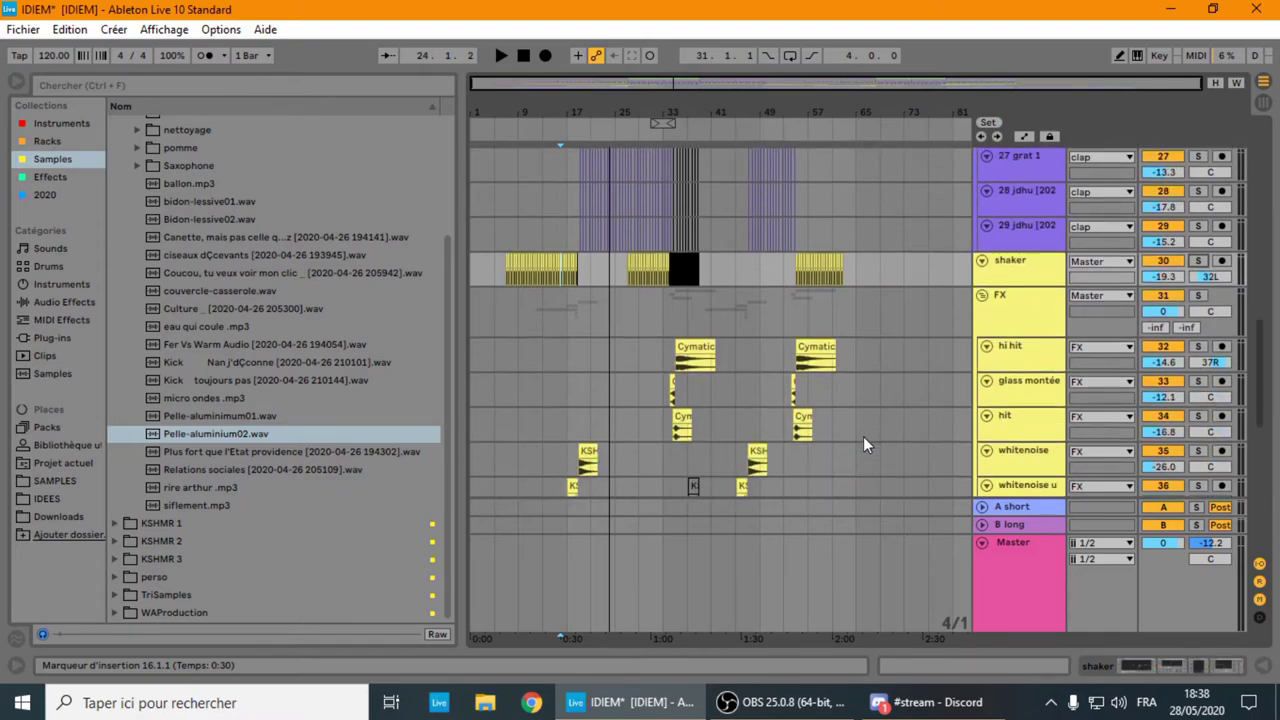
scroll(863, 436, down, 1)
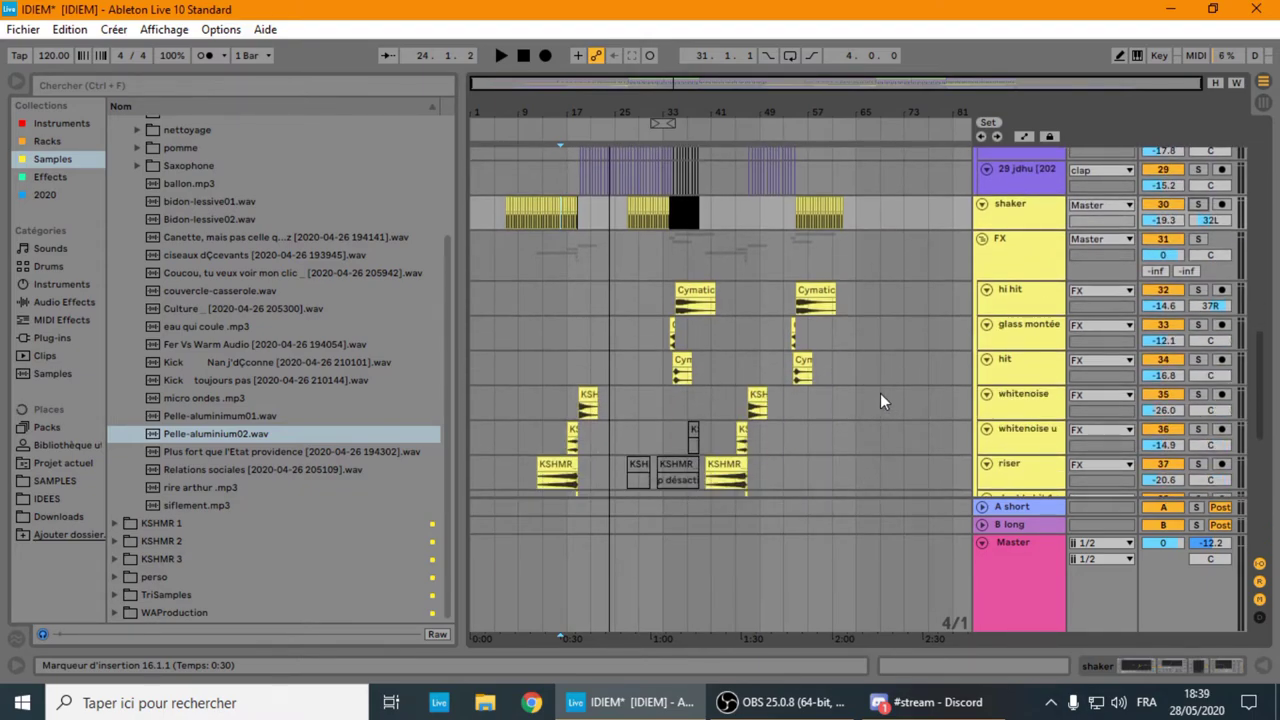
scroll(885, 395, down, 4)
scroll(891, 378, down, 1)
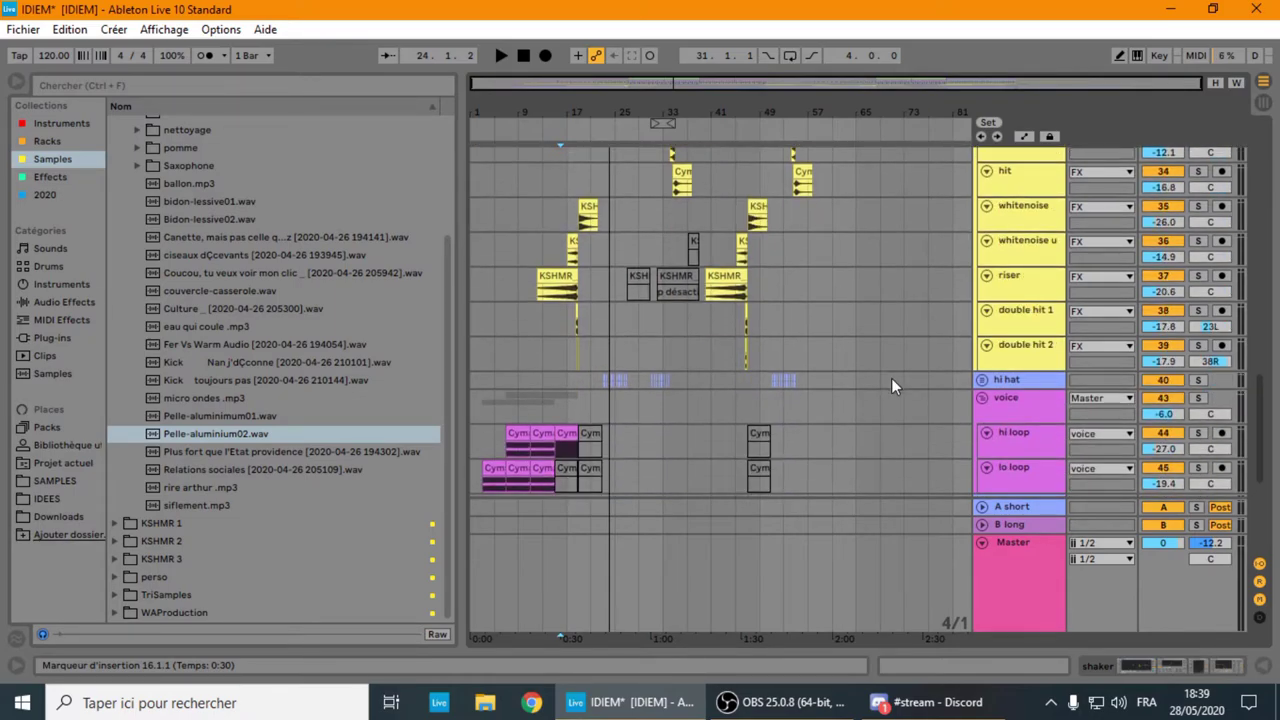
scroll(891, 378, down, 5)
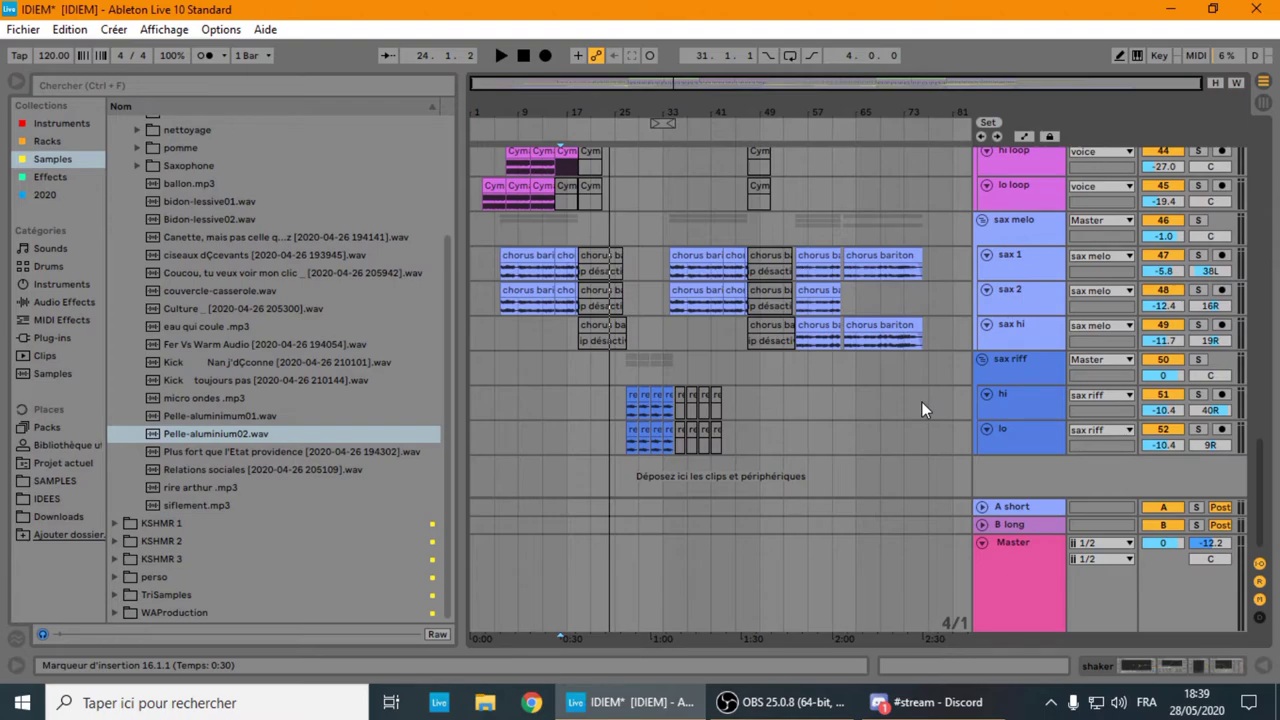
scroll(921, 401, up, 3)
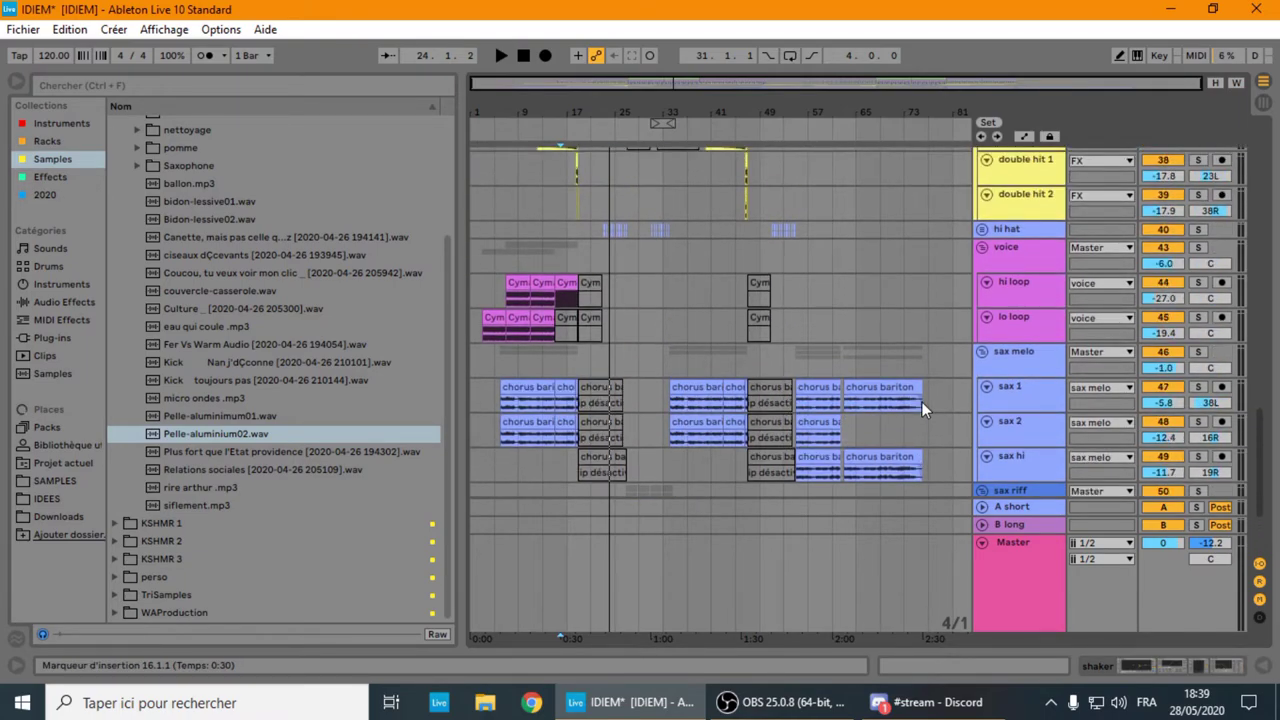
- Review the whole arrangement from the lead and chords groups through bass, kick, clap and FX to the sax riff tracks
scroll(881, 345, up, 20)
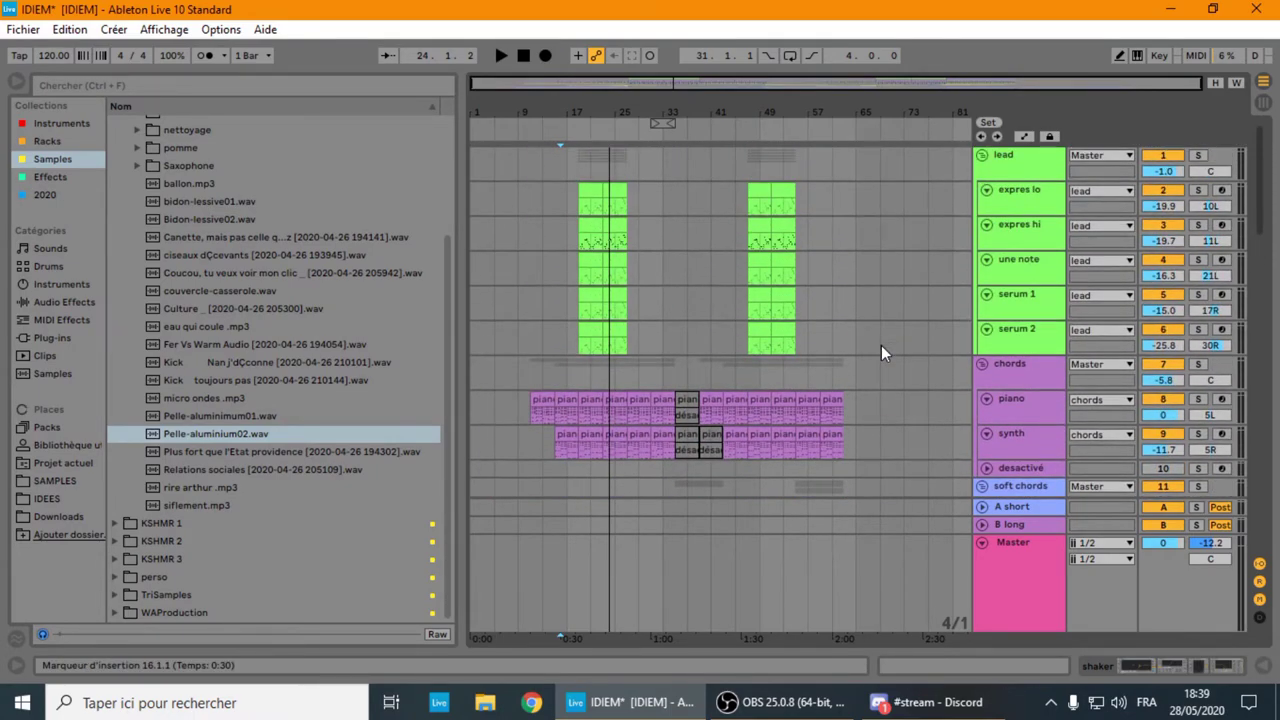
scroll(881, 345, down, 4)
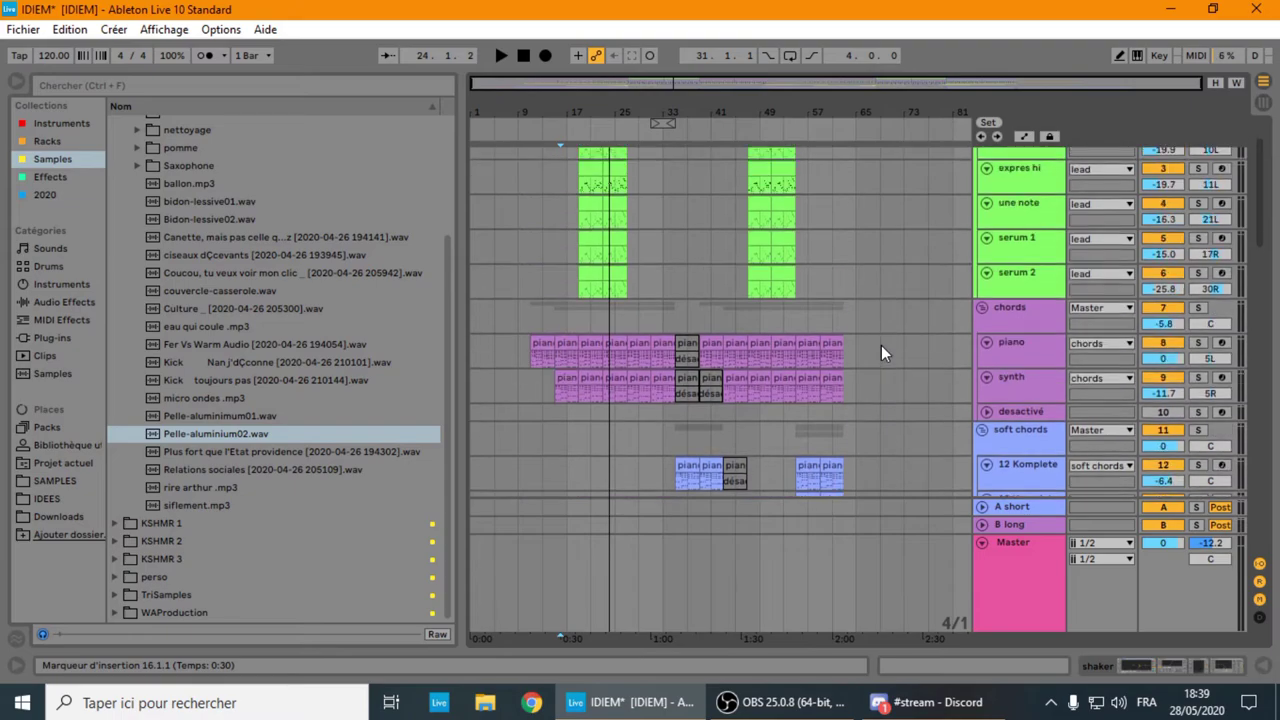
scroll(881, 345, up, 4)
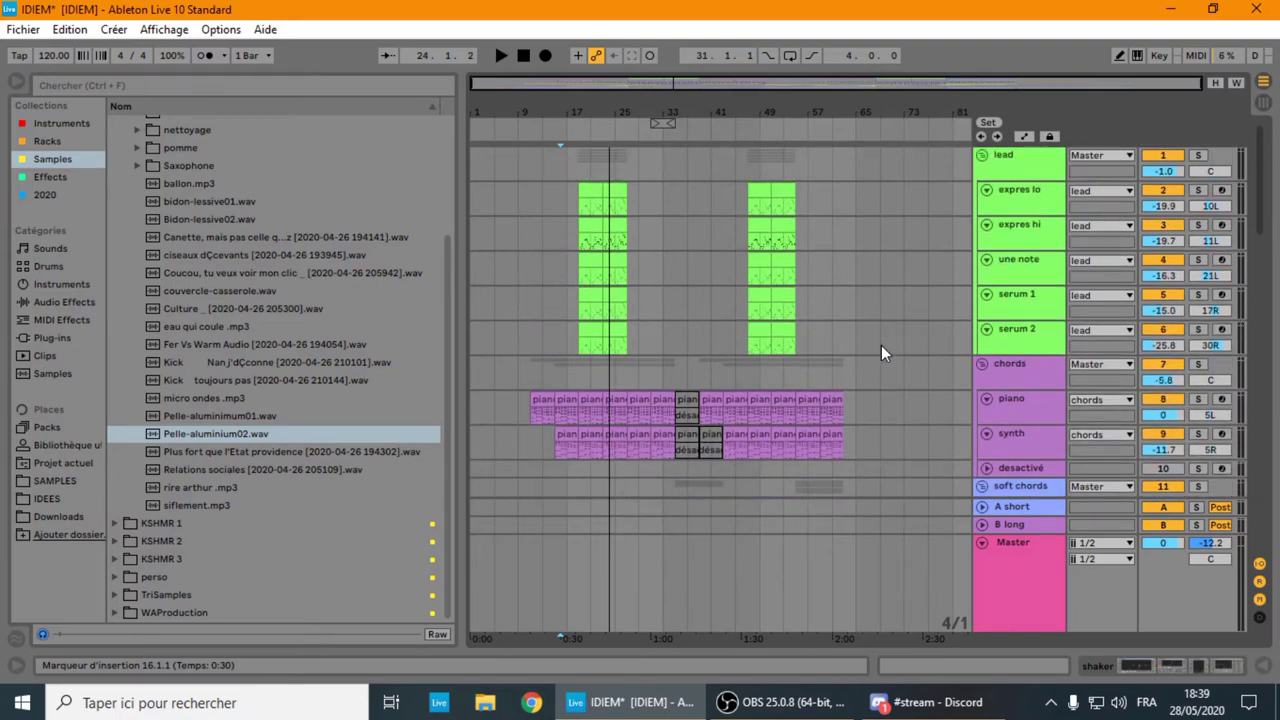
scroll(881, 345, down, 15)
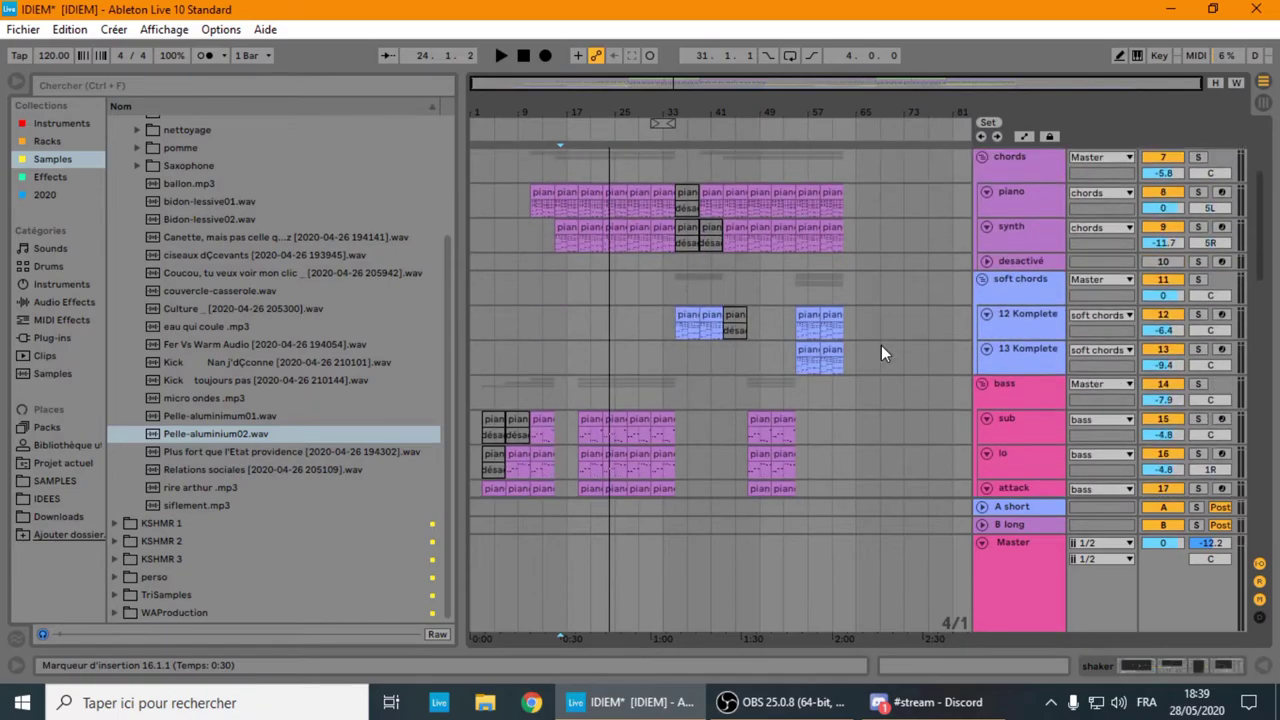
scroll(881, 345, down, 2)
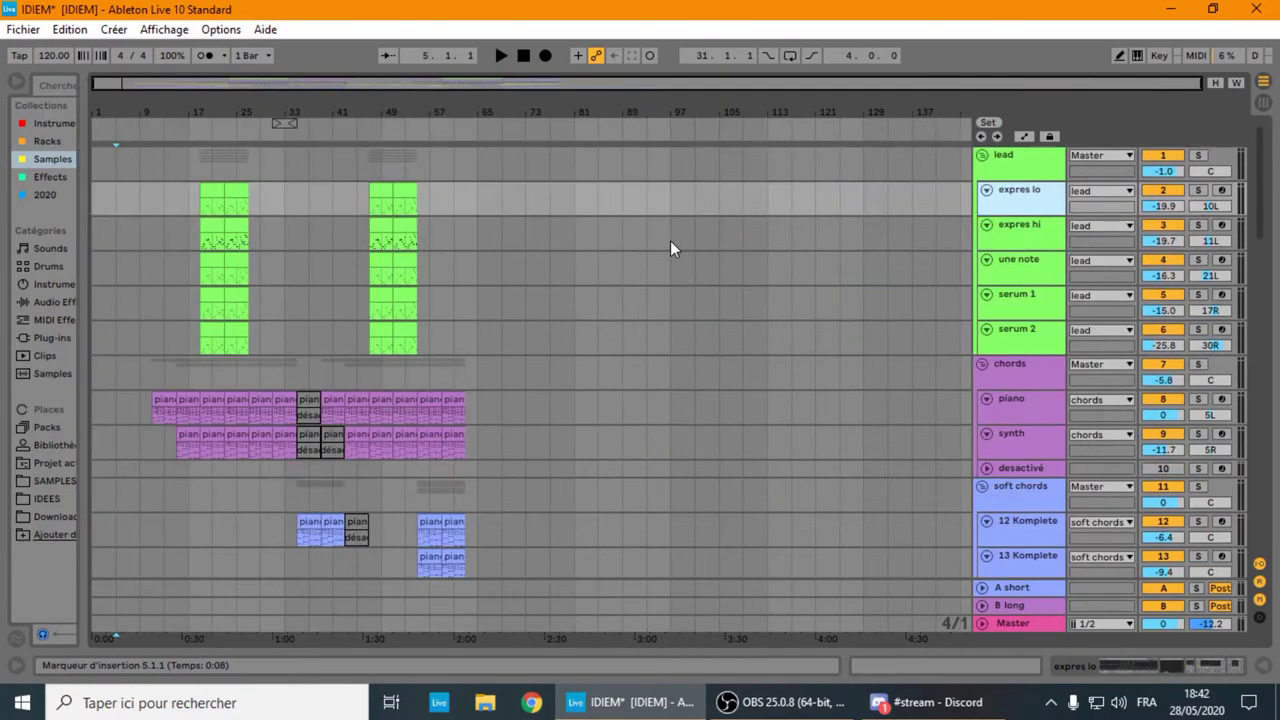
scroll(670, 240, down, 20)
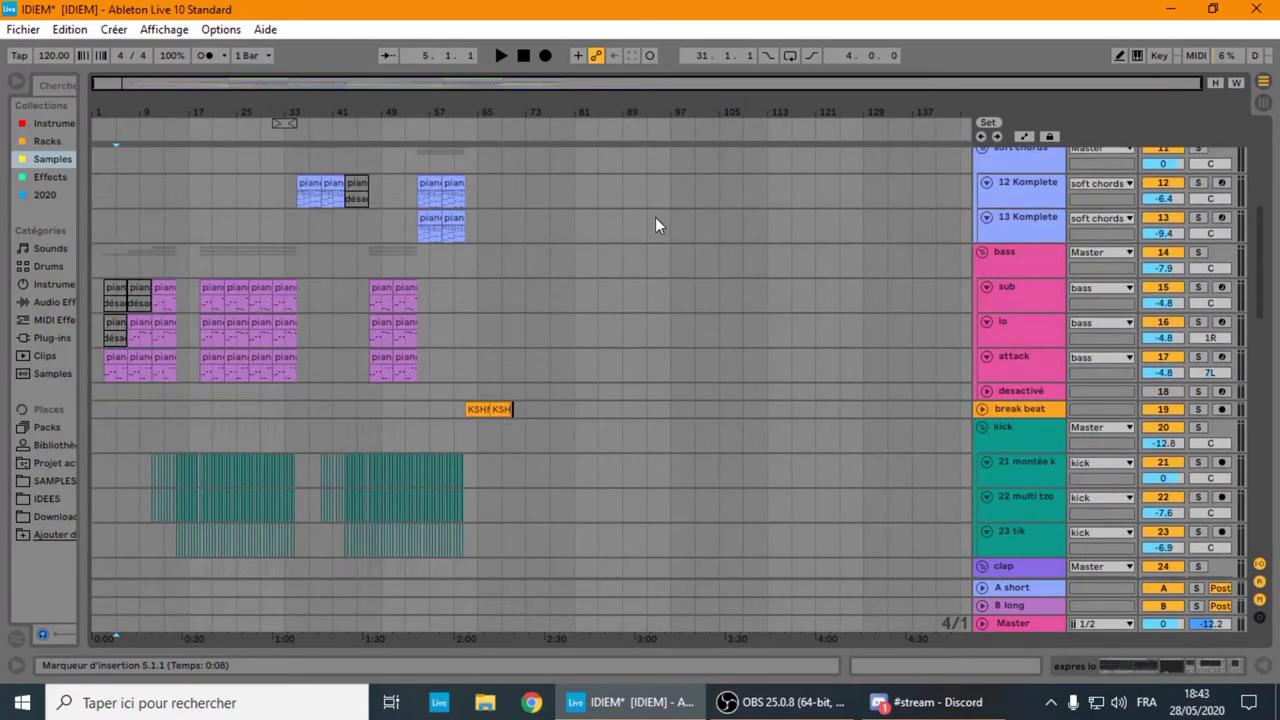
scroll(655, 225, down, 8)
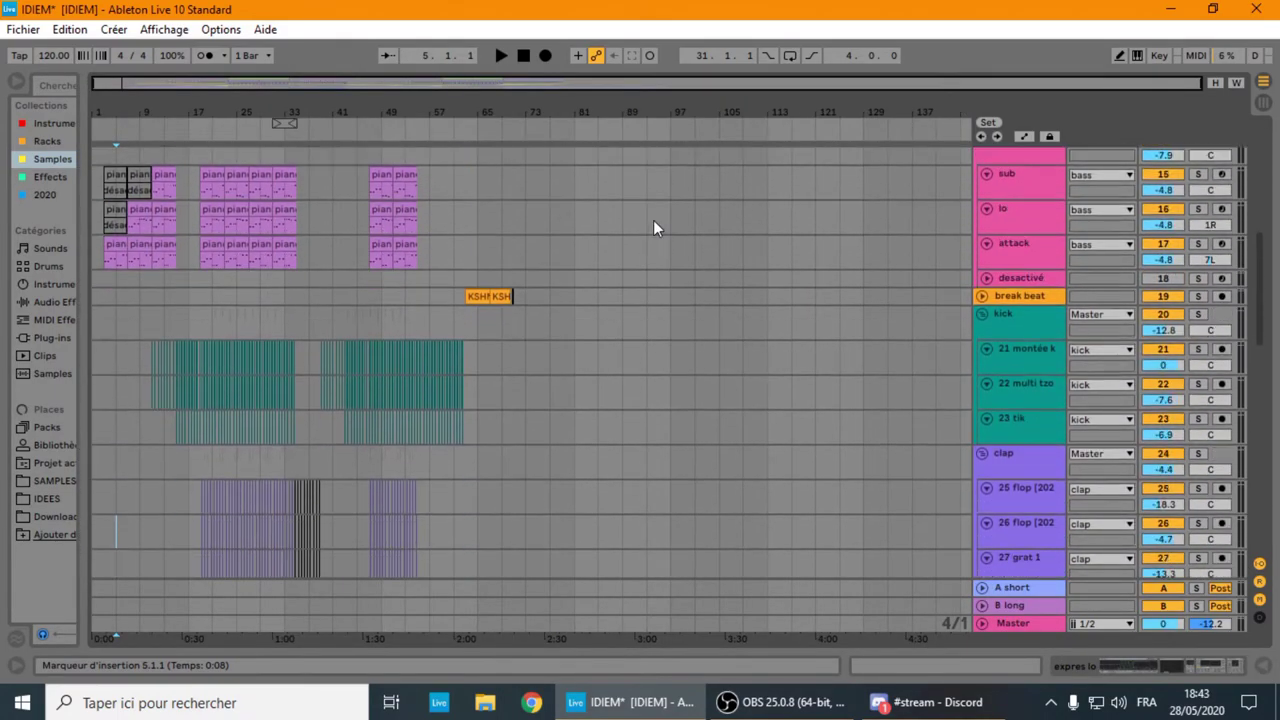
scroll(653, 228, down, 20)
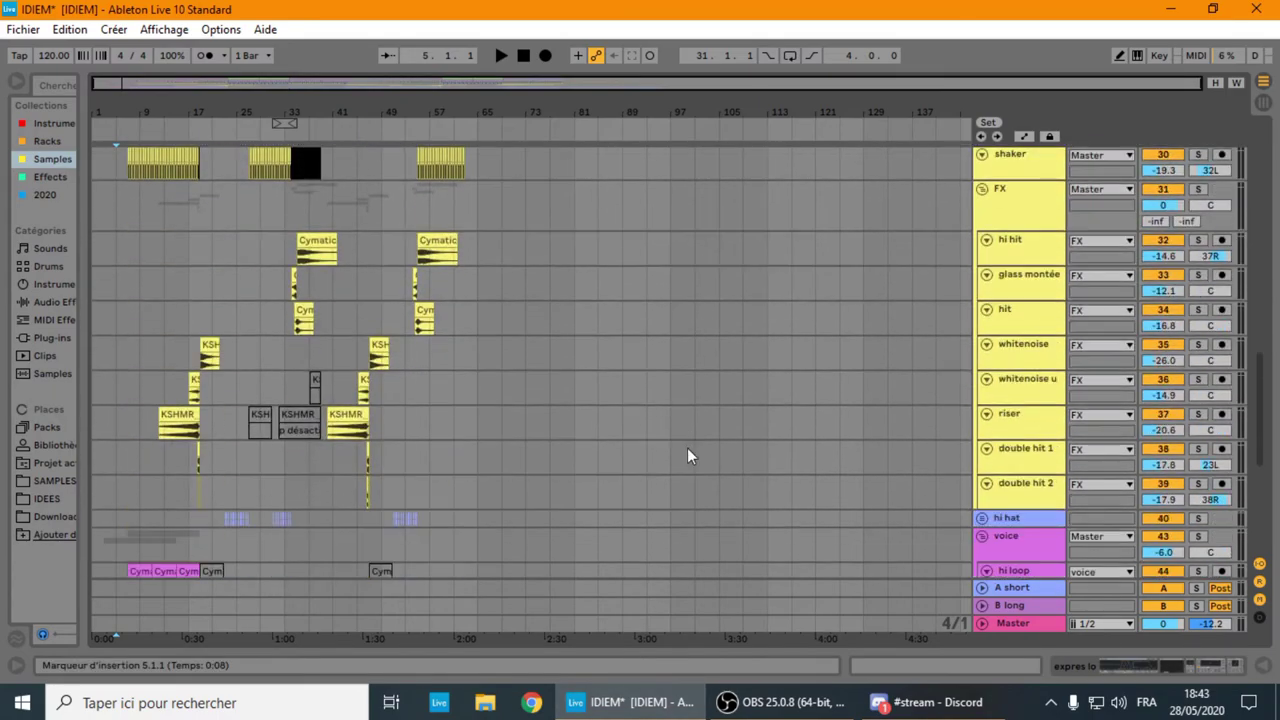
scroll(687, 447, up, 6)
scroll(687, 447, down, 6)
scroll(687, 447, down, 6)
scroll(687, 447, down, 6)
scroll(687, 447, down, 5)
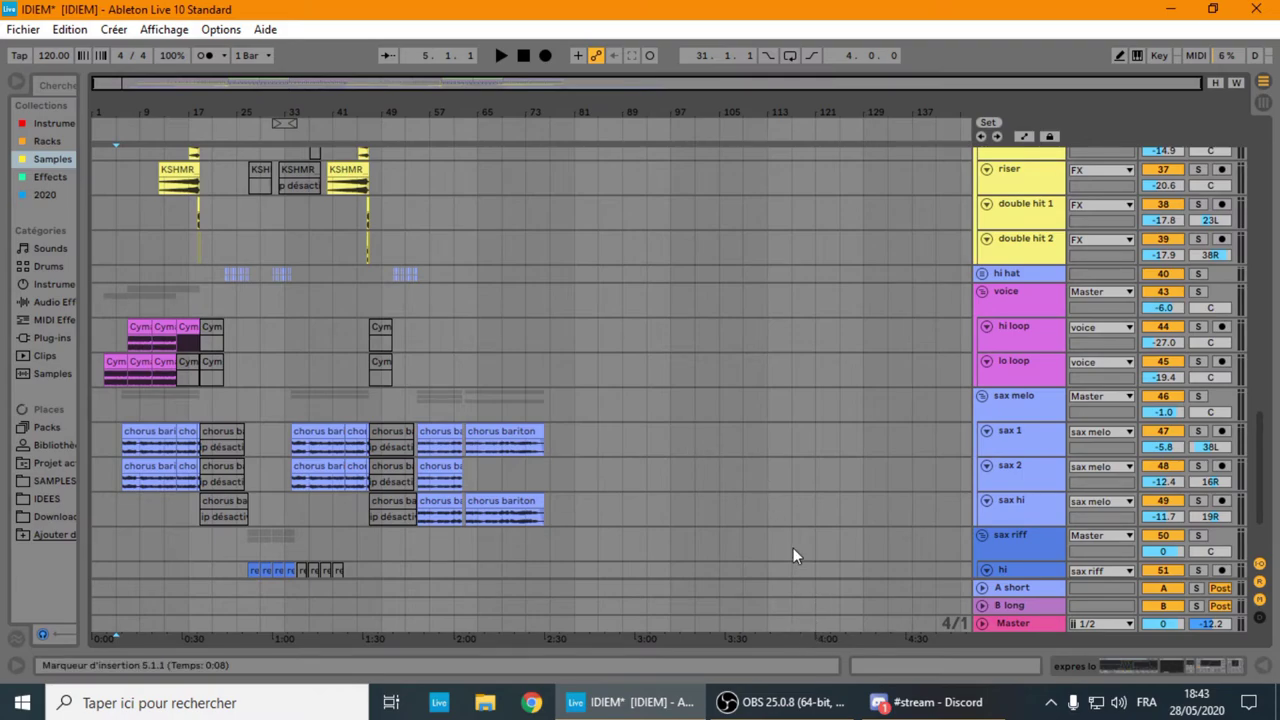
- Delete the Utility after Mastering - Make It Loud on the Master track, closing the device view and folding the track
click(989, 624)
click(984, 624)
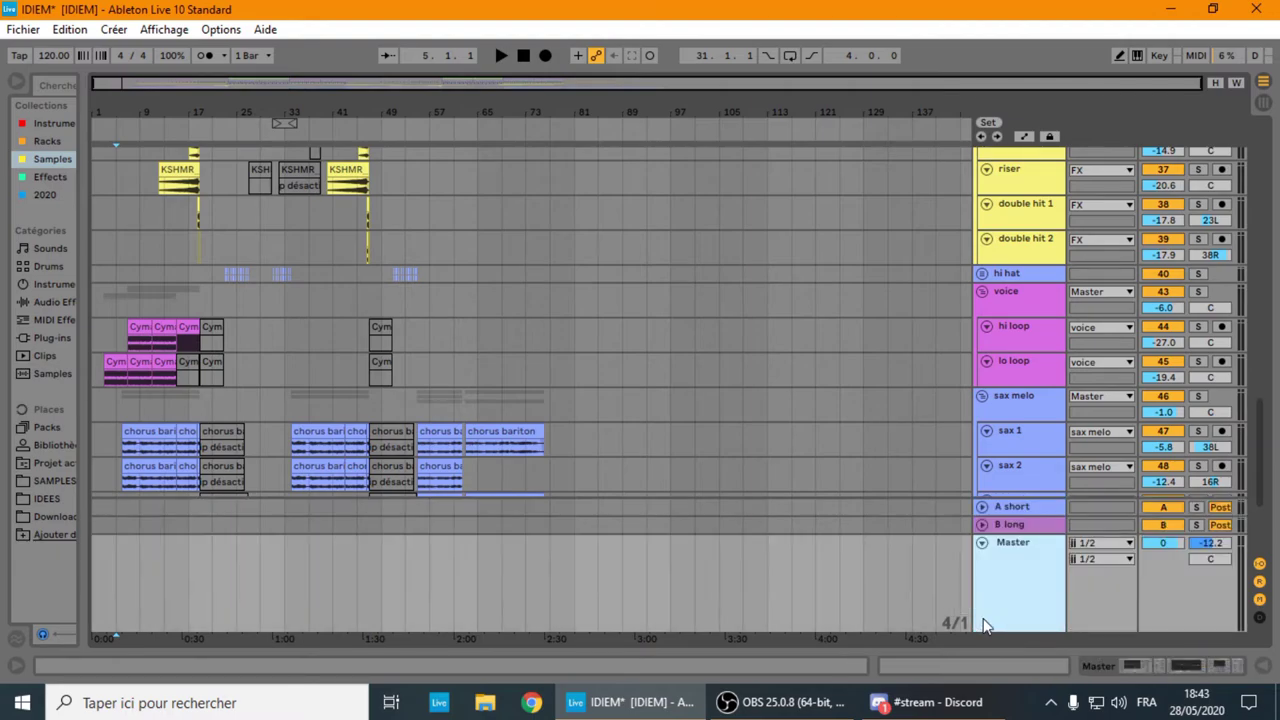
double_click(1035, 565)
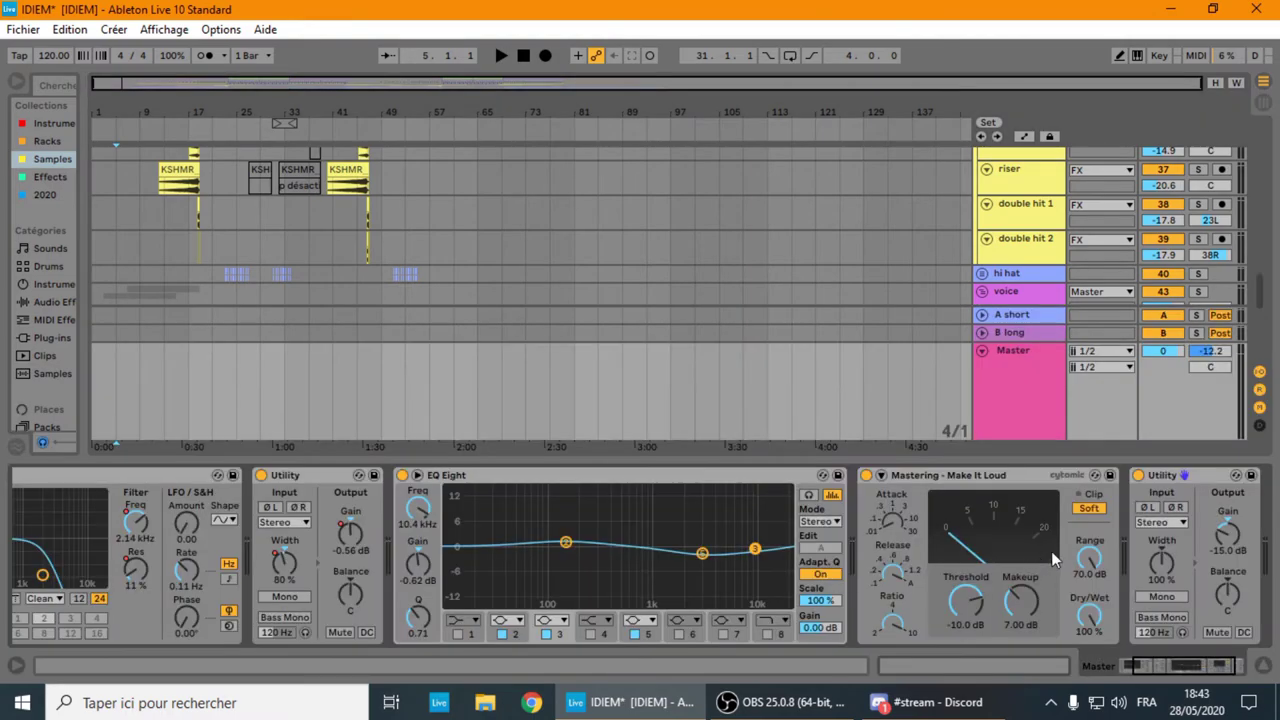
click(1162, 478)
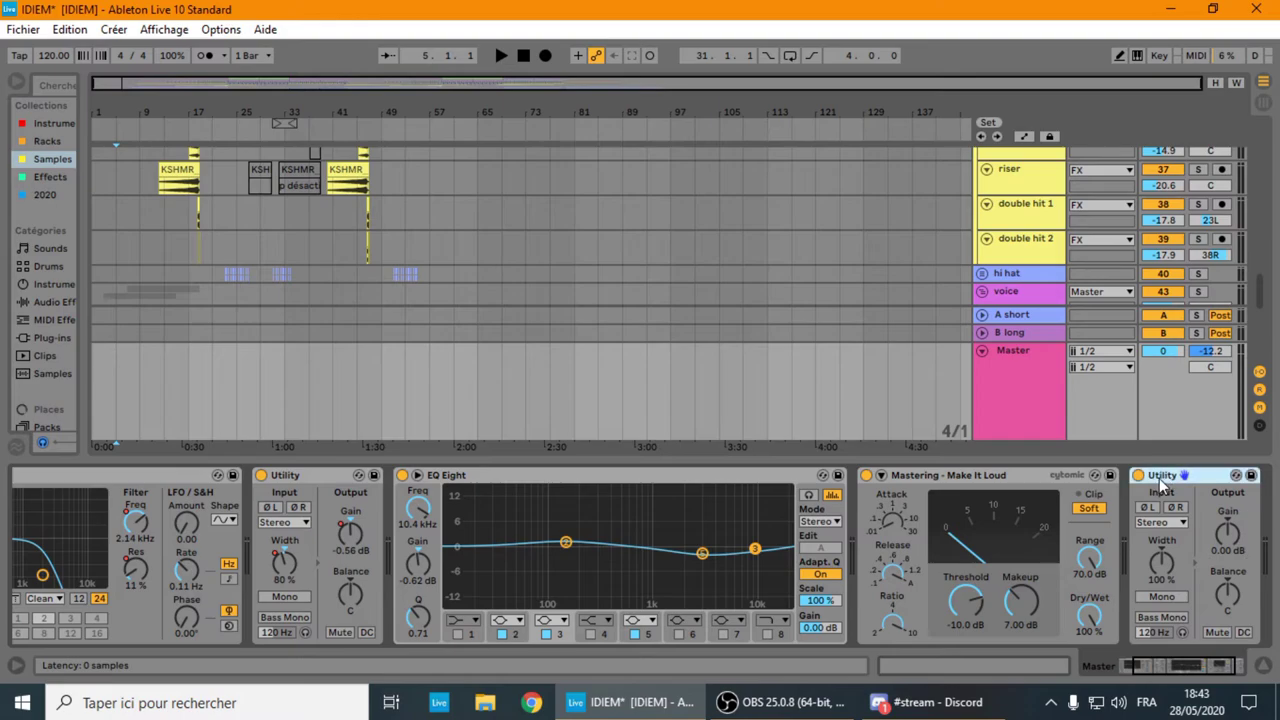
key(Delete)
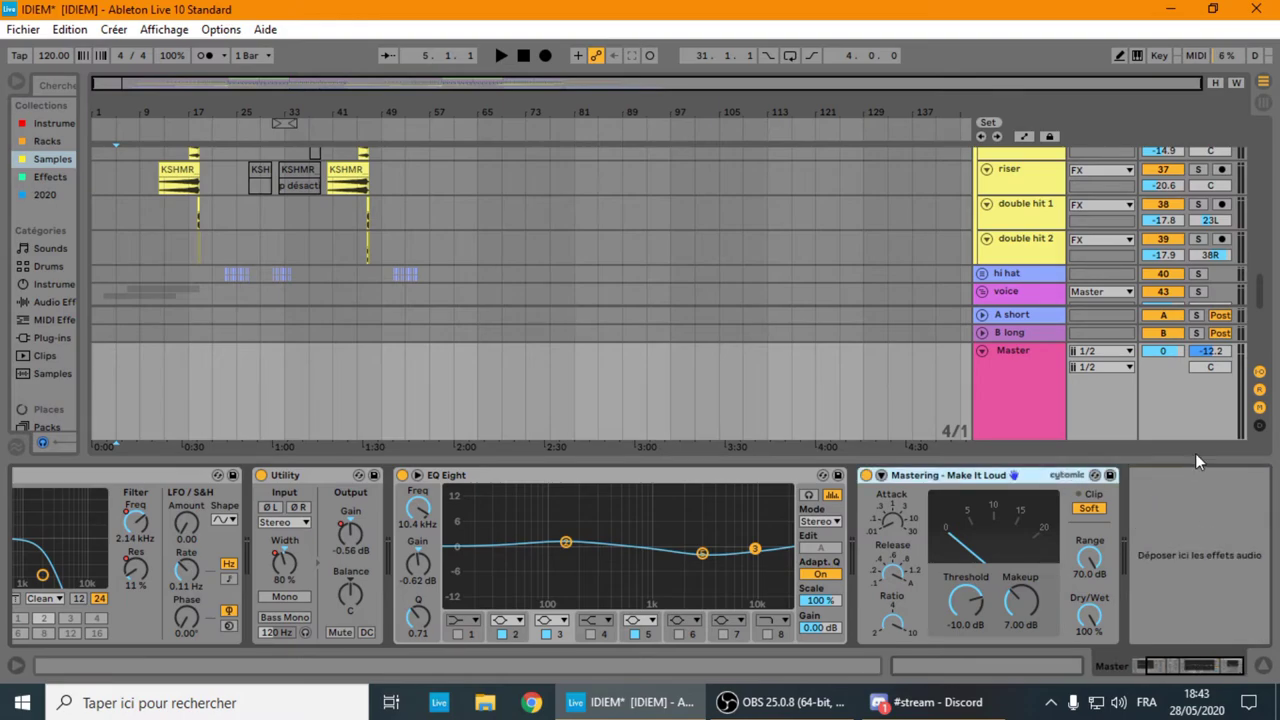
drag(1195, 458, 1195, 640)
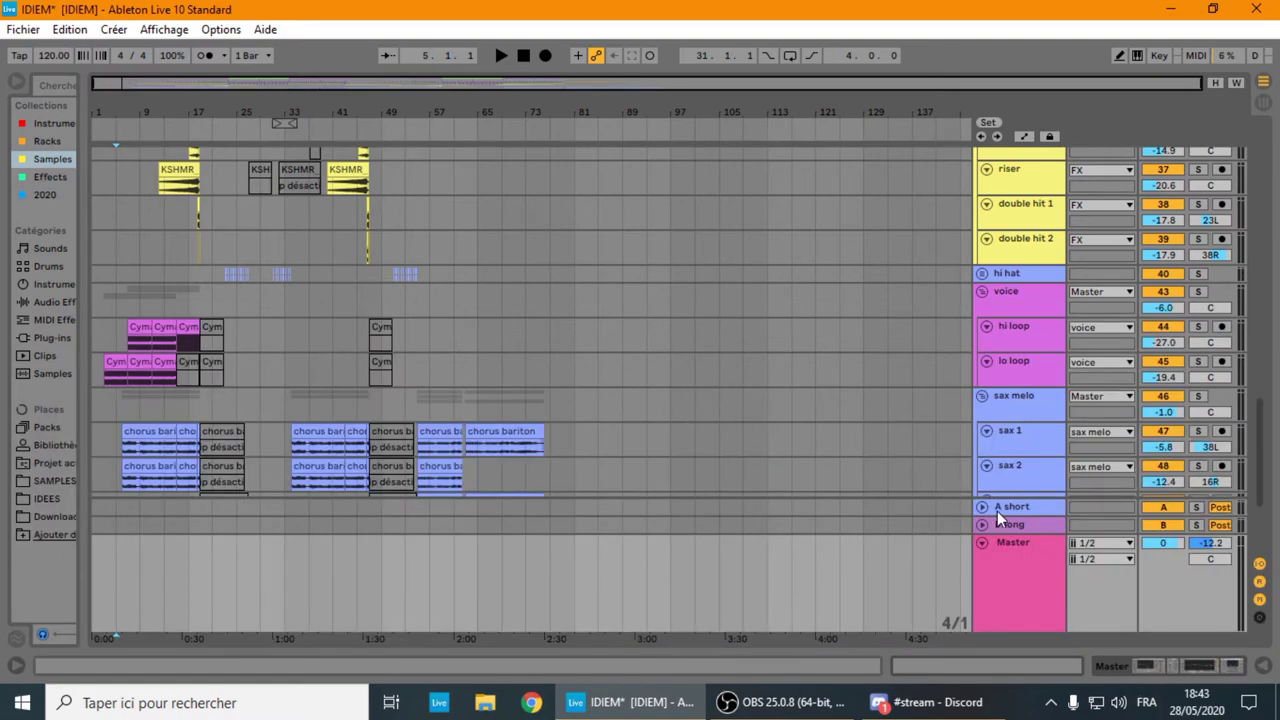
click(981, 543)
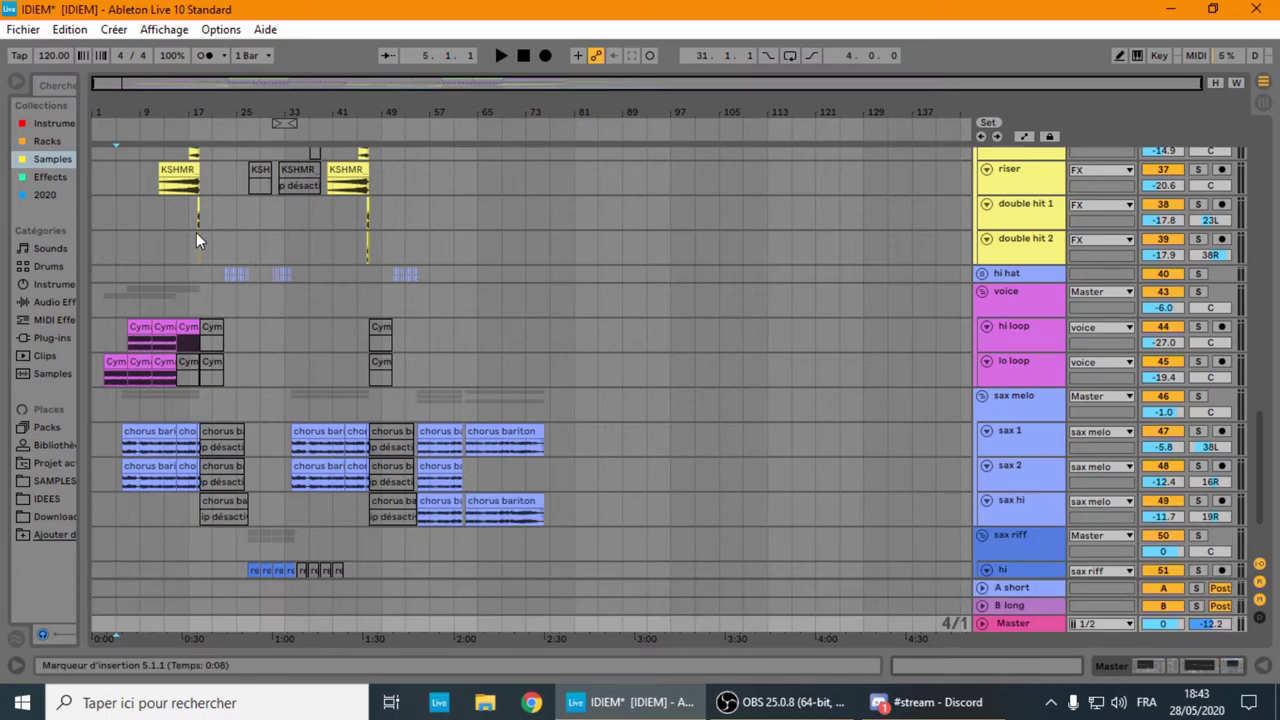
- Point out the intro entries by placing the insert marker at the riser's start, 12.1.1, and at the chorus bariton clips' start, 6.1.1
click(159, 209)
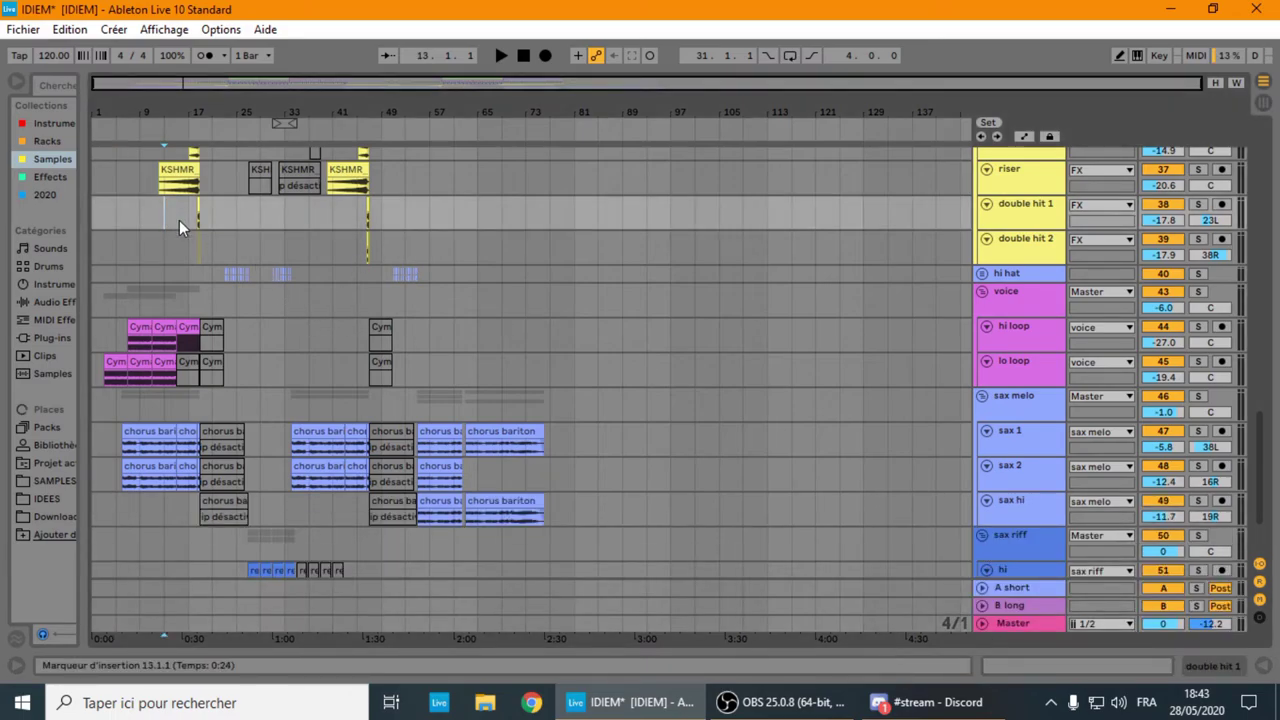
key(plus)
key(plus)
click(372, 264)
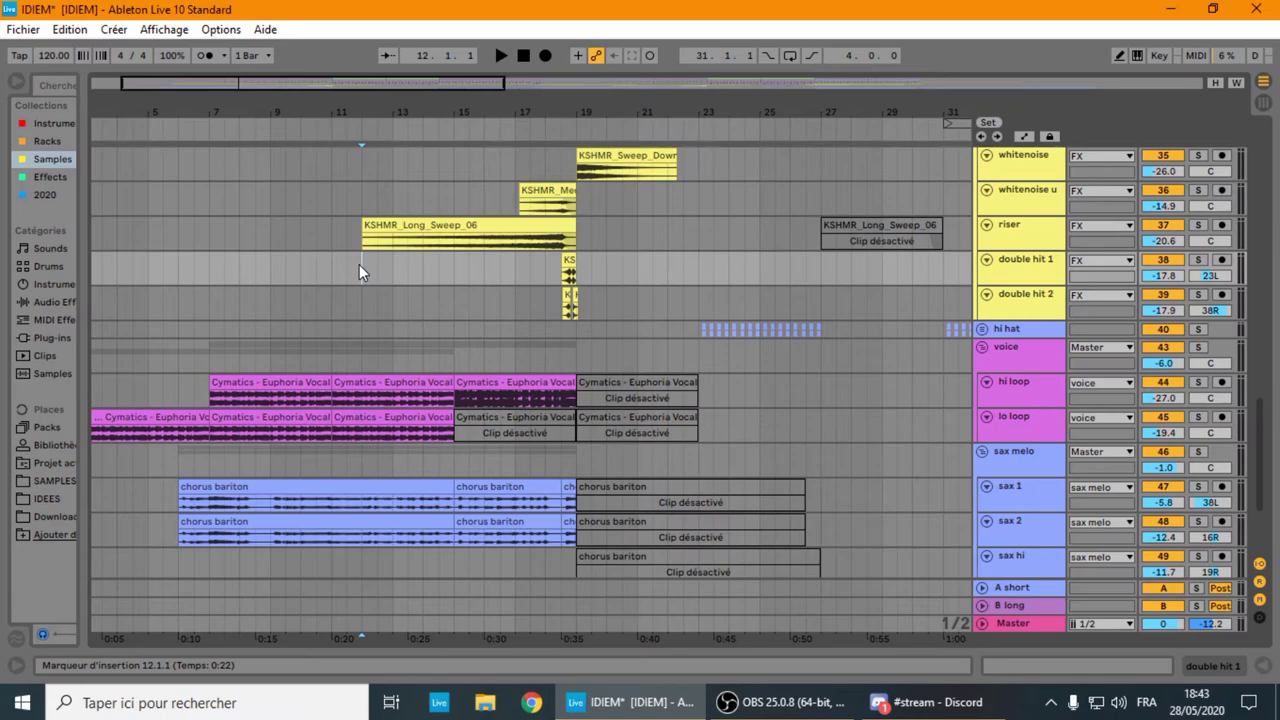
scroll(386, 264, down, 1)
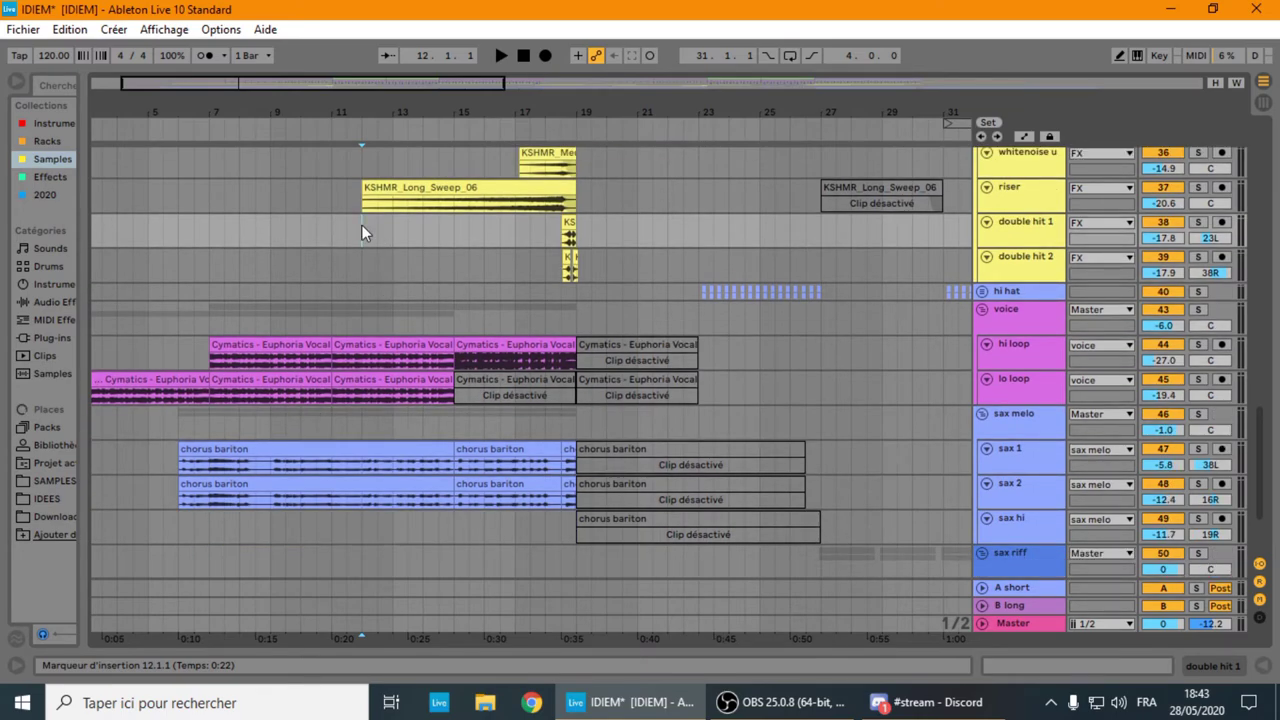
click(179, 227)
- Review the bass, kick, clap and shaker tracks and set the insert marker at 7.1.1 on the lead group track
scroll(674, 357, up, 3)
scroll(674, 357, up, 20)
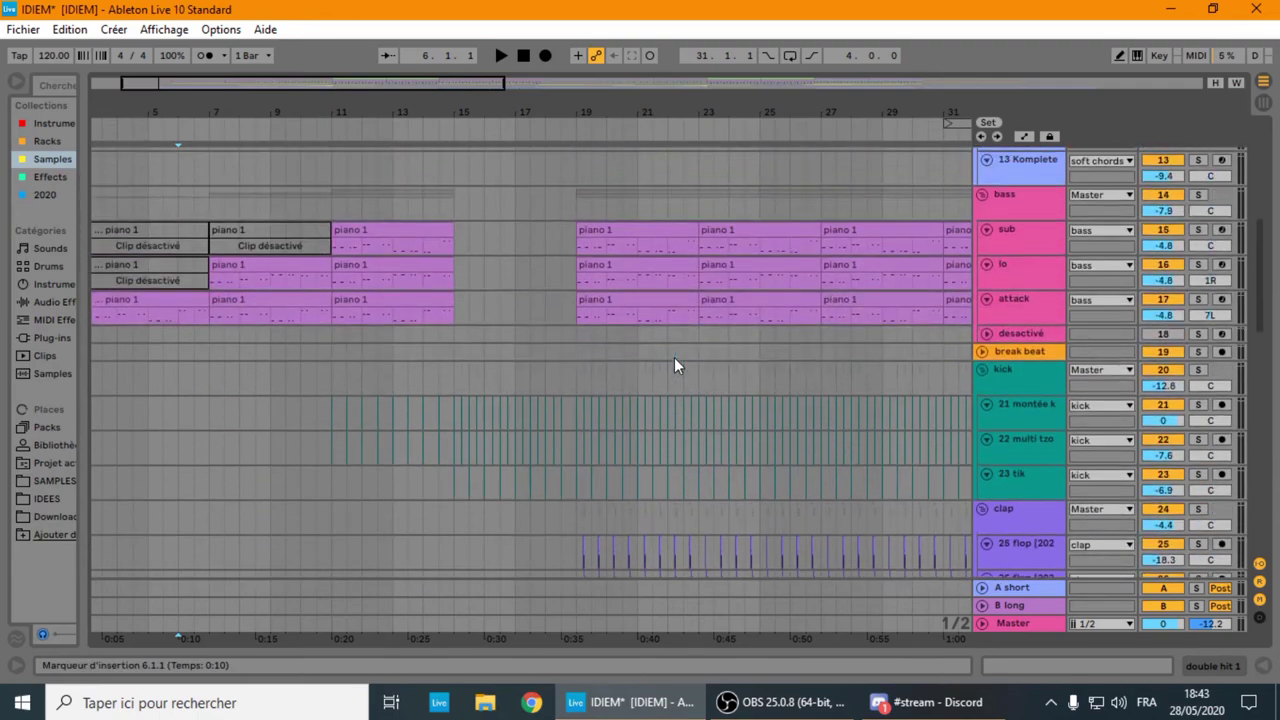
scroll(674, 357, up, 2)
scroll(729, 360, down, 11)
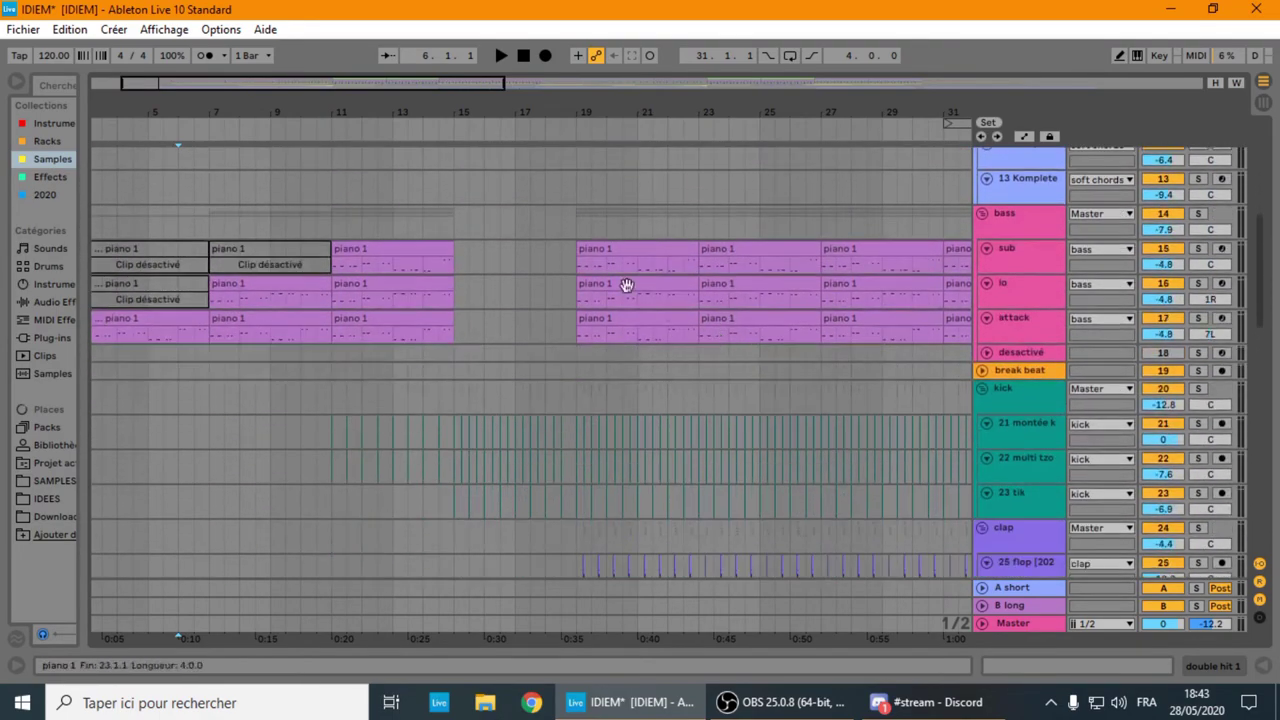
scroll(540, 255, down, 7)
scroll(500, 283, up, 6)
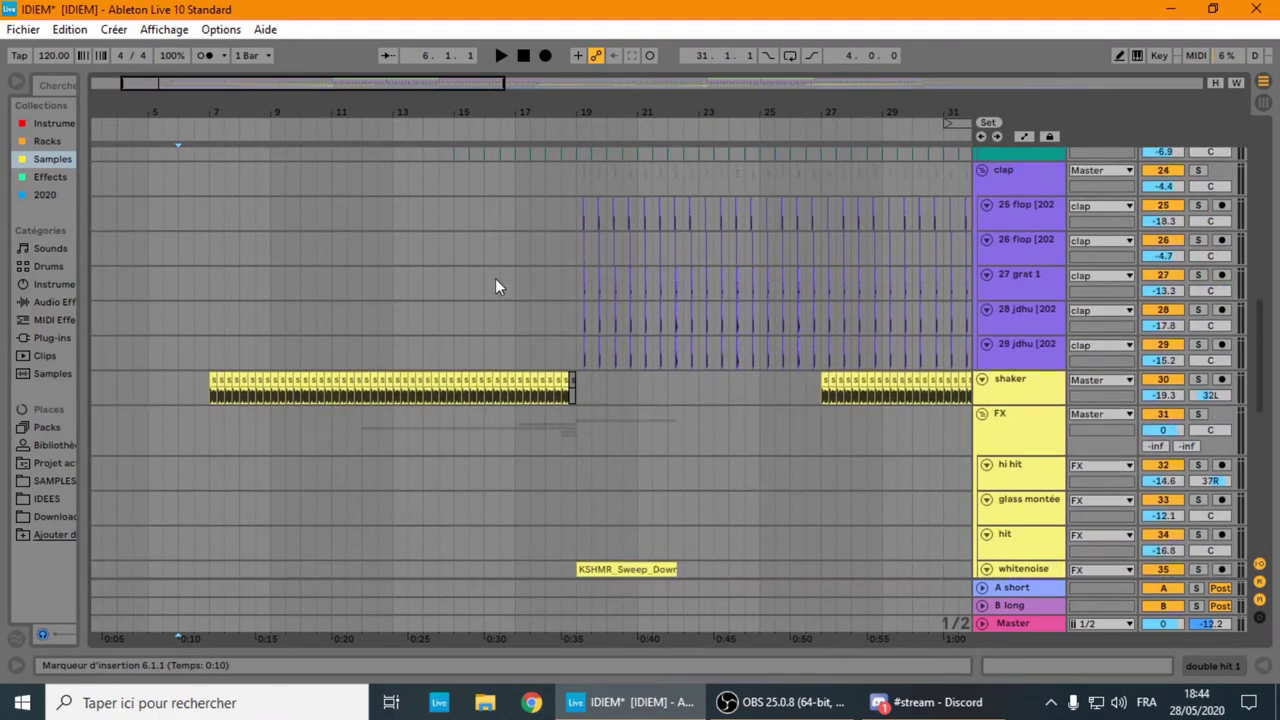
click(201, 178)
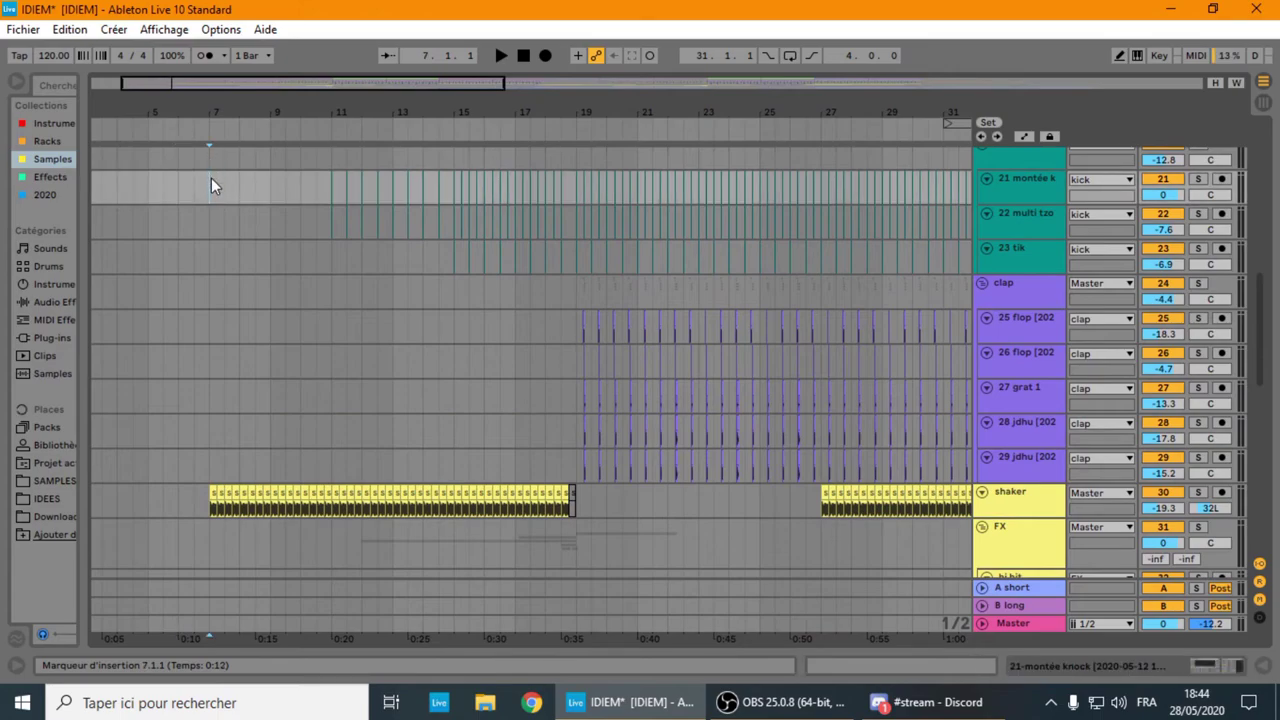
scroll(222, 177, up, 15)
scroll(222, 177, up, 5)
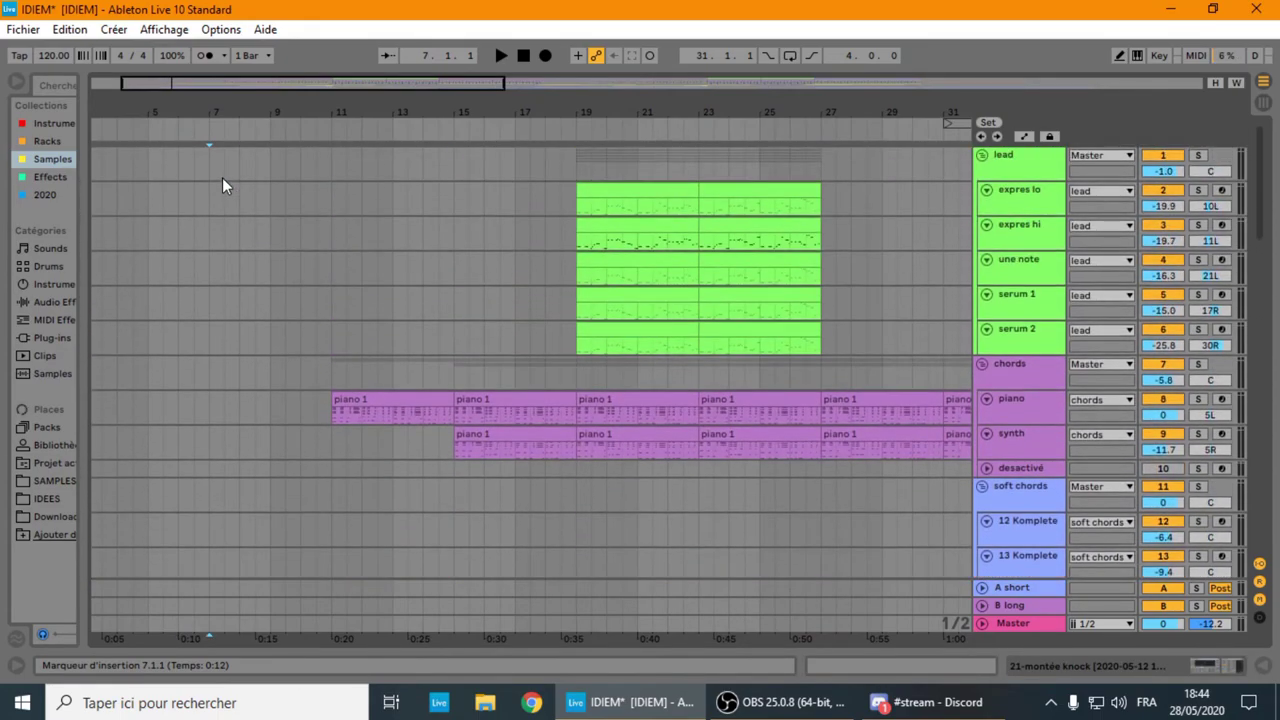
click(213, 161)
click(209, 160)
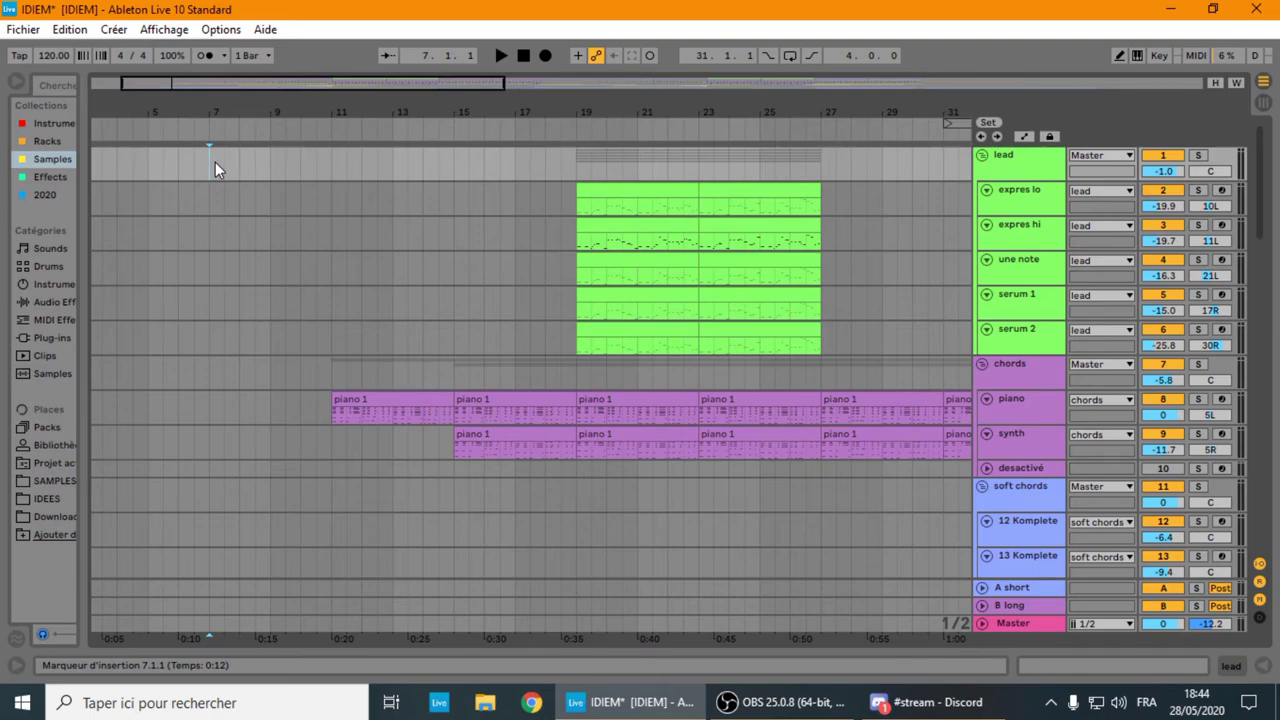
- Examine the lead clips from bar 19 and the bass, drum, FX, voice and sax clips across the first 29 bars
drag(630, 250, 700, 257)
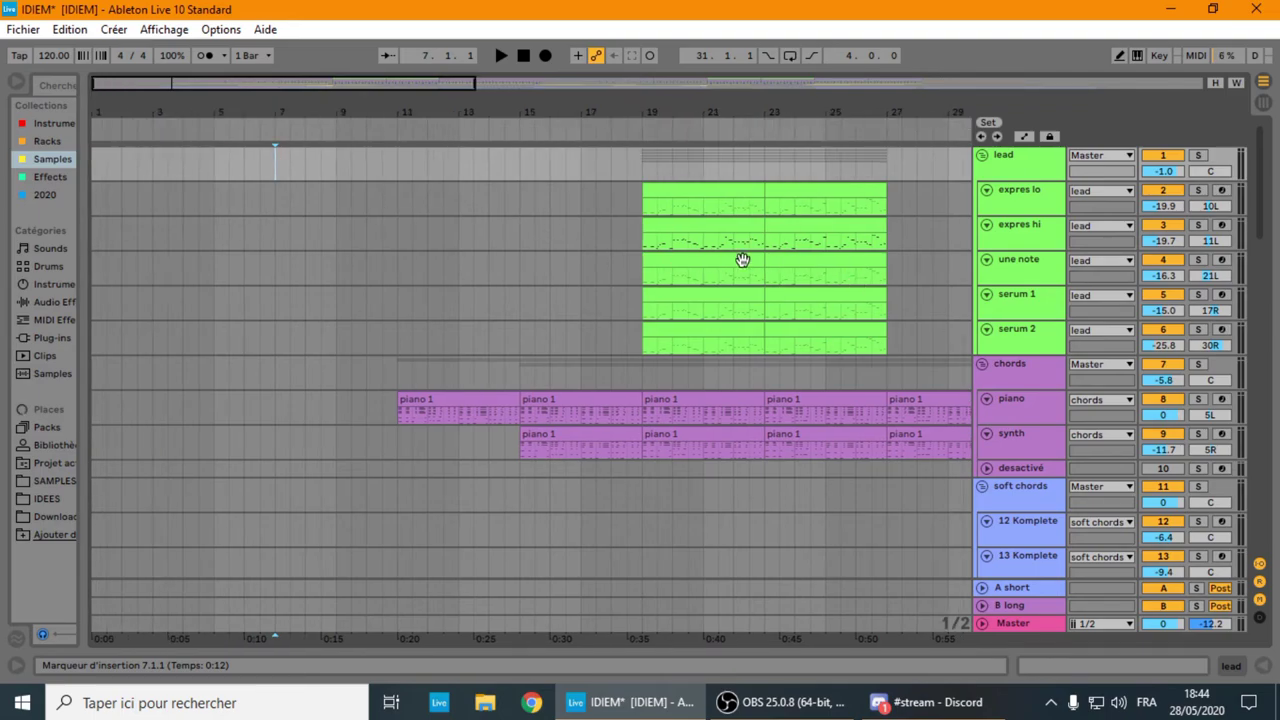
drag(623, 243, 900, 390)
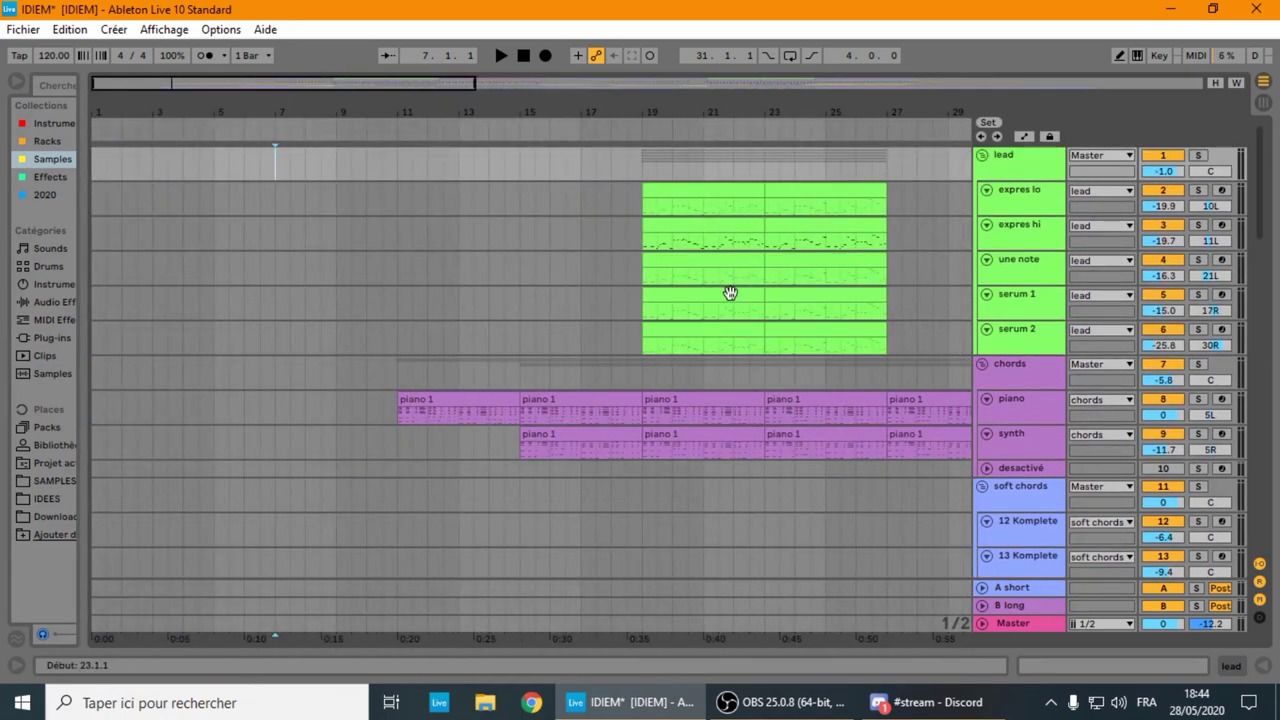
scroll(586, 262, down, 8)
scroll(585, 261, down, 5)
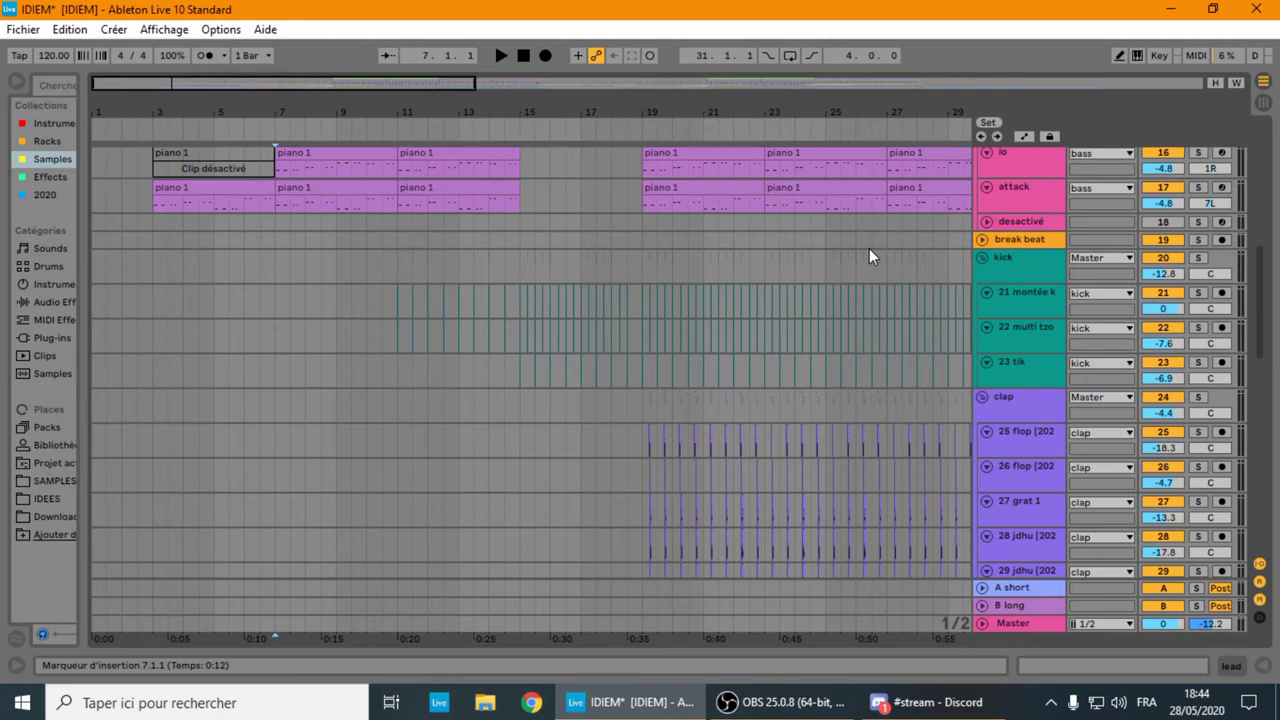
scroll(869, 248, down, 6)
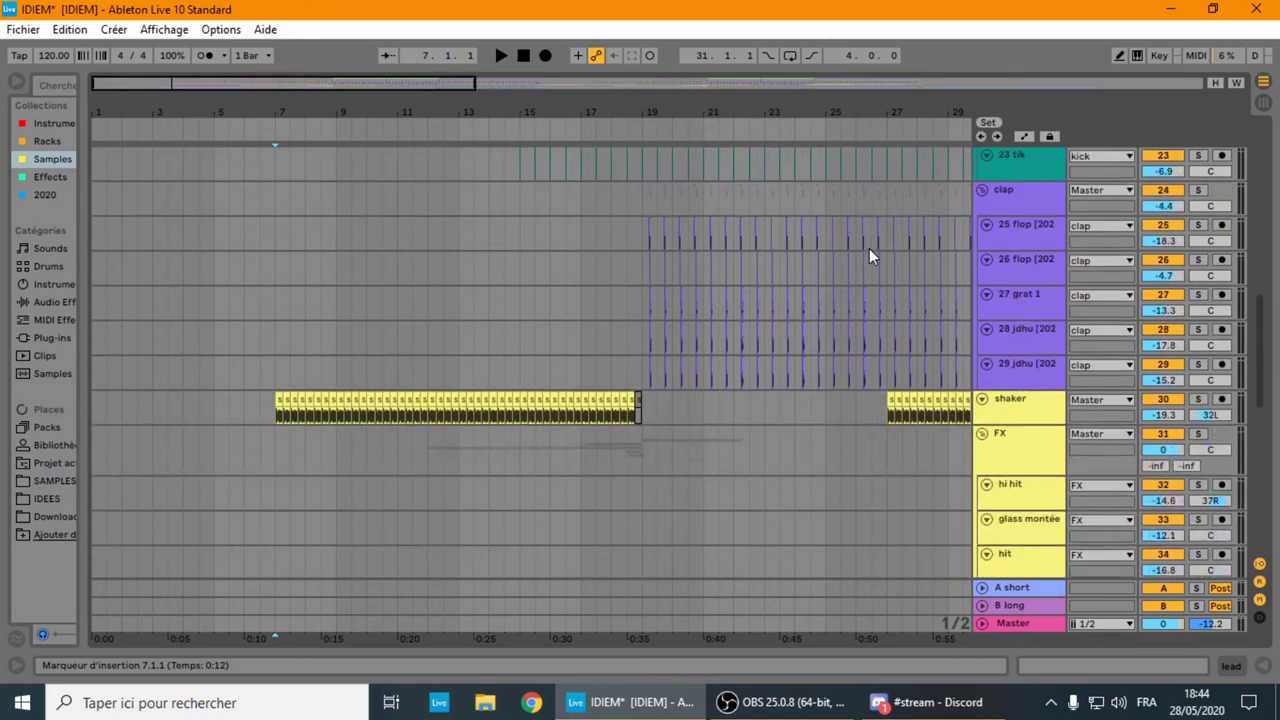
scroll(869, 248, down, 10)
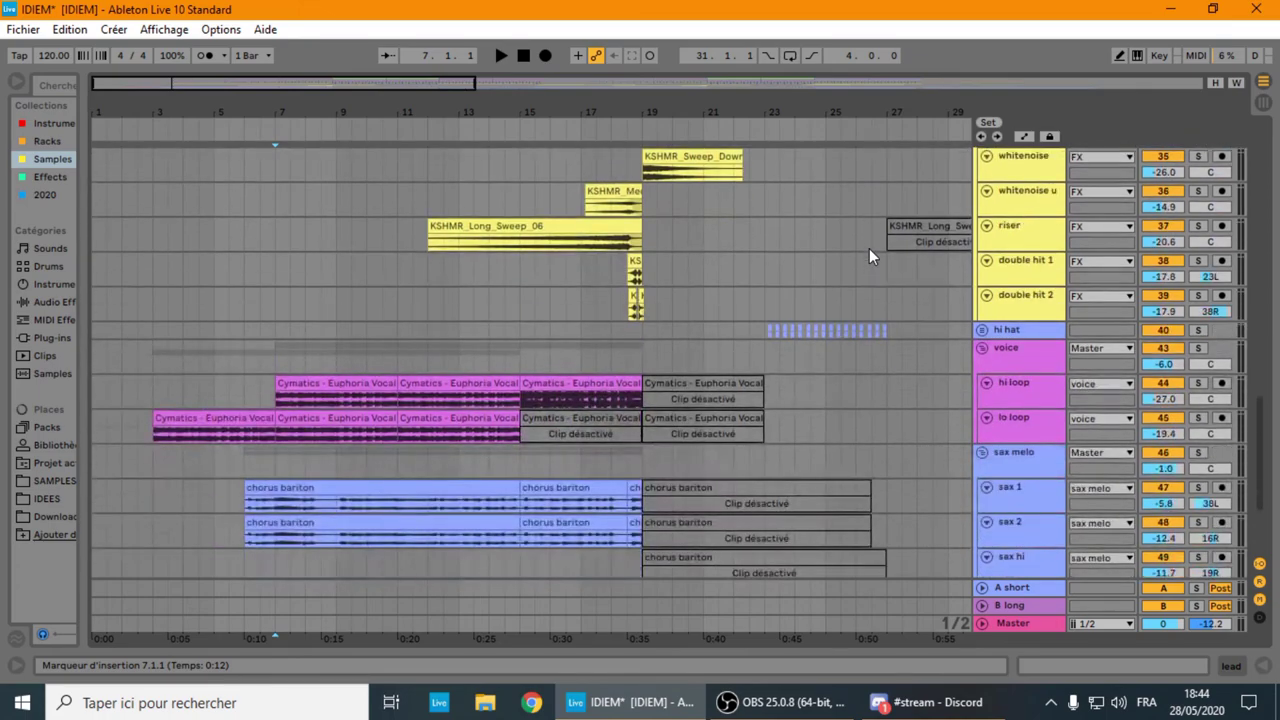
- Point out the low vocal layer's entry by placing the insert marker at 3.1.1 and selecting the lo loop clips between bars 3 and 15
scroll(869, 248, down, 2)
scroll(869, 248, up, 4)
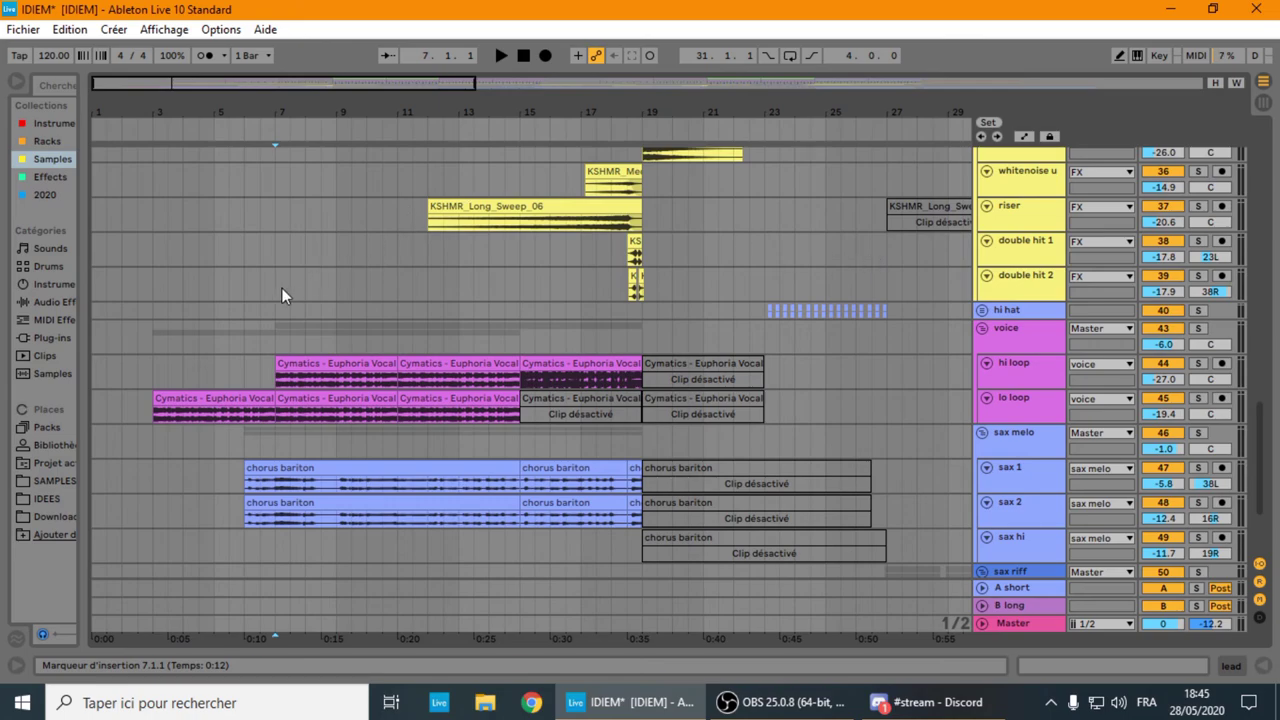
click(159, 178)
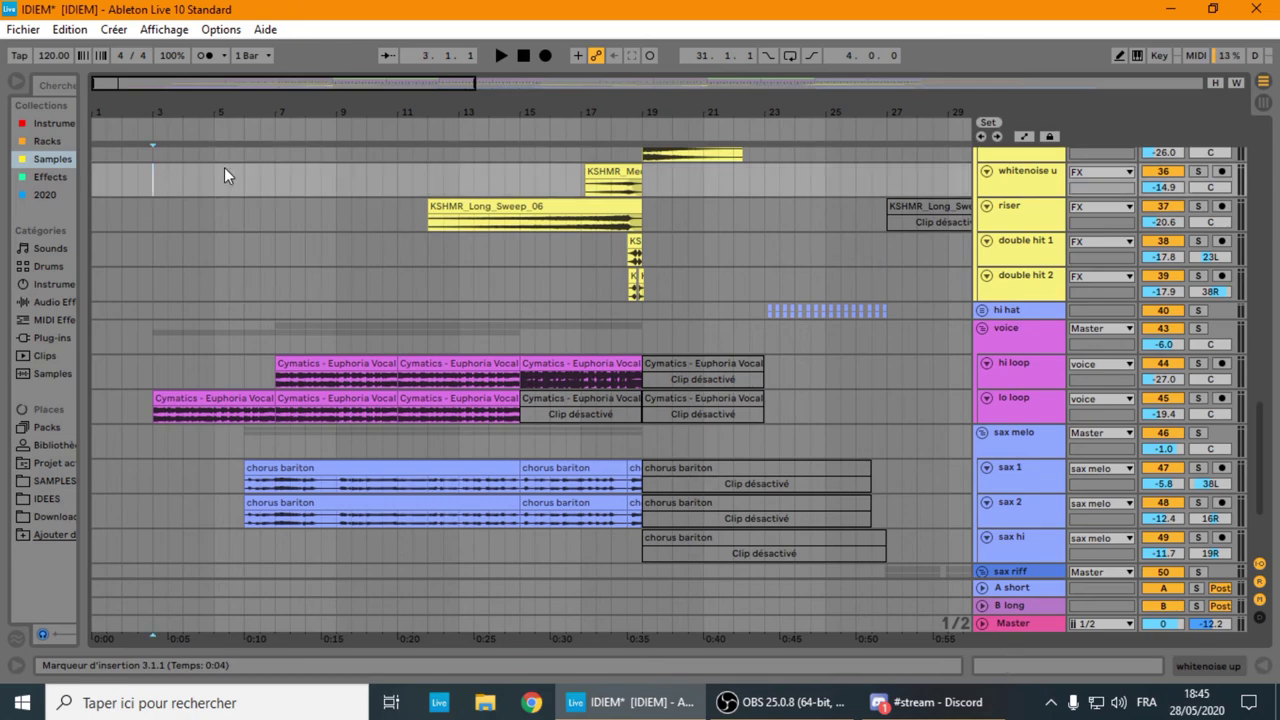
click(166, 403)
click(304, 400)
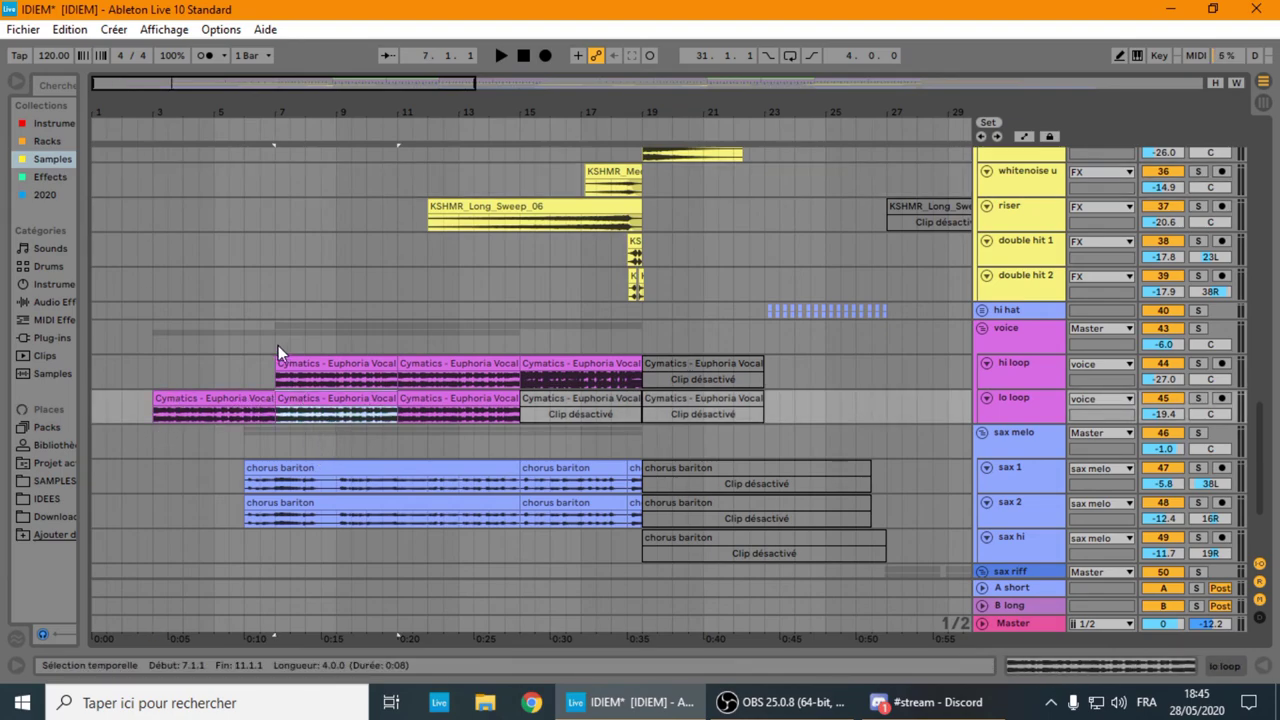
click(175, 405)
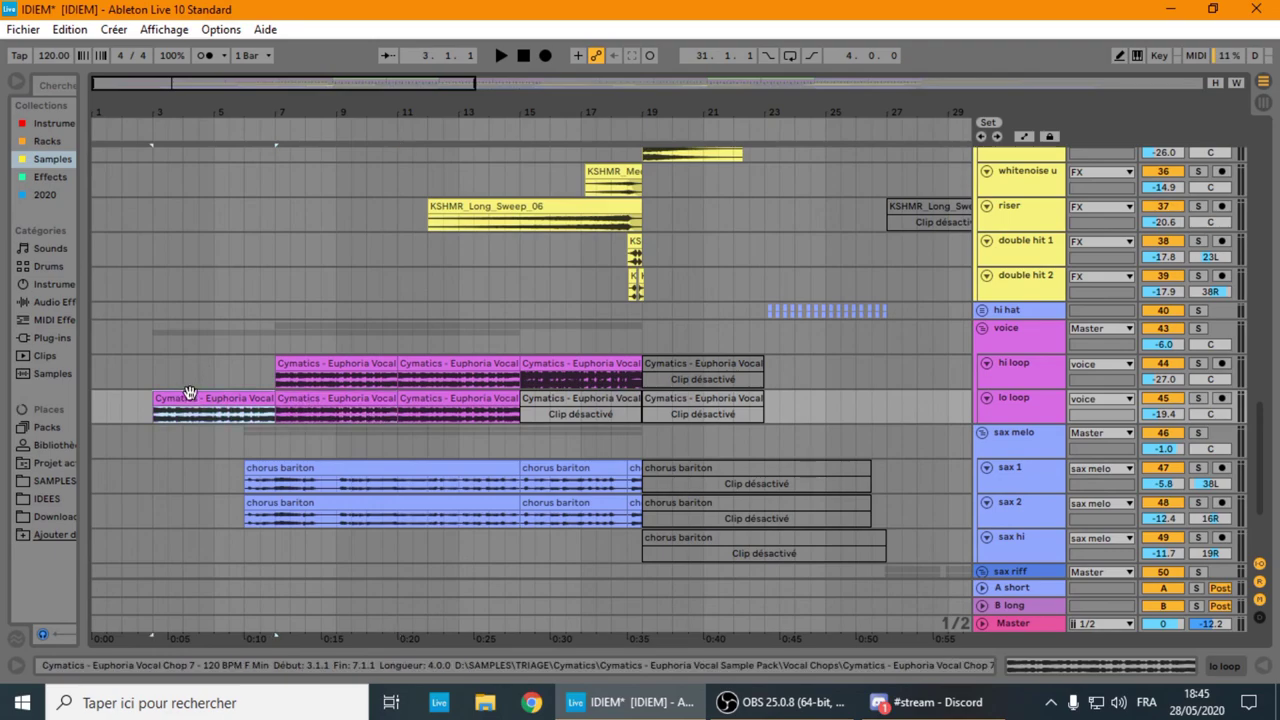
shift+click(422, 397)
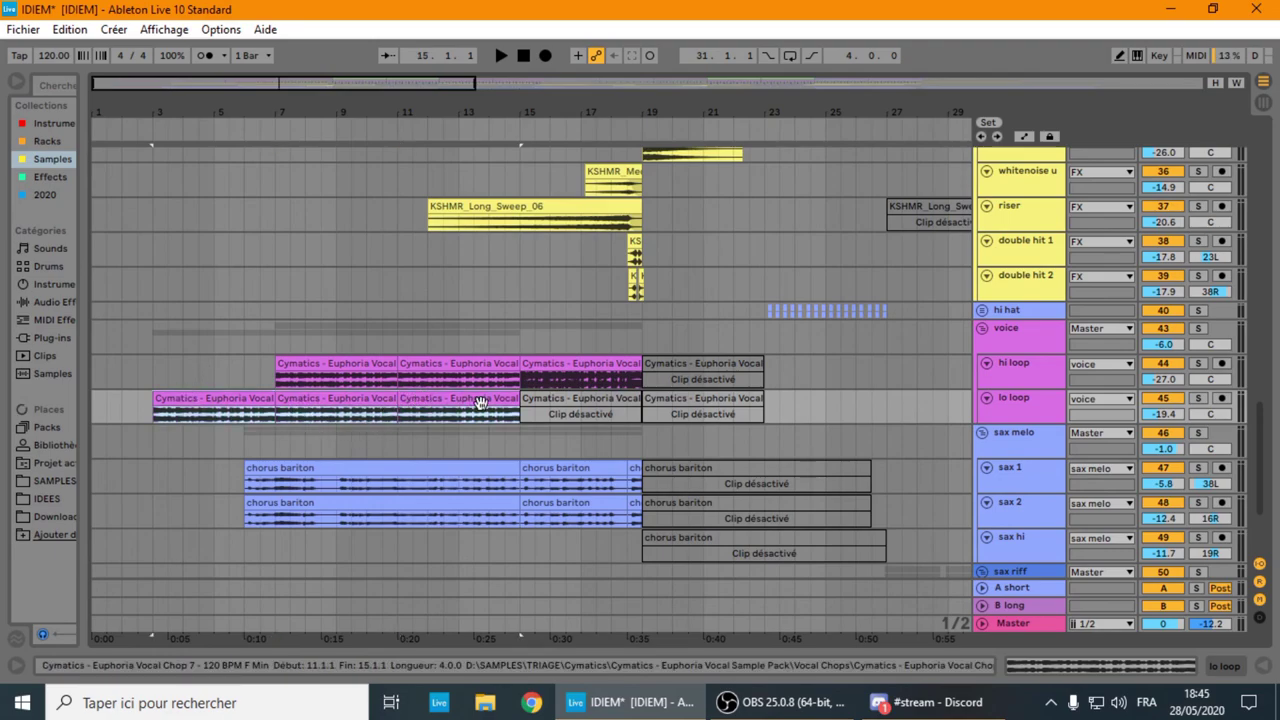
click(374, 399)
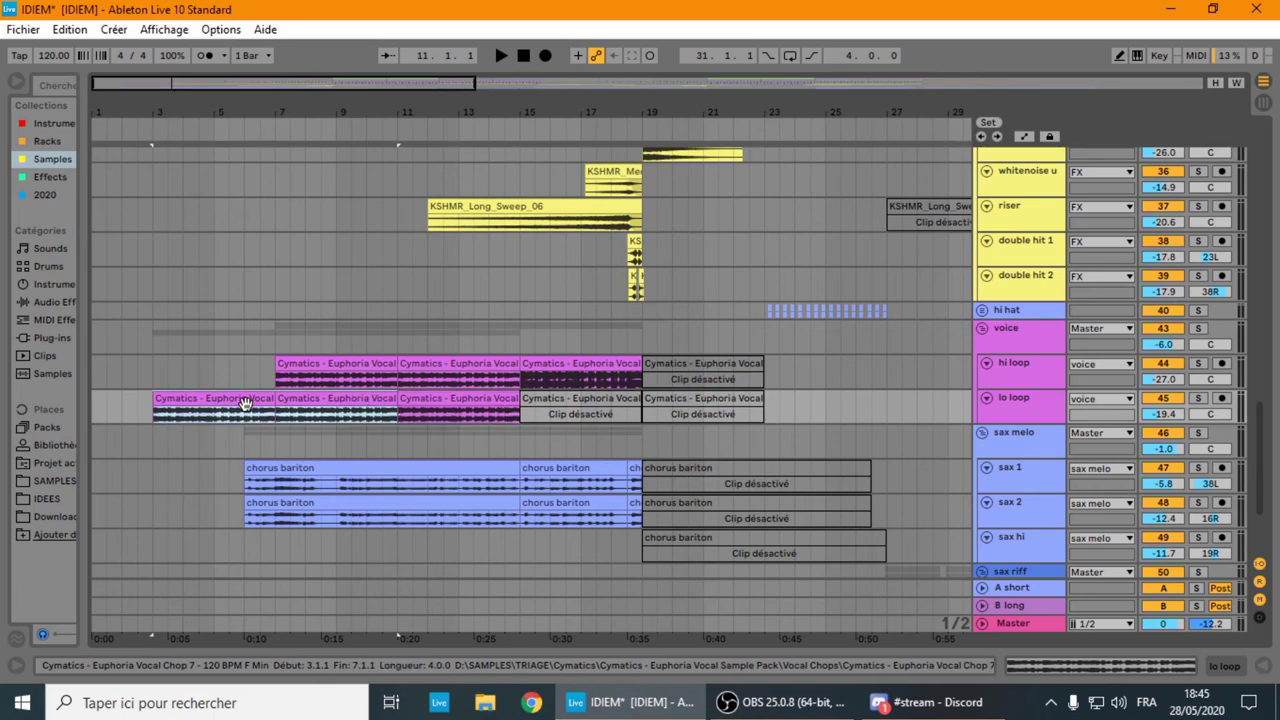
- Point out the hi loop vocal clips by selecting across them, and place the insert marker at 10.1.1 on the lo loop track
click(302, 382)
drag(305, 384, 456, 387)
click(371, 419)
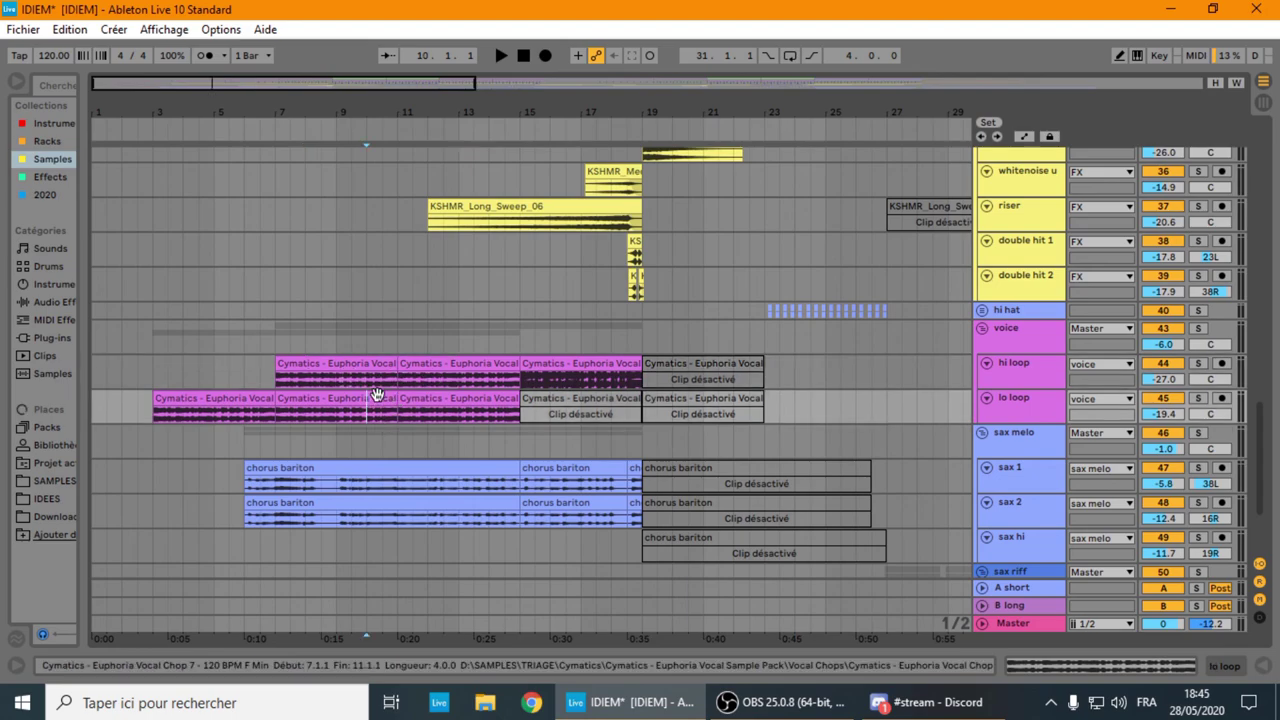
- Review the sax, voice, FX, shaker and clap tracks, and return the insert marker to 7.1.1 on the lead group track
scroll(401, 367, down, 4)
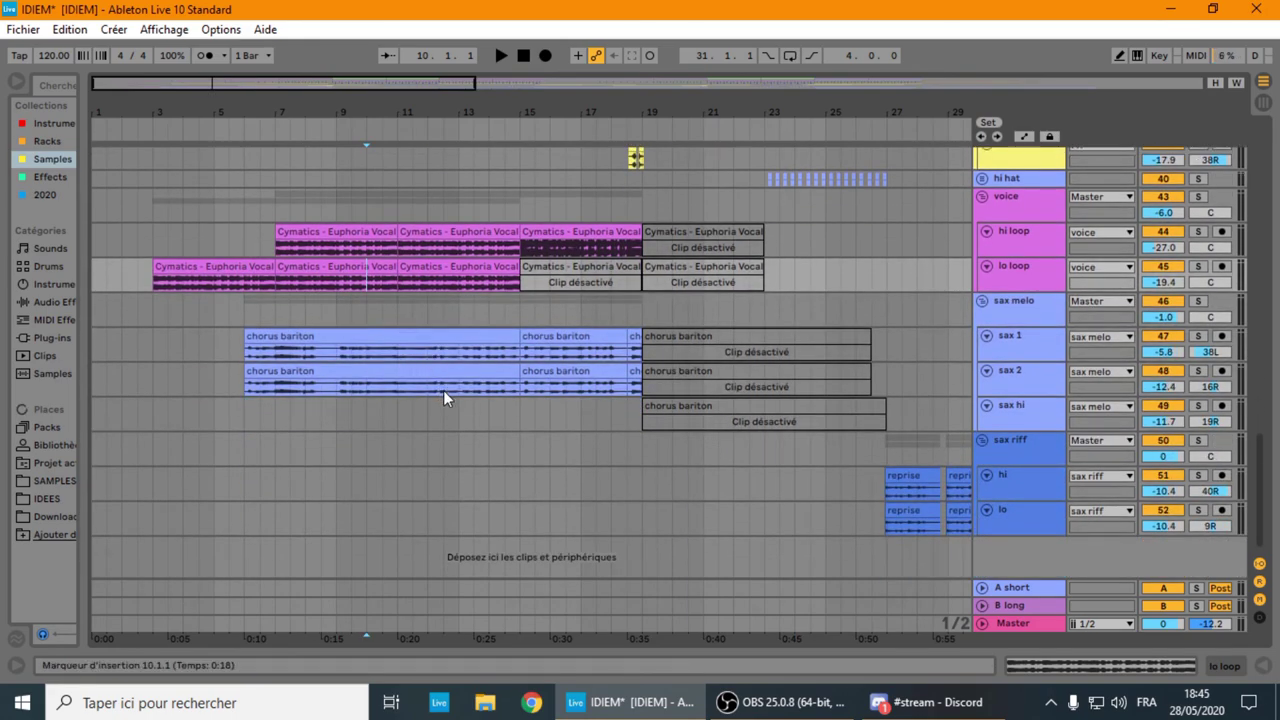
scroll(443, 390, up, 3)
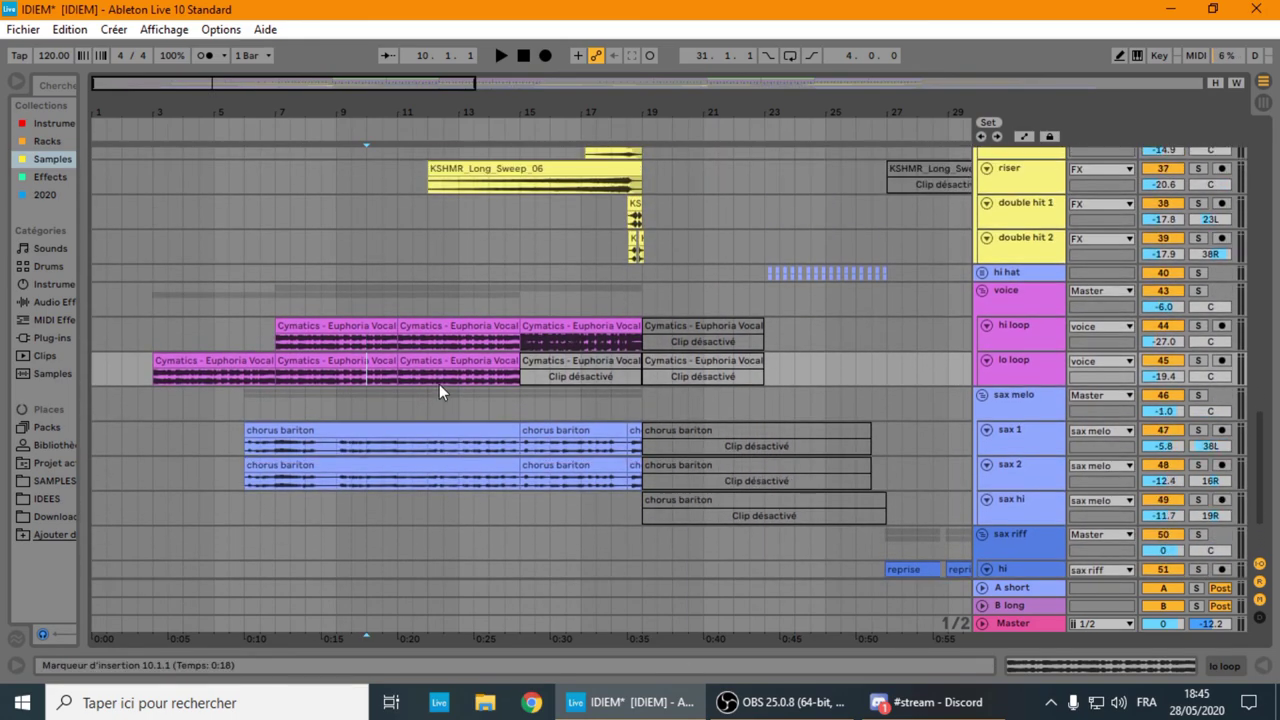
scroll(439, 384, up, 14)
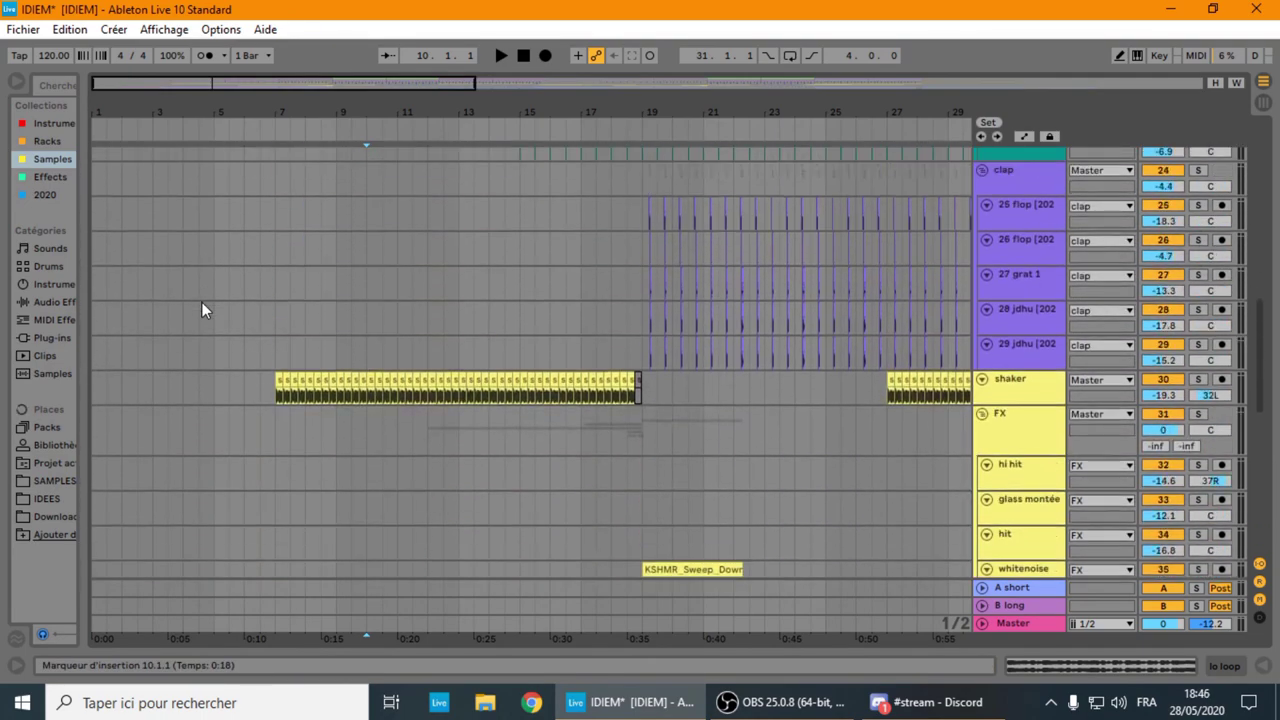
scroll(202, 308, up, 15)
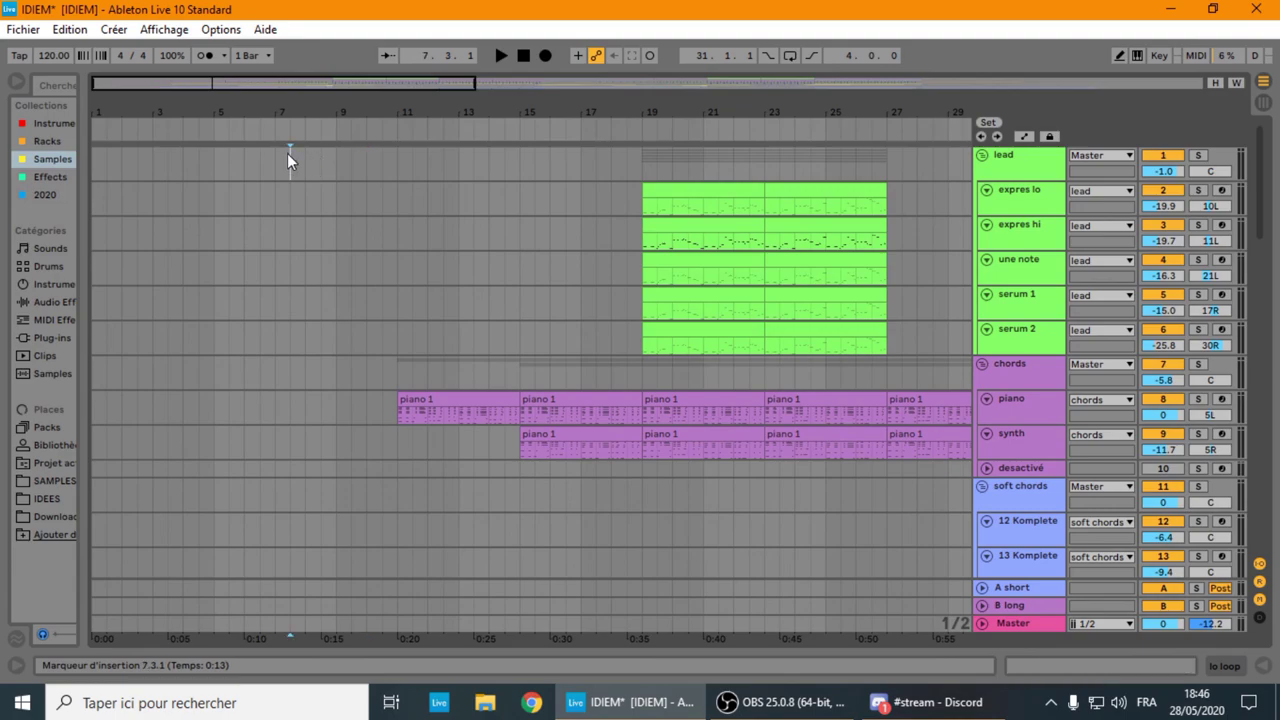
click(286, 155)
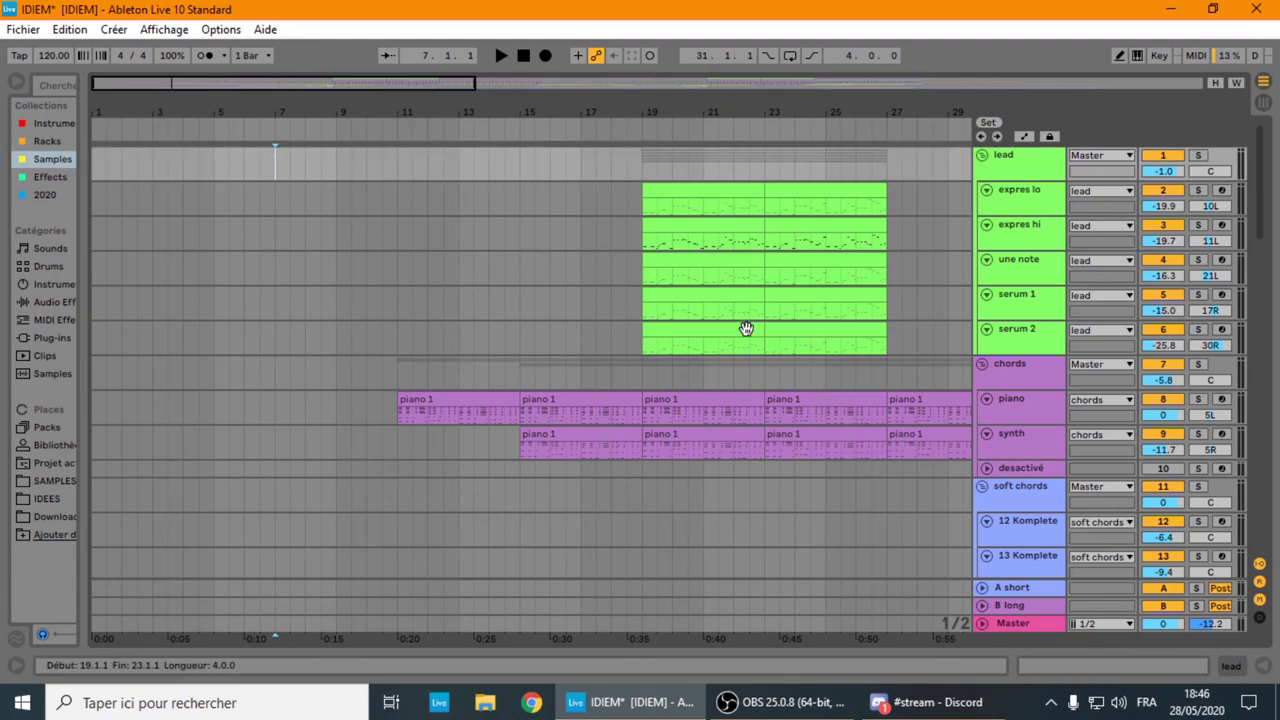
- Examine how the lead, chords, soft chords, bass, kick, clap and shaker clips are laid out across the whole arrangement
scroll(713, 328, down, 3)
scroll(650, 382, down, 3)
scroll(782, 342, down, 3)
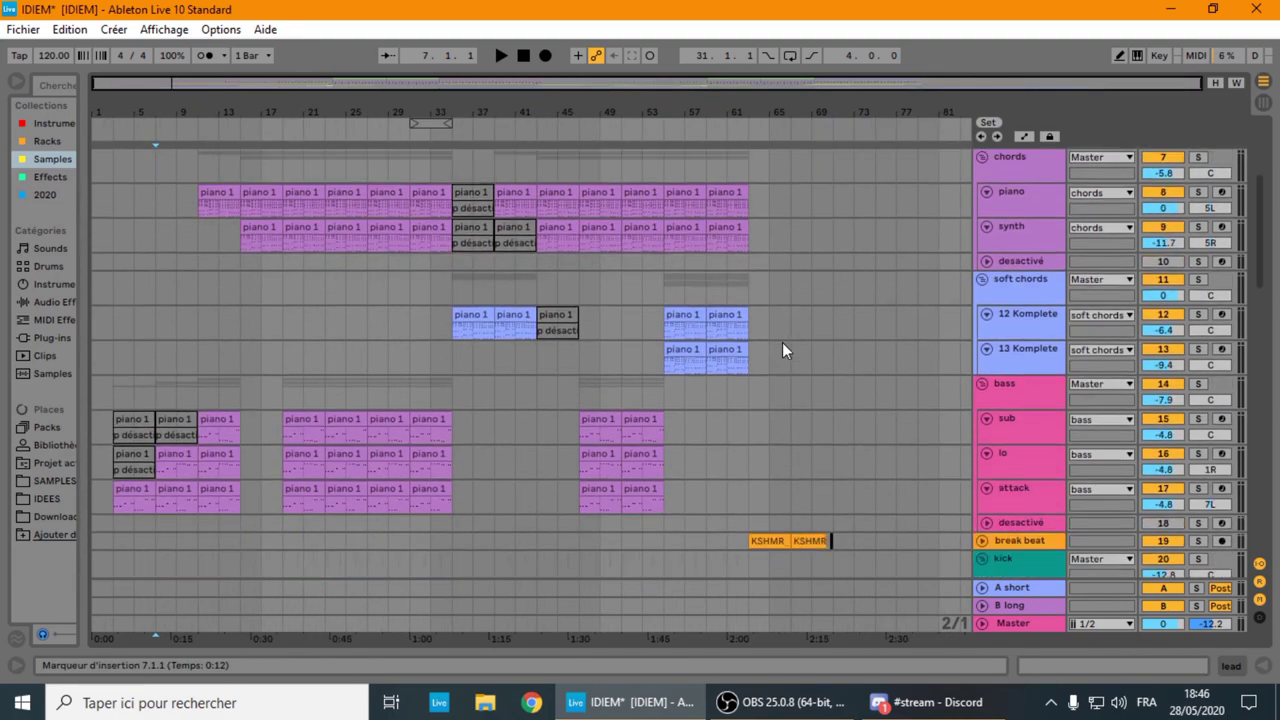
scroll(782, 342, up, 6)
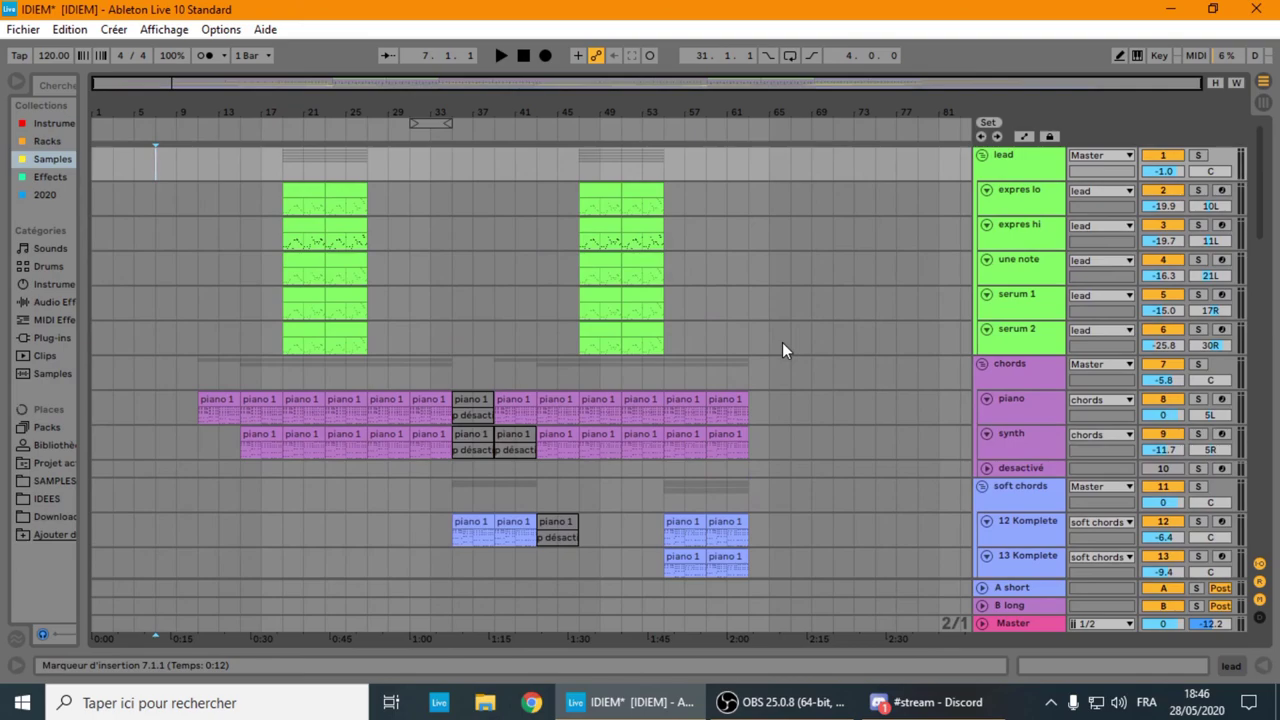
scroll(779, 339, down, 10)
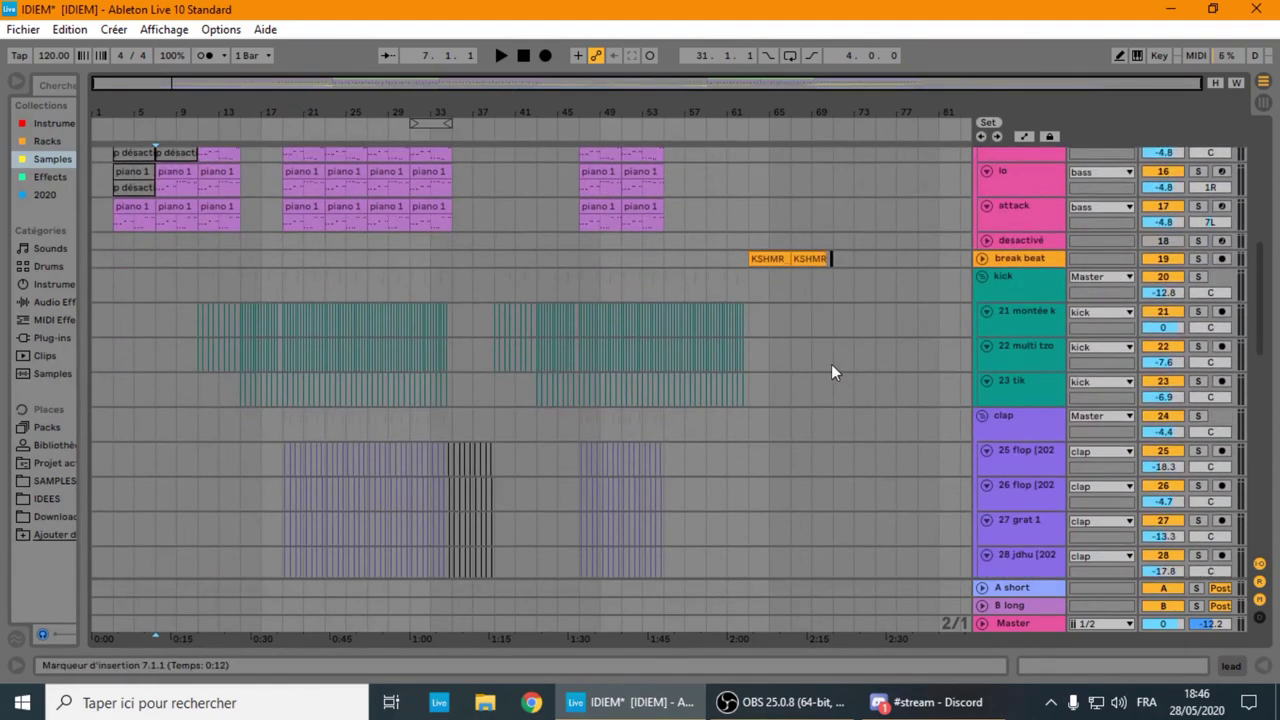
scroll(831, 371, up, 2)
scroll(815, 400, down, 6)
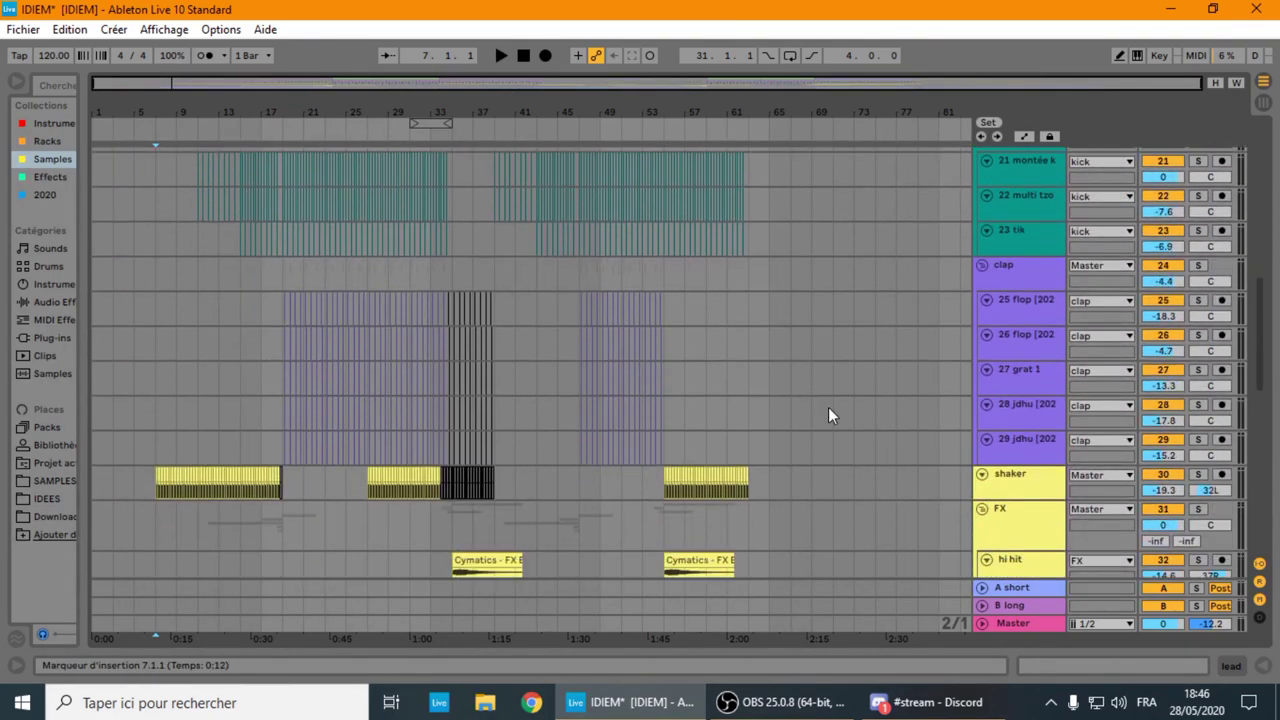